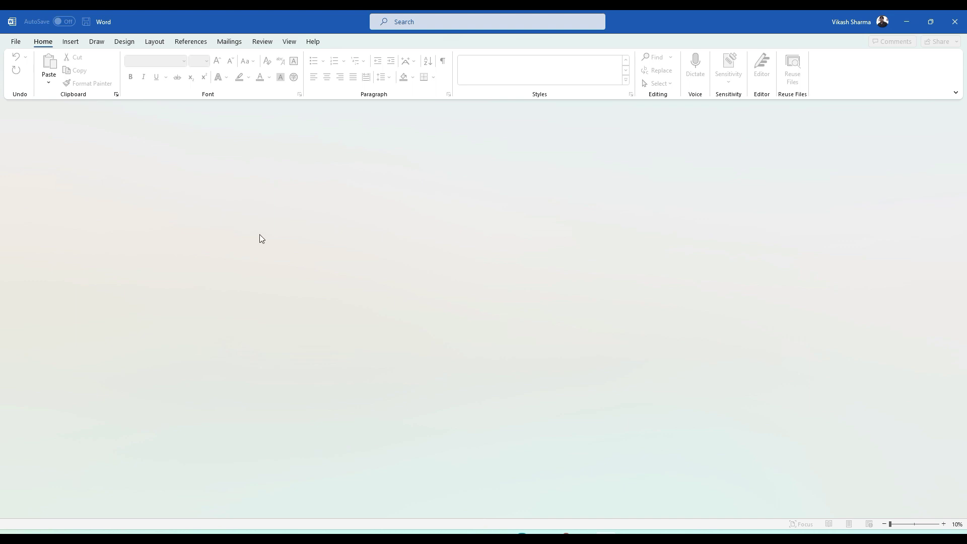
- Create a new blank document
click(16, 42)
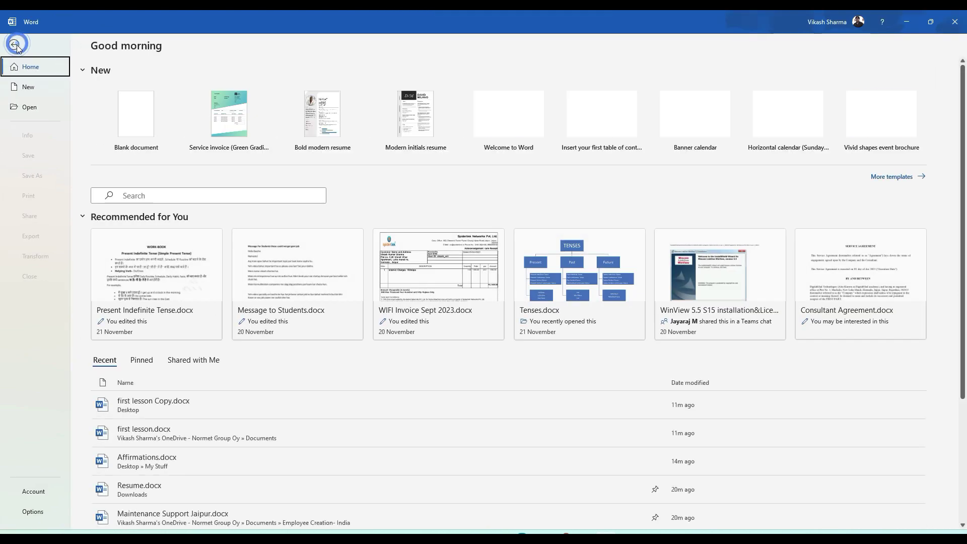
click(29, 89)
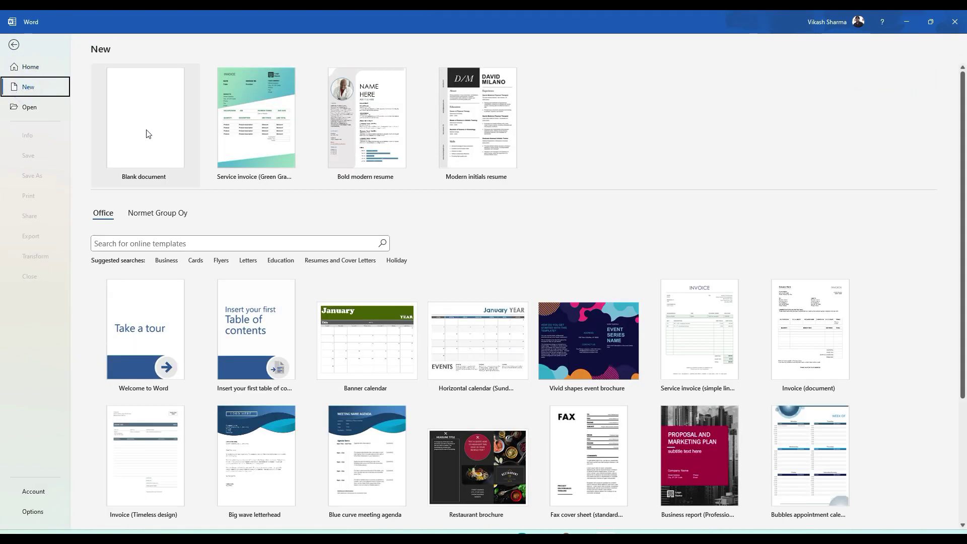
click(142, 127)
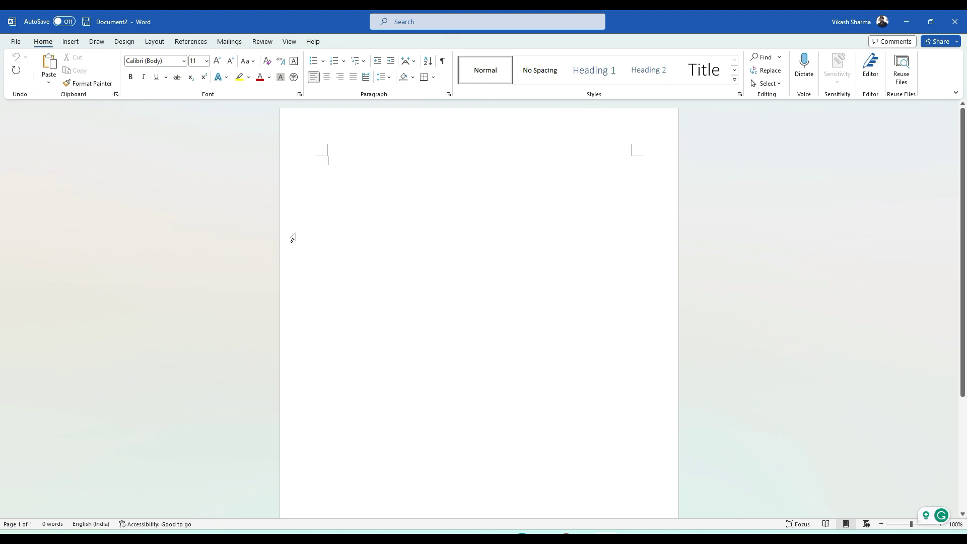
- Generate ten paragraphs of five-sentence sample text with =rand(10,5) and look over the result
text(=rand)
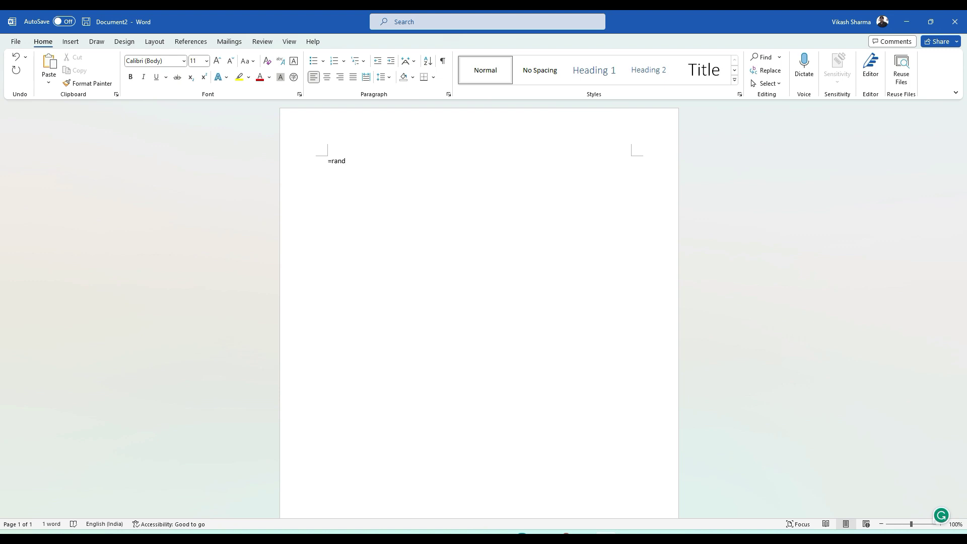
text((10,5))
key(Return)
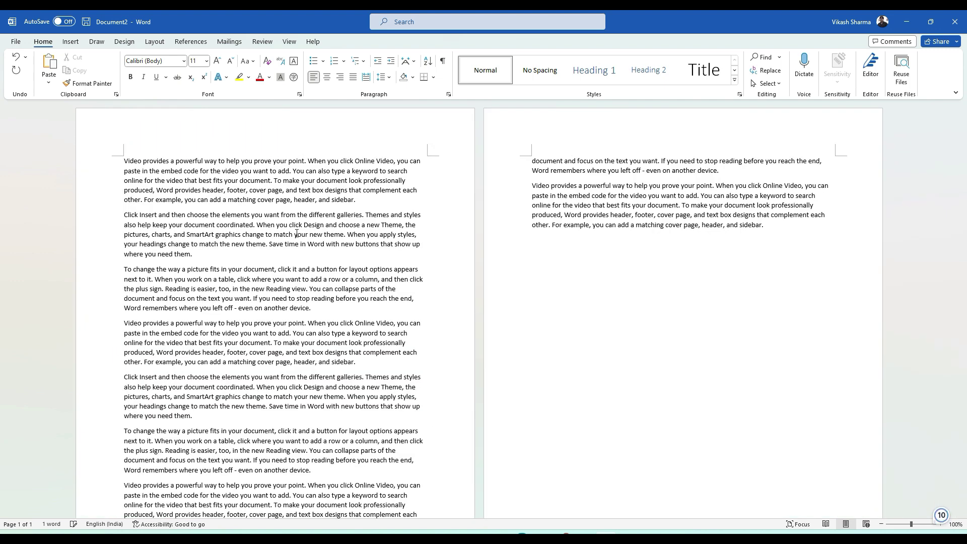
scroll(282, 282, down, 6)
scroll(261, 355, up, 4)
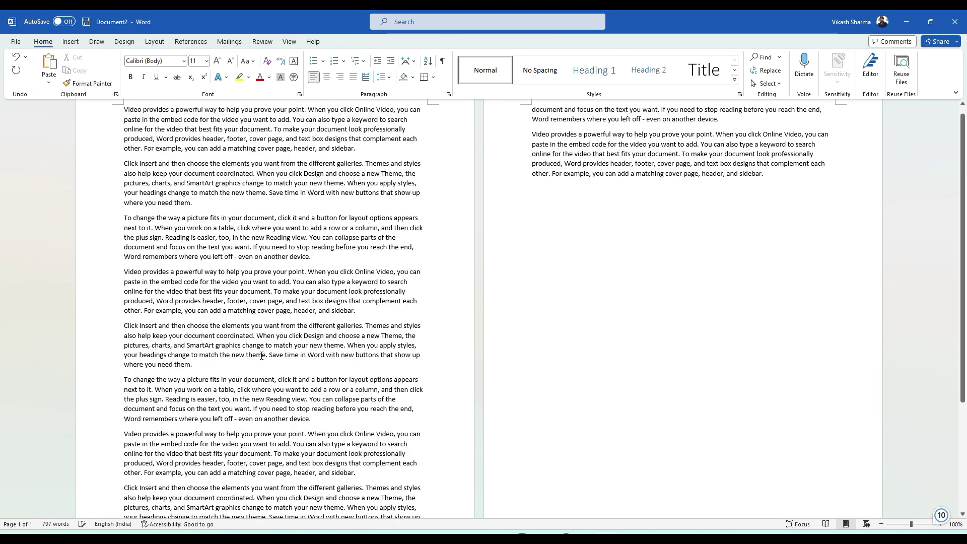
scroll(261, 356, up, 2)
click(230, 225)
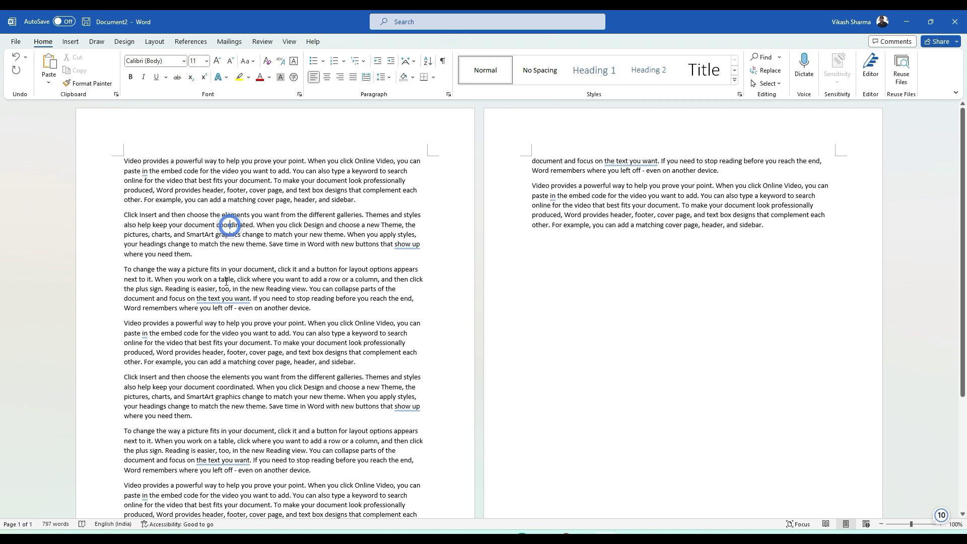
click(255, 343)
click(250, 188)
- Undo the generated text, replace the formula with =rand() and generate the default sample paragraphs
key(ctrl+z)
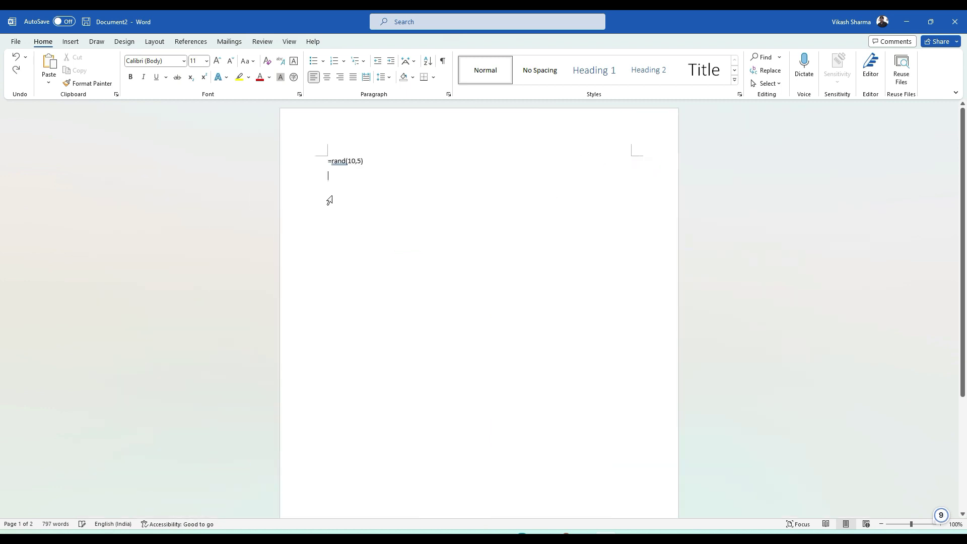
double_click(354, 161)
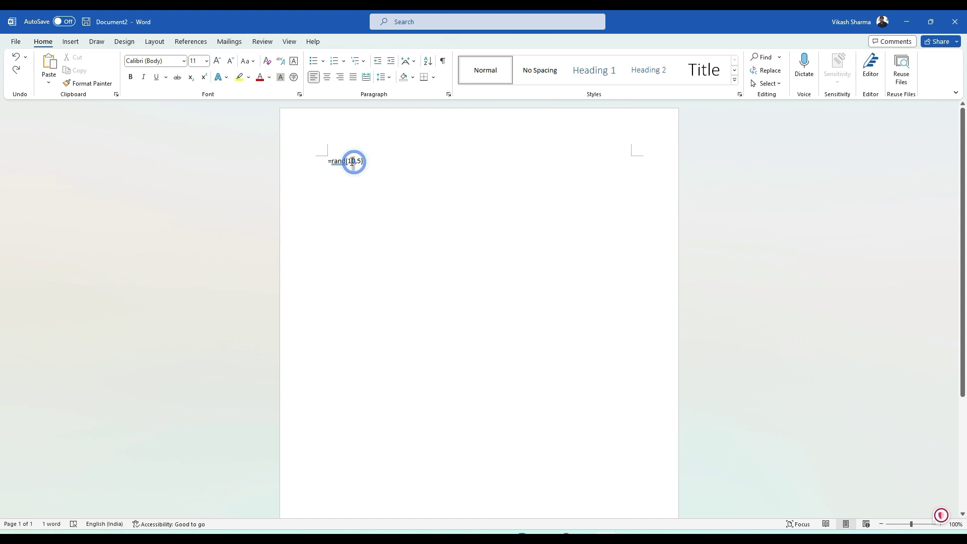
shift+click(371, 162)
key(BackSpace)
text(ran())
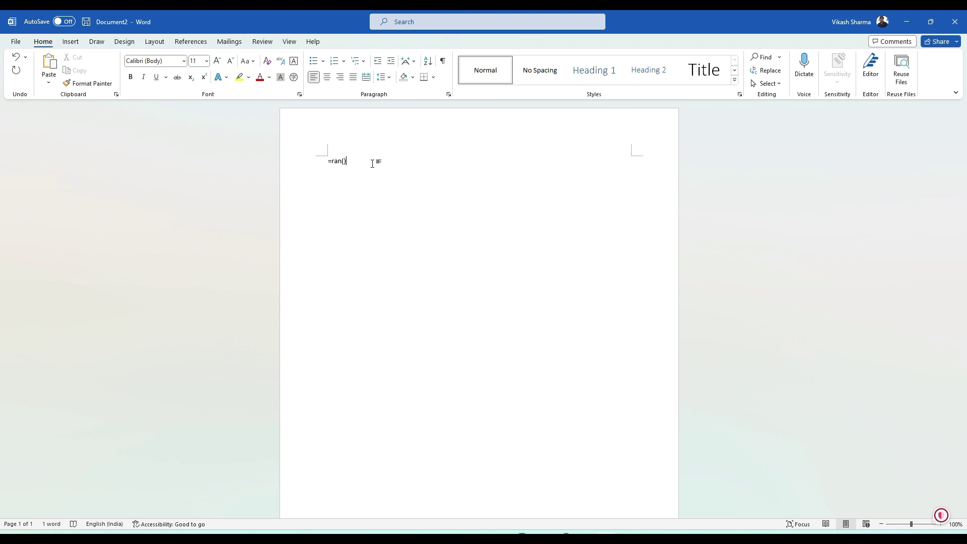
key(Left)
key(Left)
text(d)
key(Return)
key(BackSpace)
key(Right)
key(Right)
key(Return)
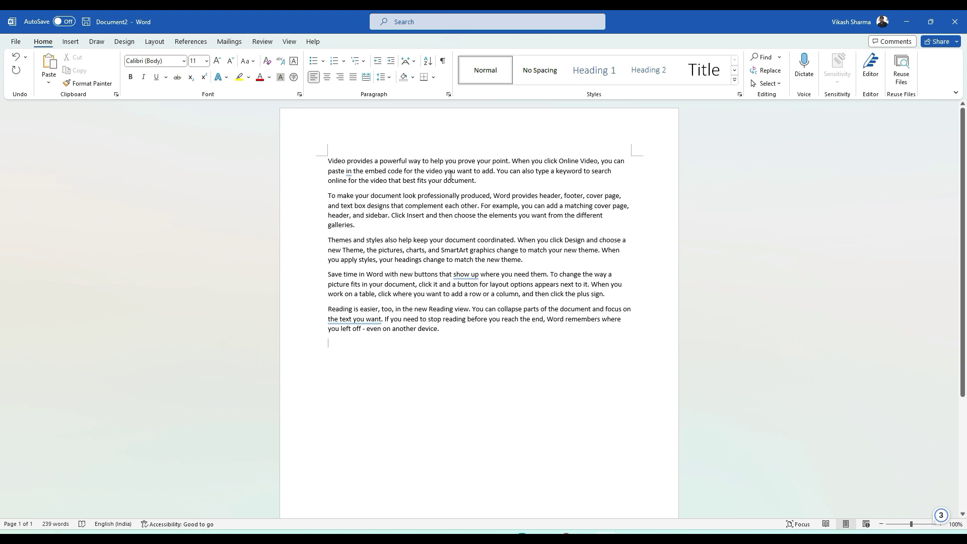
- Select the first paragraph's three sentences one after another to examine how the sample text is built
drag(326, 161, 510, 156)
ctrl+click(513, 160)
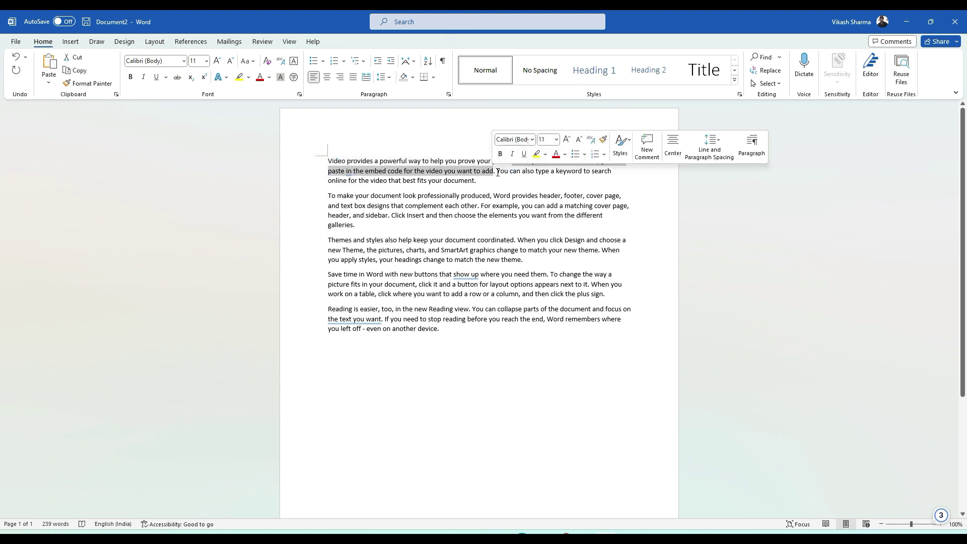
ctrl+click(498, 171)
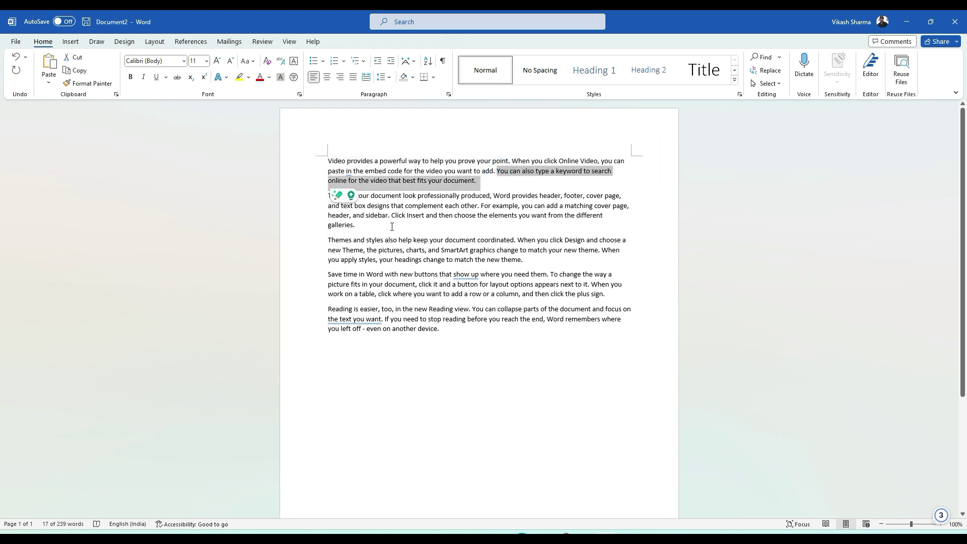
click(415, 216)
- Undo the default sample text, change the formula to =rand(10,5) and generate the paragraphs for review
key(ctrl+z)
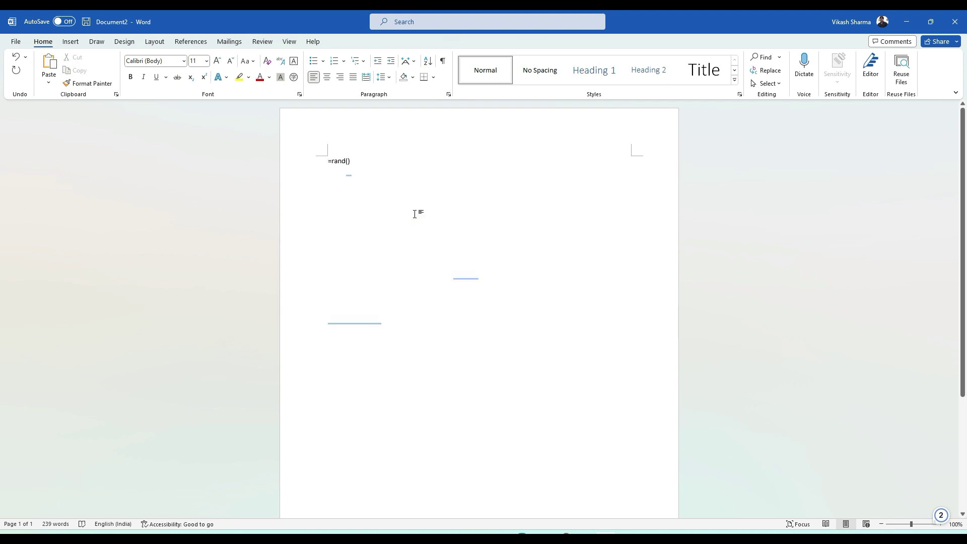
click(347, 161)
text(10,)
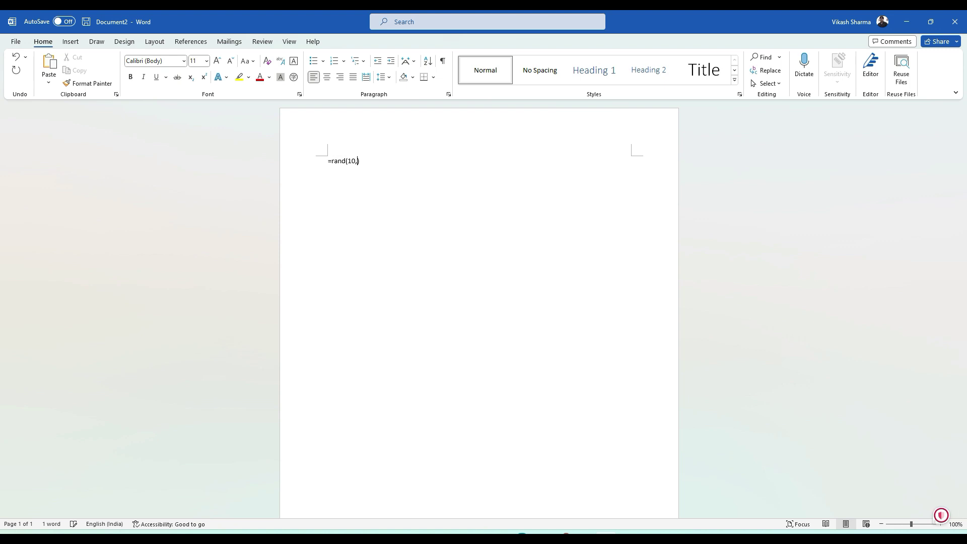
text(5)
key(Return)
key(BackSpace)
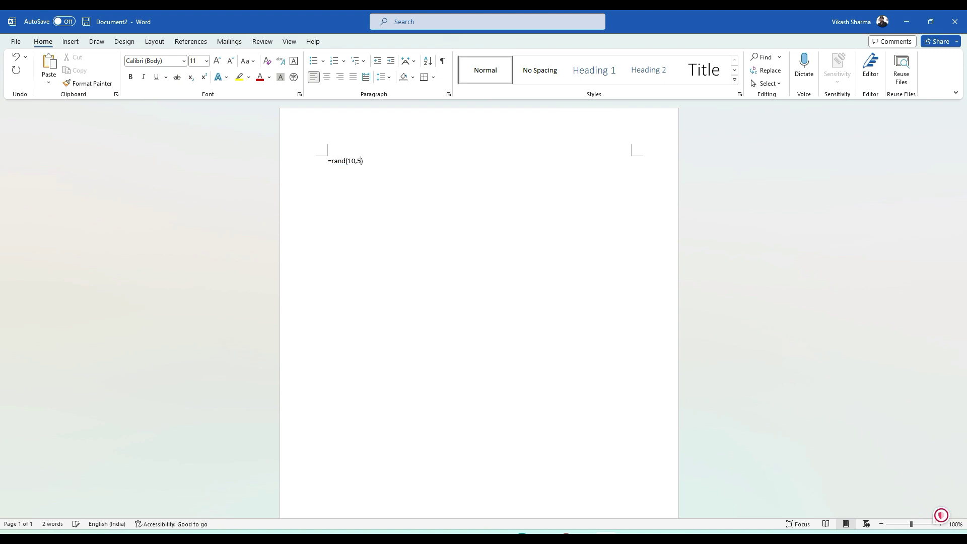
key(Return)
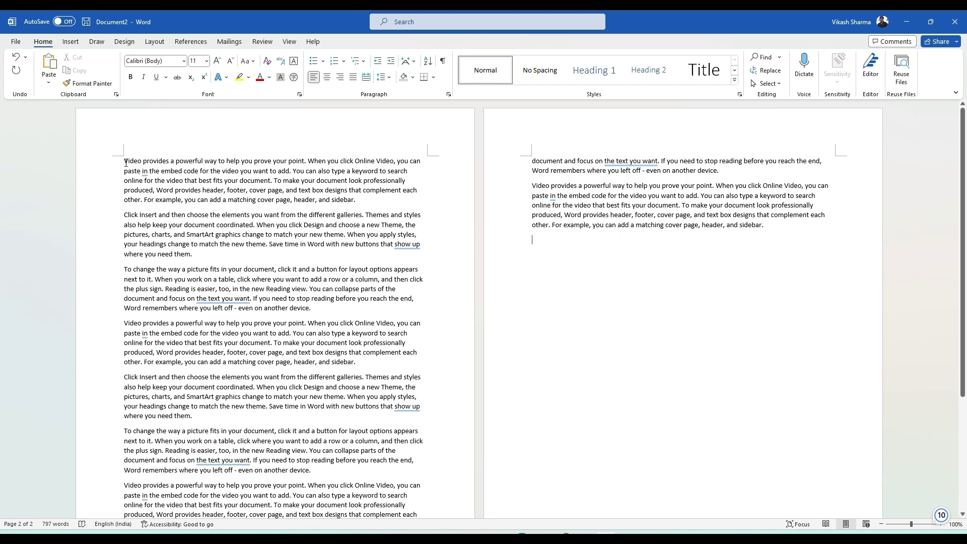
drag(125, 161, 304, 162)
click(304, 173)
scroll(444, 280, down, 1)
scroll(444, 281, up, 5)
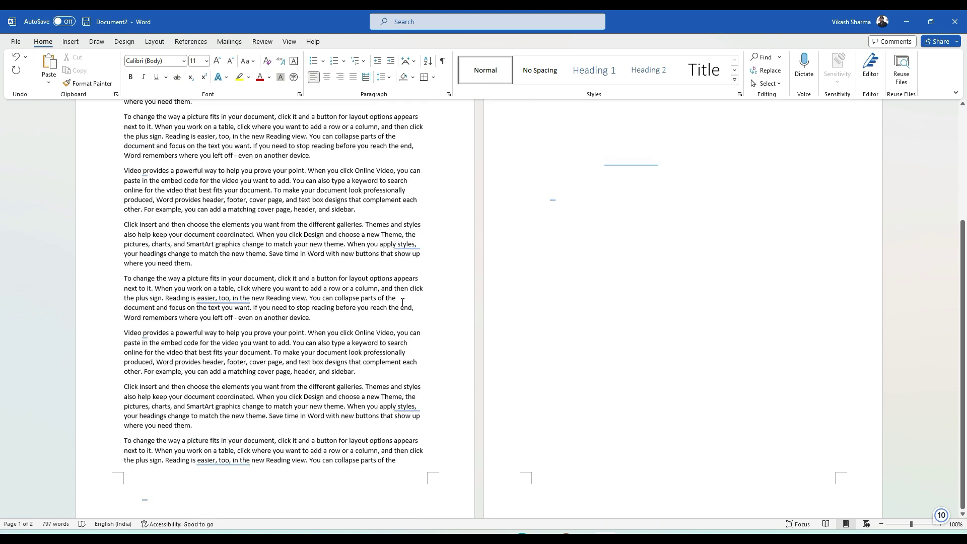
- Undo the ten-paragraph text, change the formula to =rand(6,5) and generate six sample paragraphs
key(ctrl+z)
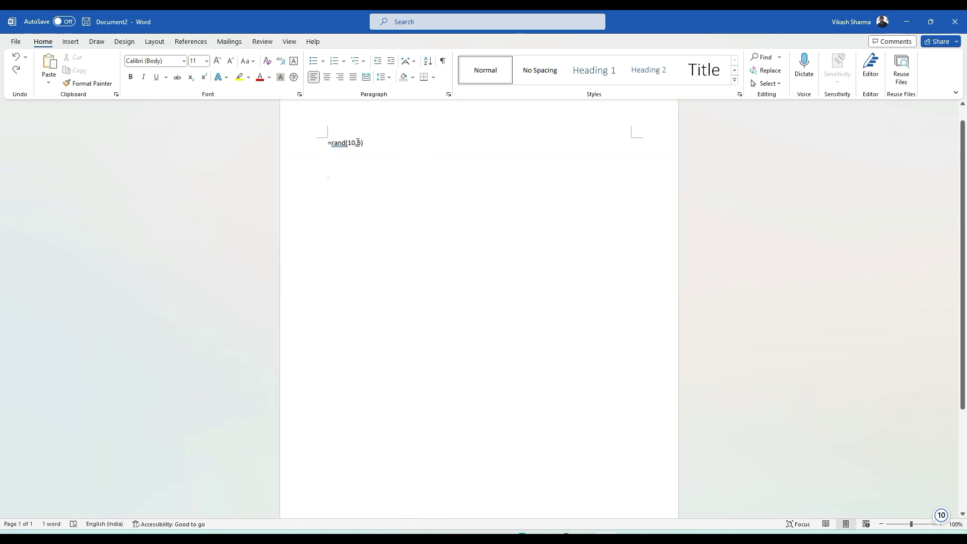
click(352, 142)
key(Delete)
text(6)
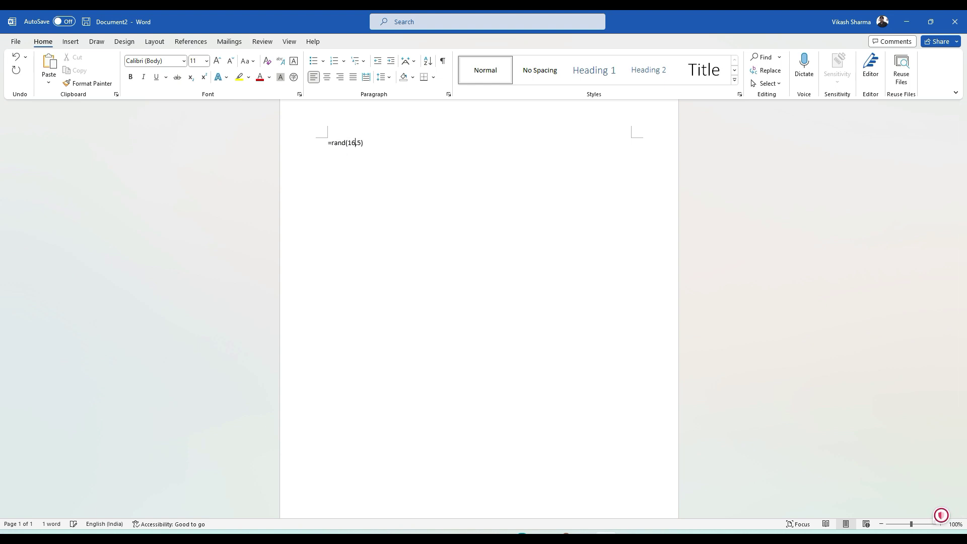
key(BackSpace)
key(Return)
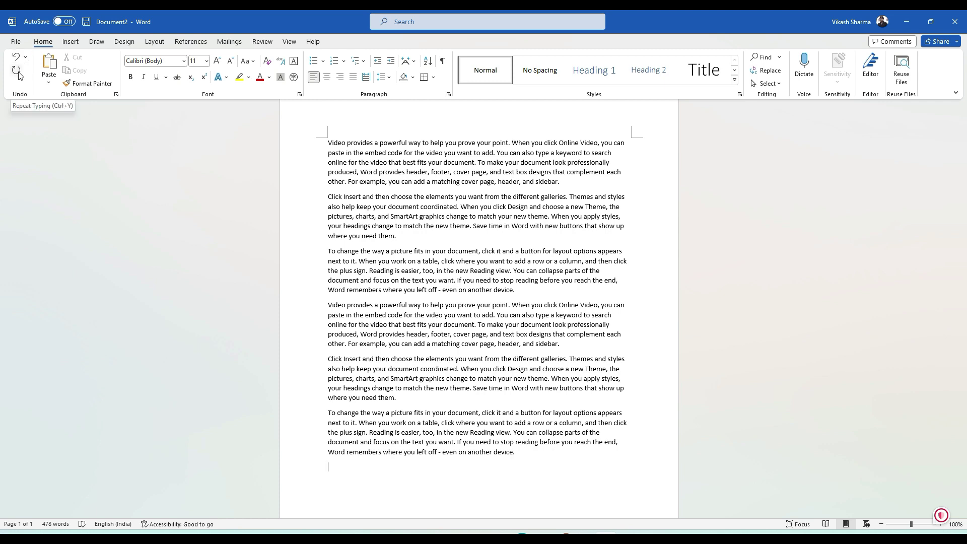
- Add a new line reading "this" below the first paragraph
click(337, 180)
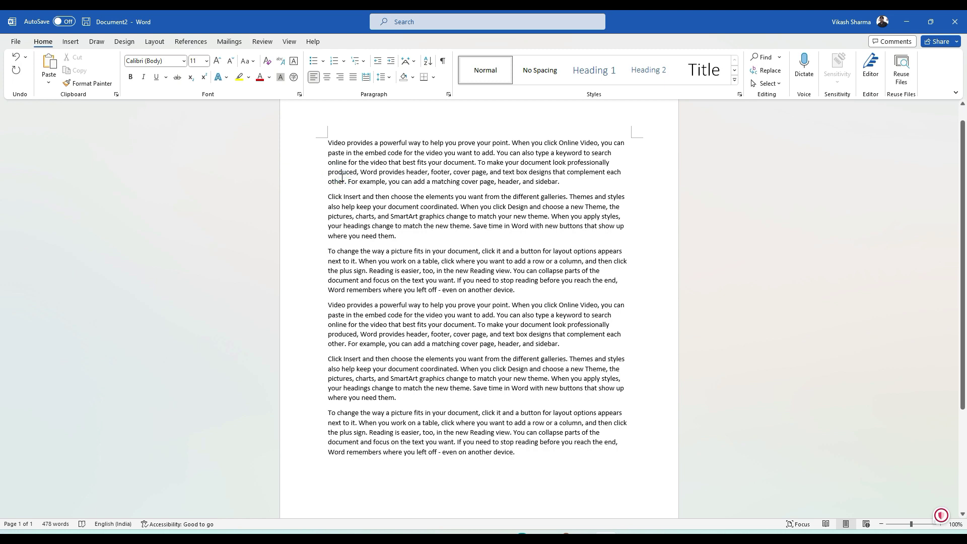
click(562, 184)
key(Return)
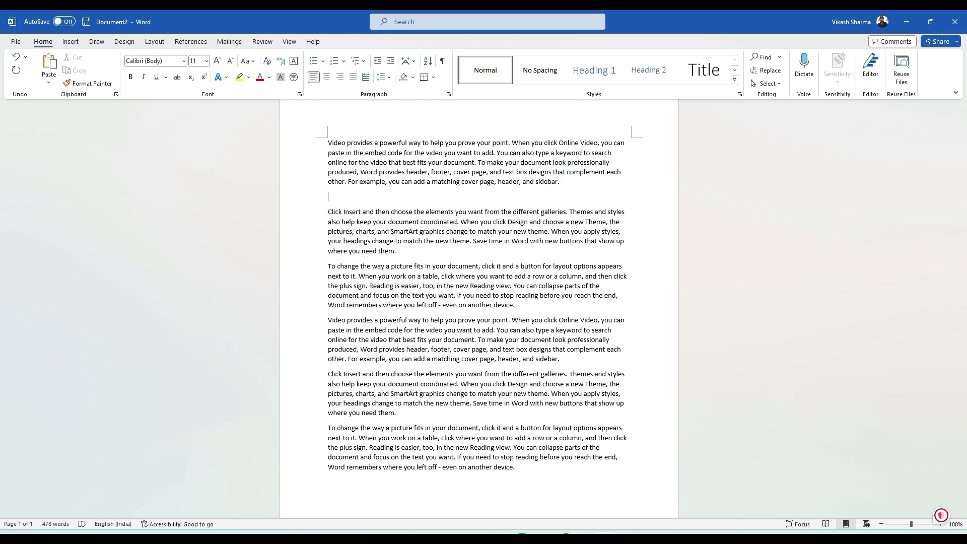
text(this)
- Undo the added "this" line below the first paragraph
click(18, 61)
click(18, 61)
click(18, 61)
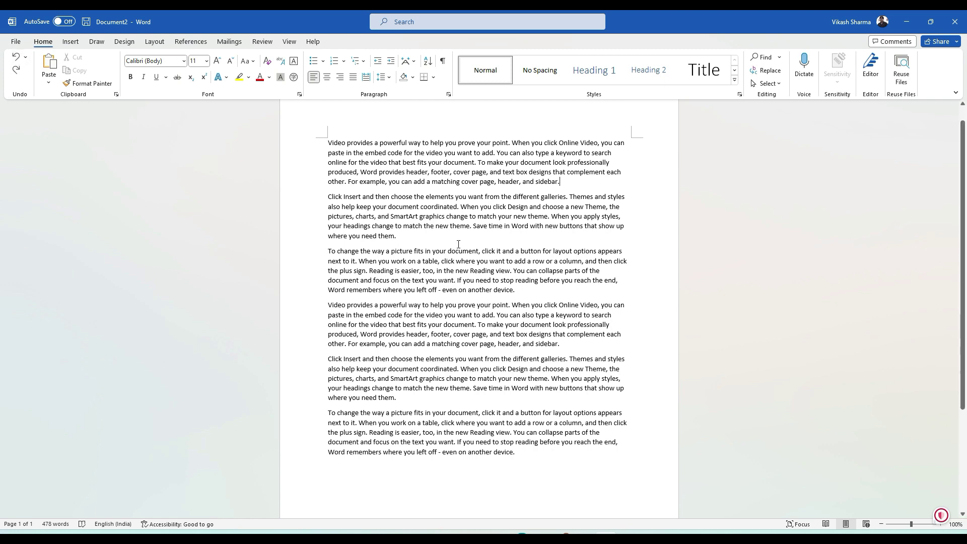
- Insert four blank lines below the first paragraph
click(574, 181)
key(Return)
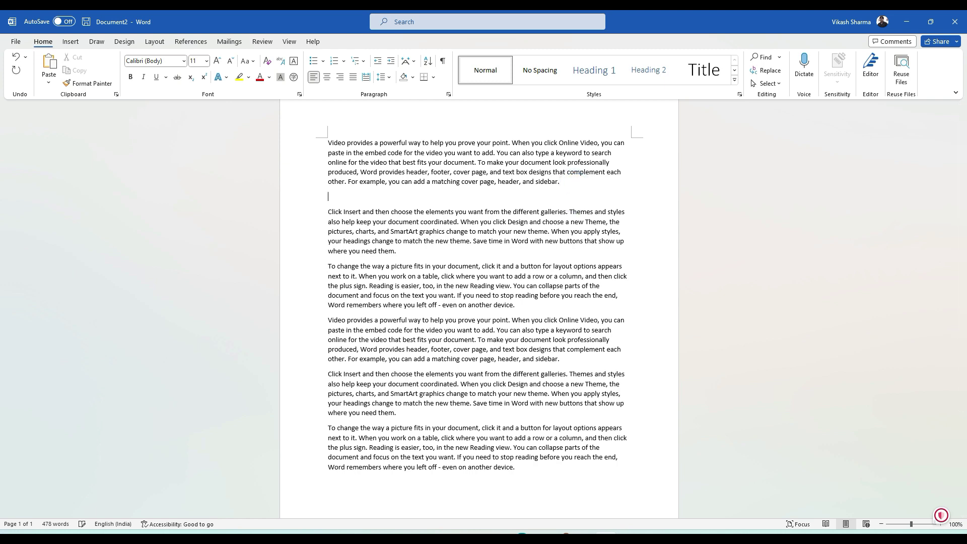
key(Return)
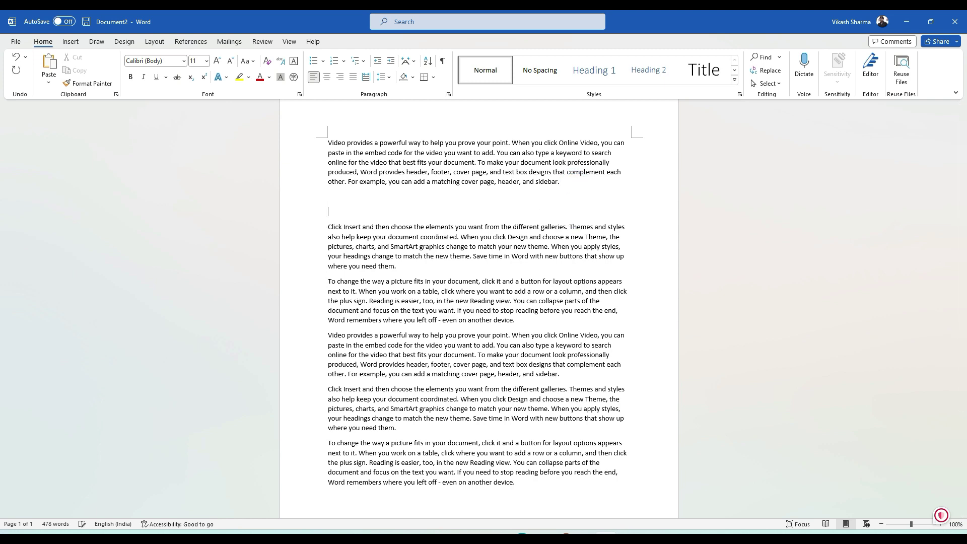
key(Return)
key(Return)
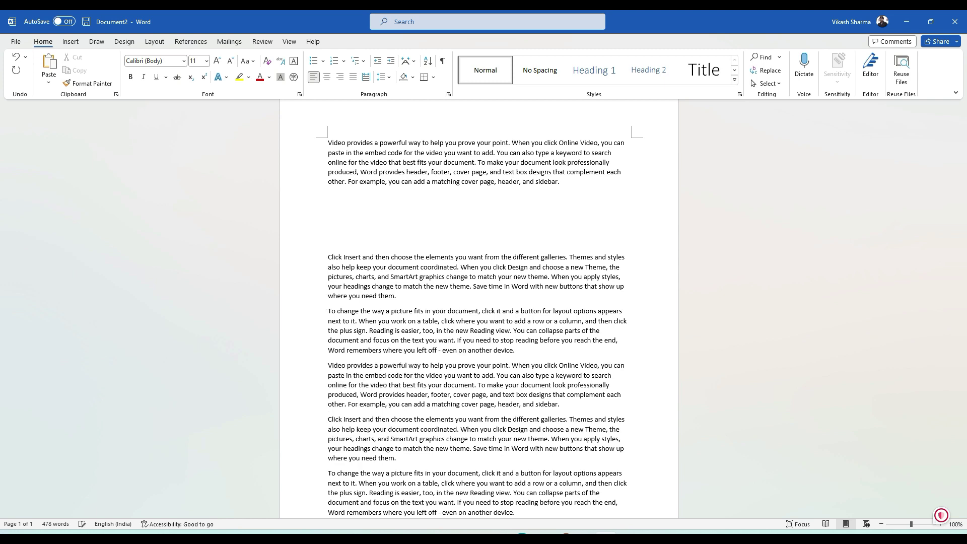
- Undo all the blank lines inserted below the first paragraph
click(16, 63)
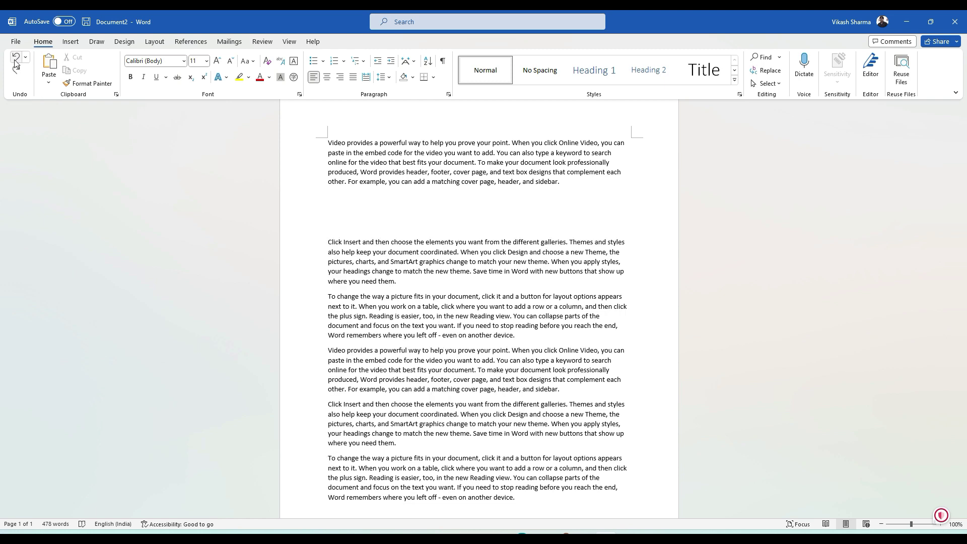
click(16, 63)
click(16, 64)
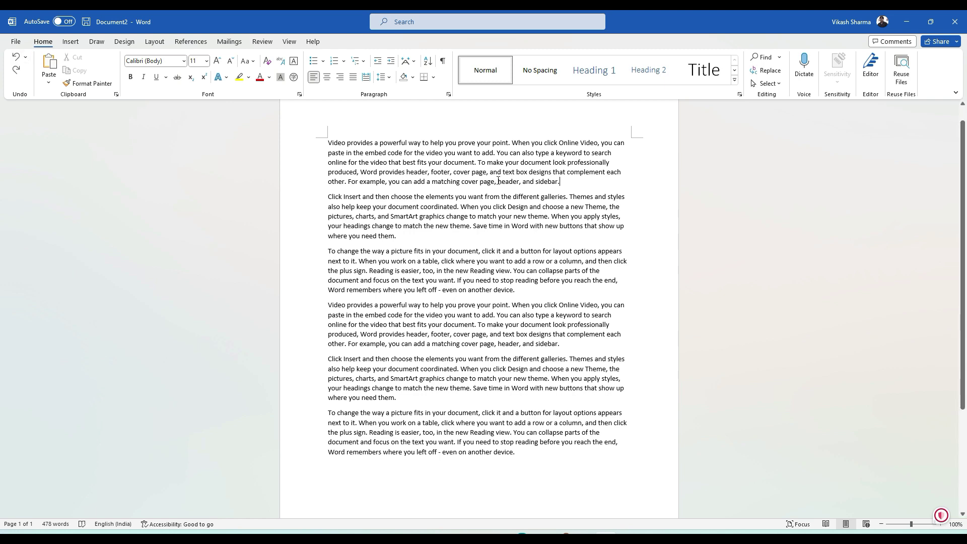
- Add three separate lines reading "This", "Is" and "Cat" below the first paragraph, followed by a blank line
text(This)
key(Return)
text(is)
key(Return)
text(cat)
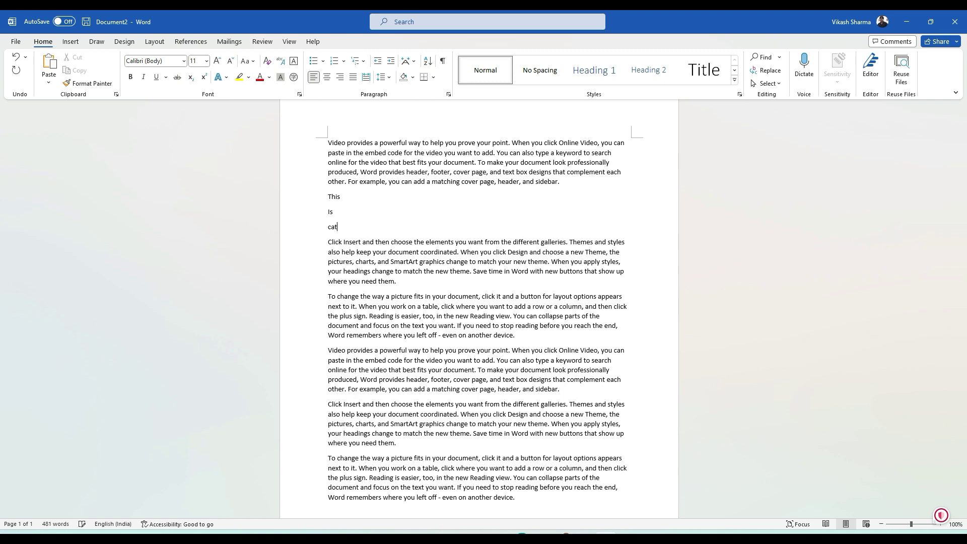
key(Return)
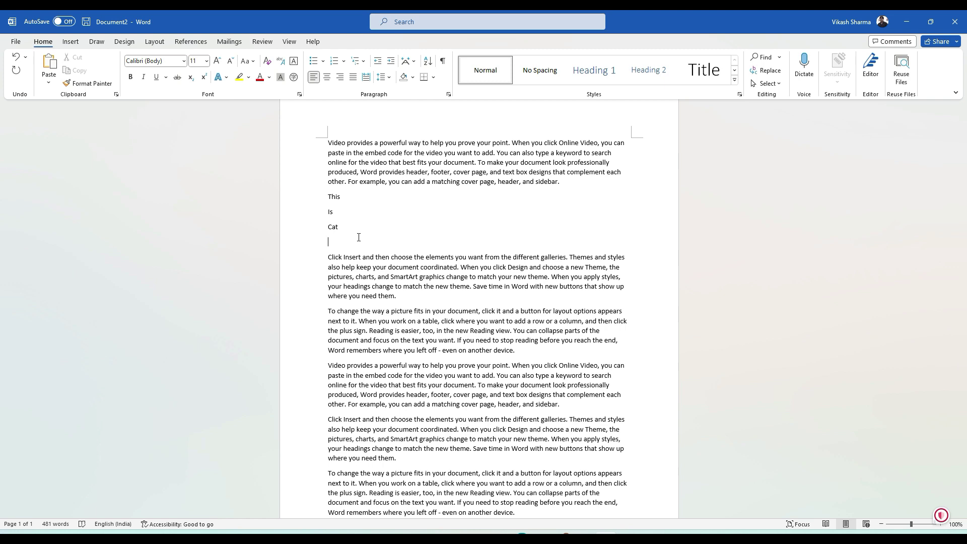
- Undo the "This", "Is" and "Cat" lines one action at a time until all are removed
click(15, 58)
click(16, 59)
click(16, 59)
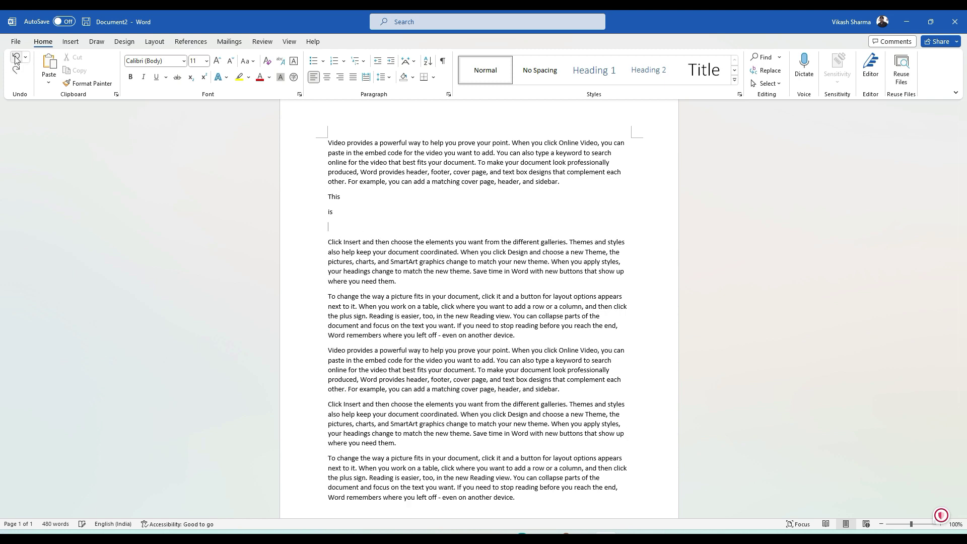
click(15, 59)
click(16, 58)
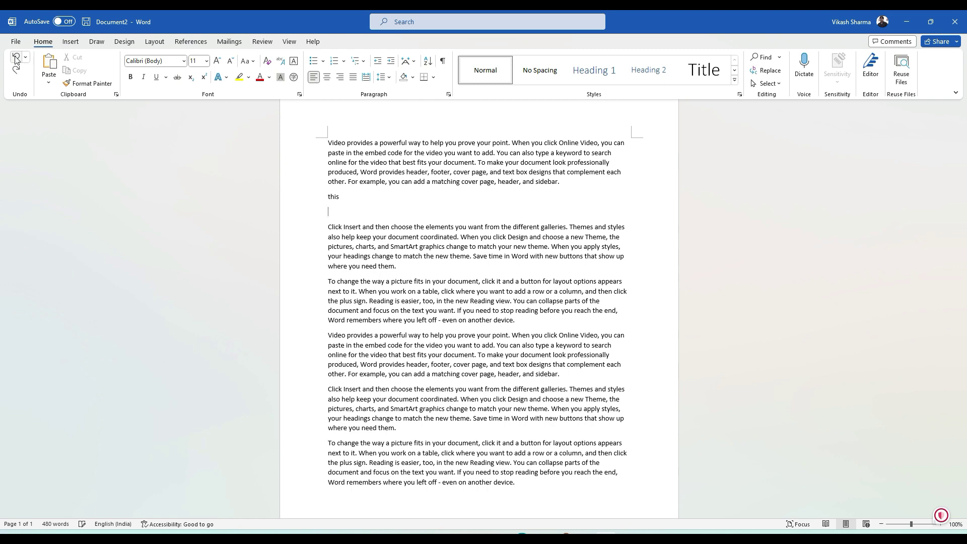
click(16, 59)
click(15, 58)
click(15, 59)
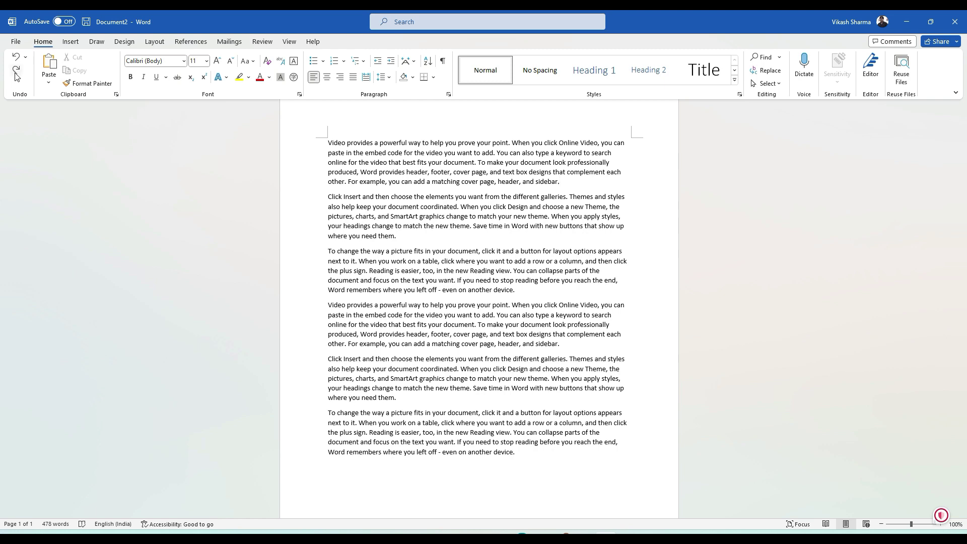
- Redo the undone actions one at a time until the "This", "Is" and "Cat" lines are all restored
click(16, 75)
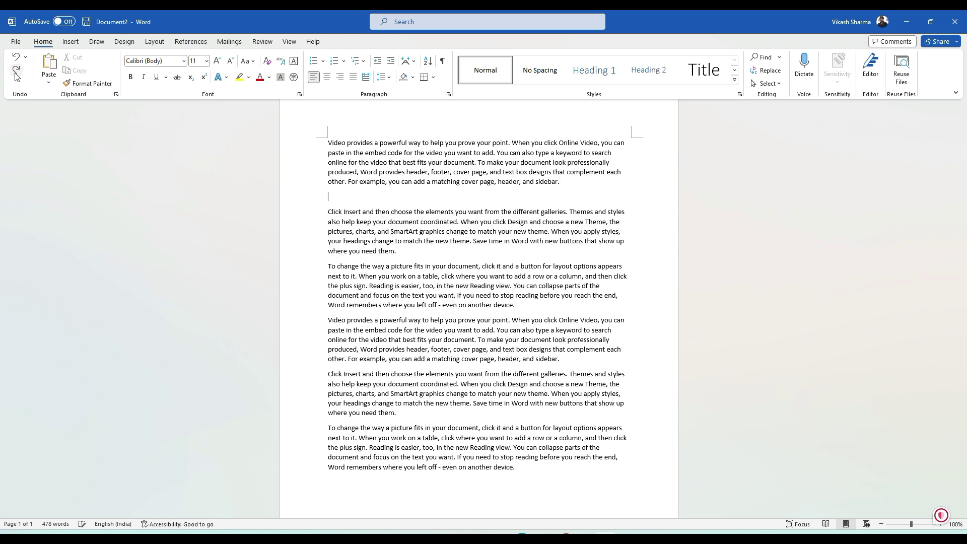
click(17, 75)
click(17, 75)
click(16, 75)
click(17, 75)
click(17, 75)
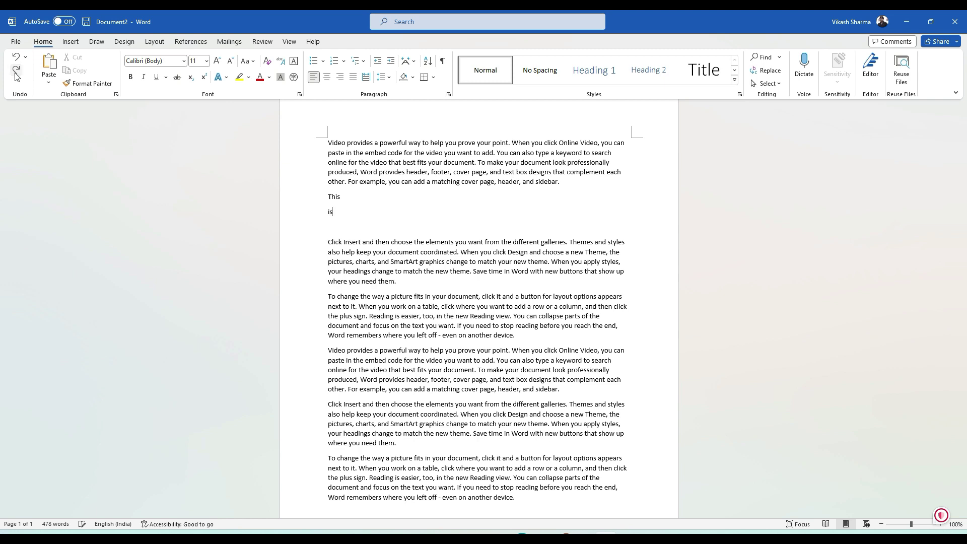
click(17, 75)
click(16, 74)
click(16, 75)
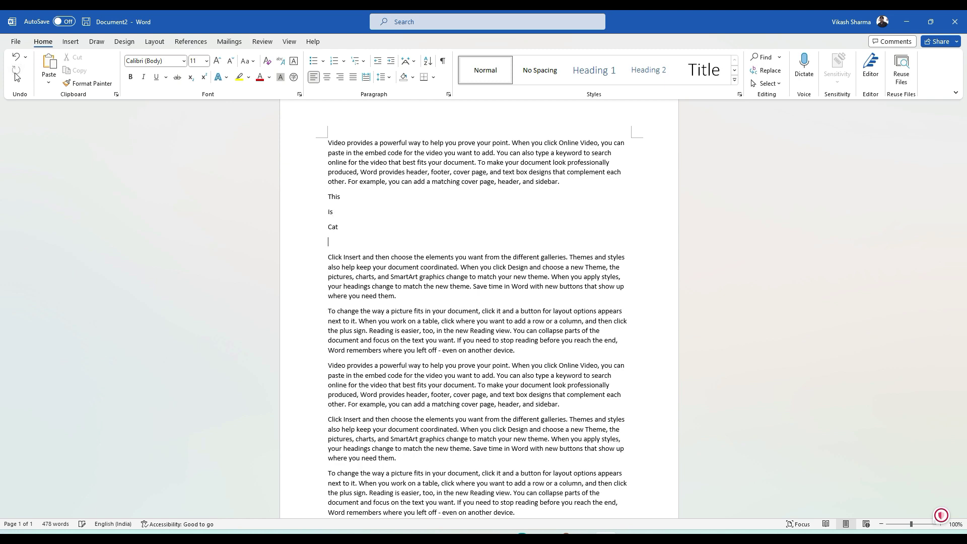
click(16, 70)
- Delete the "This", "Is" and "Cat" lines, keeping one blank line below the first paragraph
drag(348, 233, 328, 196)
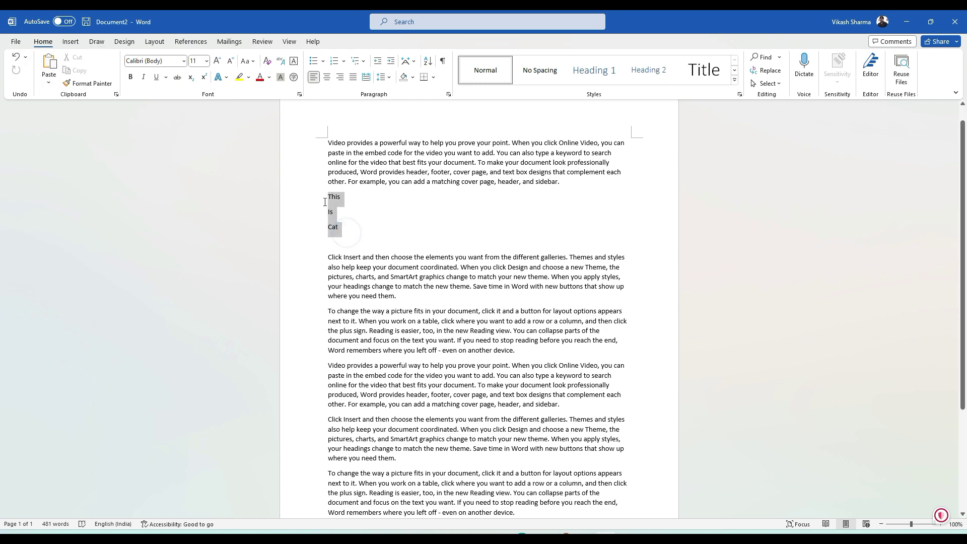
key(Delete)
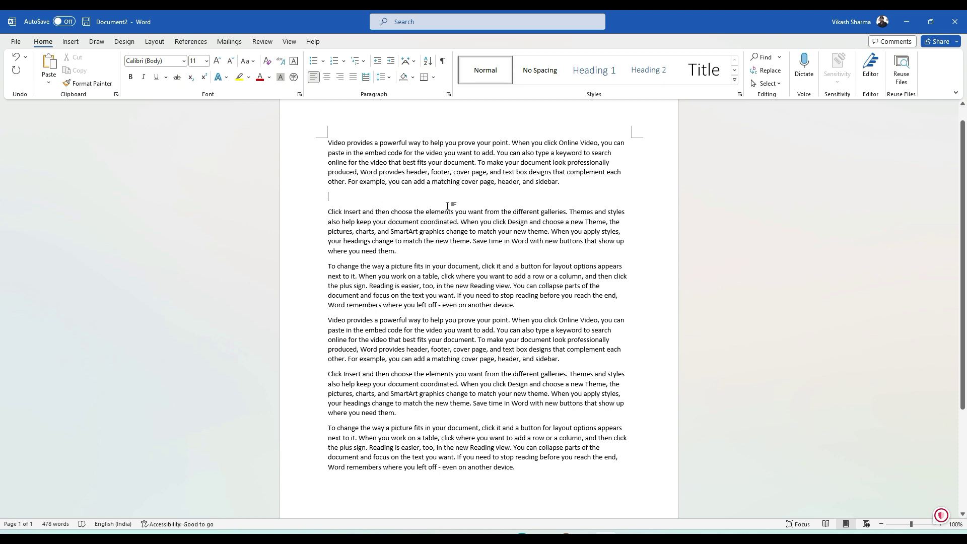
click(561, 184)
click(562, 182)
- Copy the first paragraph's opening sentence, "Video provides a powerful way to help you prove your point."
click(327, 143)
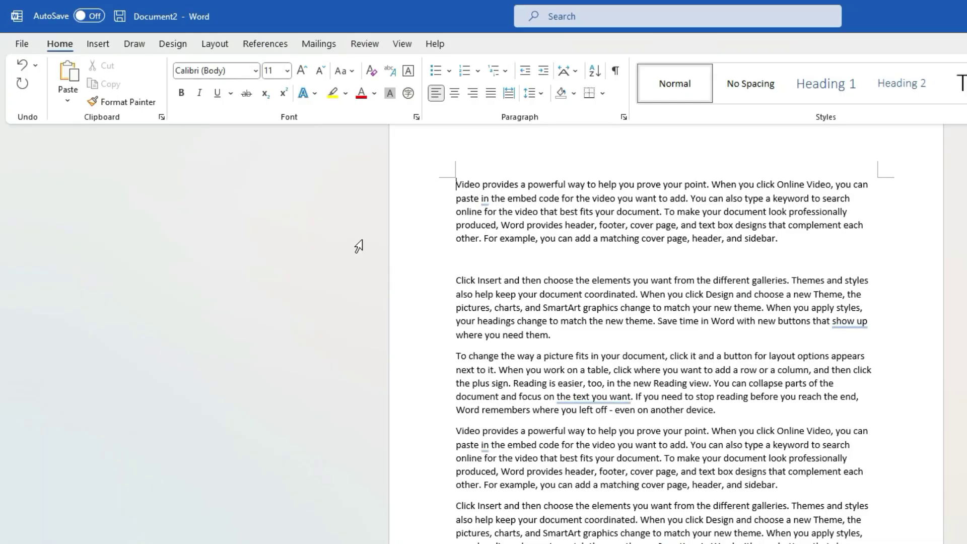
click(456, 185)
click(456, 183)
drag(459, 183, 710, 185)
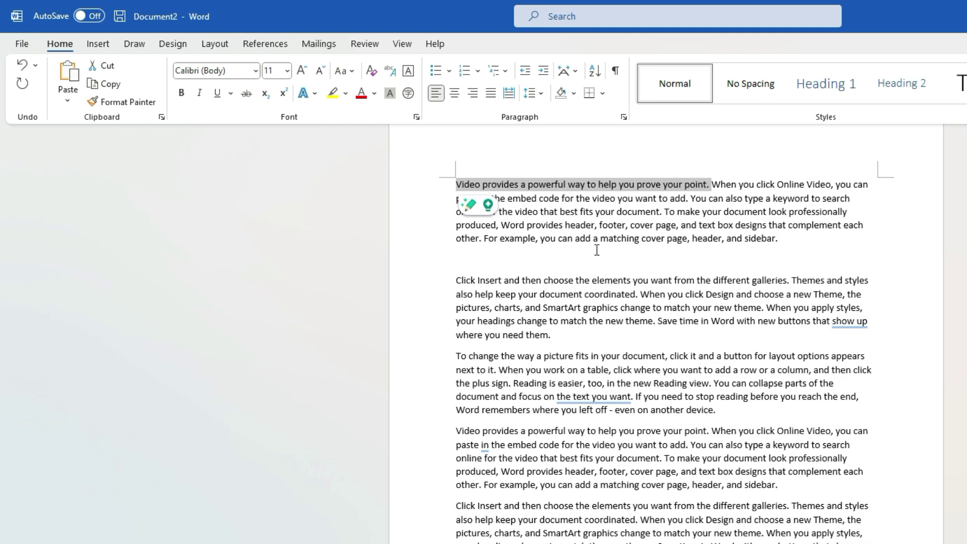
click(115, 84)
- Paste the copied sentence on the blank line below the first paragraph
click(528, 261)
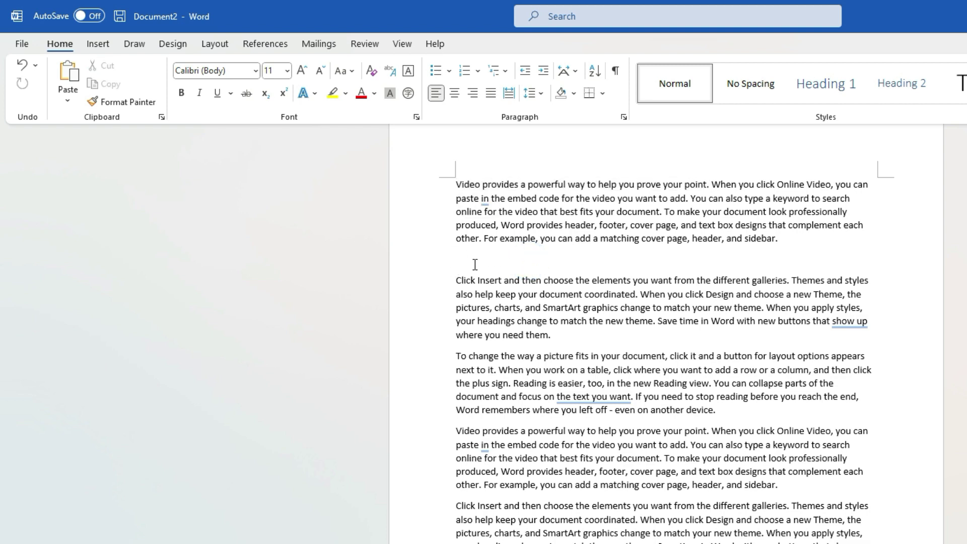
click(455, 258)
click(462, 259)
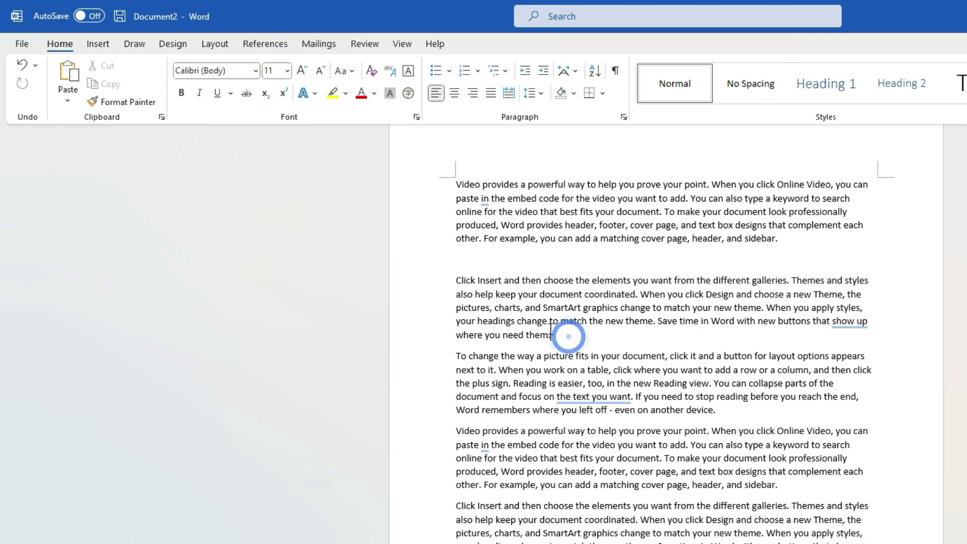
click(463, 259)
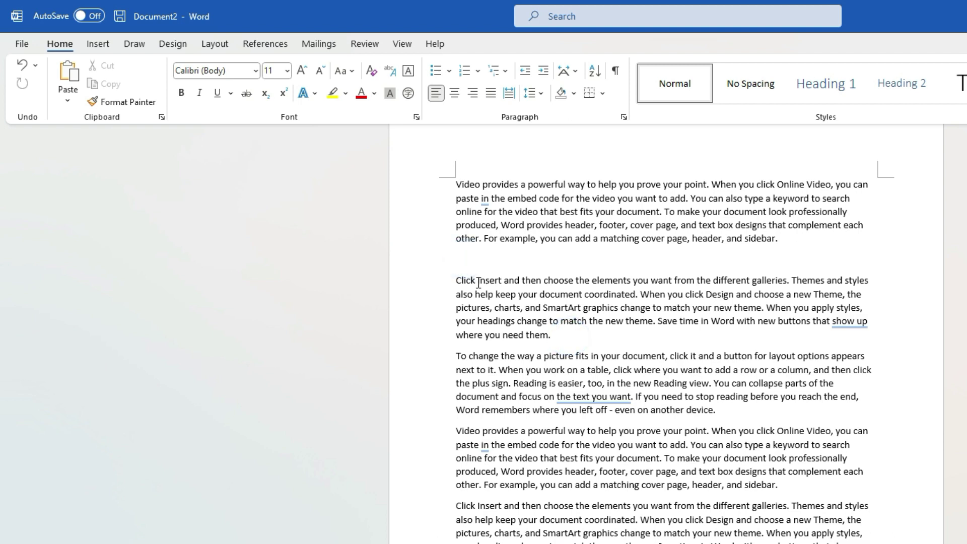
click(74, 73)
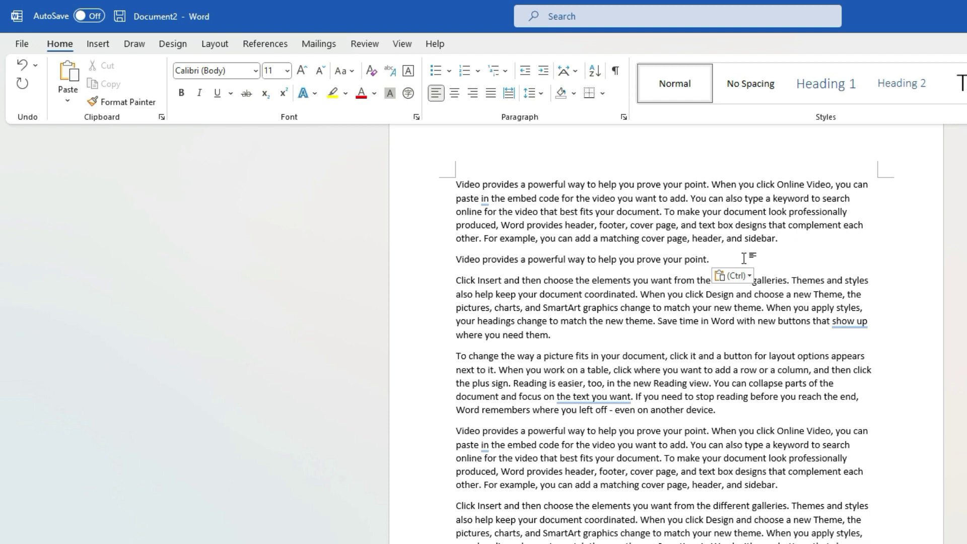
- Paste the copied sentence twelve more times in a row to build up the second paragraph
click(65, 74)
click(64, 74)
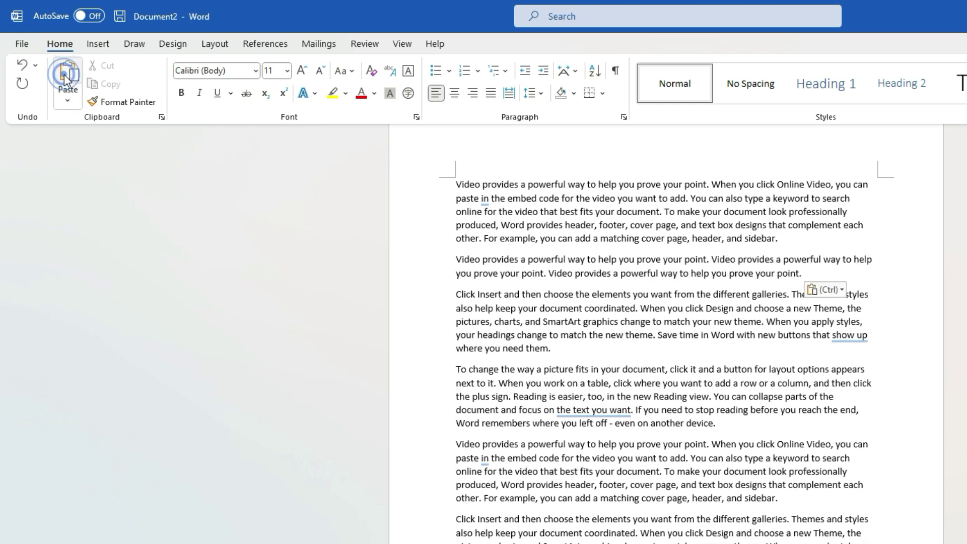
click(64, 75)
click(64, 74)
click(64, 75)
click(65, 74)
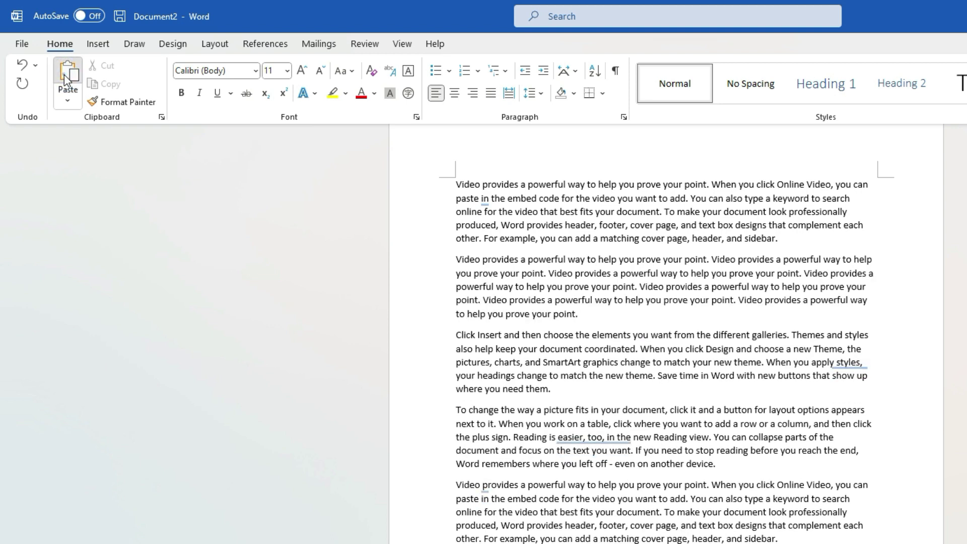
click(64, 74)
click(64, 74)
click(64, 74)
click(64, 74)
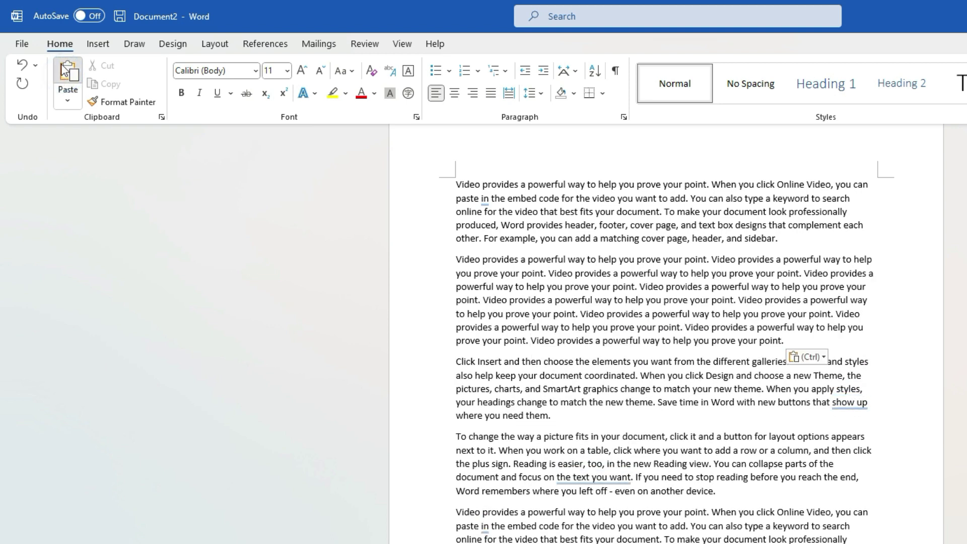
click(64, 71)
click(63, 69)
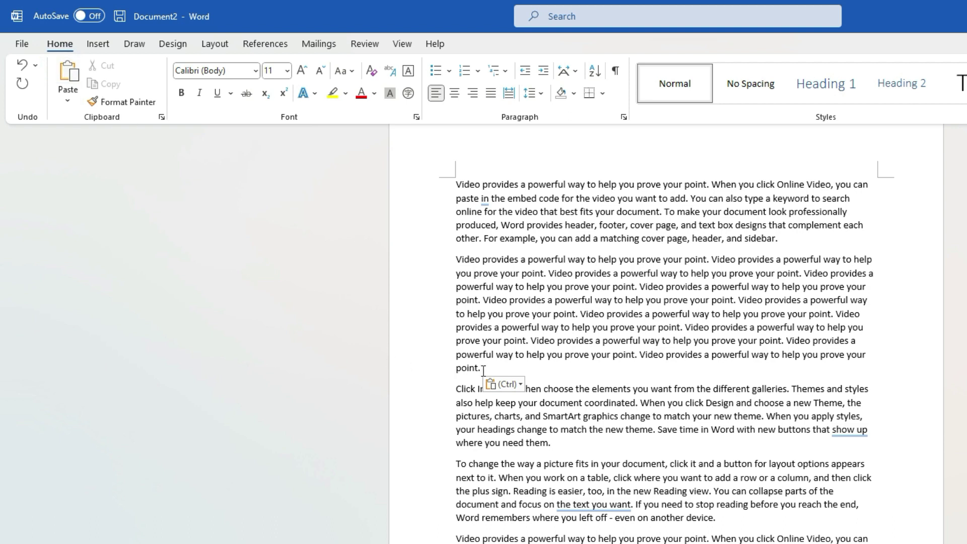
- Delete the entire second paragraph of repeated sentences and undo the deletion
click(457, 259)
drag(456, 260, 496, 367)
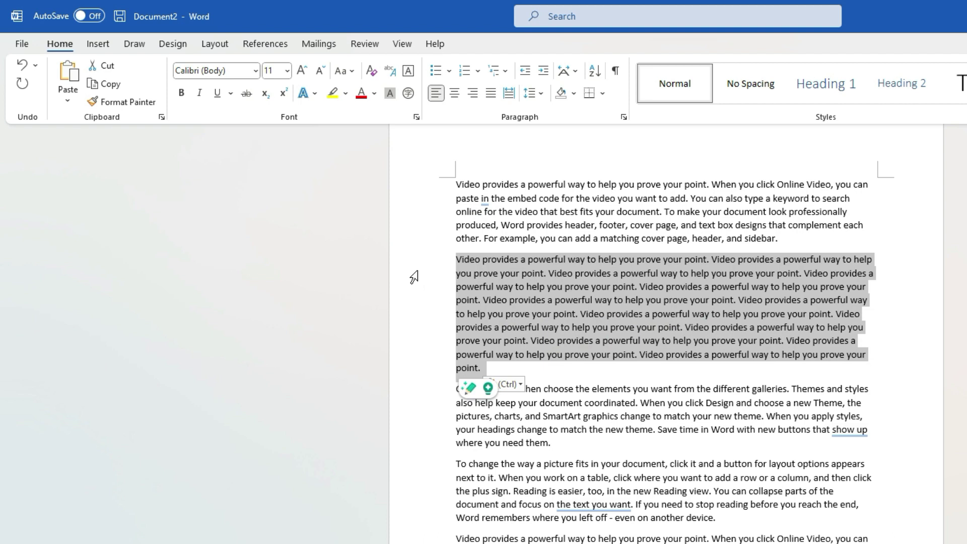
key(Delete)
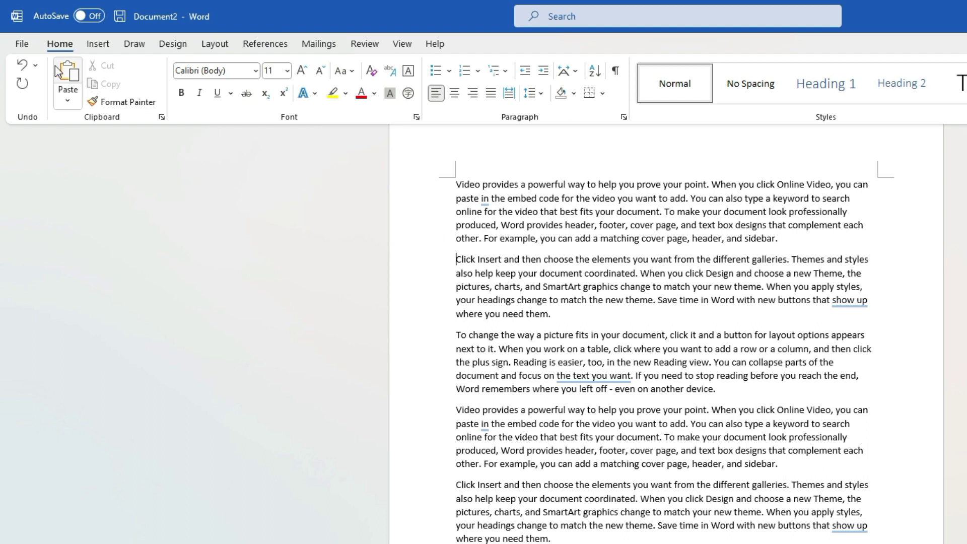
click(22, 66)
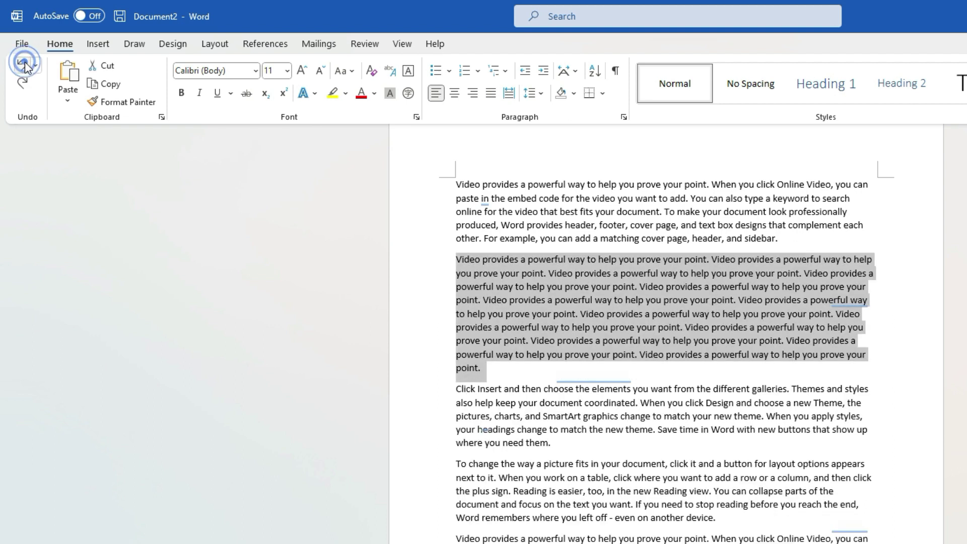
click(552, 357)
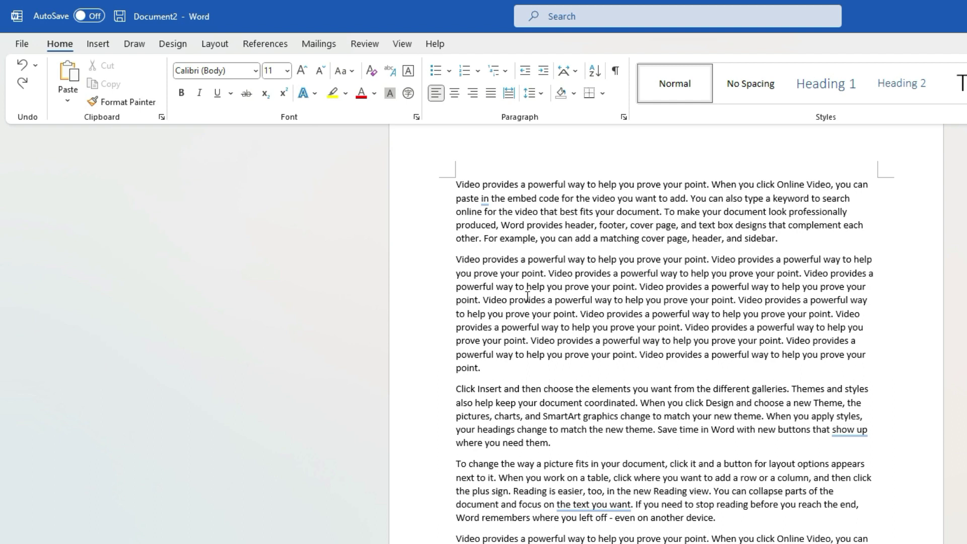
- Cut the sentence "Video provides a powerful way to help you prove your point." from the start of the first paragraph
click(457, 183)
click(458, 184)
drag(458, 184, 710, 183)
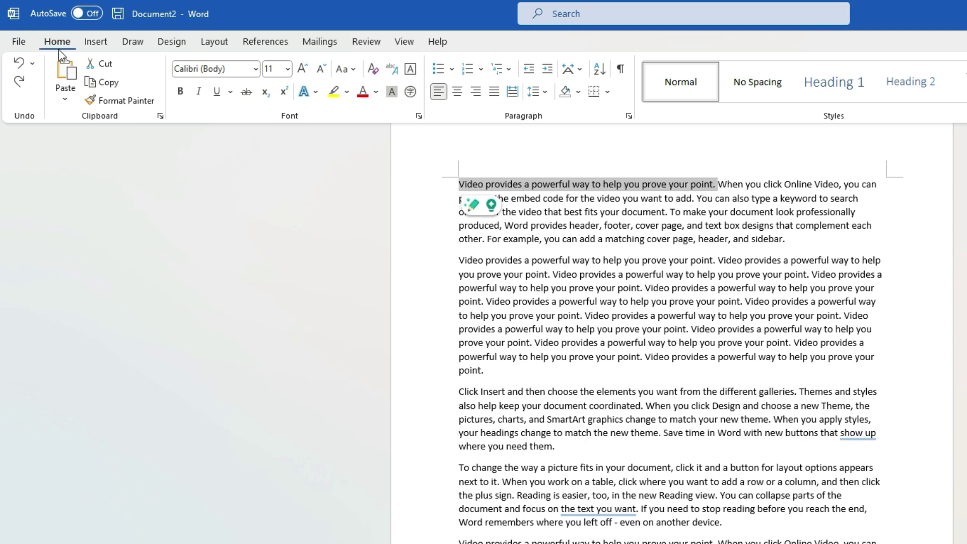
click(105, 82)
click(104, 65)
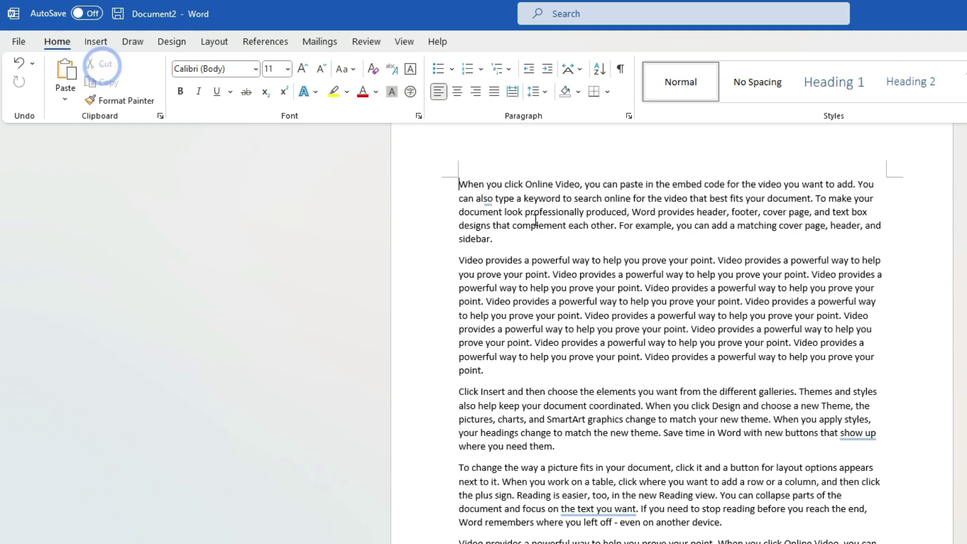
- Insert a new line below the first paragraph and paste the cut sentence there
click(529, 247)
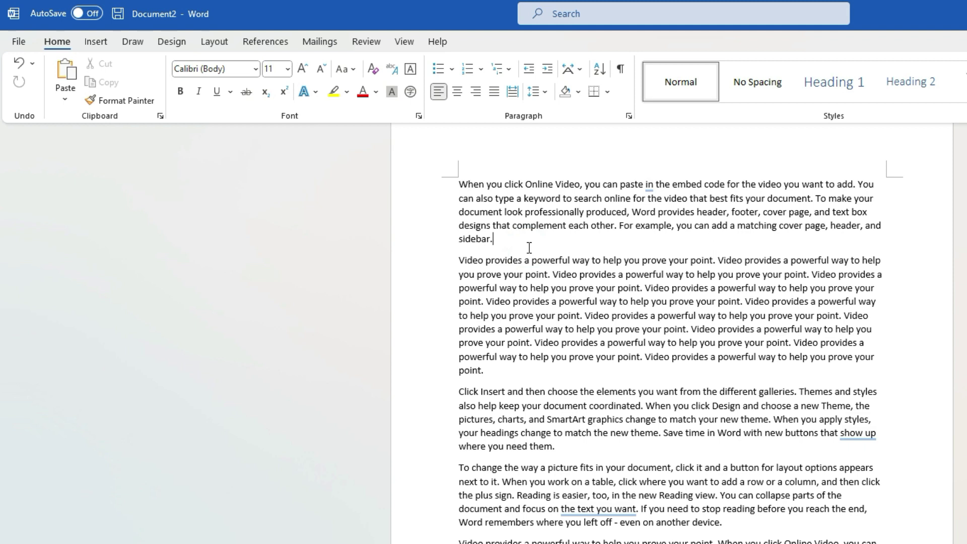
key(Return)
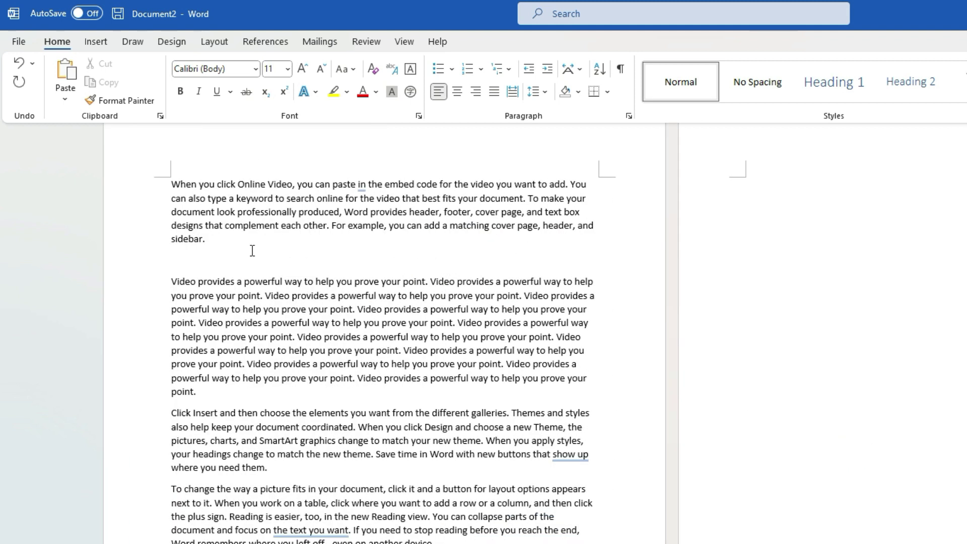
click(175, 260)
click(183, 258)
click(65, 90)
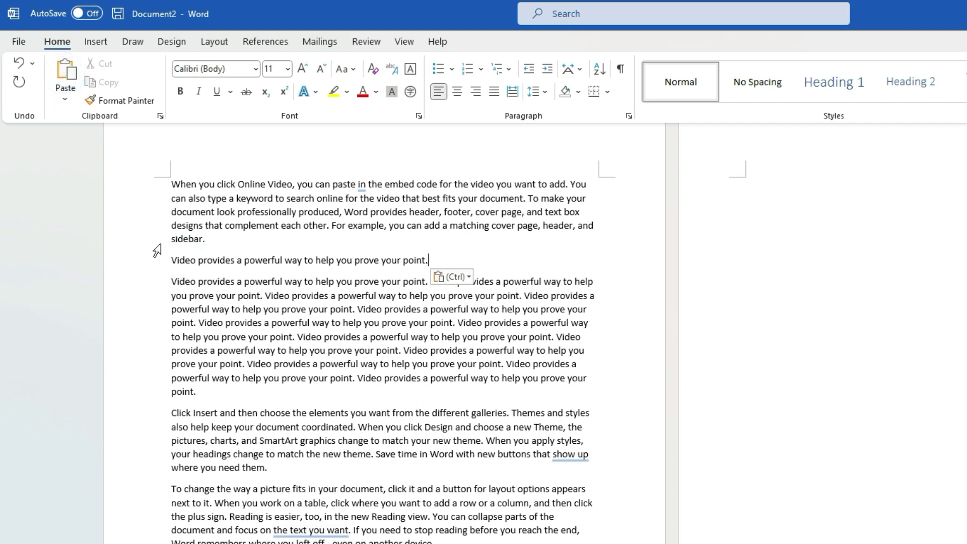
- Paste the cut sentence four more times on the same line
click(64, 75)
click(64, 76)
click(64, 76)
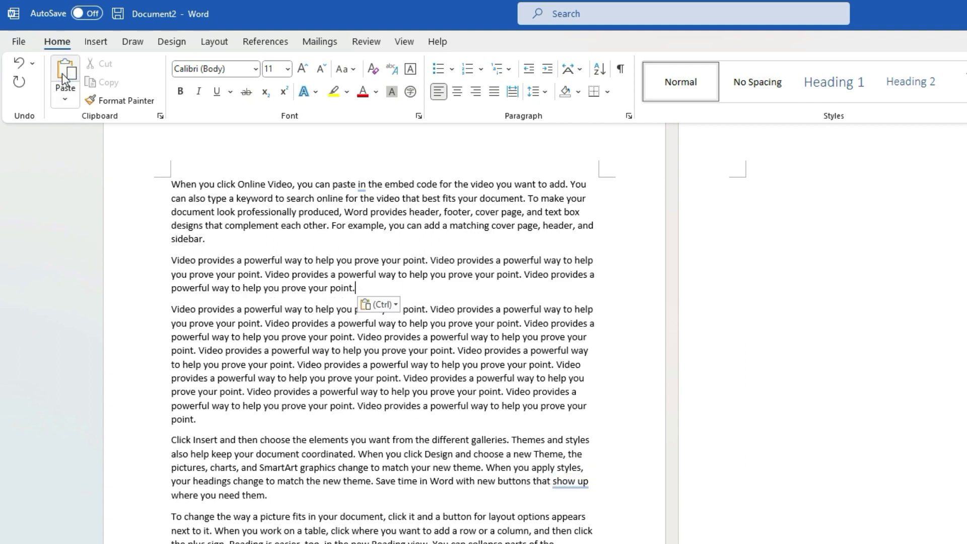
click(64, 75)
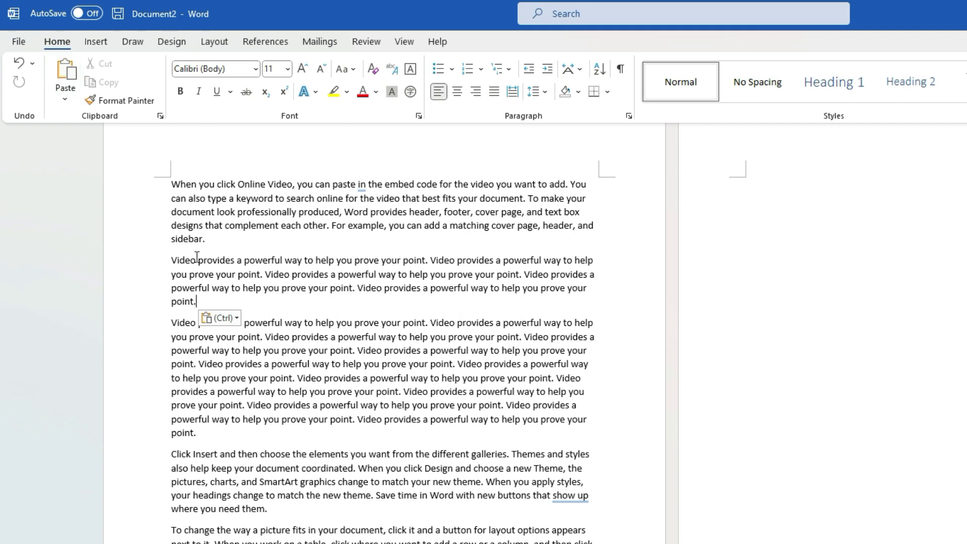
- Delete both paragraphs of repeated "Video provides a powerful way" sentences below the first paragraph
click(174, 259)
drag(171, 260, 588, 288)
click(378, 242)
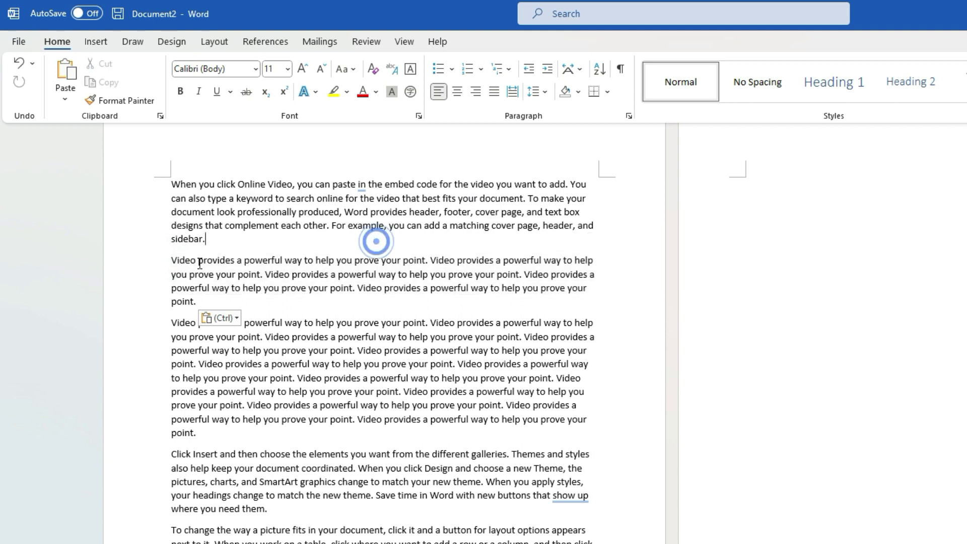
click(172, 260)
drag(171, 260, 199, 436)
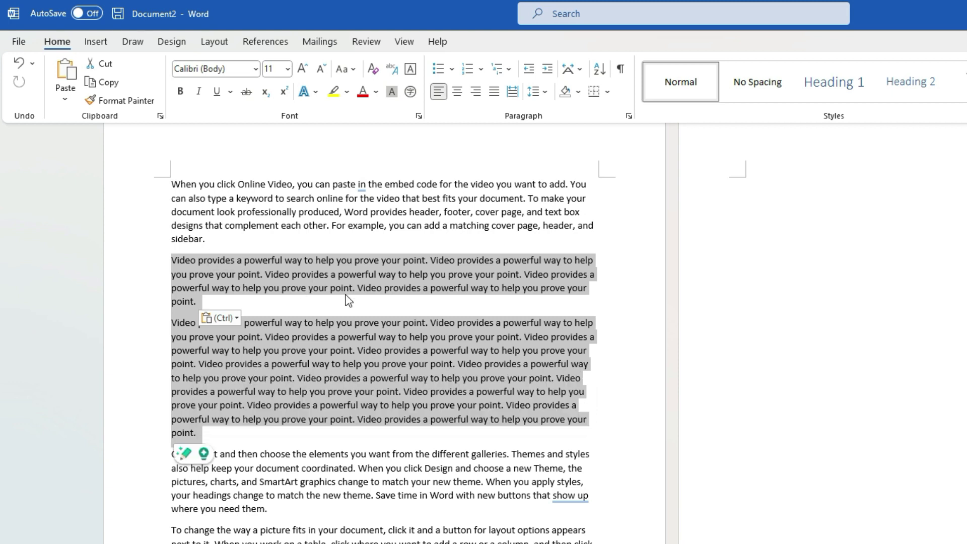
key(Delete)
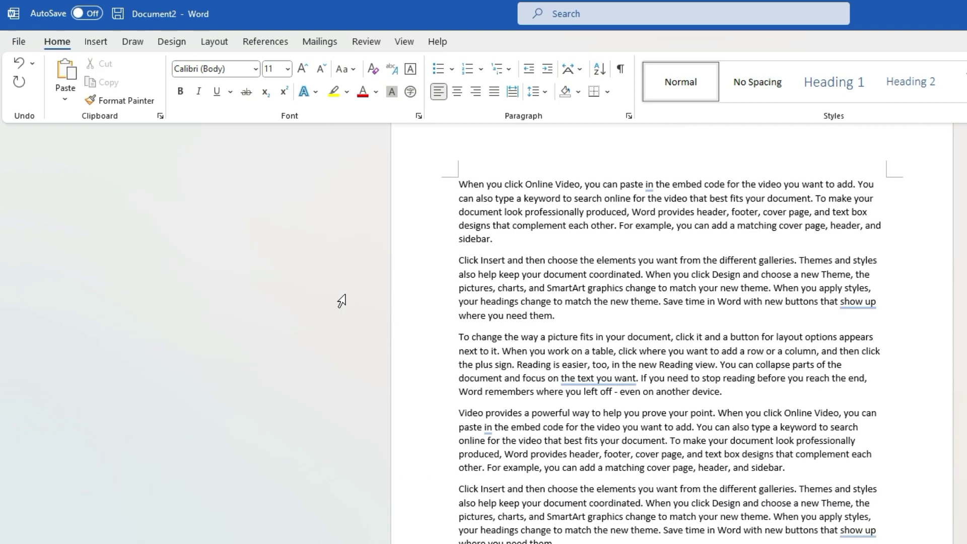
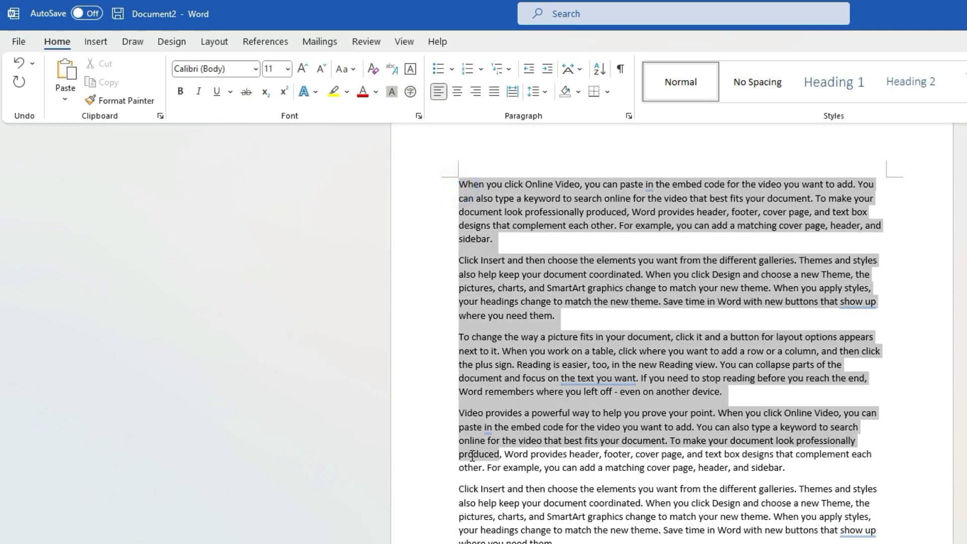
- Set the font of the whole first paragraph to Algerian
click(481, 239)
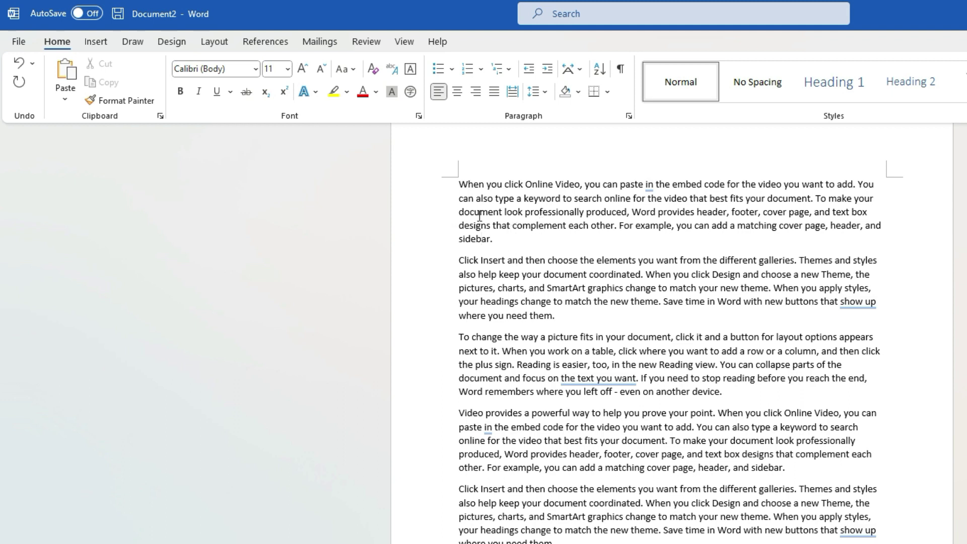
drag(459, 185, 500, 236)
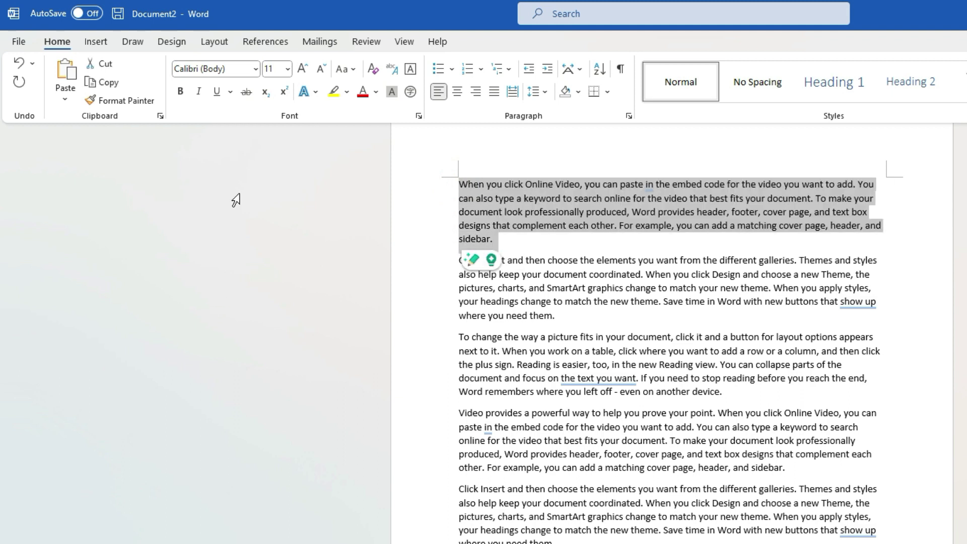
click(257, 69)
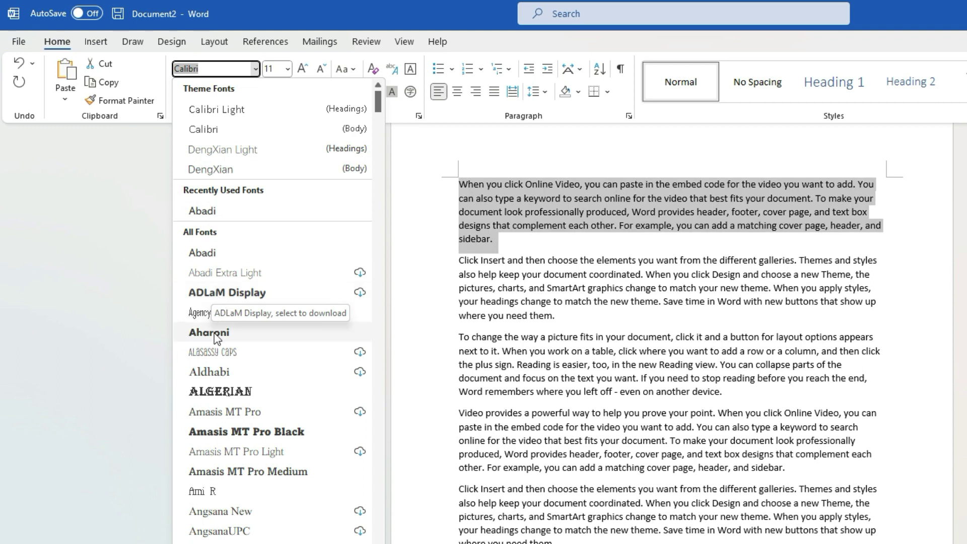
click(239, 393)
click(548, 295)
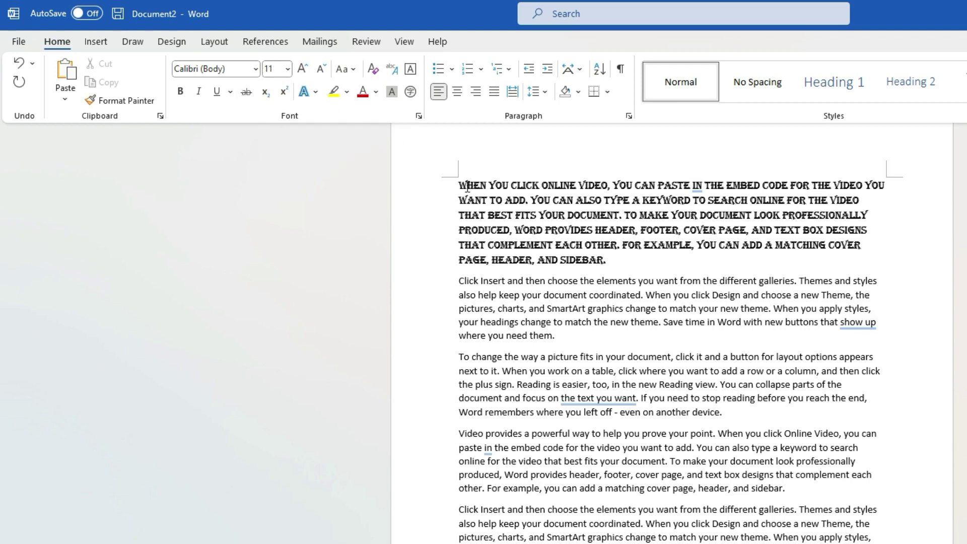
- Select the whole first paragraph and preview different font sizes on it without applying one
drag(459, 182, 604, 259)
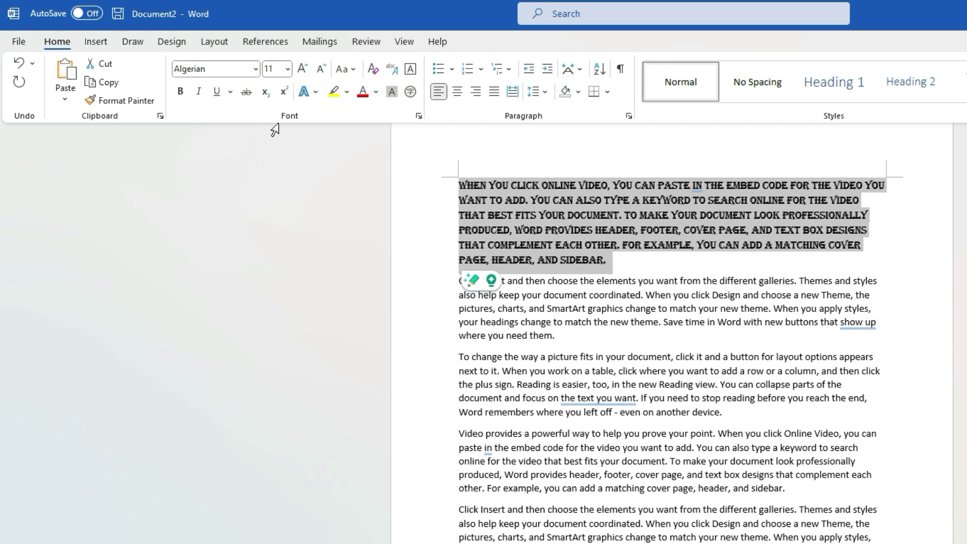
click(289, 70)
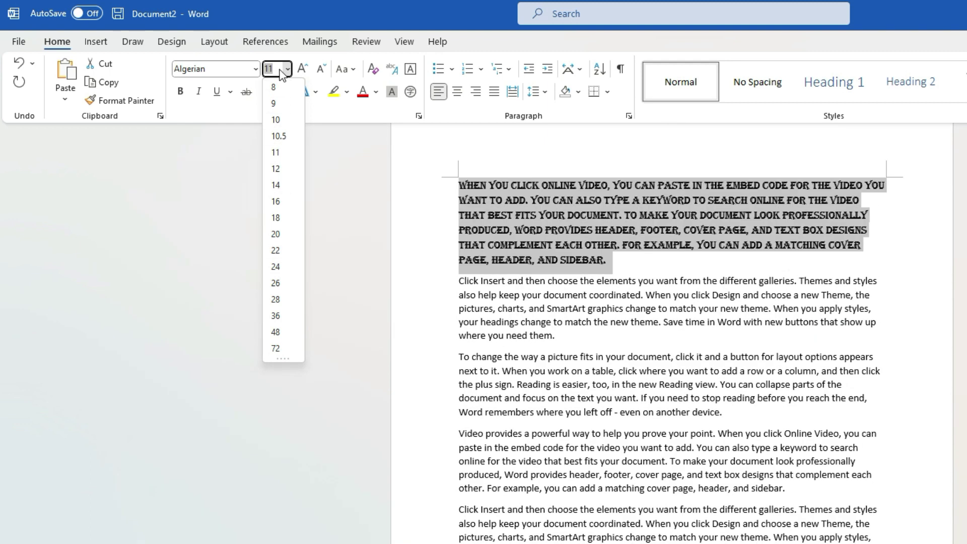
click(277, 69)
click(287, 69)
click(287, 69)
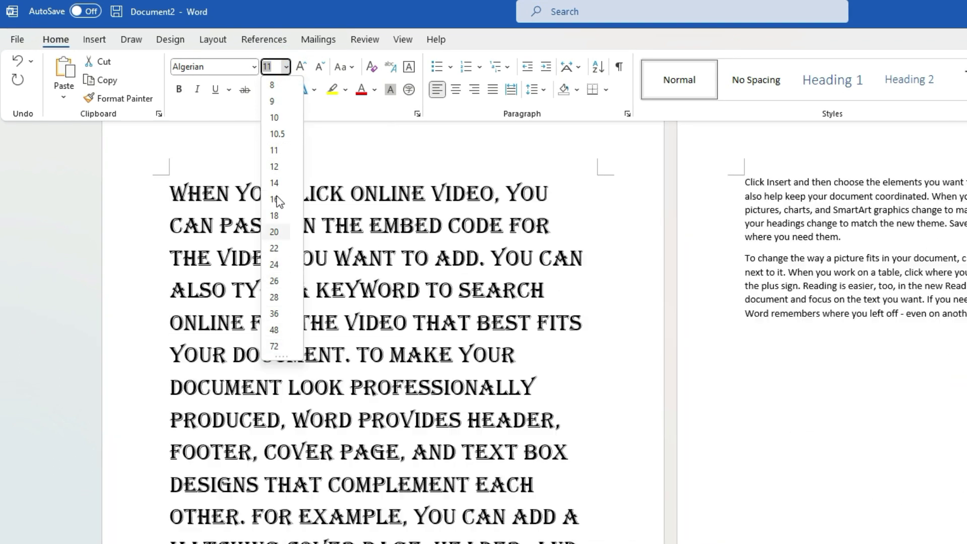
key(Escape)
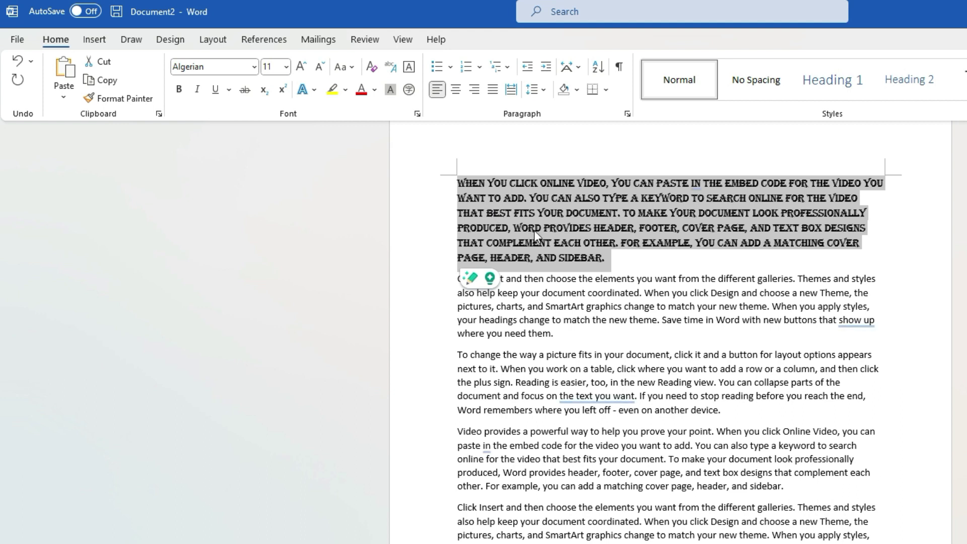
- Try a font size of 150 on the first paragraph, and undo that formatting
click(268, 69)
text(150)
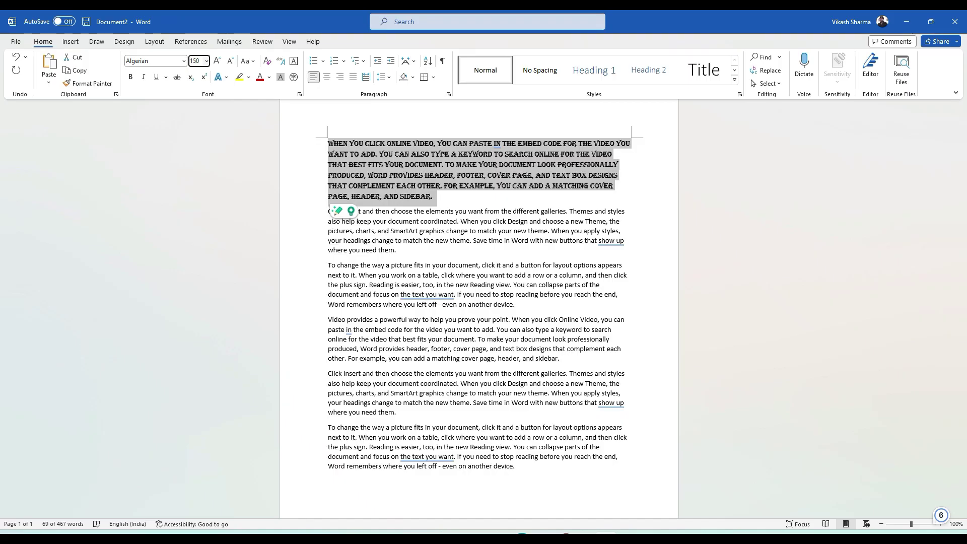
key(Return)
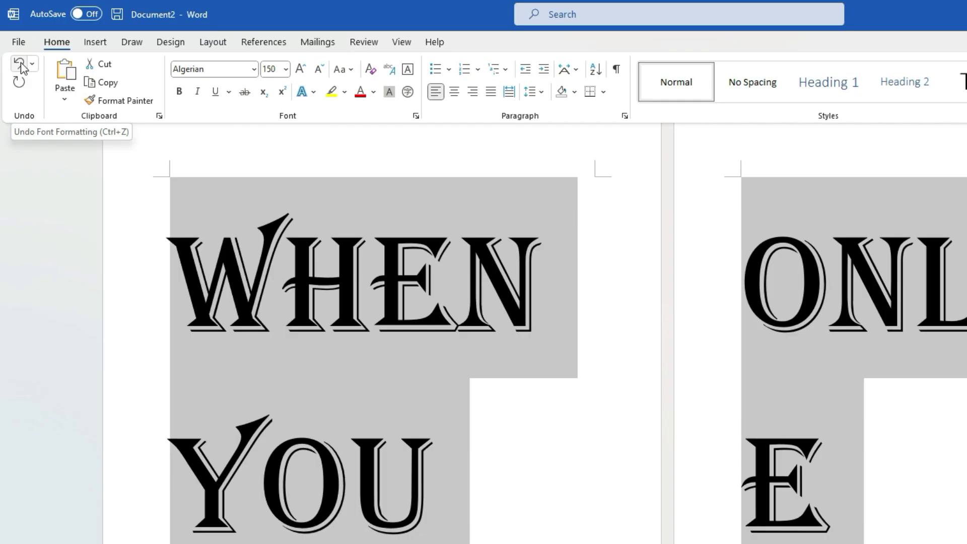
click(19, 58)
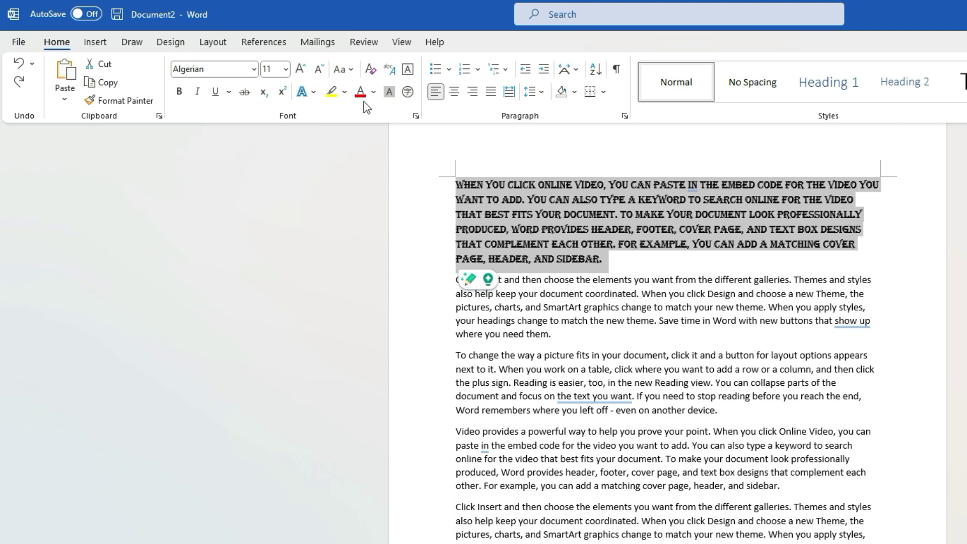
- Grow the first paragraph's font size increment by increment up to 24
click(301, 69)
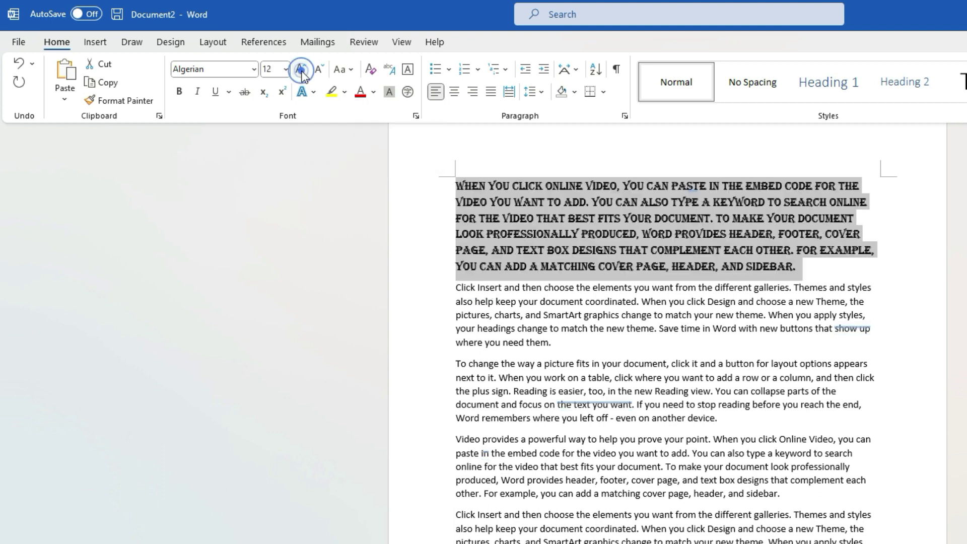
click(301, 69)
click(300, 69)
click(301, 69)
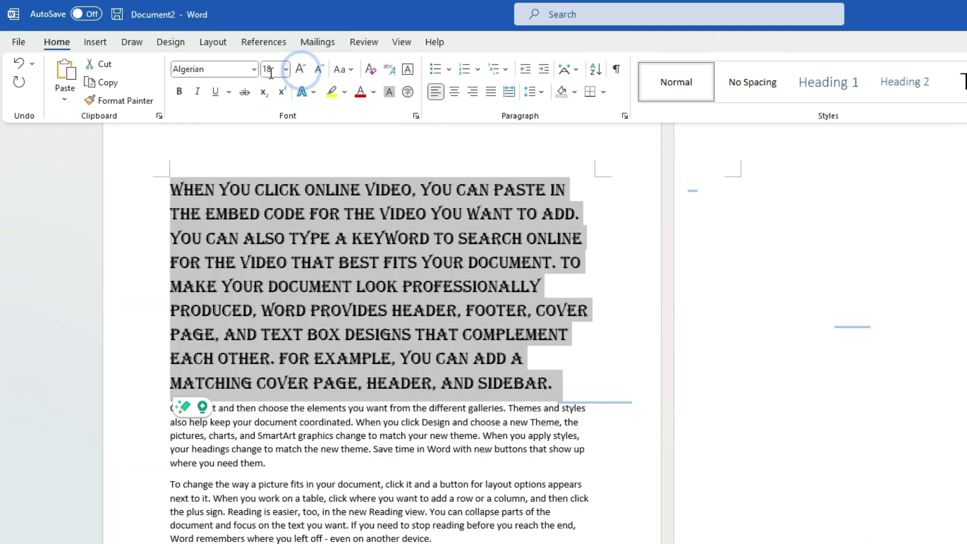
click(301, 69)
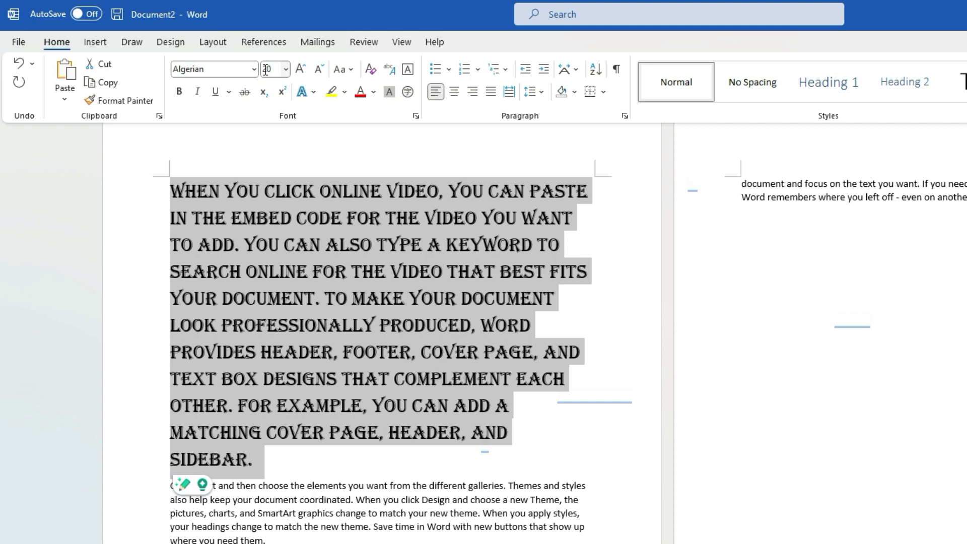
click(301, 69)
click(302, 70)
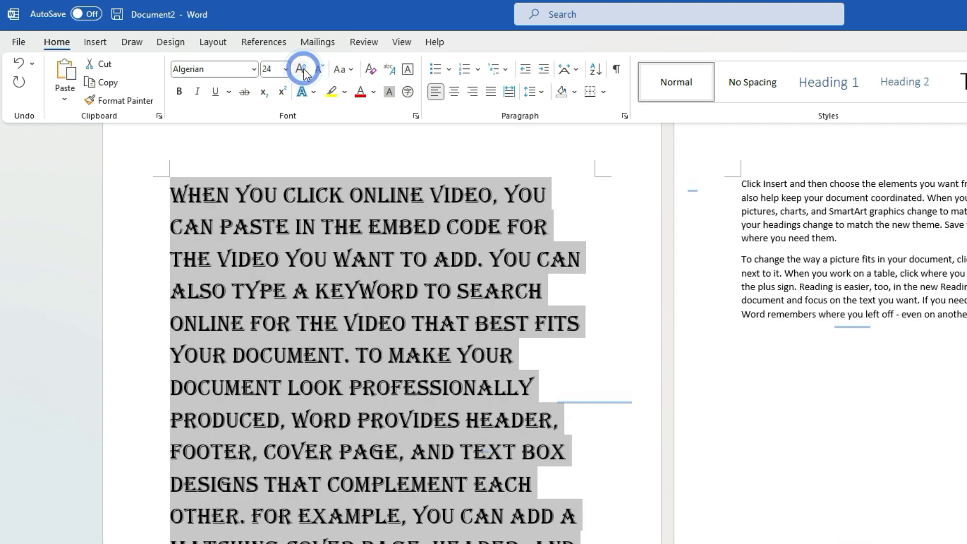
- Shrink the first paragraph's font size increment by increment down to 11
click(320, 69)
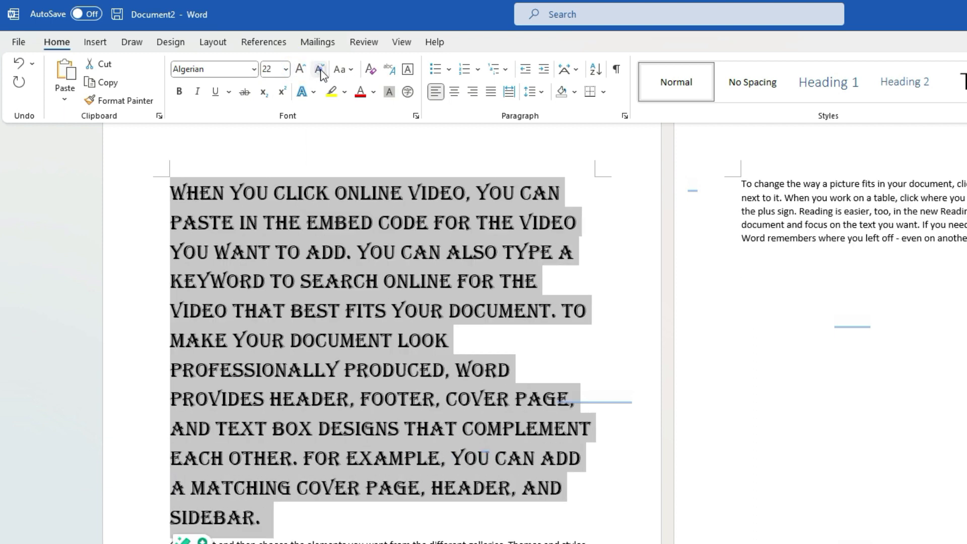
click(321, 69)
click(320, 69)
click(320, 69)
click(320, 69)
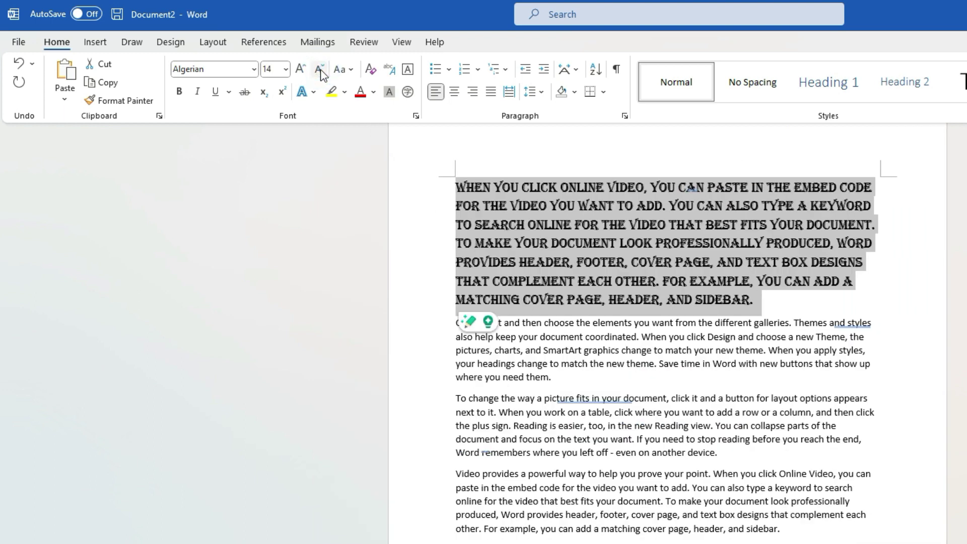
click(320, 69)
click(286, 69)
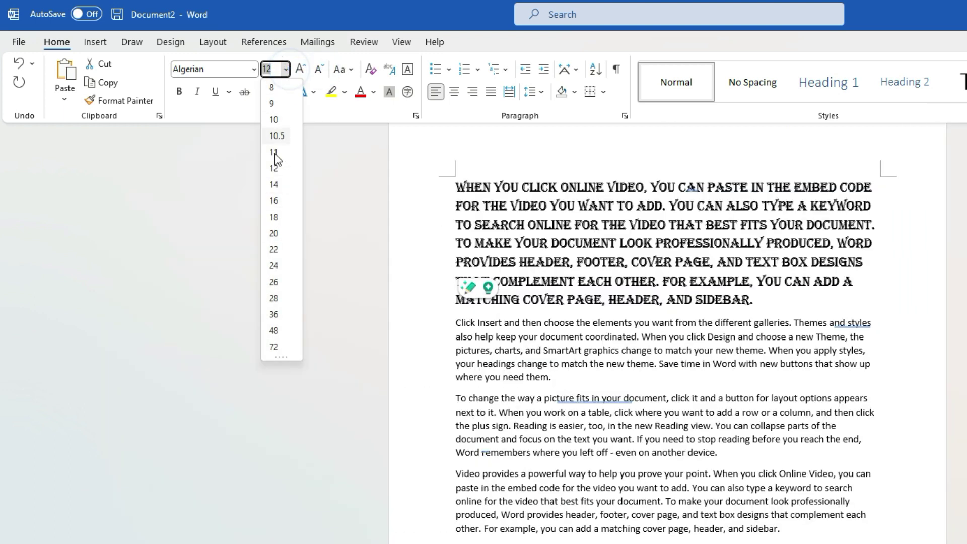
click(317, 74)
- Grow the first paragraph's font size again in increments up to 20
click(302, 69)
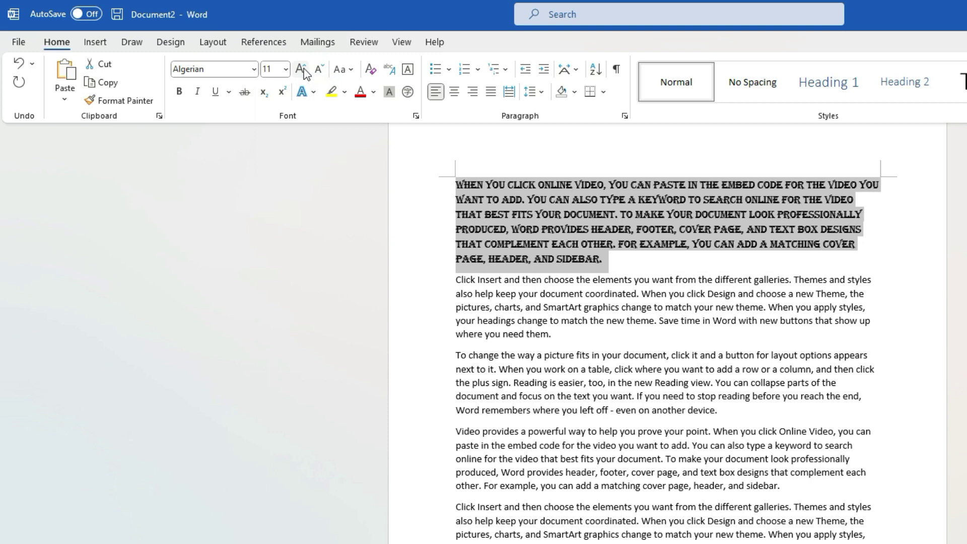
click(302, 68)
click(302, 68)
click(302, 69)
click(302, 68)
- Shrink the first paragraph's font size in increments to 12 and deselect the text
click(317, 71)
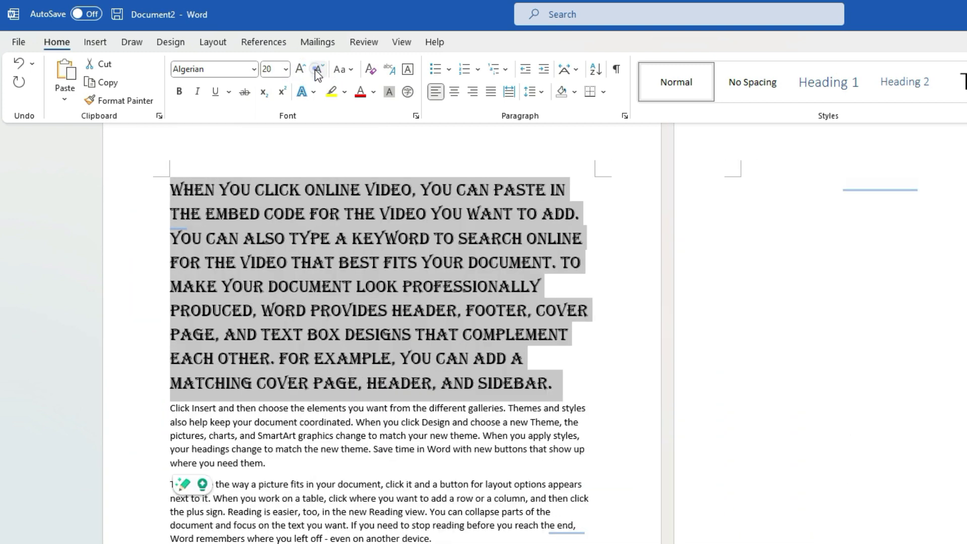
click(317, 71)
click(317, 70)
click(317, 70)
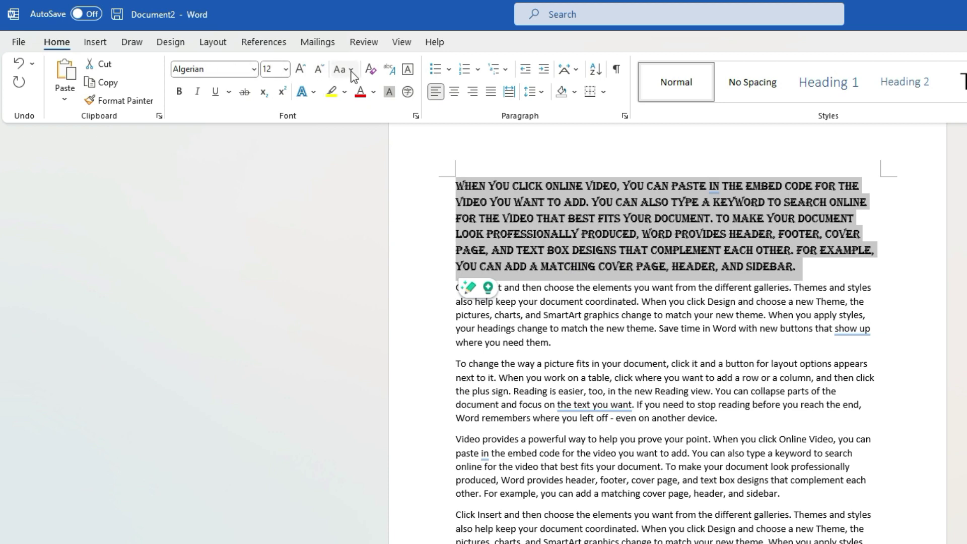
click(597, 255)
click(454, 185)
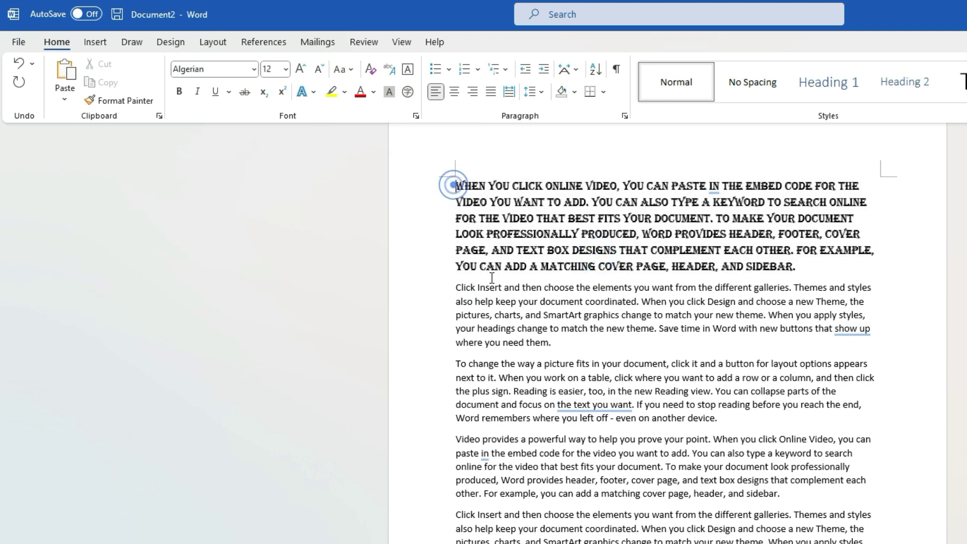
- Split the second paragraph after "different galleries." with three paragraph breaks before "Themes and styles"
click(455, 285)
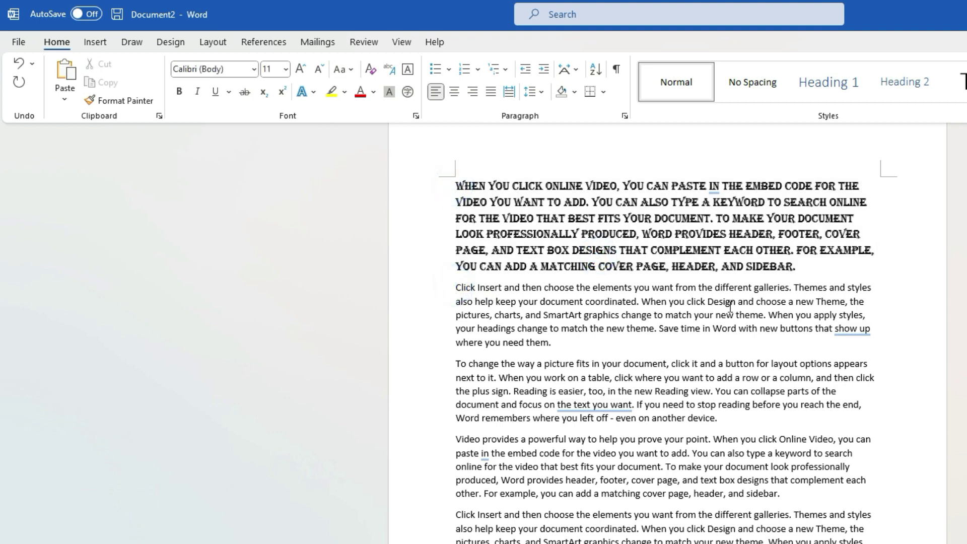
click(794, 288)
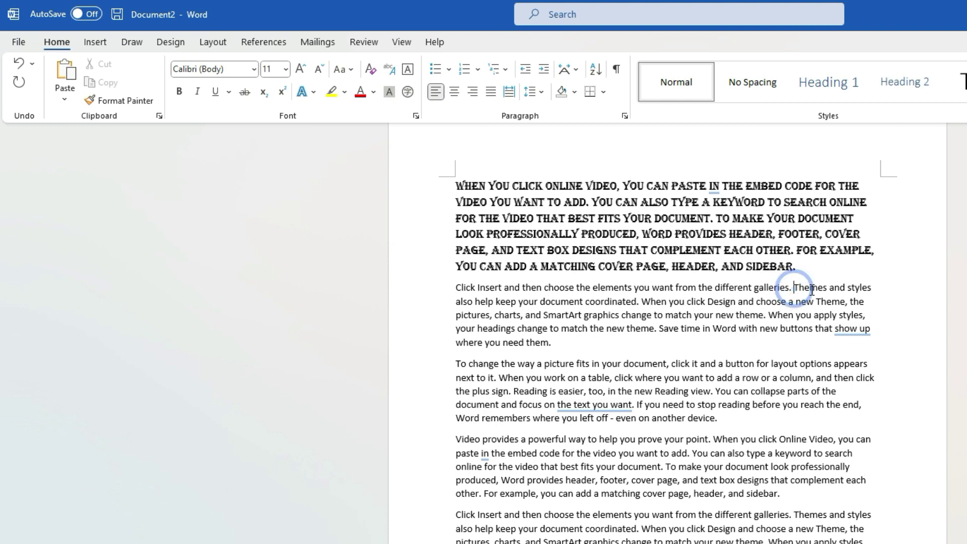
key(Return)
key(Return)
key(Return)
- Insert two blank lines below the first paragraph, after "sidebar."
click(807, 263)
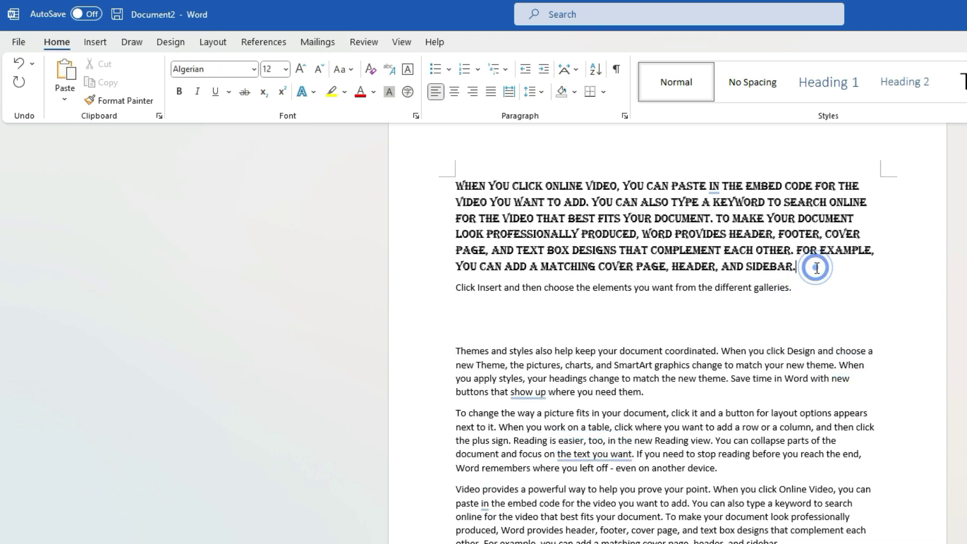
key(Return)
key(Return)
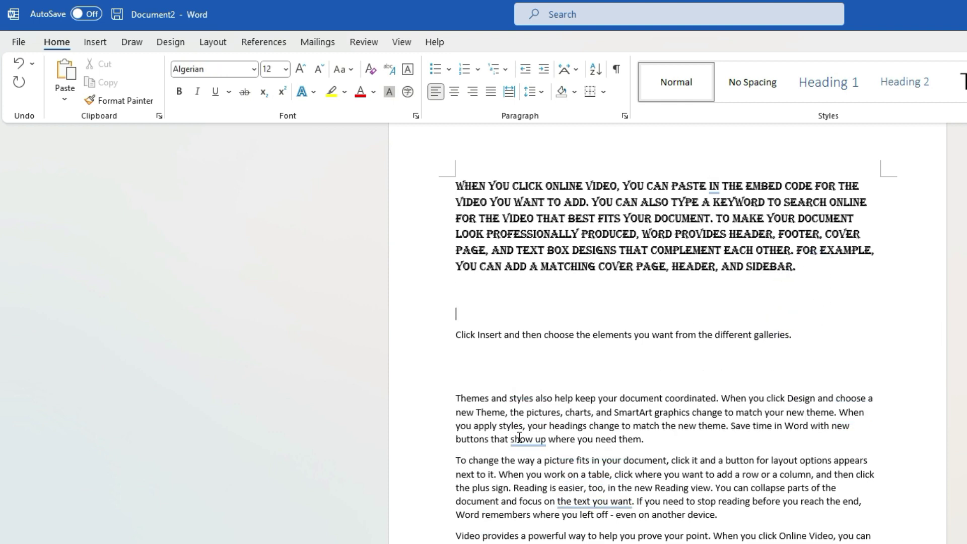
- Remove the breaks before "Themes and styles" so it rejoins the "Click Insert" sentence
click(457, 400)
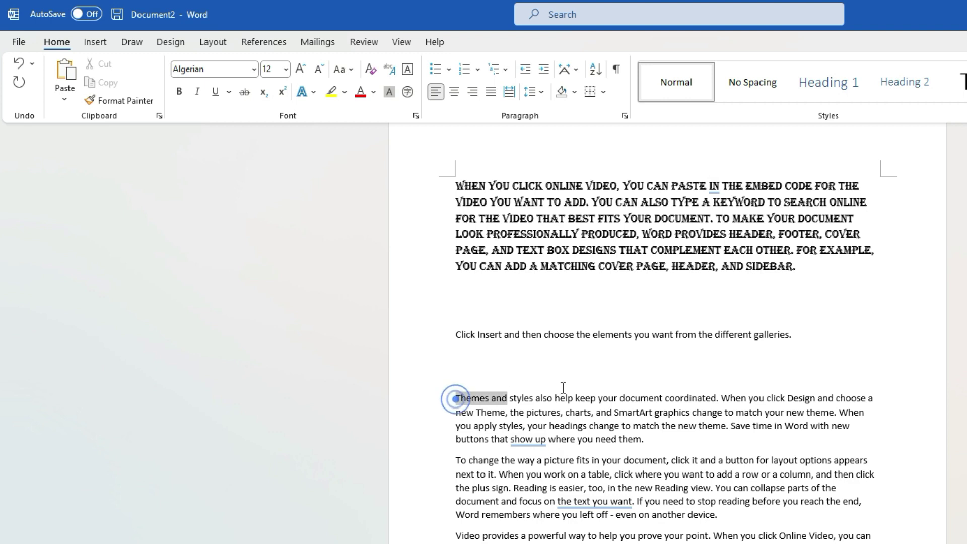
shift+click(704, 397)
click(479, 399)
click(455, 399)
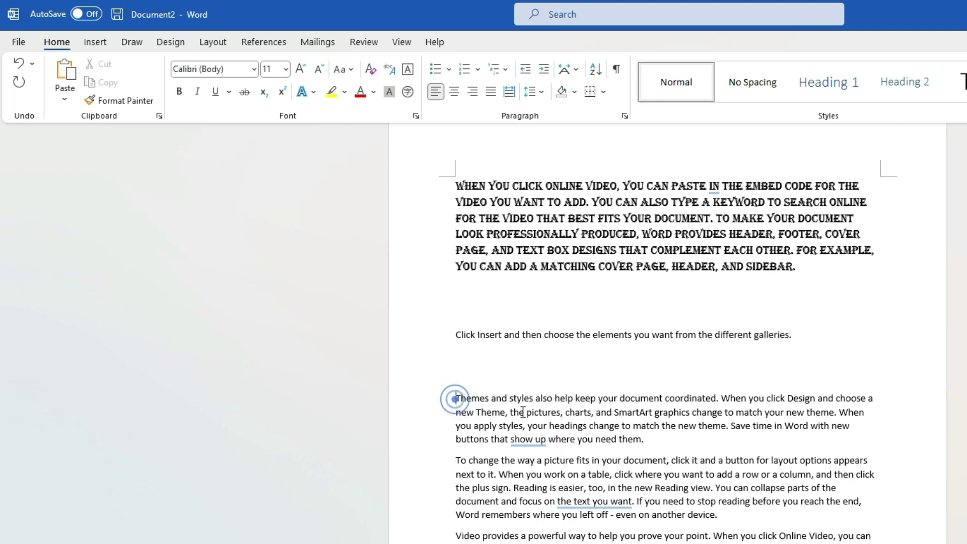
key(BackSpace)
key(BackSpace)
key(BackSpace)
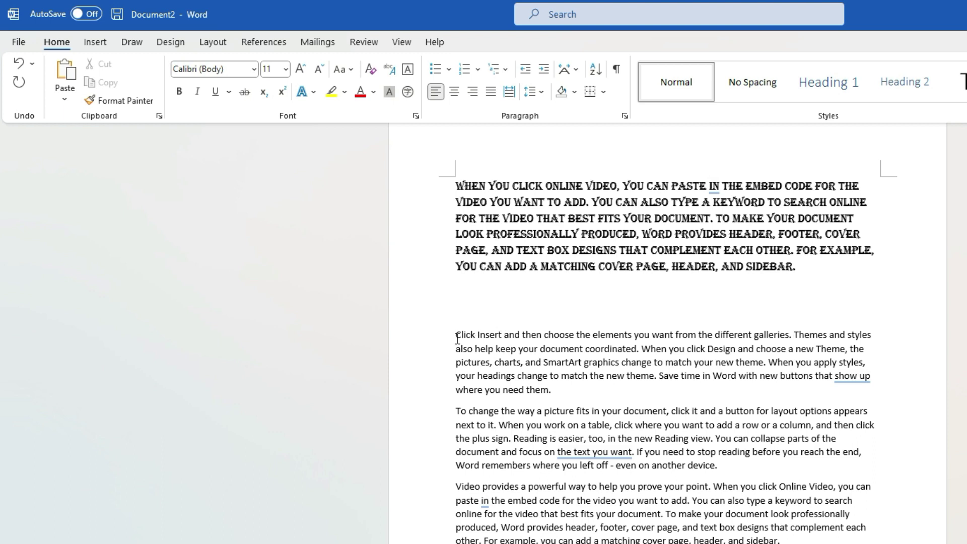
- Apply Sentence case to "Click Insert and then choose the elements you want from the different galleries." and deselect it
drag(456, 338, 791, 332)
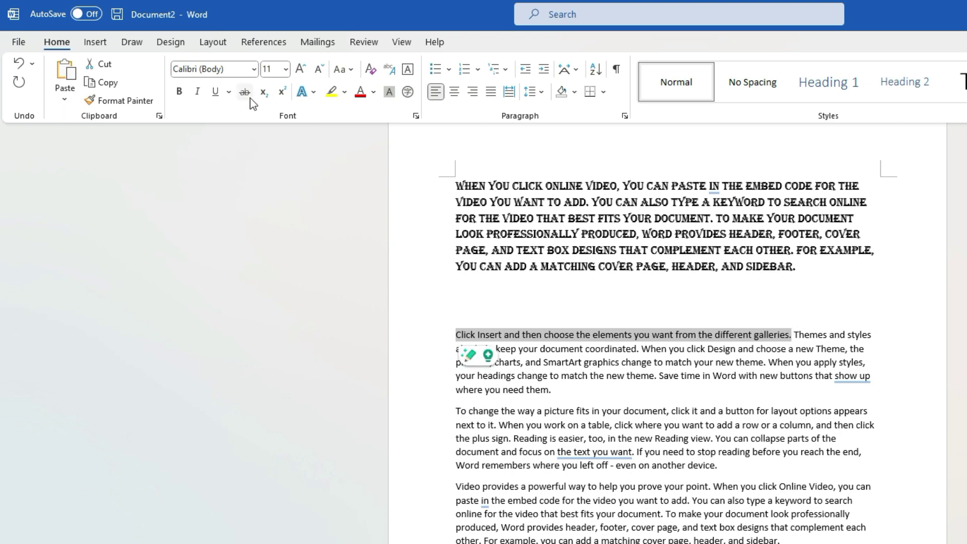
click(352, 69)
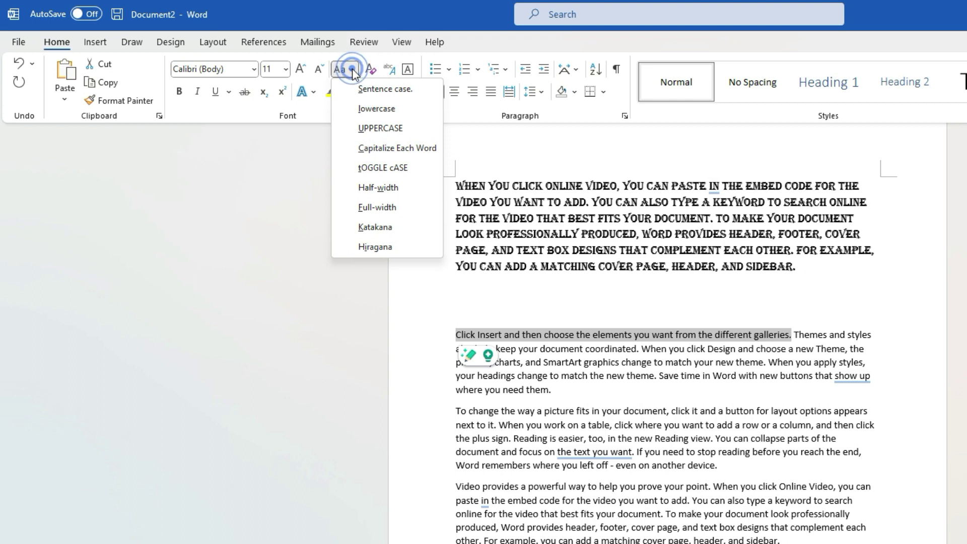
click(381, 93)
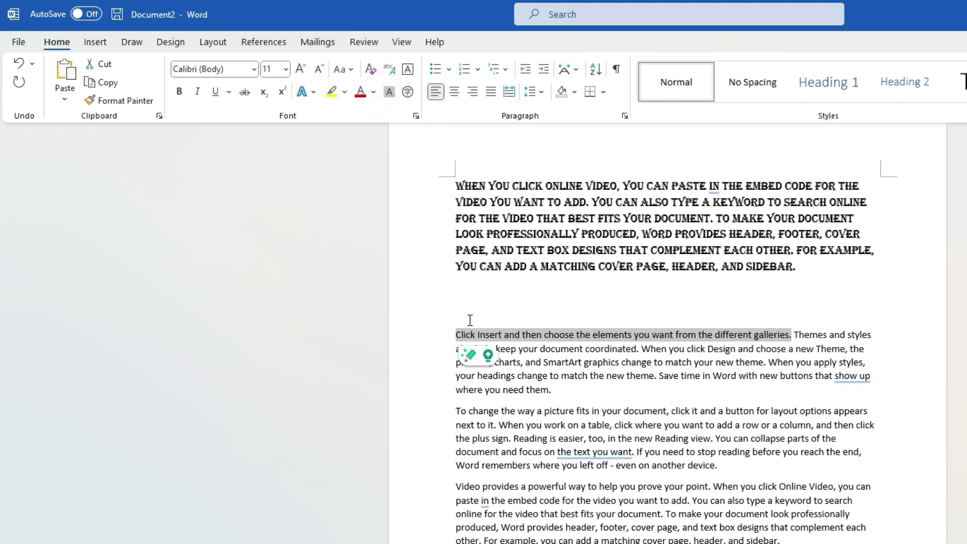
click(657, 356)
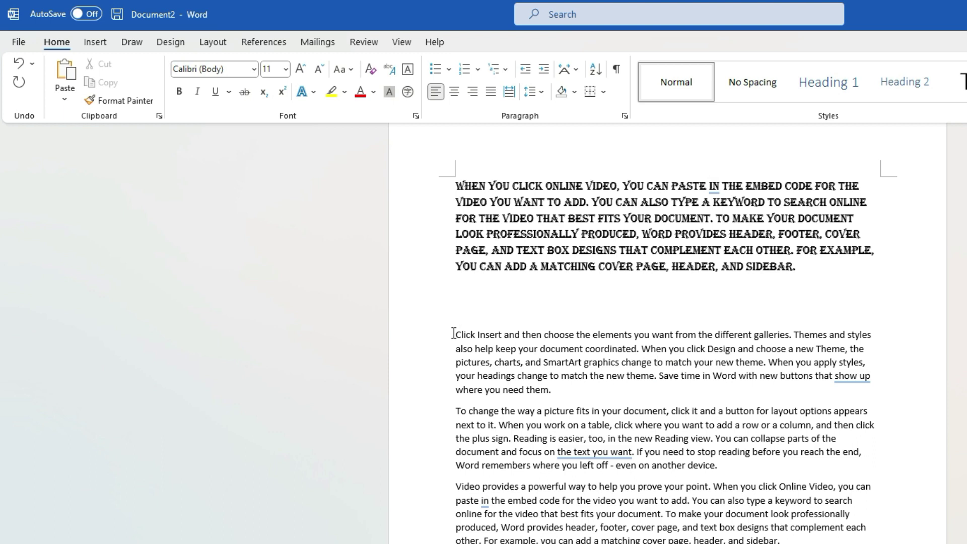
drag(457, 336, 461, 336)
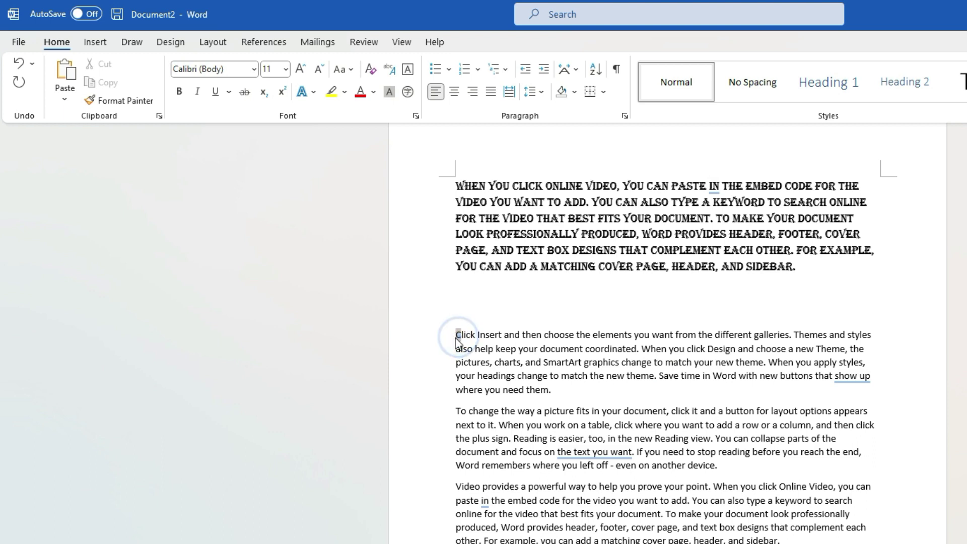
click(496, 362)
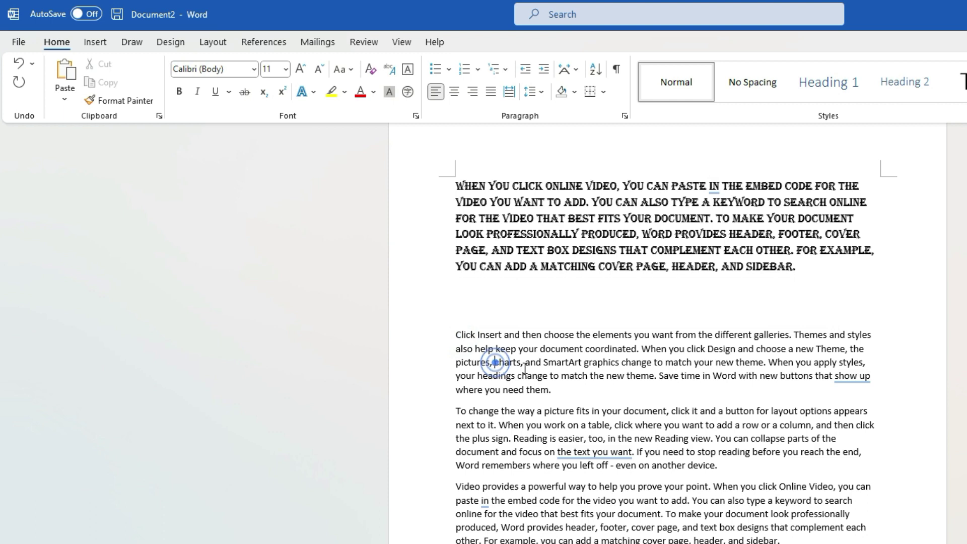
- In the second paragraph, change the sentence starts "Themes" to "themes" and "When you click Design" to "when you click Design"
click(649, 351)
click(796, 330)
key(Delete)
text(t)
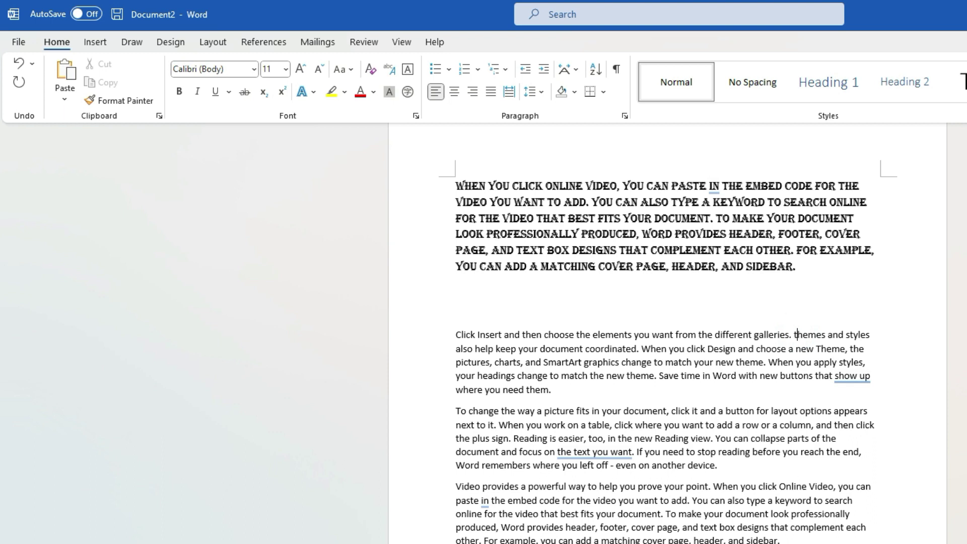
click(843, 380)
click(652, 351)
key(BackSpace)
text(w)
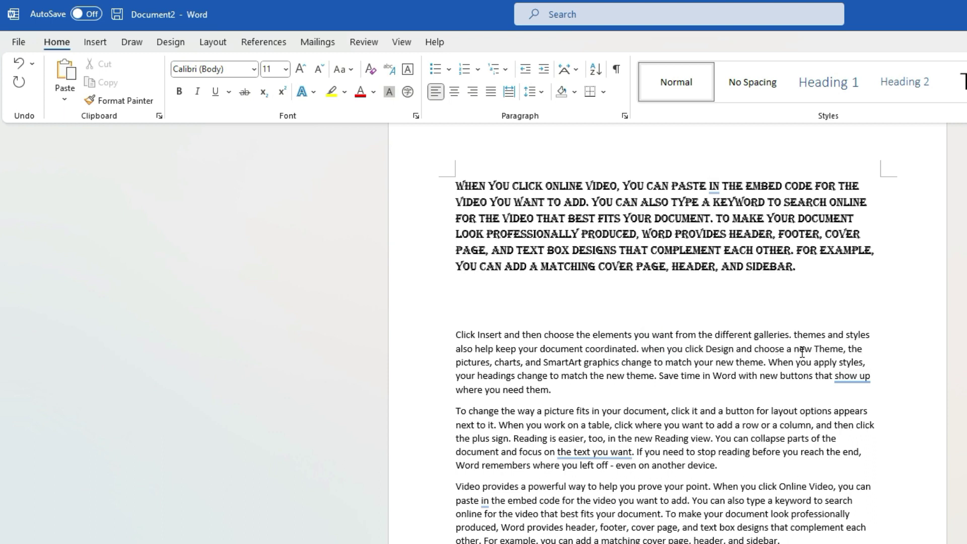
- In the second paragraph, change "When you apply styles" to start with lowercase "when" and "Save time" with lowercase "save"
click(778, 363)
key(BackSpace)
text(w)
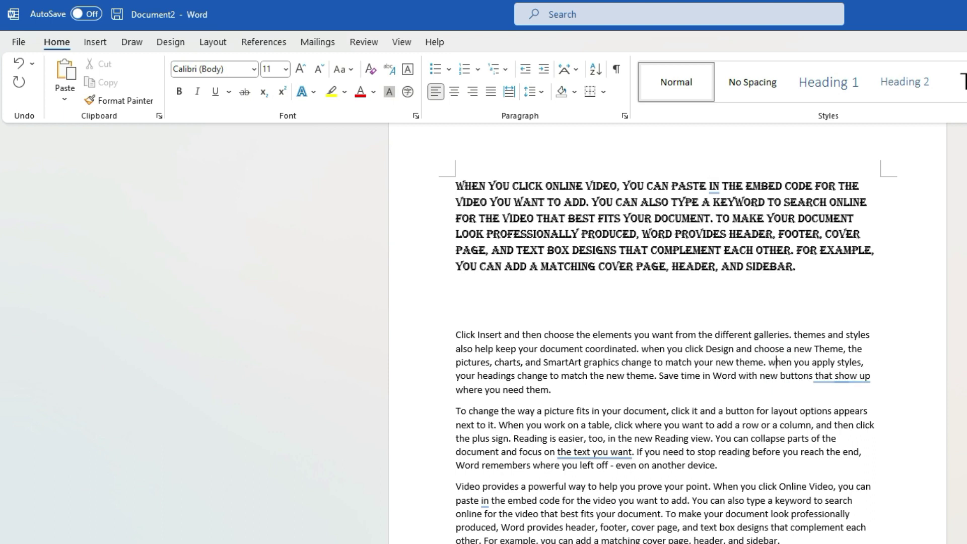
click(664, 375)
key(BackSpace)
text(s)
click(647, 396)
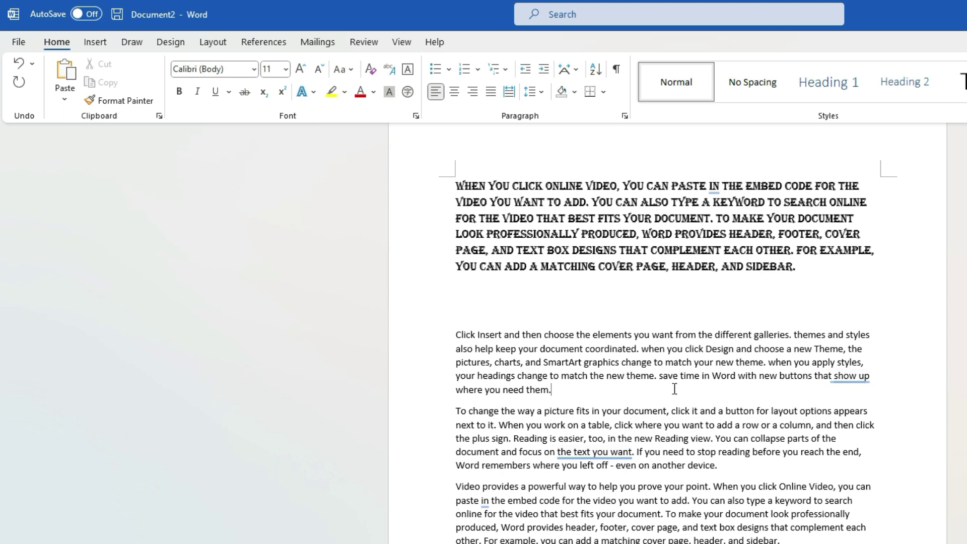
- In the second paragraph, change "save time in Word" to start with a capital "S", and return it to lowercase "s"
click(660, 375)
key(BackSpace)
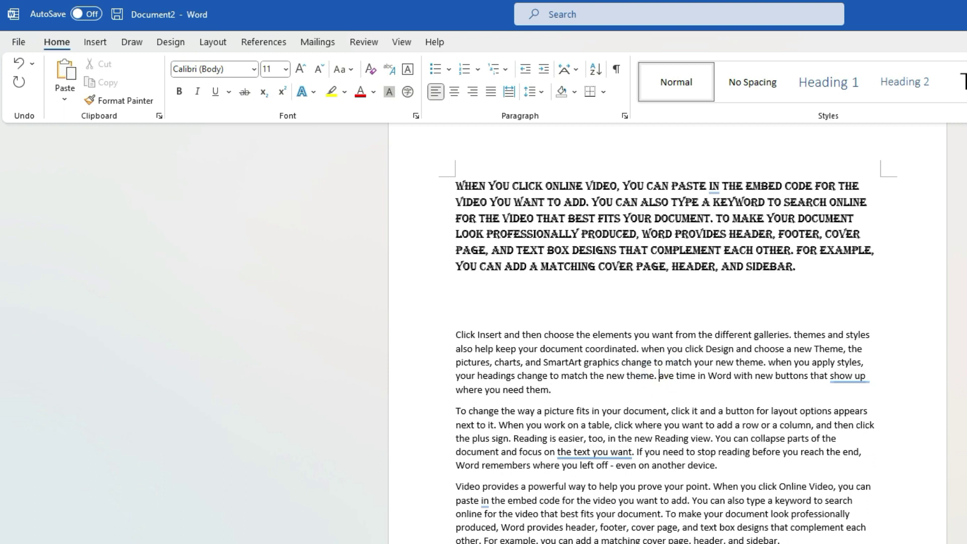
text(S)
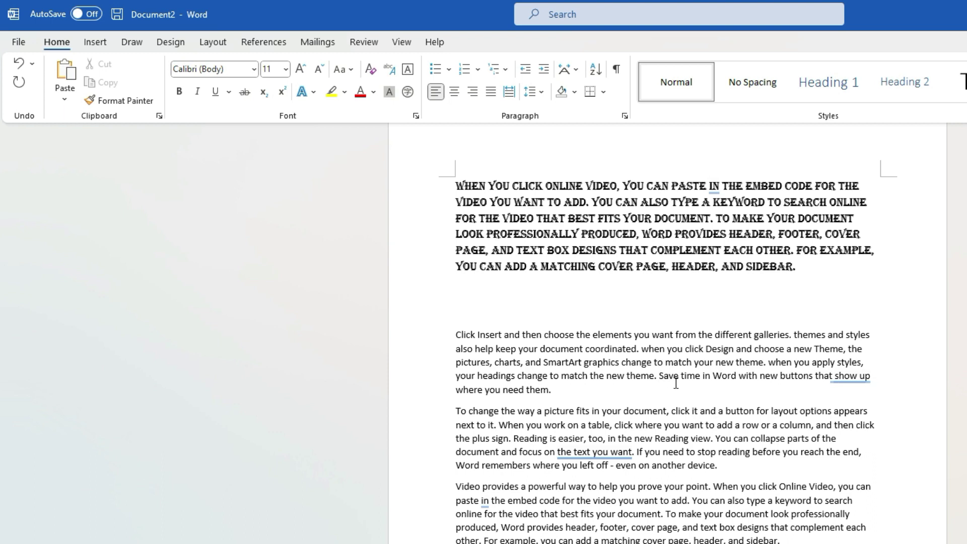
key(BackSpace)
text(s)
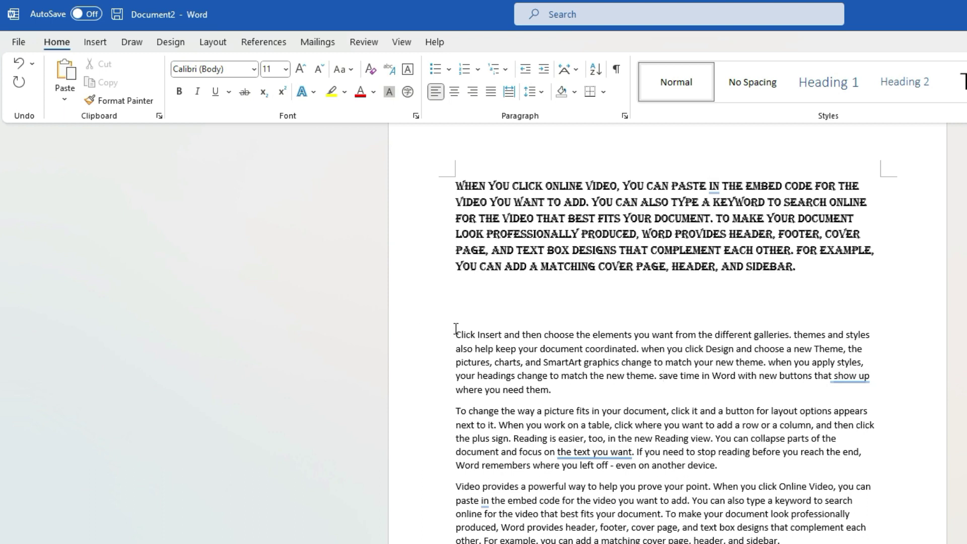
- Change the opening word "Click" of the second paragraph to lowercase "click"
click(459, 334)
key(BackSpace)
text(c)
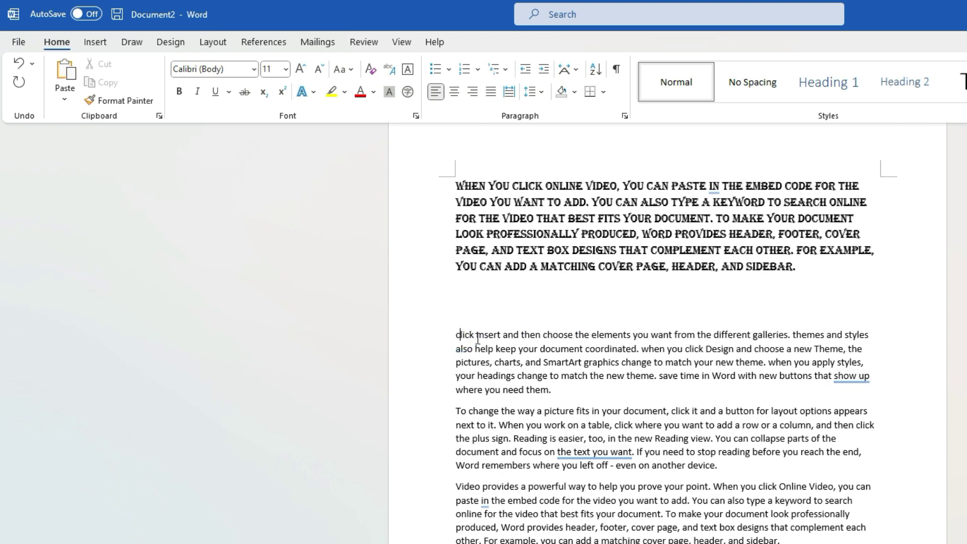
- Apply Sentence case to the whole "click Insert" paragraph and deselect it
drag(456, 334, 556, 390)
click(347, 73)
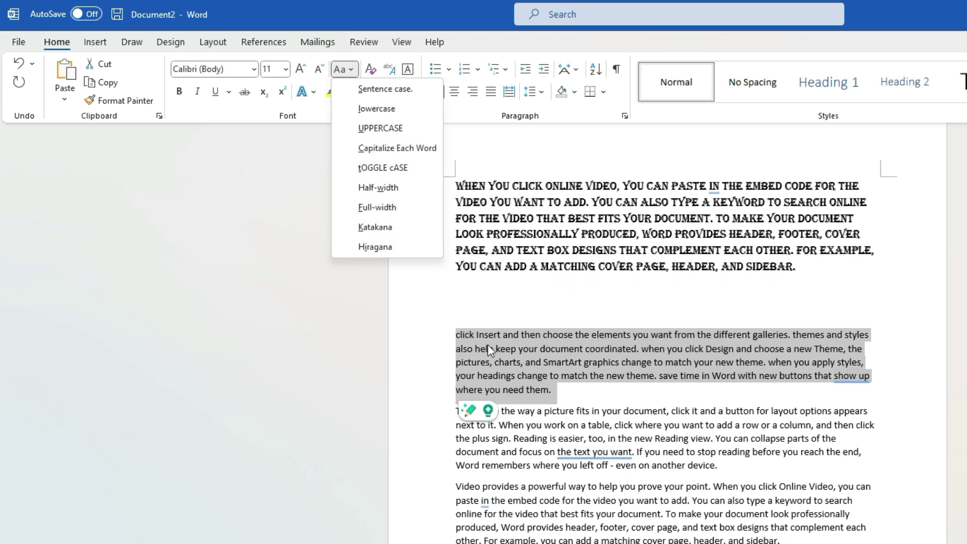
click(367, 90)
click(634, 398)
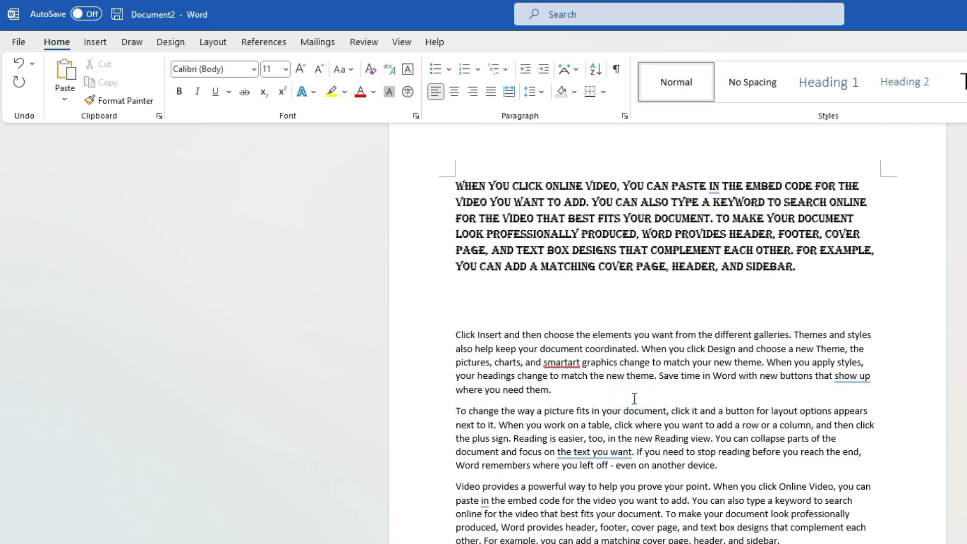
- Examine the capital letters in the "Click Insert" paragraph, at the sentence starts and in "Design"
drag(551, 389, 457, 334)
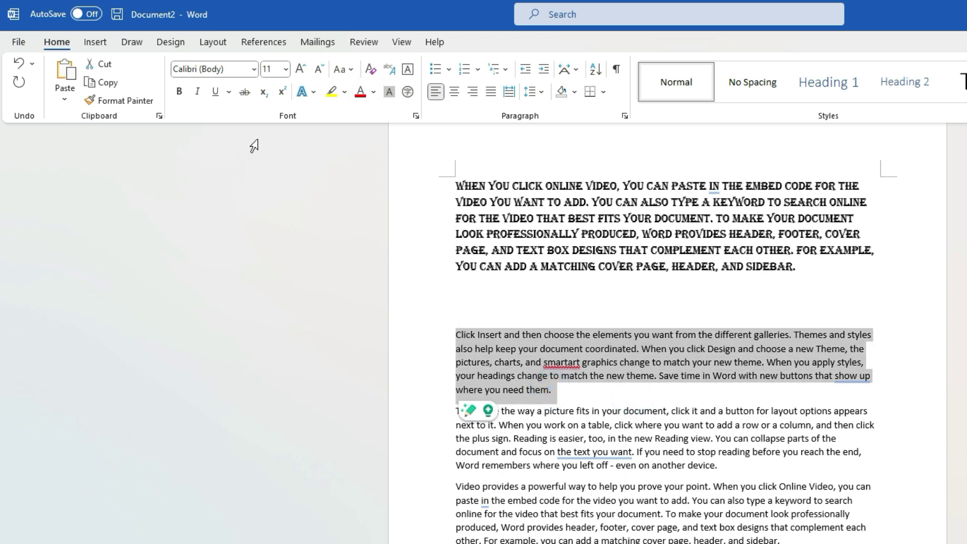
click(342, 70)
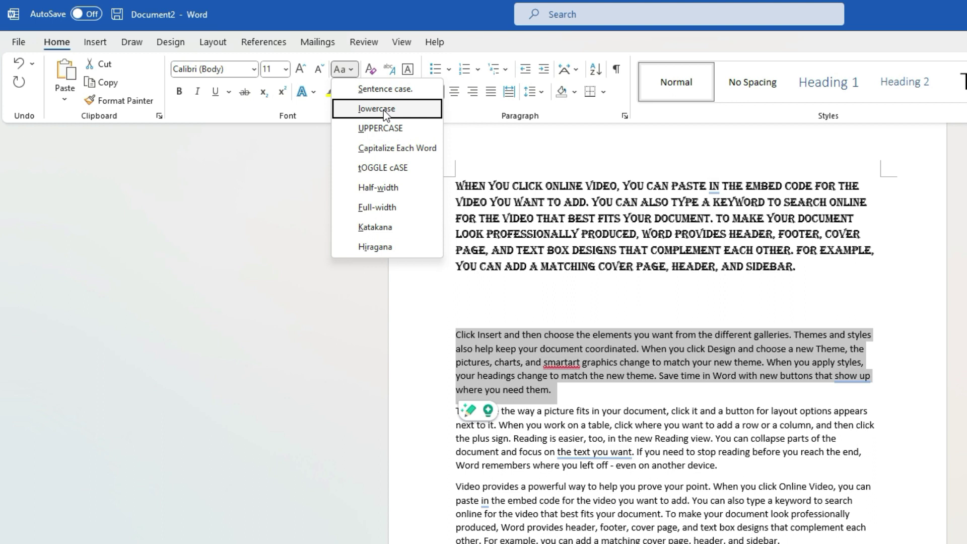
click(708, 362)
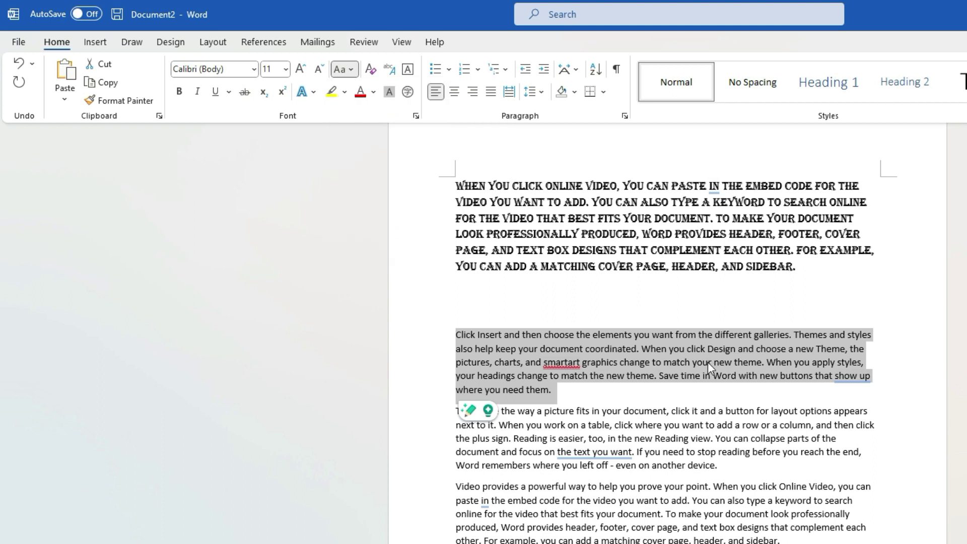
click(652, 346)
click(457, 336)
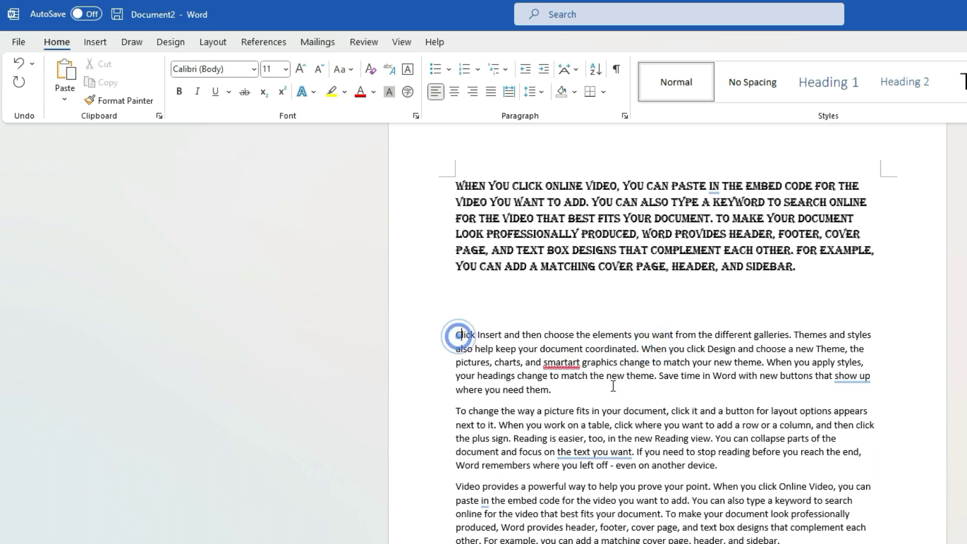
click(647, 351)
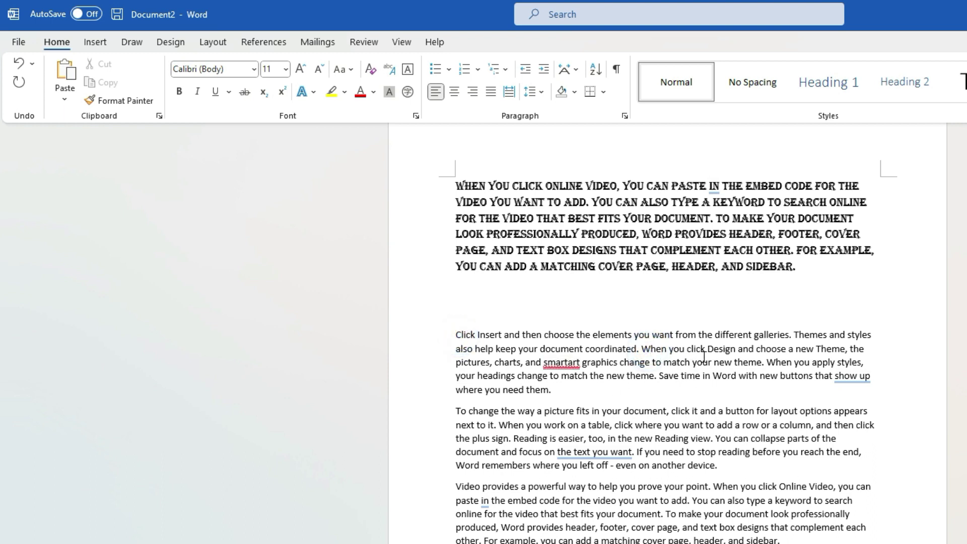
click(711, 352)
double_click(710, 350)
click(710, 348)
drag(710, 349, 714, 348)
drag(648, 349, 640, 348)
- Convert the whole "Click Insert" paragraph to lowercase, and undo the change
click(454, 337)
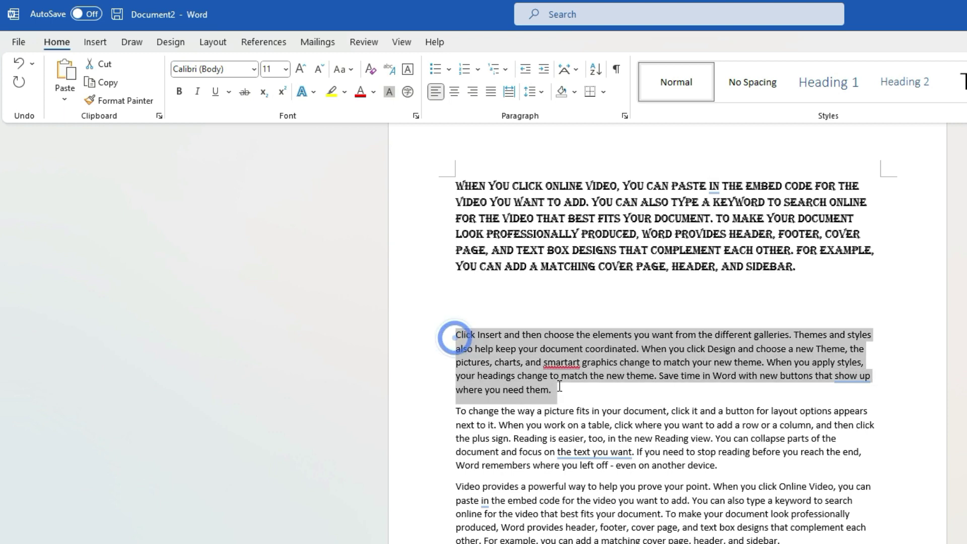
click(352, 70)
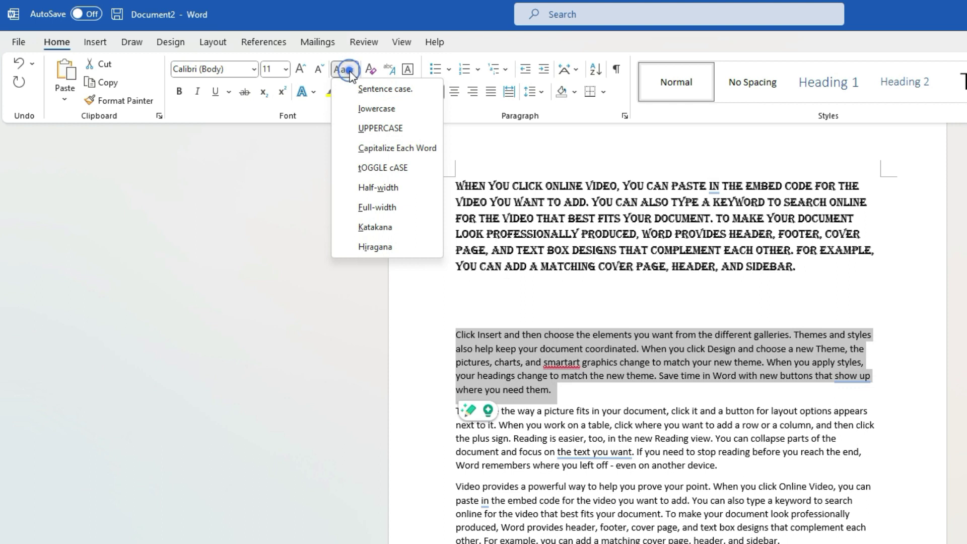
click(377, 109)
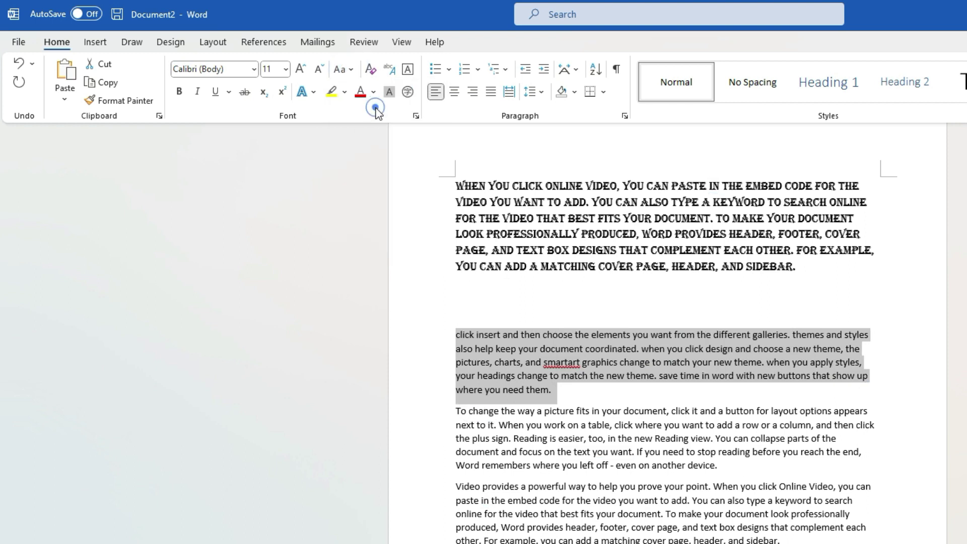
click(463, 357)
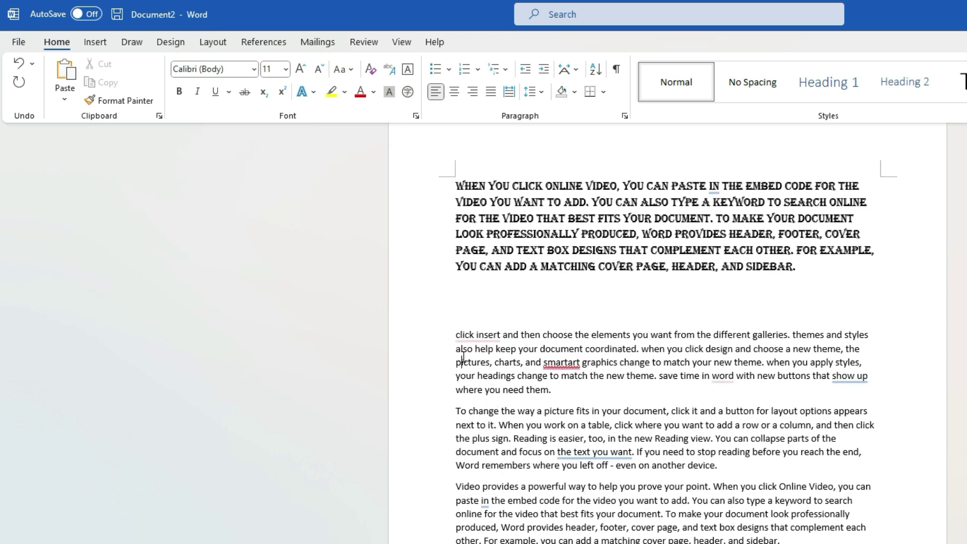
key(ctrl+z)
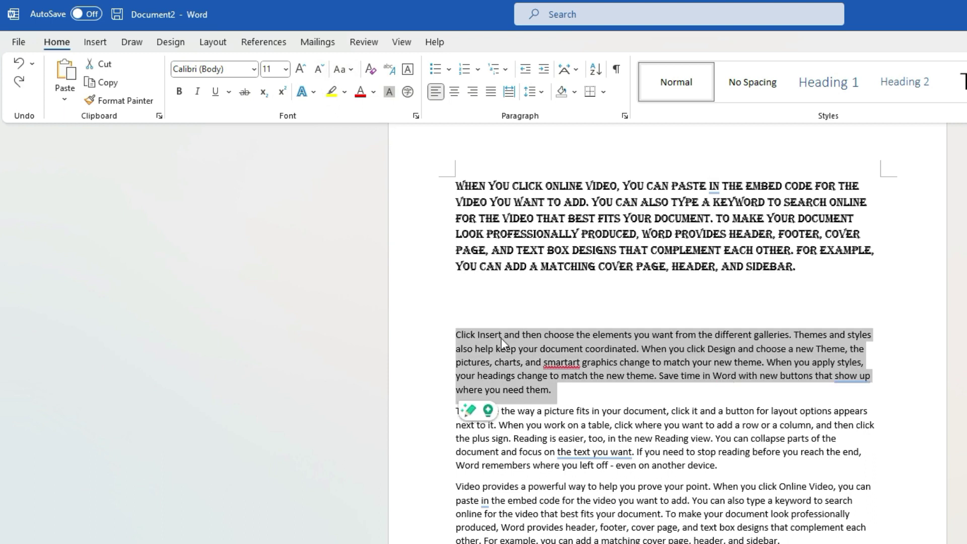
- Convert the whole "Click Insert" paragraph to UPPERCASE and deselect it
click(345, 69)
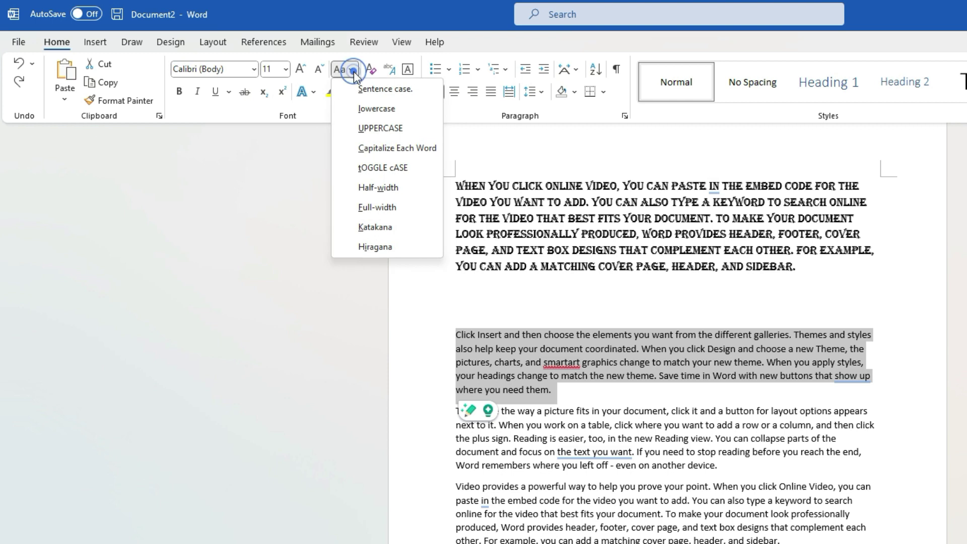
click(389, 130)
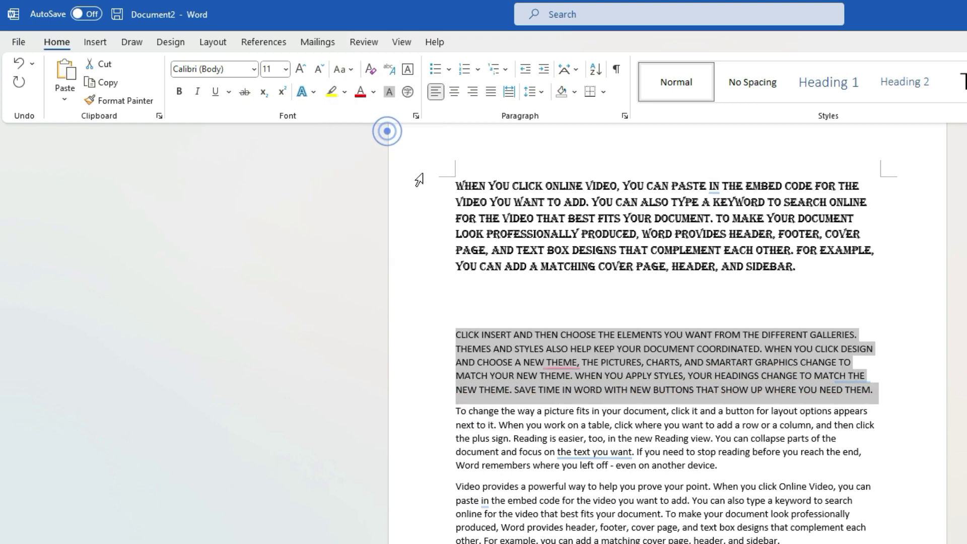
click(688, 378)
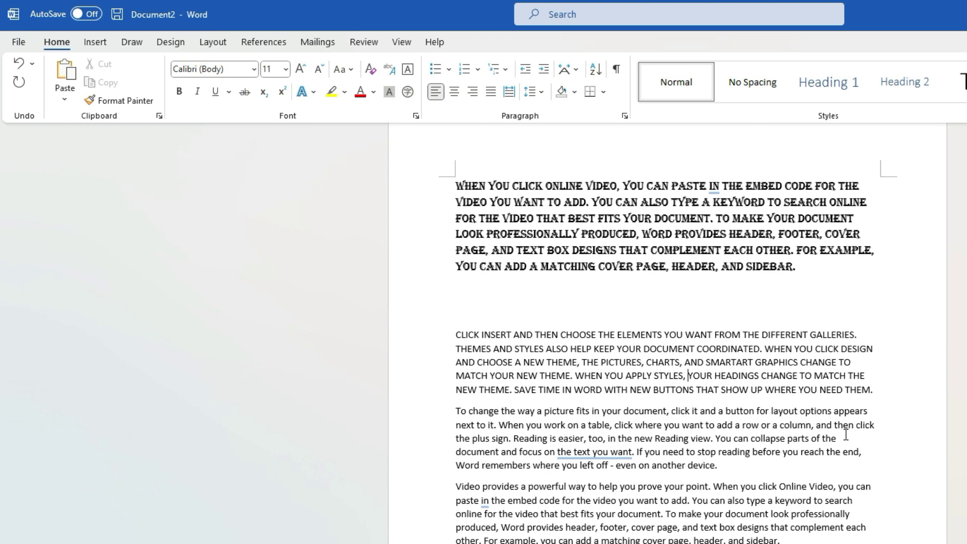
- Convert only the words "CLICK INSERT AND THEN CHOOSE" to lowercase and deselect them
drag(455, 334, 607, 334)
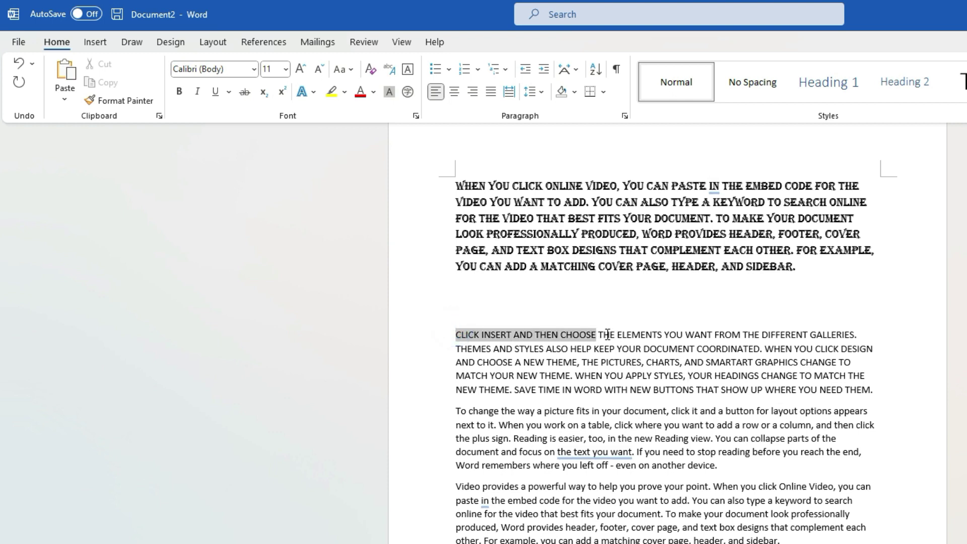
click(343, 73)
click(379, 106)
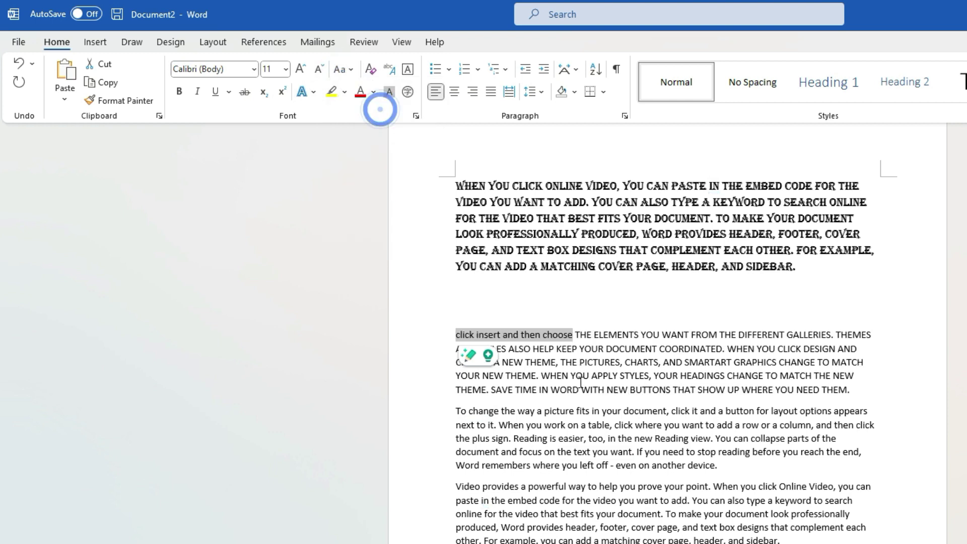
click(580, 379)
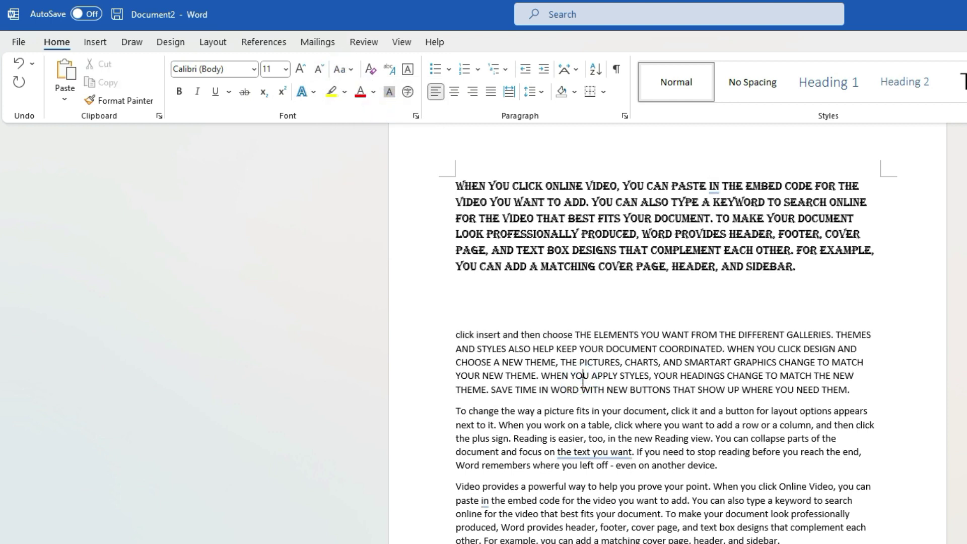
- Undo the lowercase and UPPERCASE changes in the "Click Insert" paragraph
click(20, 62)
click(20, 63)
click(506, 374)
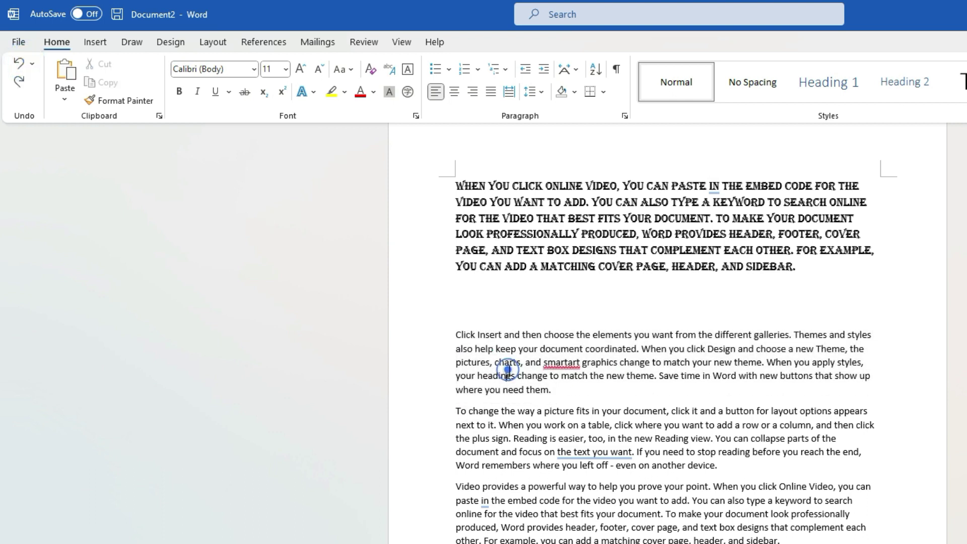
triple_click(454, 337)
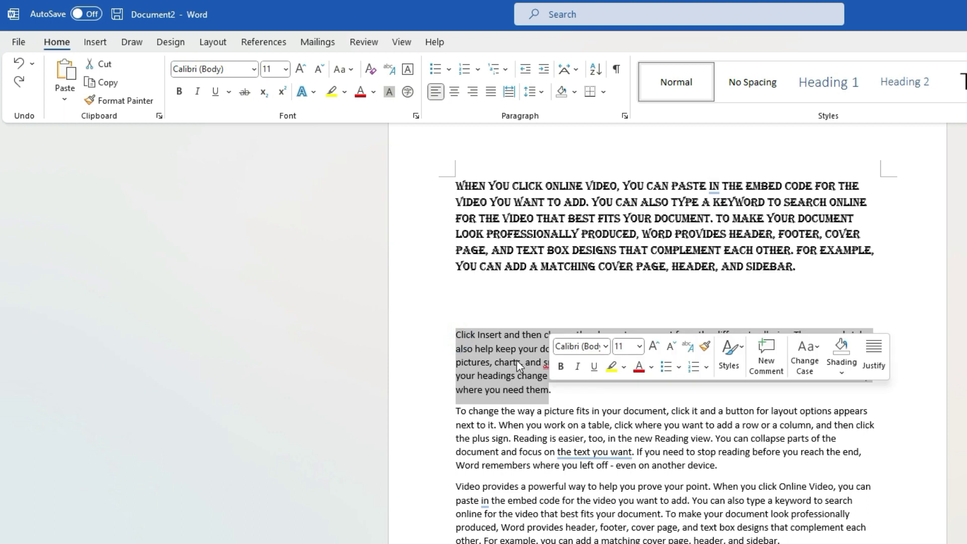
click(351, 81)
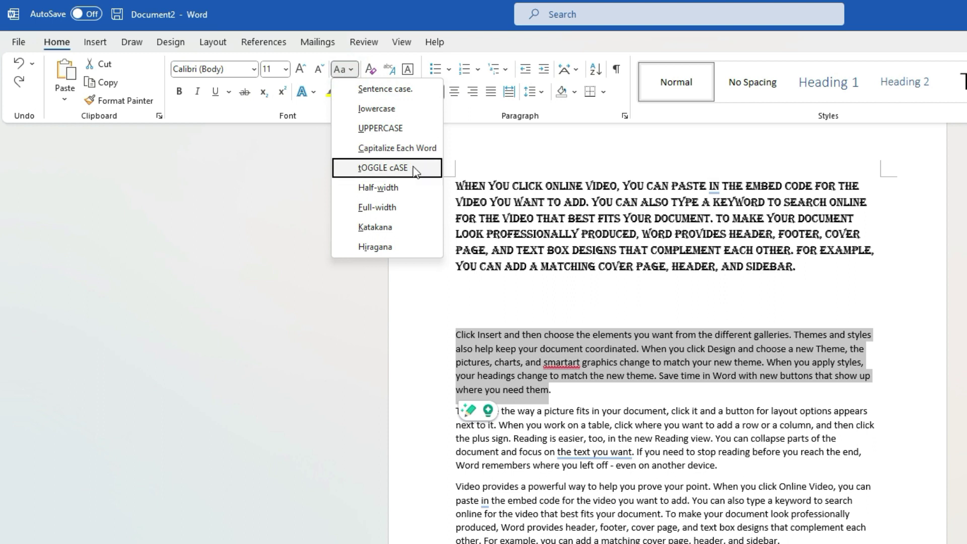
click(549, 356)
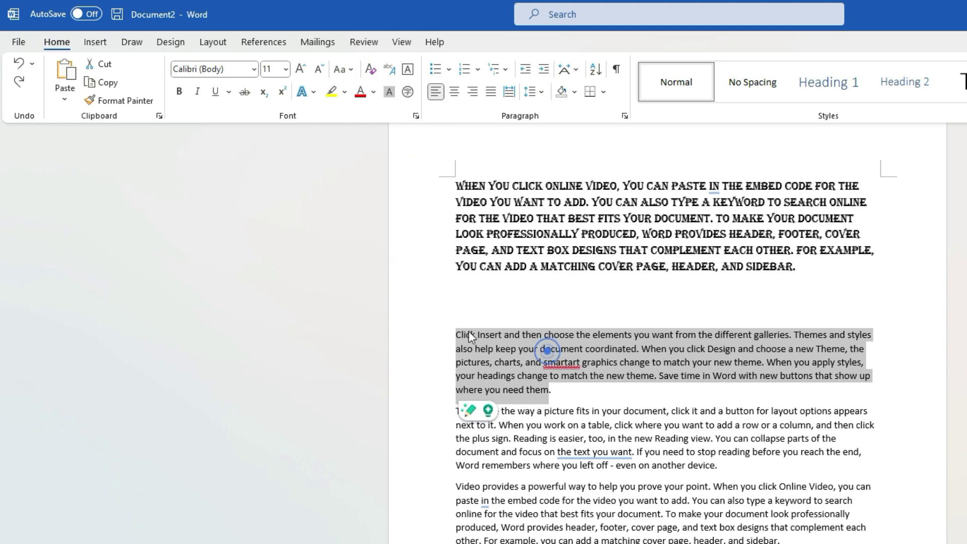
click(458, 332)
click(504, 335)
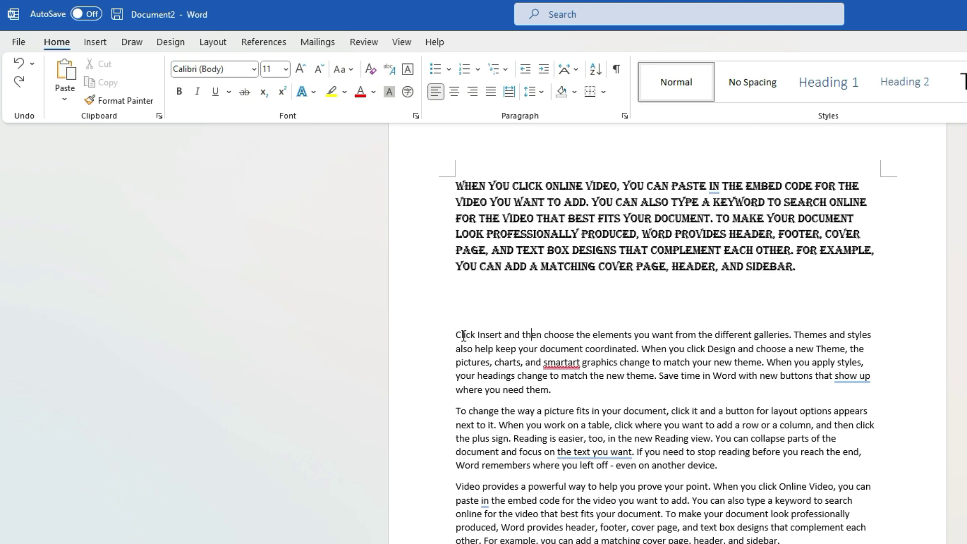
drag(456, 335, 530, 335)
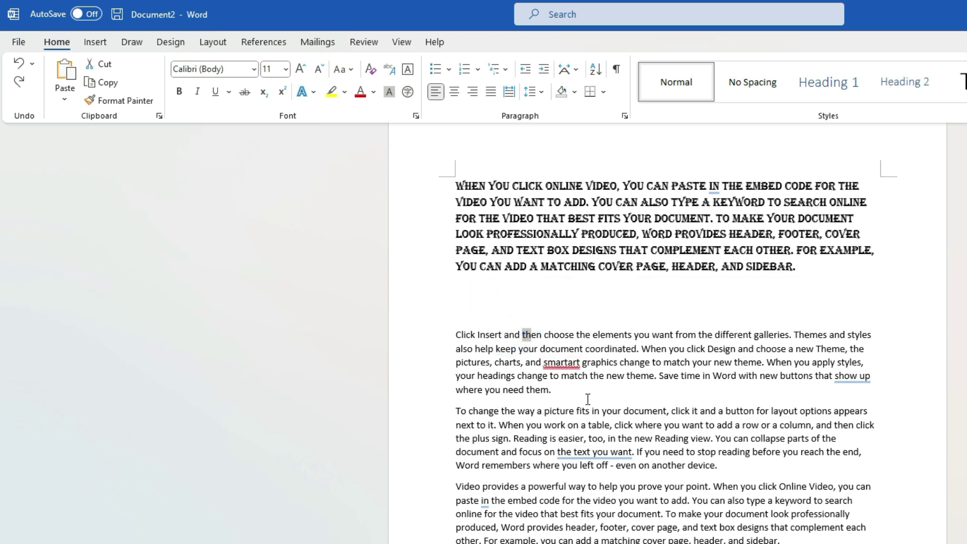
click(528, 336)
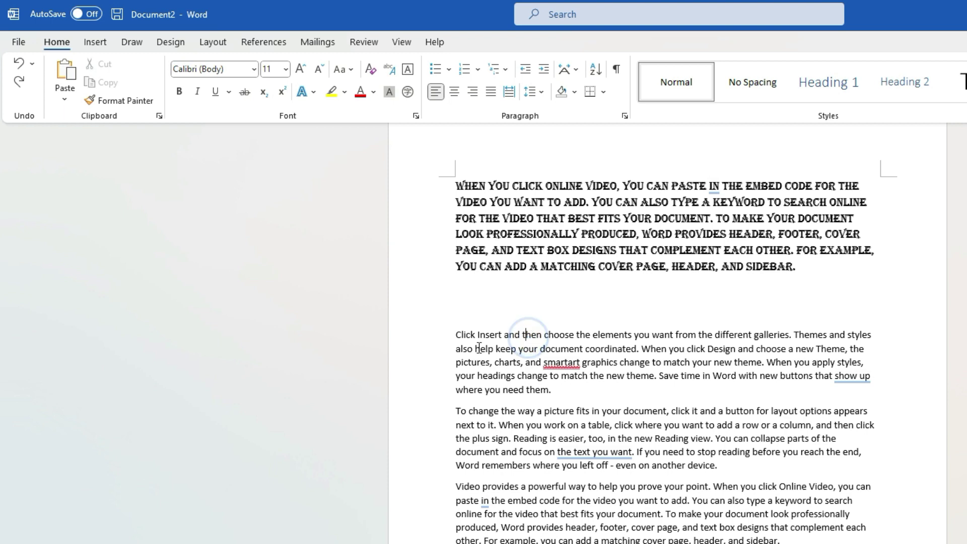
- Apply Capitalize Each Word to the whole "Click Insert" paragraph and deselect it
drag(455, 334, 553, 391)
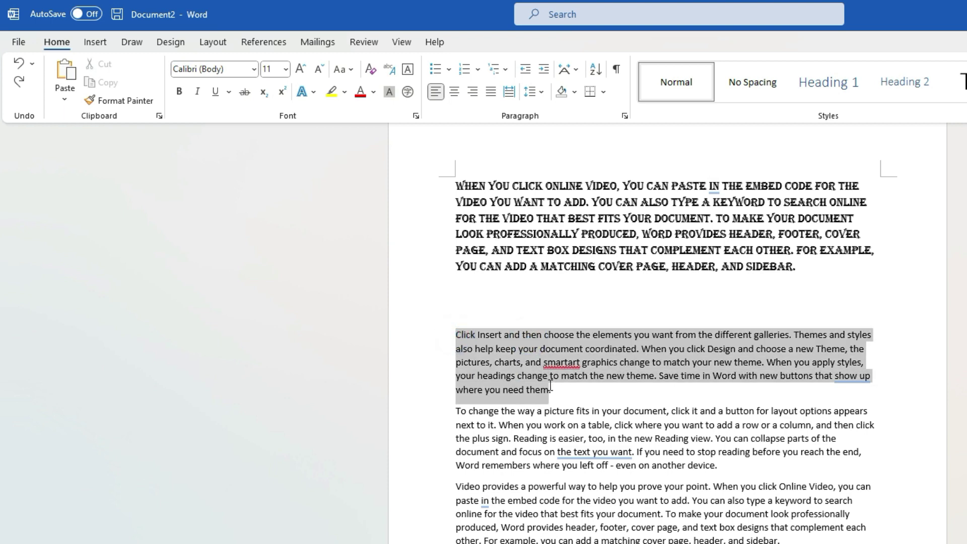
click(349, 73)
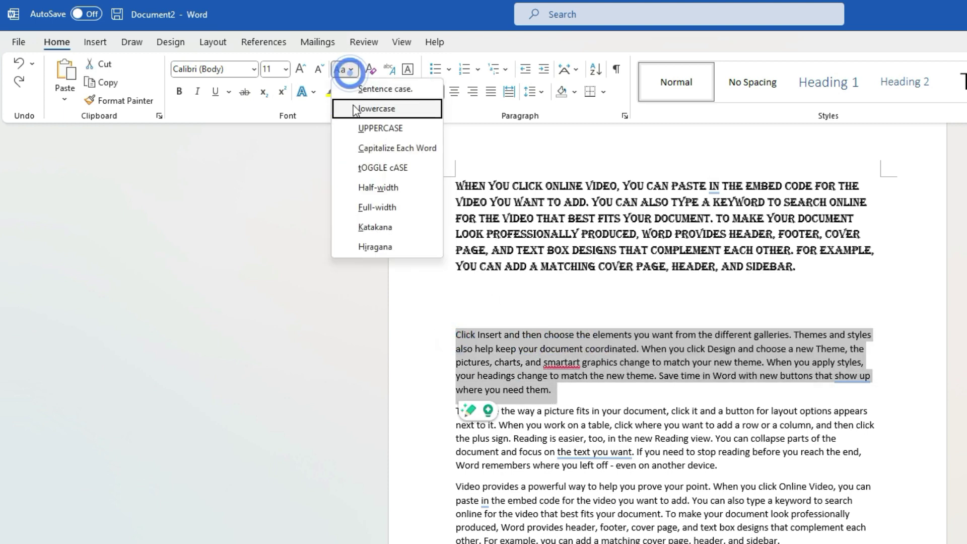
click(376, 147)
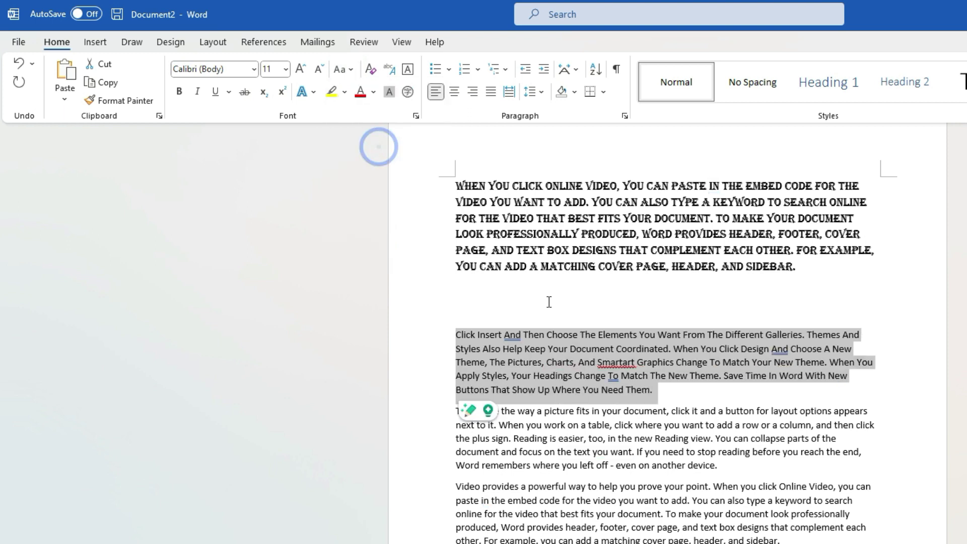
click(632, 350)
drag(453, 348, 460, 349)
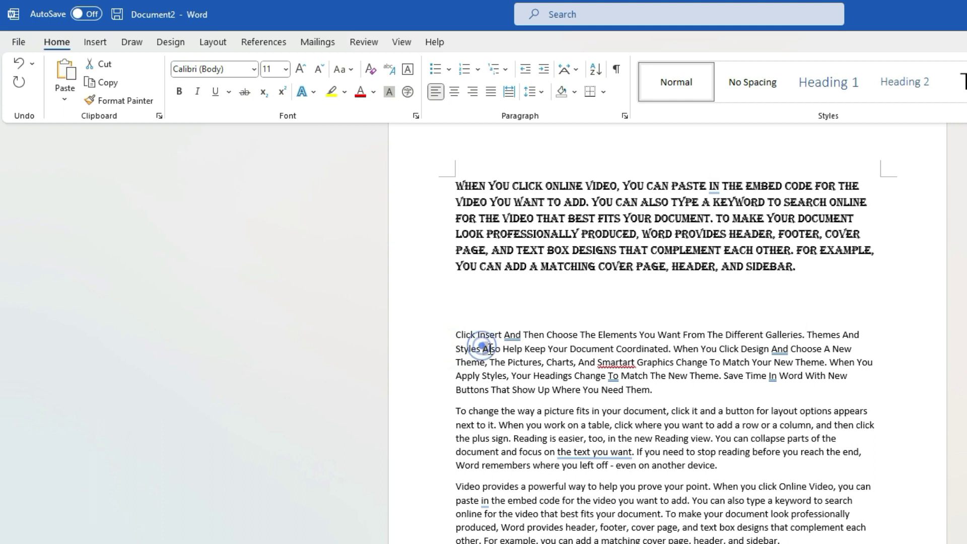
click(771, 361)
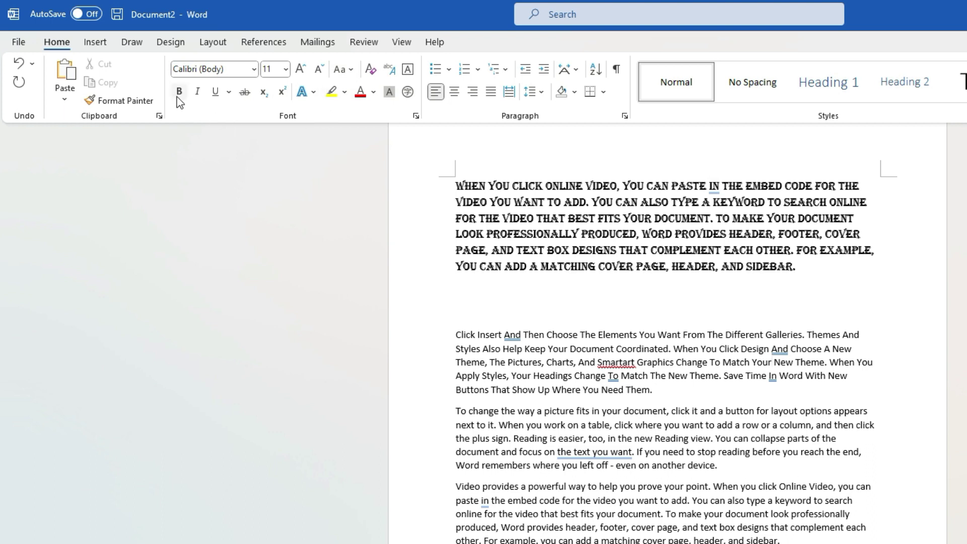
click(513, 322)
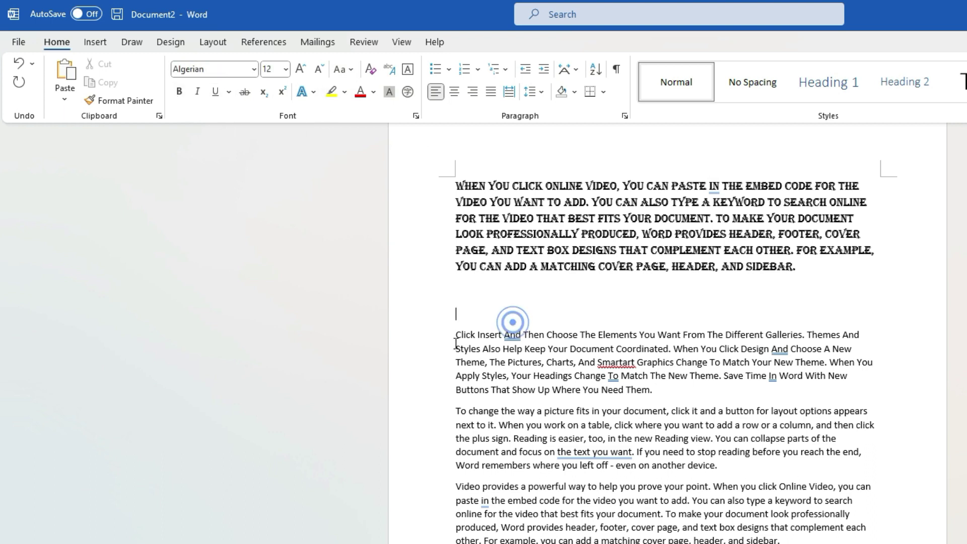
- Make the phrase "Click Insert And Then Choose The Elements You Want From The Different Galleries" bold and deselect it
click(456, 334)
drag(560, 334, 802, 334)
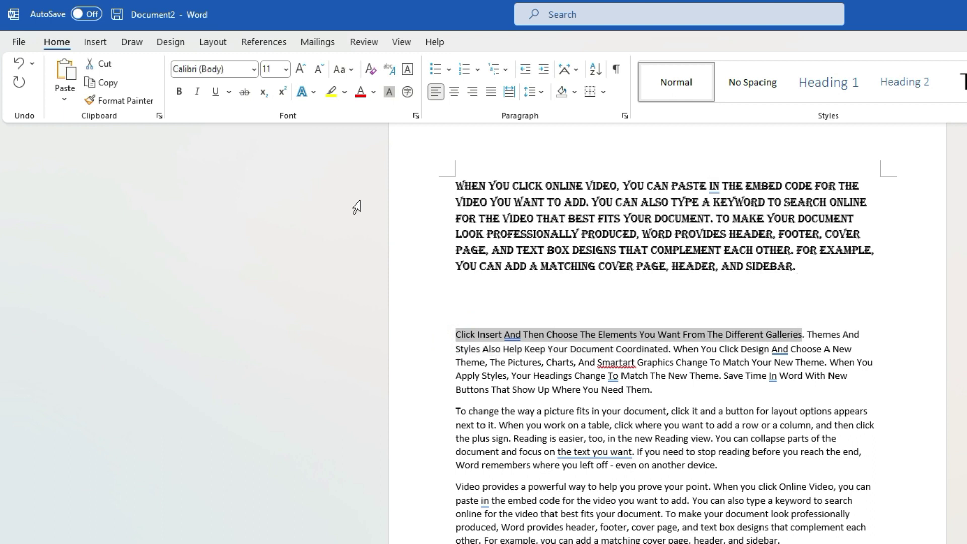
click(179, 92)
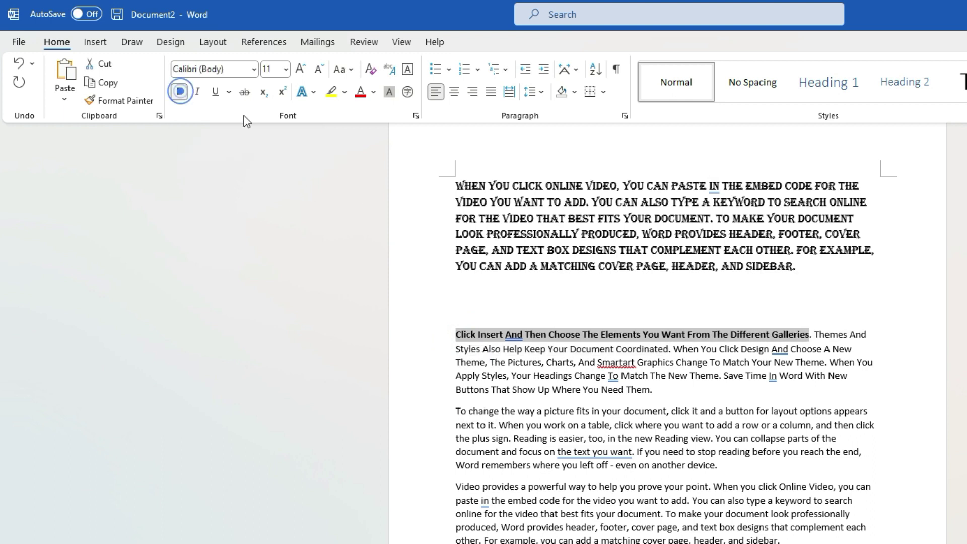
click(524, 361)
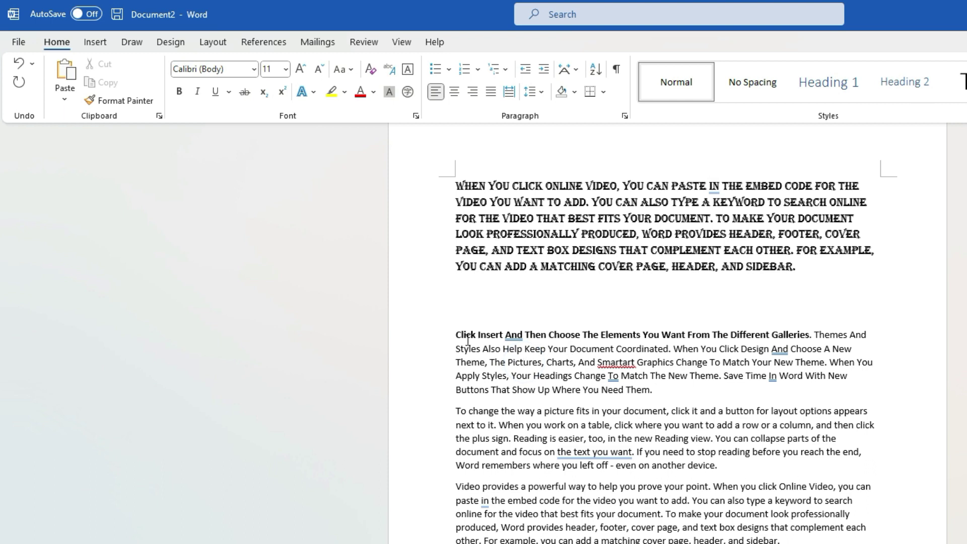
- Apply italic and underline to the bold phrase that opens the "Click Insert" paragraph and deselect it
drag(457, 335, 809, 334)
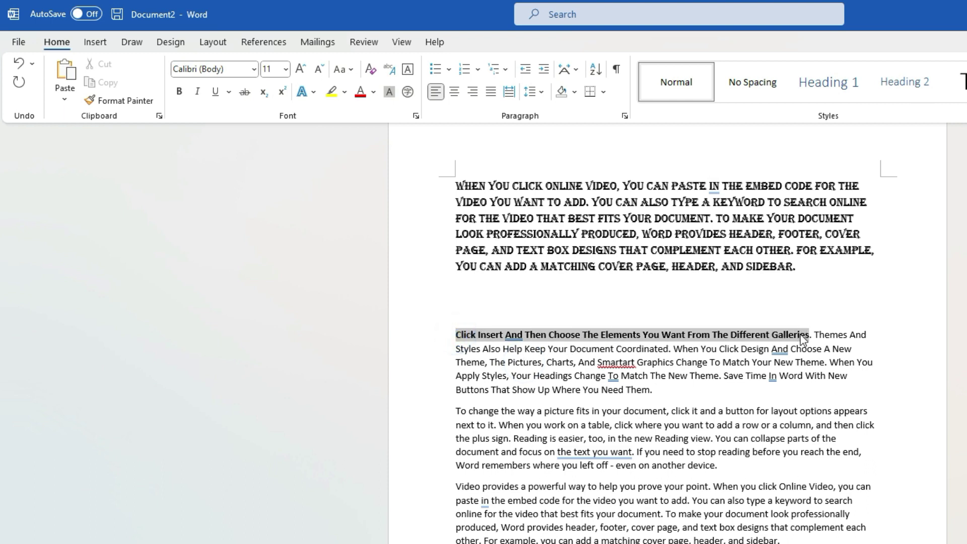
click(201, 97)
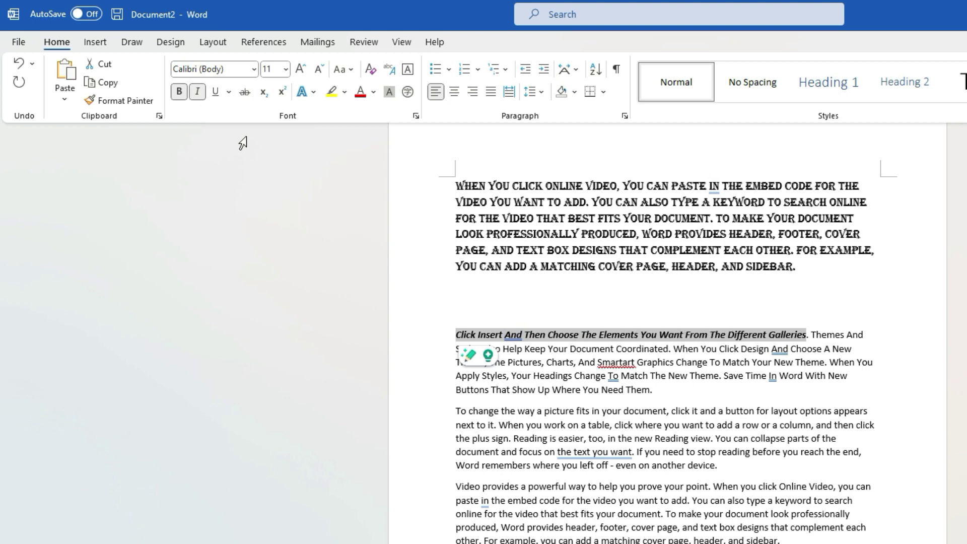
click(217, 92)
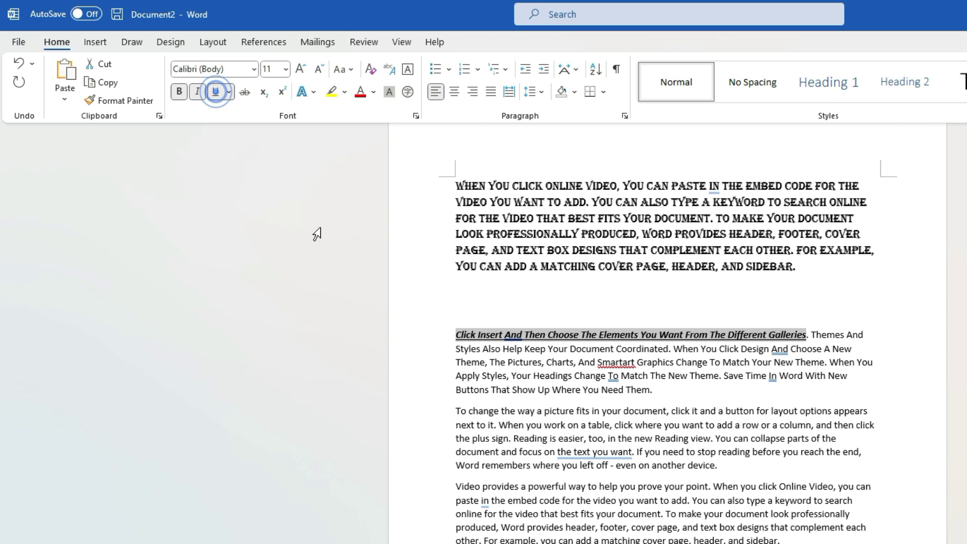
click(601, 391)
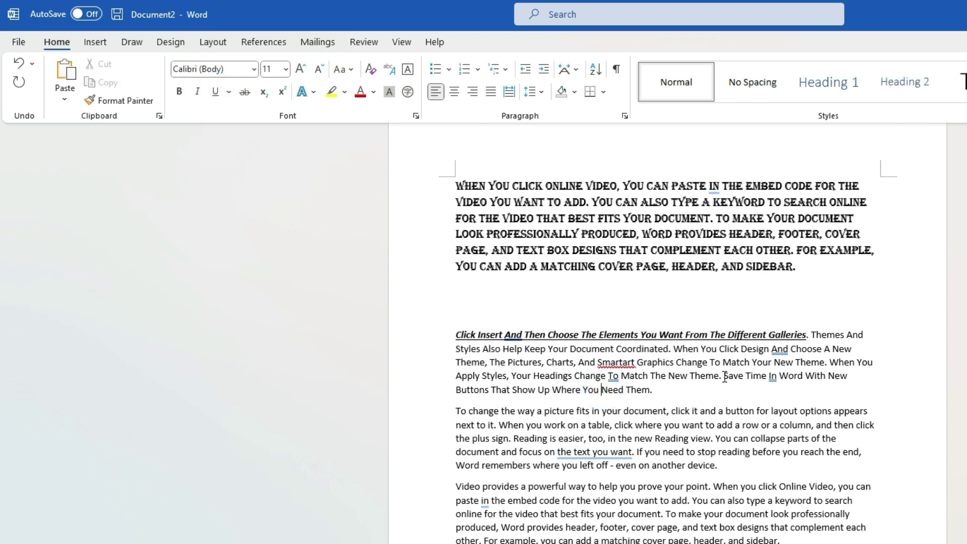
- Underline the sentence "Save Time In Word With New Buttons That Show Up Where You Need Them." and deselect it
drag(724, 376, 731, 393)
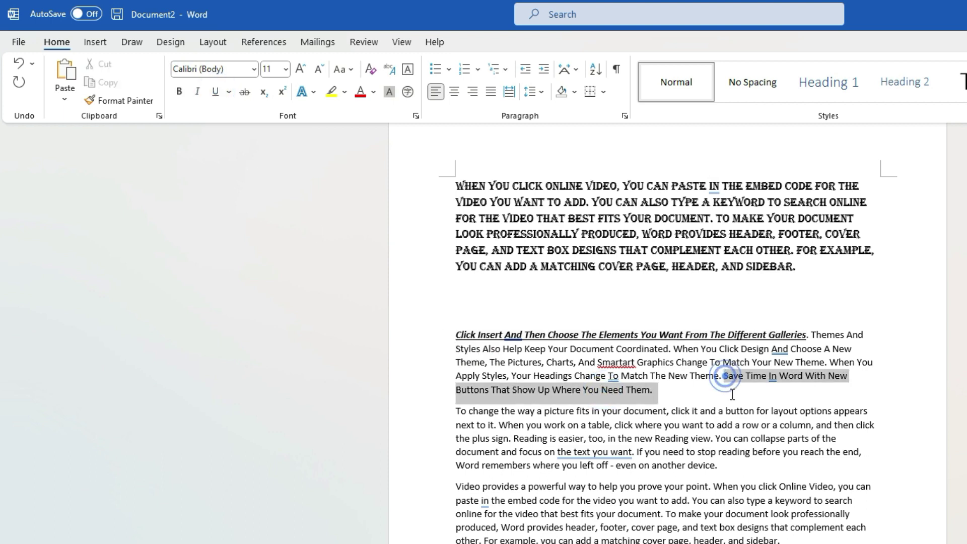
click(215, 93)
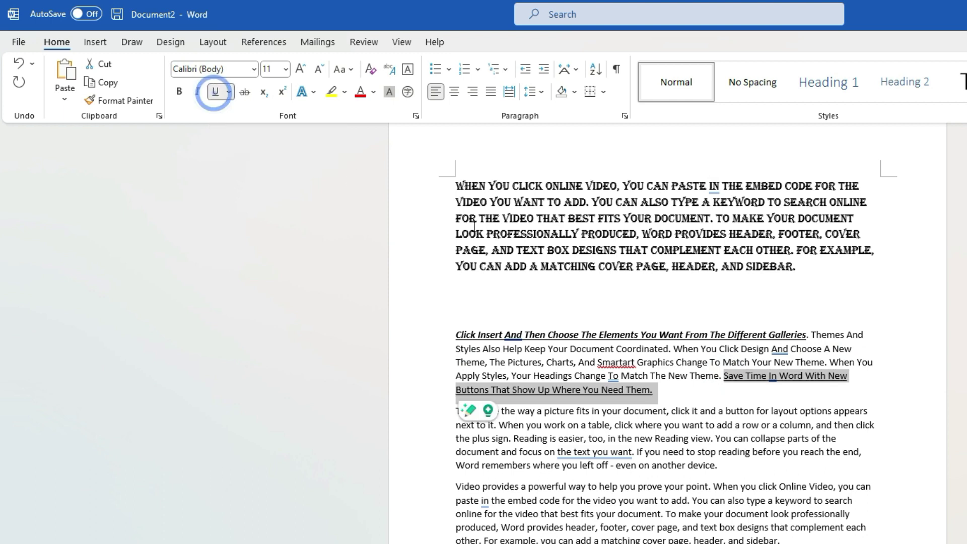
click(690, 408)
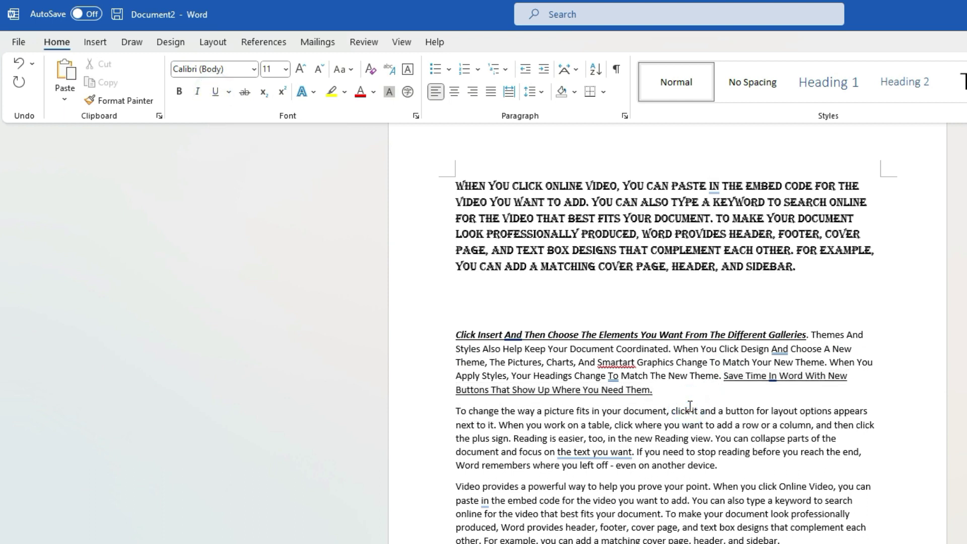
- Select the underlined "Save Time In Word" sentence and switch its underline off, on and off again
ctrl+click(725, 375)
click(215, 92)
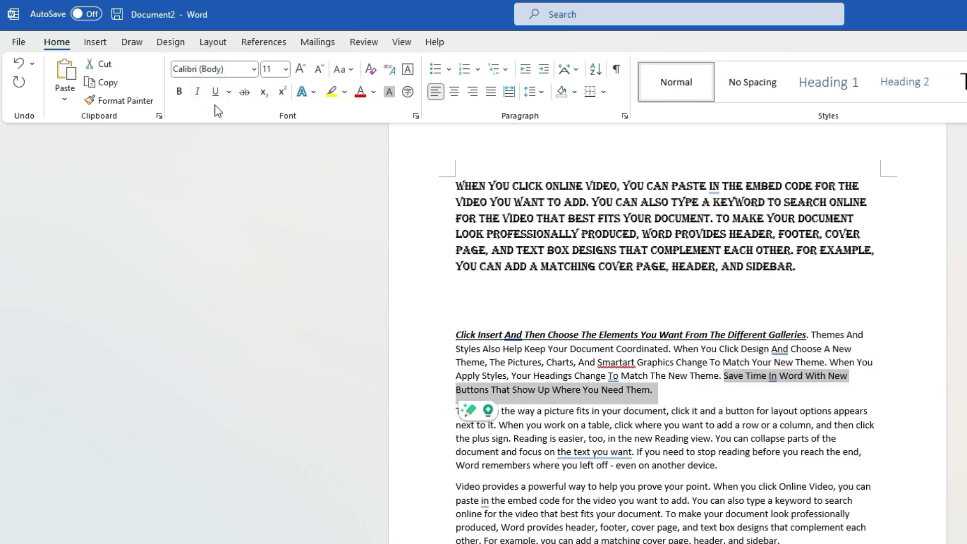
click(215, 92)
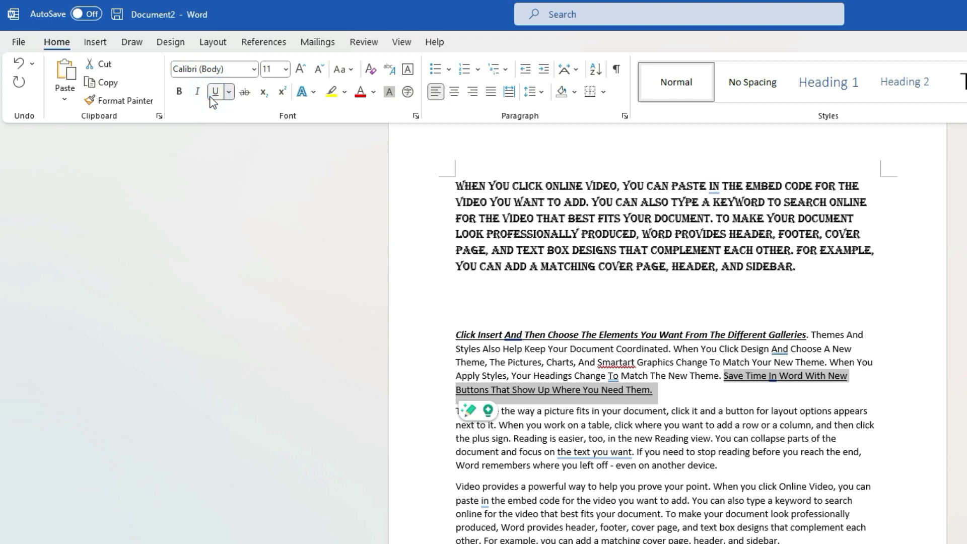
click(215, 92)
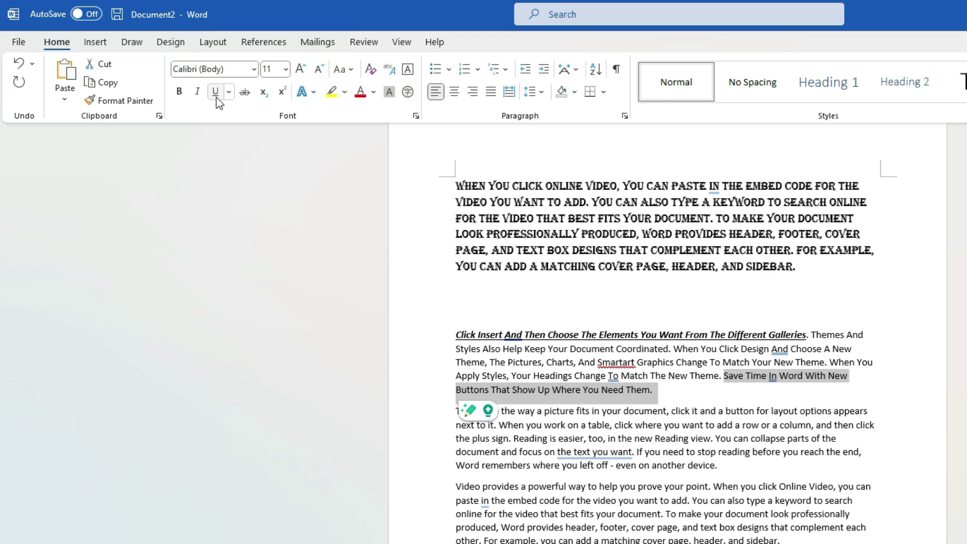
click(455, 333)
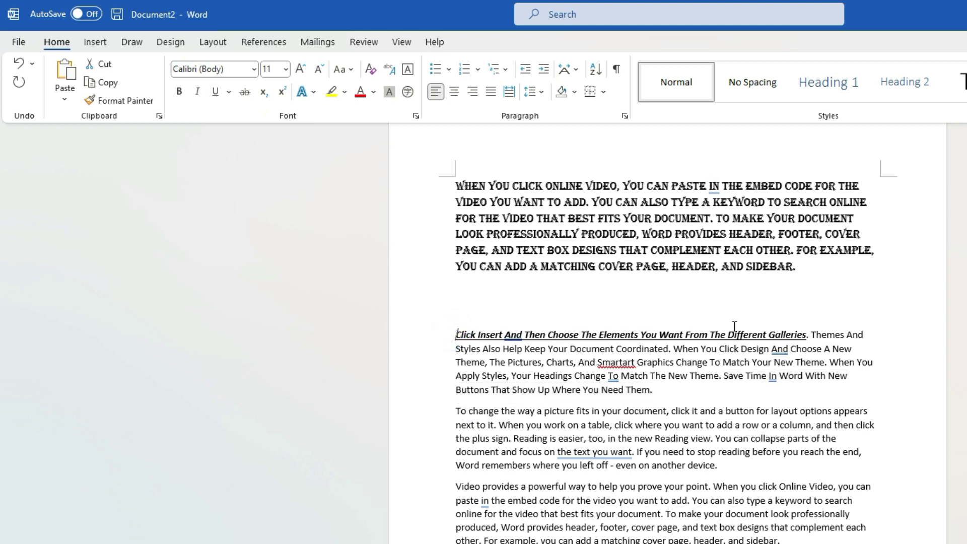
click(739, 362)
click(371, 75)
drag(455, 334, 808, 342)
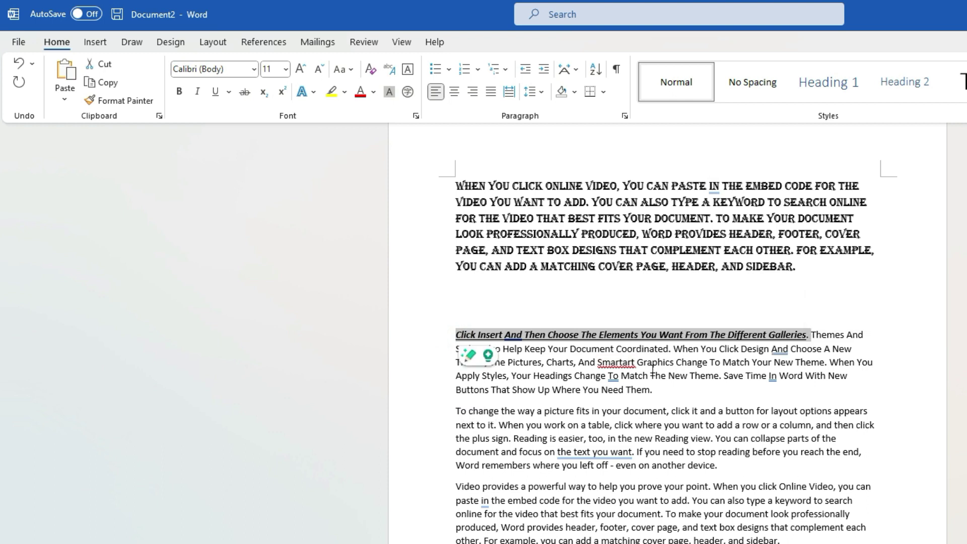
click(697, 368)
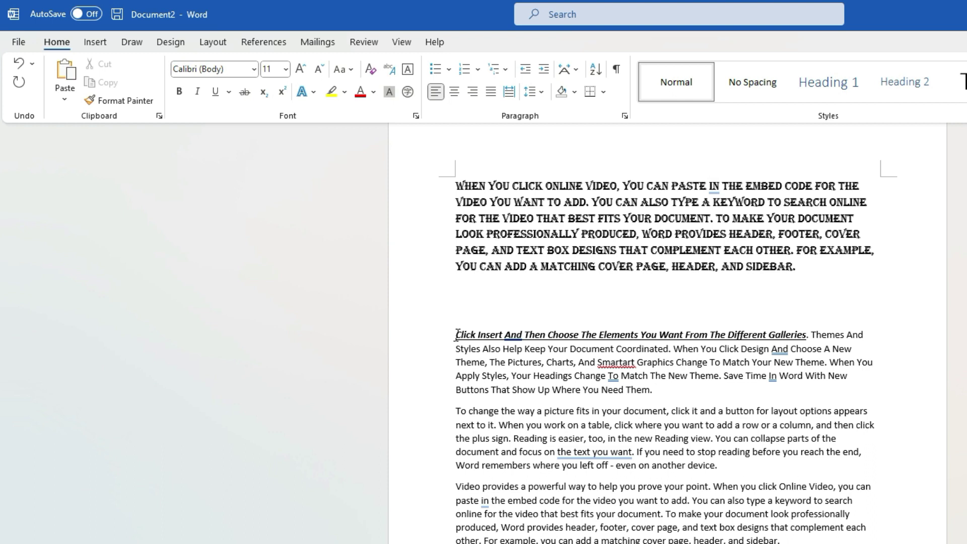
- Remove the underline, italic and bold one by one from the phrase ending in "Different Galleries" and deselect it
drag(456, 334, 805, 335)
click(217, 92)
click(197, 92)
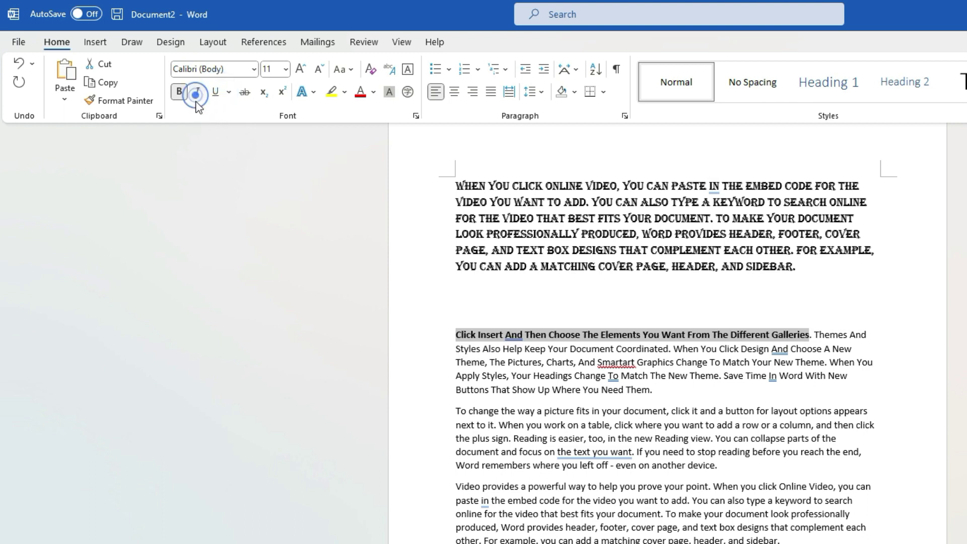
click(180, 100)
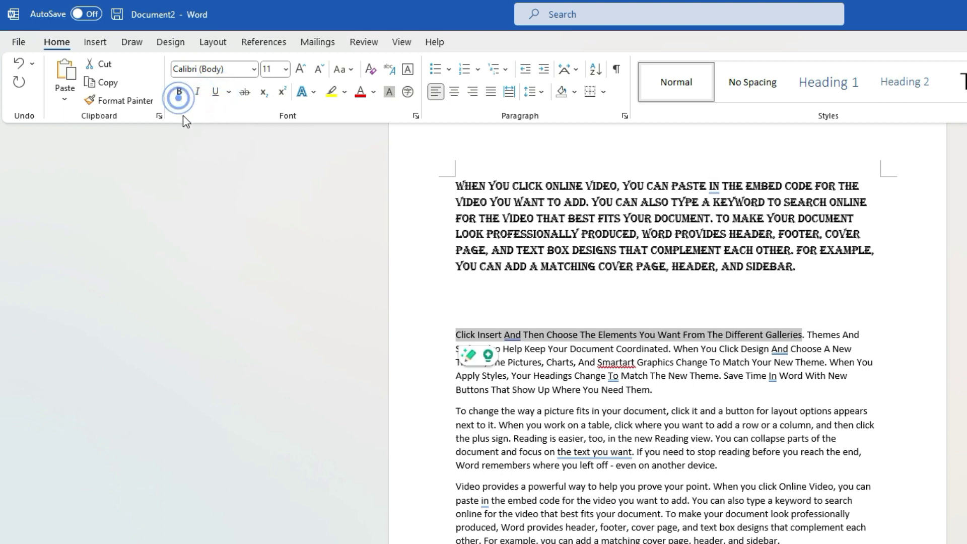
click(527, 362)
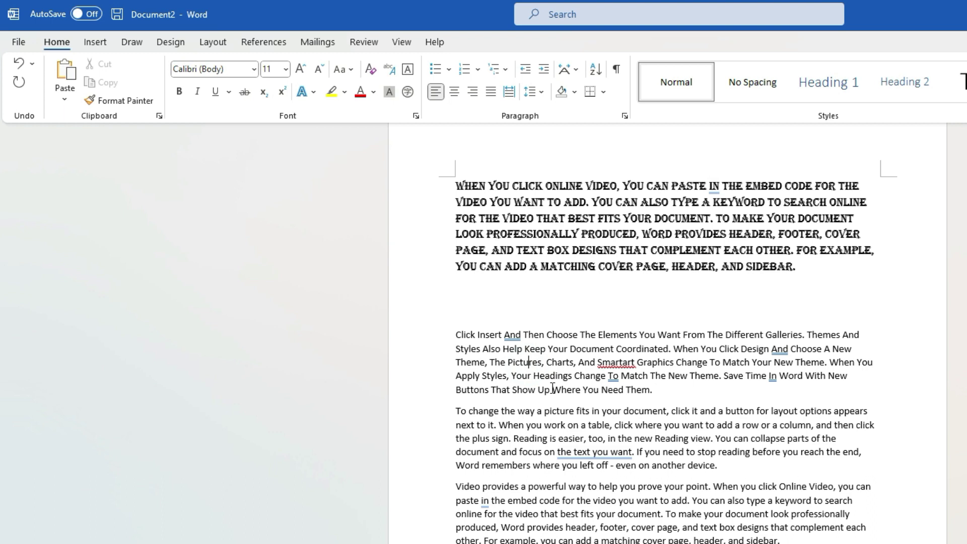
- Undo the format removals on the "Click Insert" phrase and underline it again
key(ctrl+z)
key(ctrl+z)
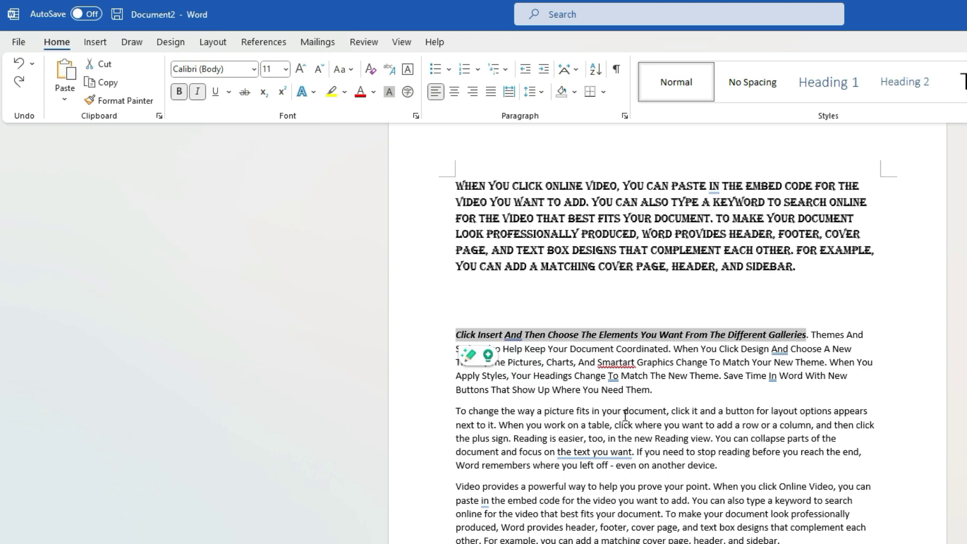
click(216, 93)
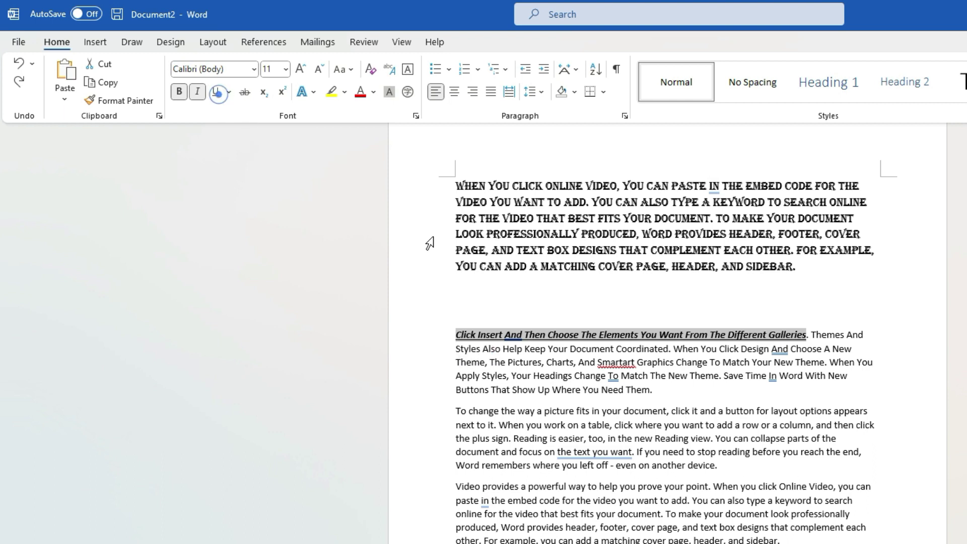
- Clear all formatting from the bold, italic, underlined "Click Insert" phrase at once and deselect it
click(580, 336)
drag(454, 336, 788, 342)
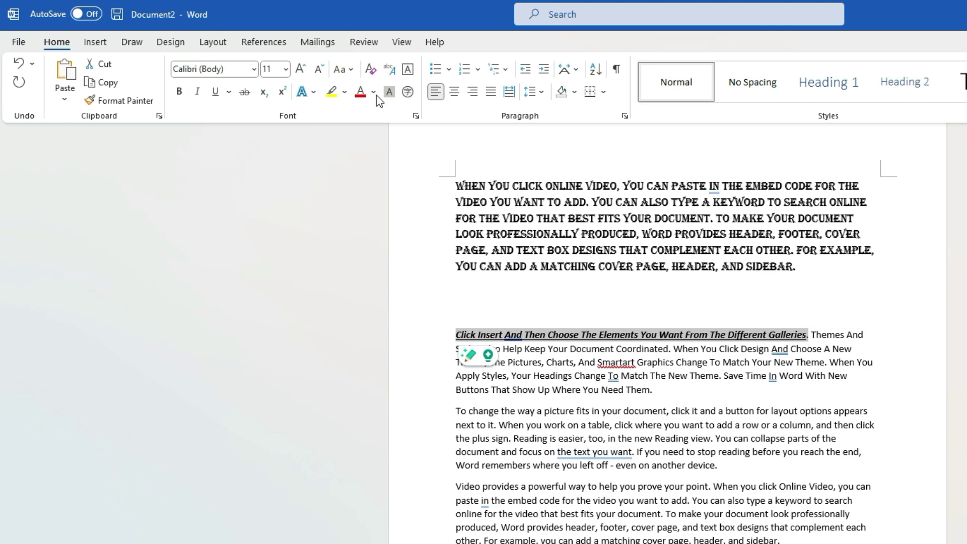
click(371, 71)
click(672, 355)
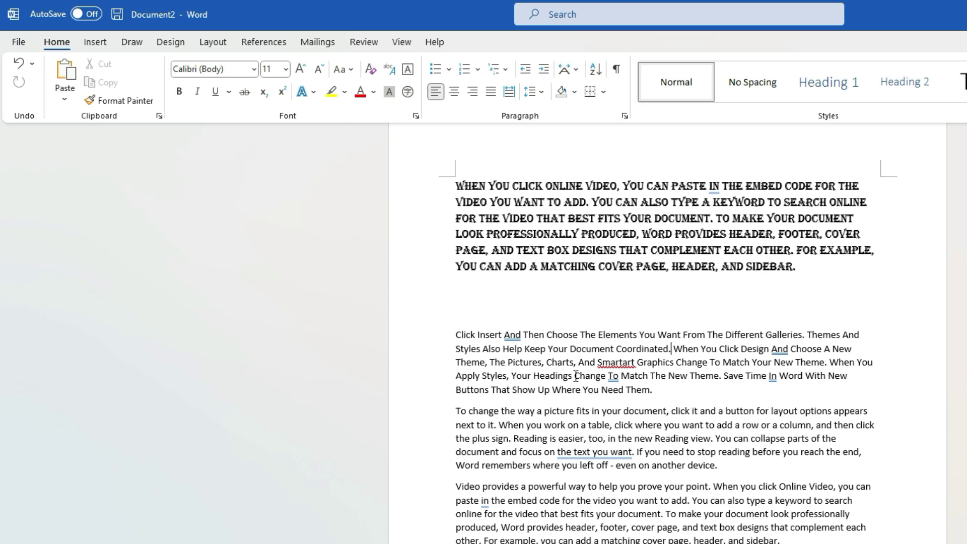
- Apply strikethrough to "Click Insert And Then Choose The Elements You Want From The Different Galleries" and deselect it
click(455, 333)
drag(676, 330, 802, 334)
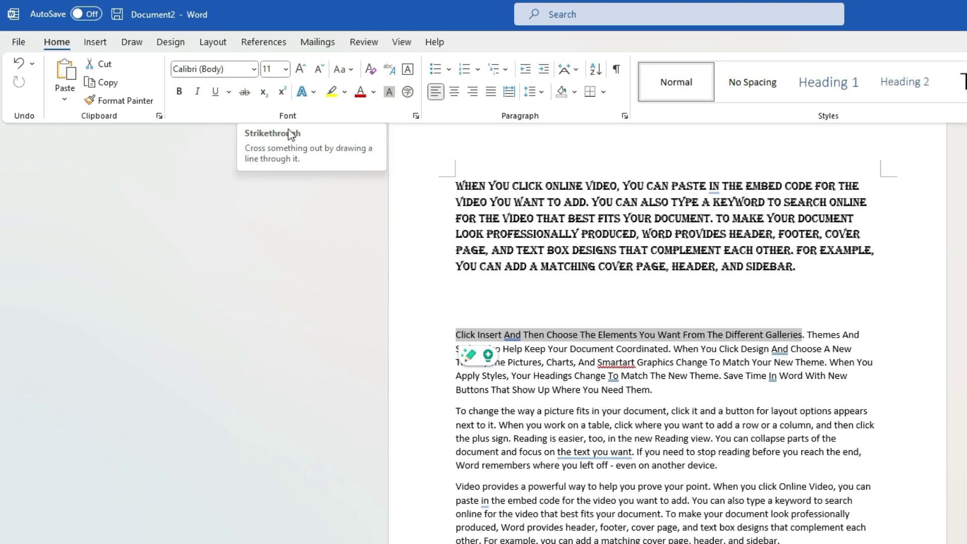
click(244, 91)
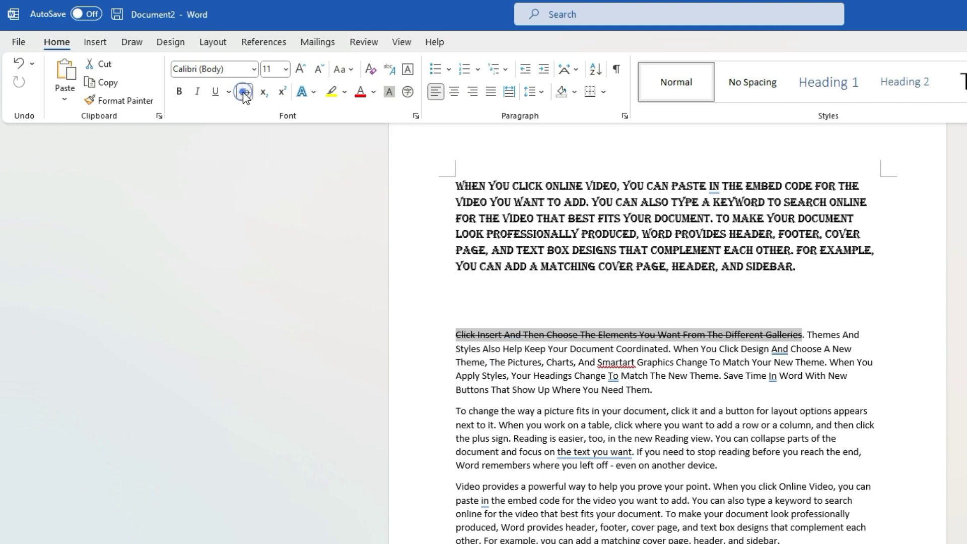
click(522, 375)
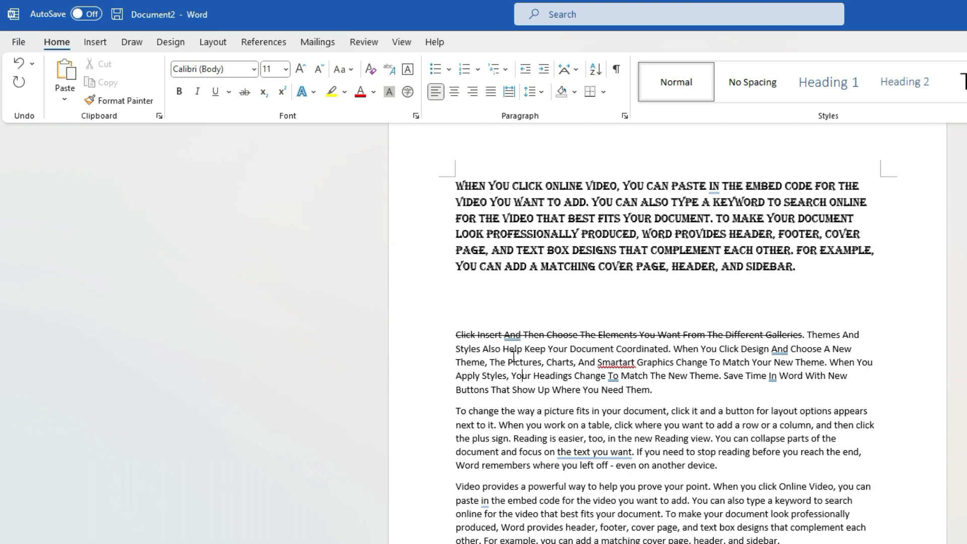
- Delete the struck-through "Click Insert" phrase, undo the deletion and deselect the text
drag(808, 334, 442, 334)
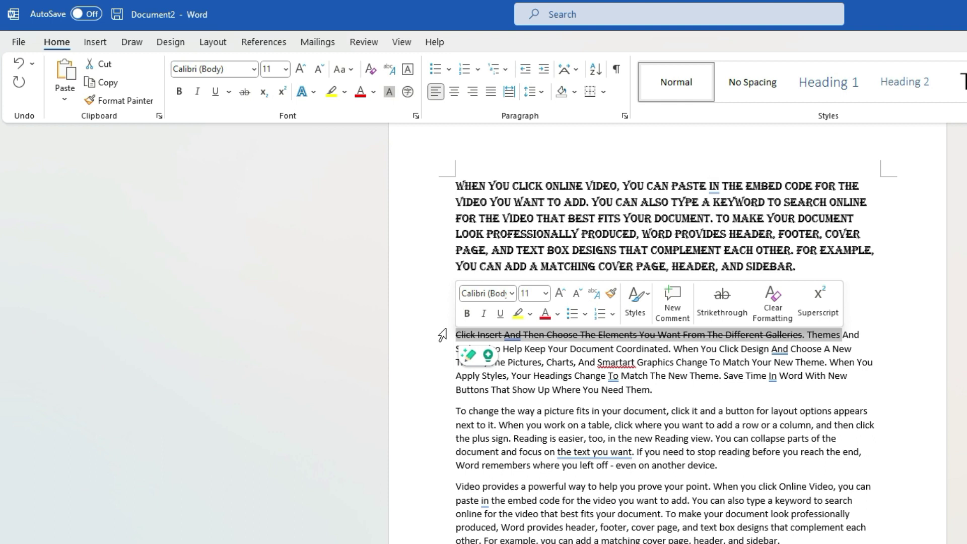
click(551, 379)
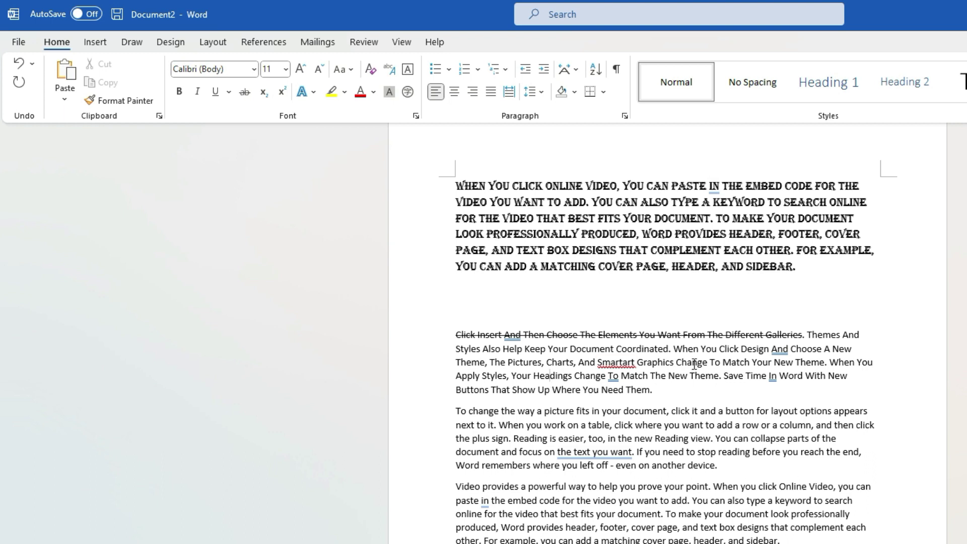
drag(804, 334, 437, 342)
key(Delete)
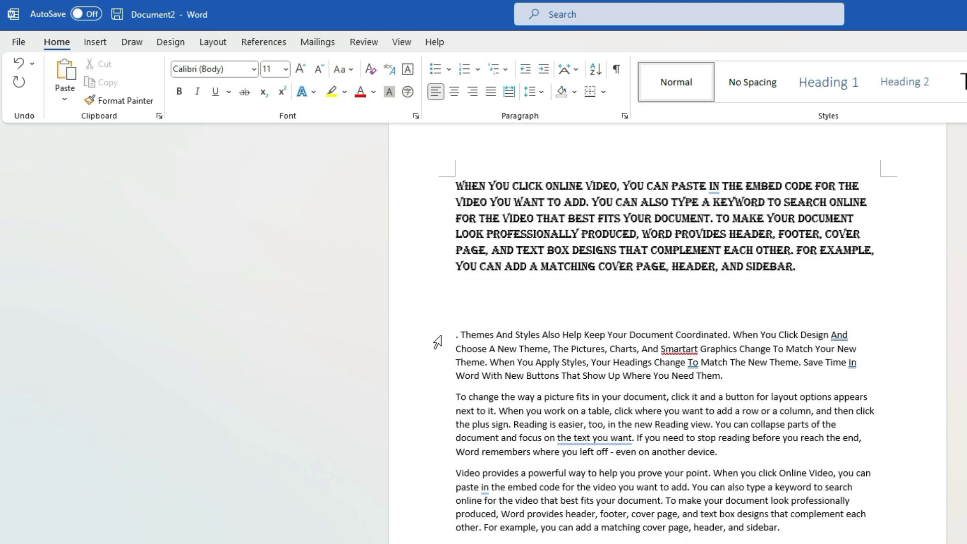
key(ctrl+z)
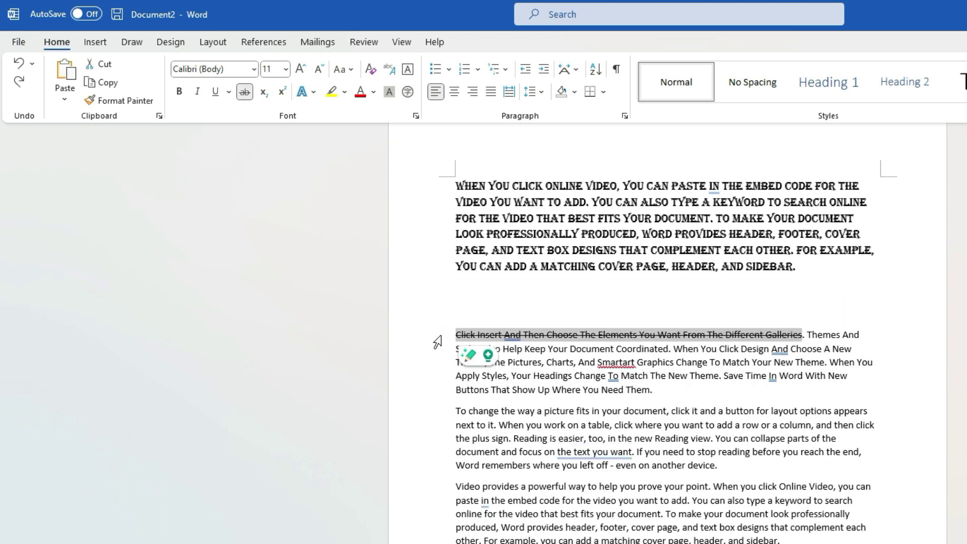
click(551, 361)
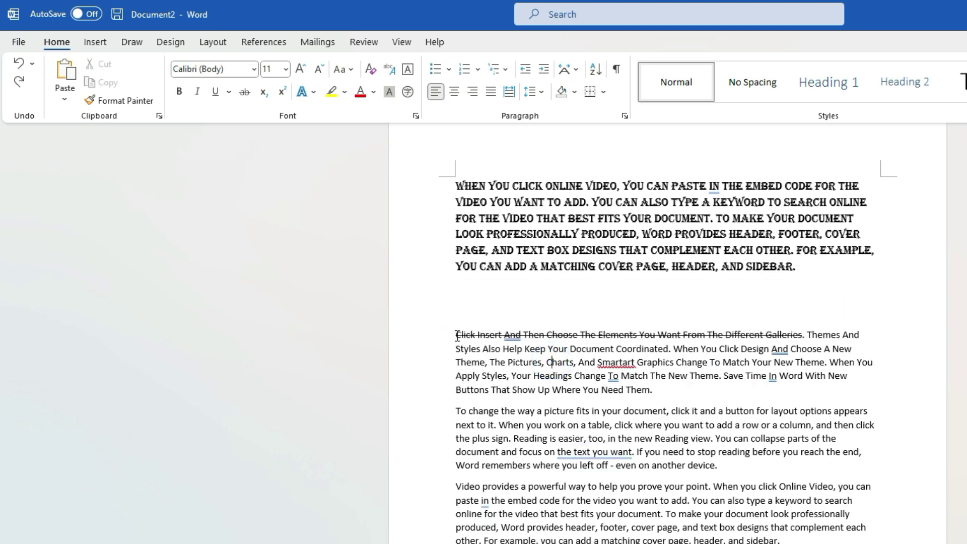
drag(804, 333, 456, 334)
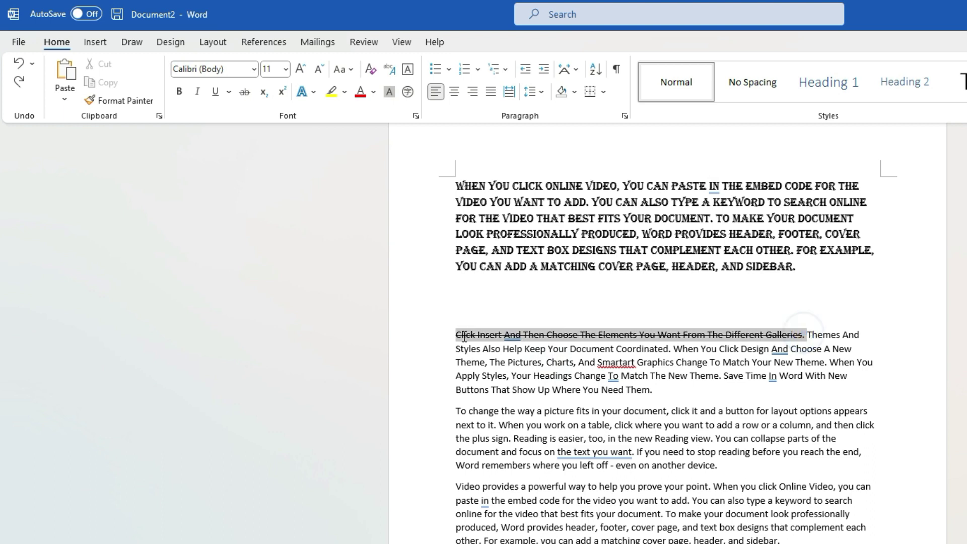
click(455, 362)
click(524, 348)
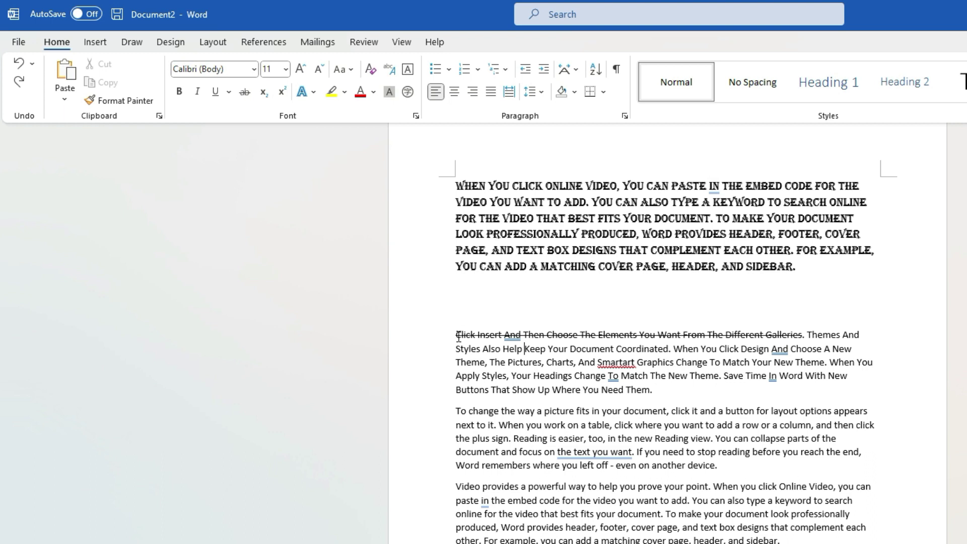
drag(458, 336, 803, 336)
click(743, 358)
- Enter "X2" on the blank line directly below the Algerian paragraph as sample text for Superscript
click(765, 298)
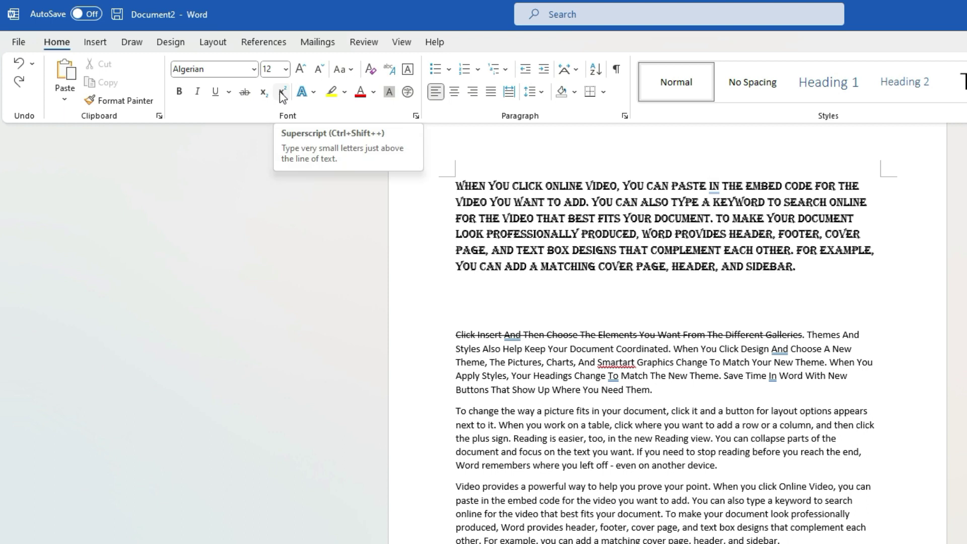
click(474, 289)
text(X2)
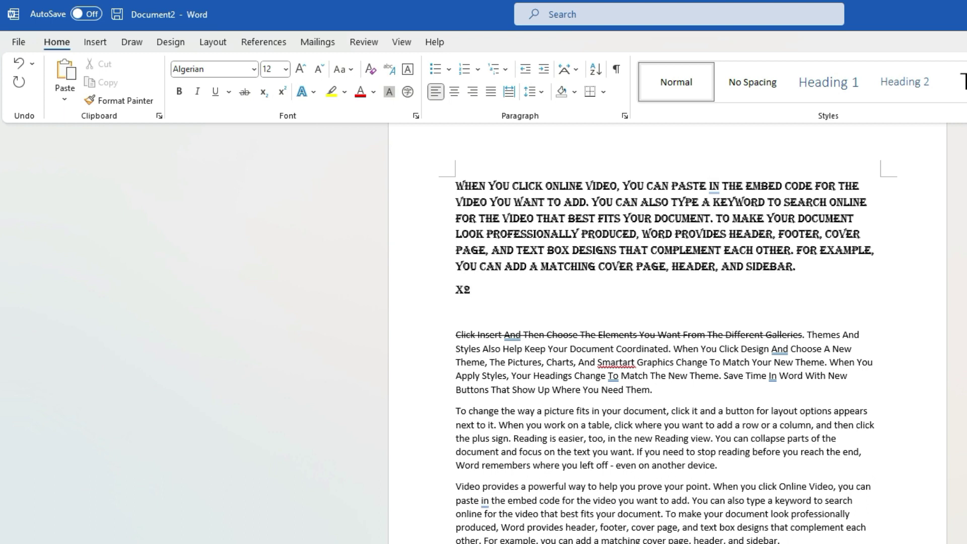
- Enter "10TH DEC" on a new line directly below "X2"
key(Return)
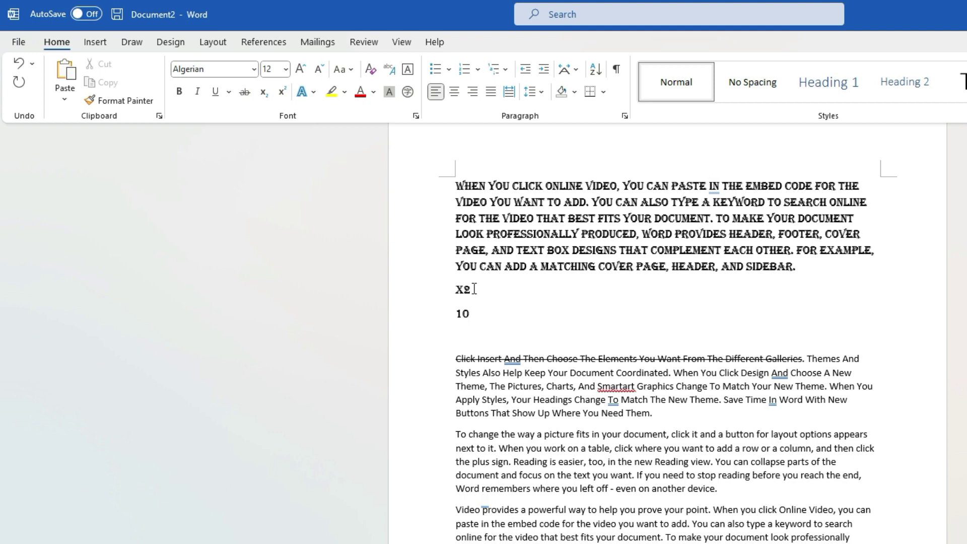
text(10TH DEC)
- Apply superscript to the whole "X2" text and undo it
double_click(483, 286)
click(470, 293)
double_click(470, 285)
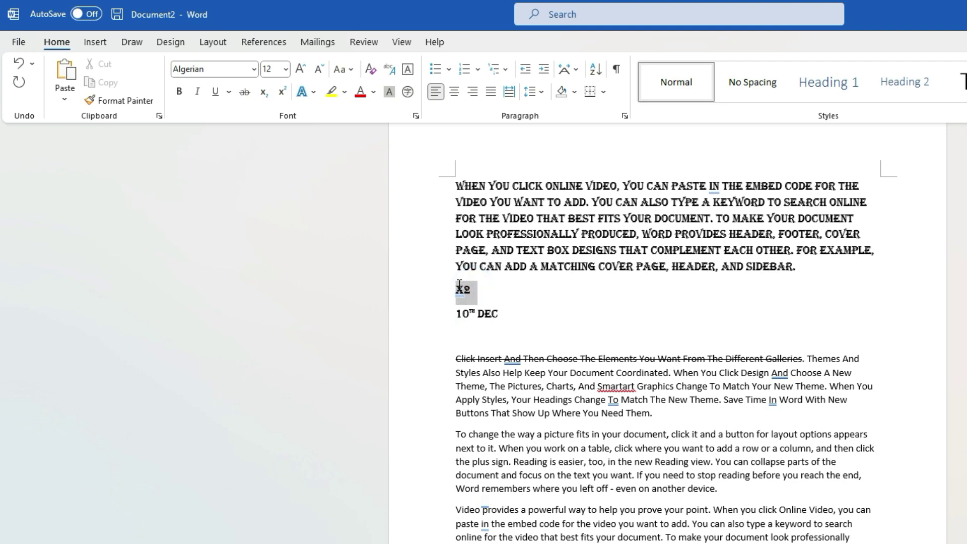
click(281, 92)
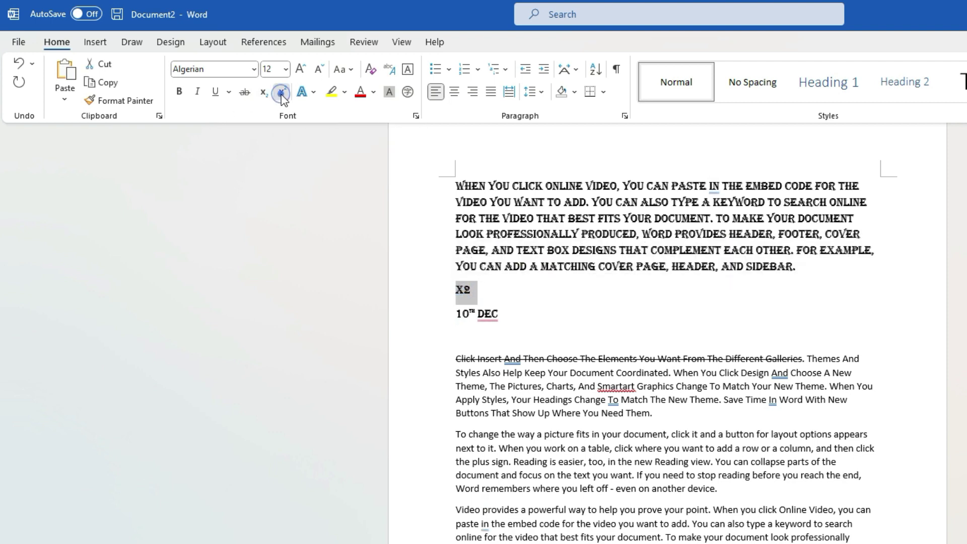
key(ctrl+z)
- Apply superscript to only the 2 in "X2"
click(470, 303)
click(476, 288)
drag(473, 289, 463, 289)
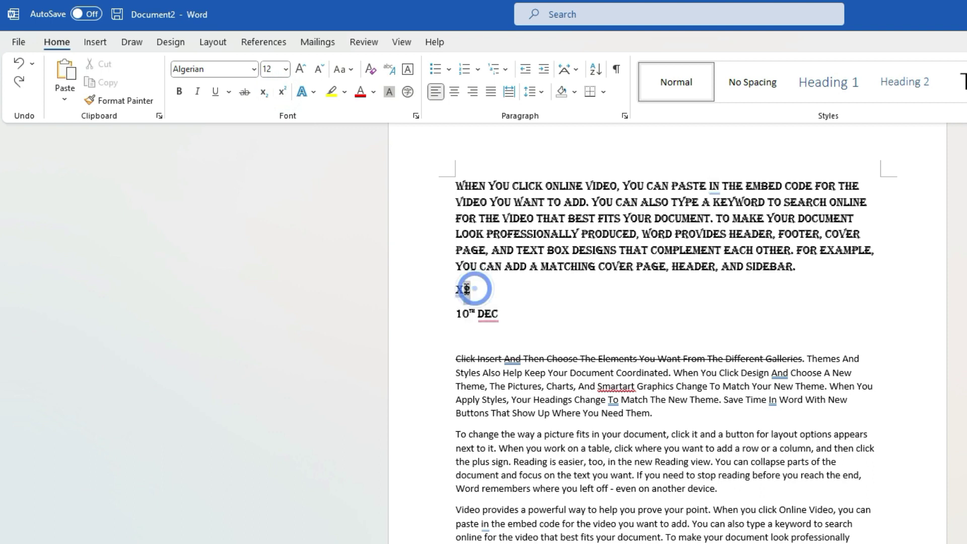
click(282, 91)
- Enlarge the whole X² expression to font size 28 and deselect it
click(492, 288)
drag(491, 287, 455, 287)
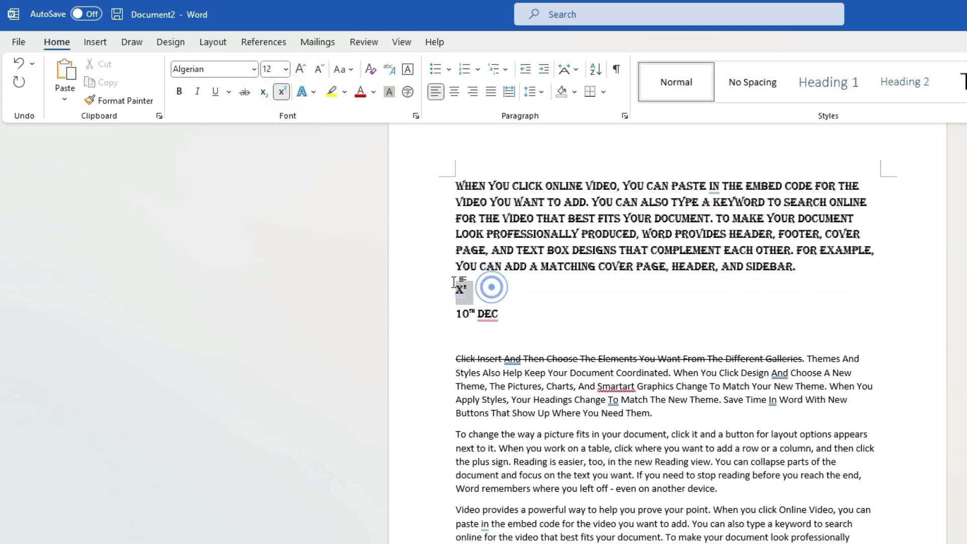
key(ctrl+shift+period)
key(ctrl+shift+period)
key(ctrl+shift+period)
key(ctrl+shift+period)
key(ctrl+shift+period)
key(ctrl+shift+period)
key(ctrl+shift+period)
key(ctrl+shift+period)
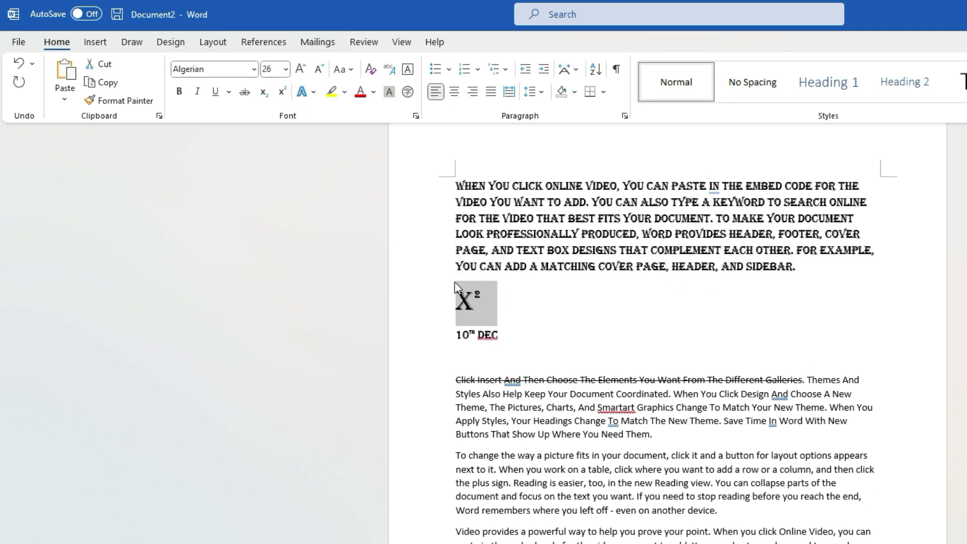
click(564, 308)
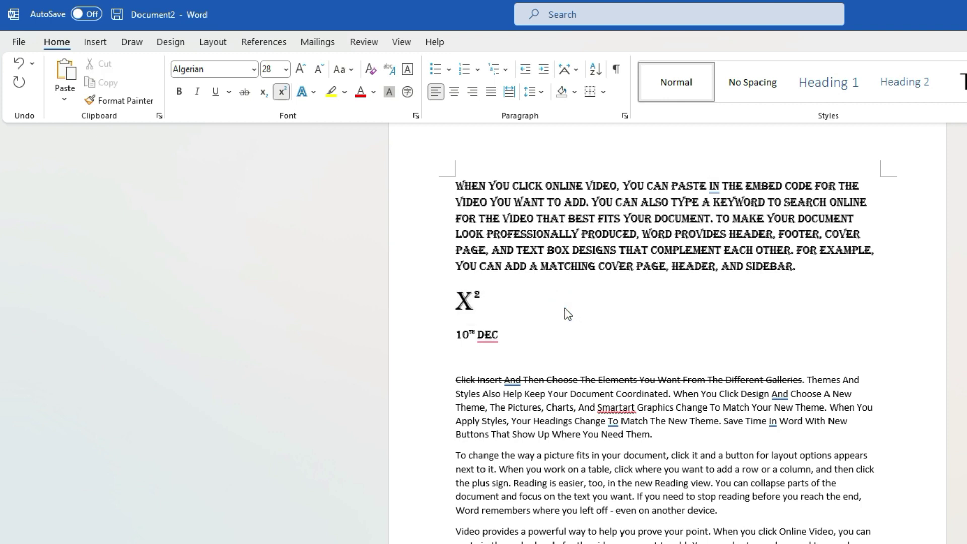
- Change the raised 2 after the enlarged X to a subscript and deselect it
drag(486, 288, 477, 291)
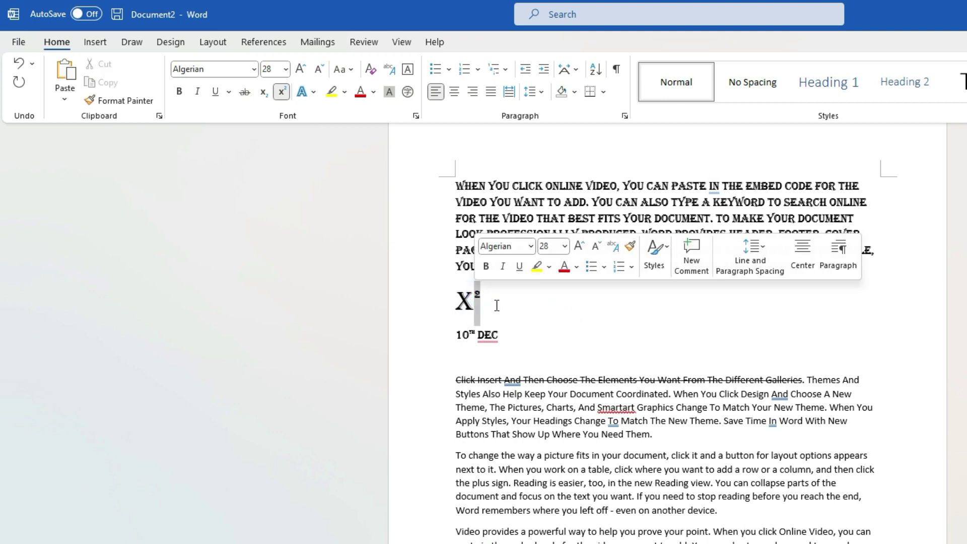
click(263, 92)
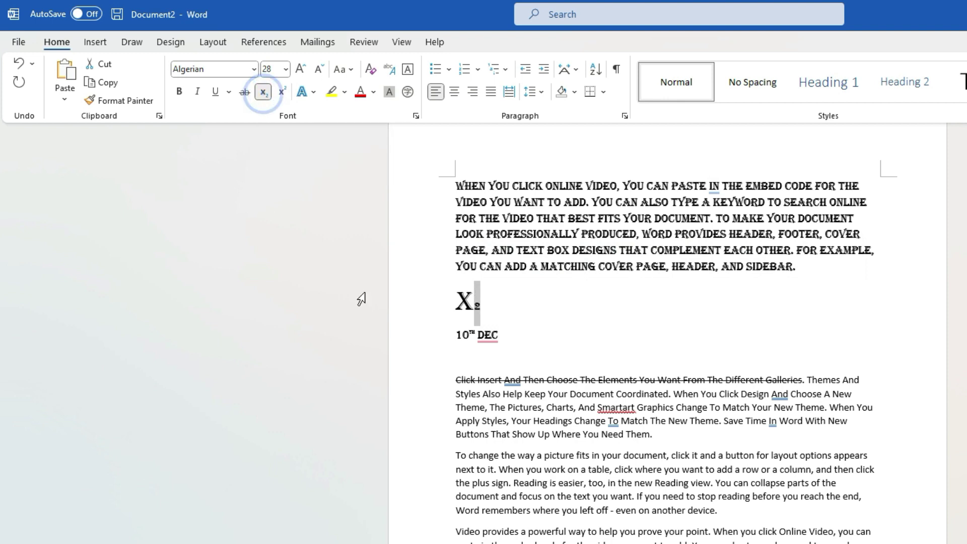
click(502, 301)
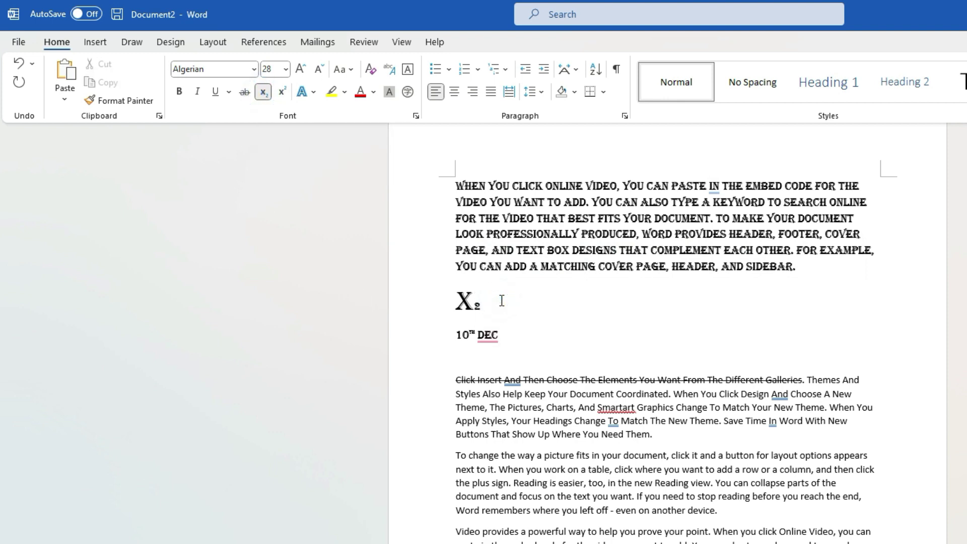
click(492, 297)
click(490, 294)
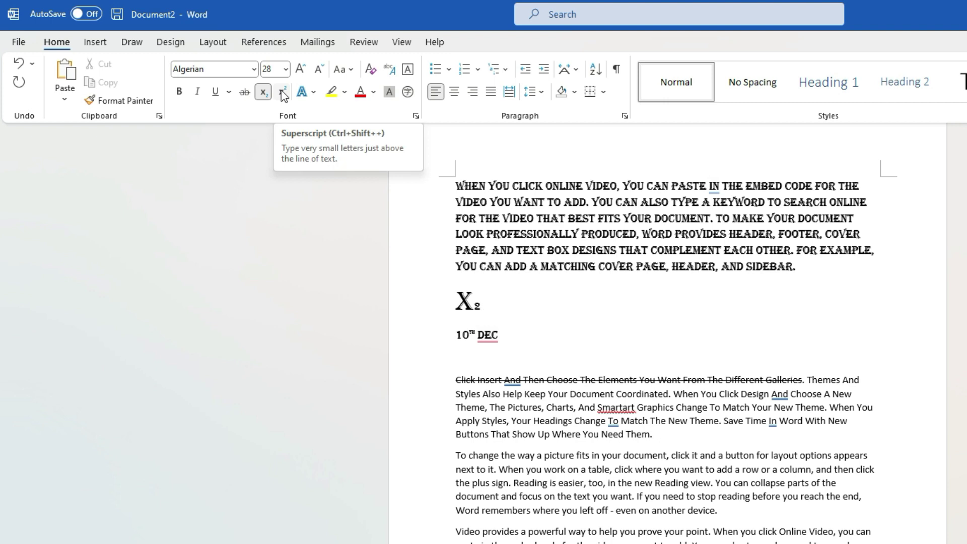
- Enter a person's first name as sample text on a new line below "10TH DEC"
click(519, 337)
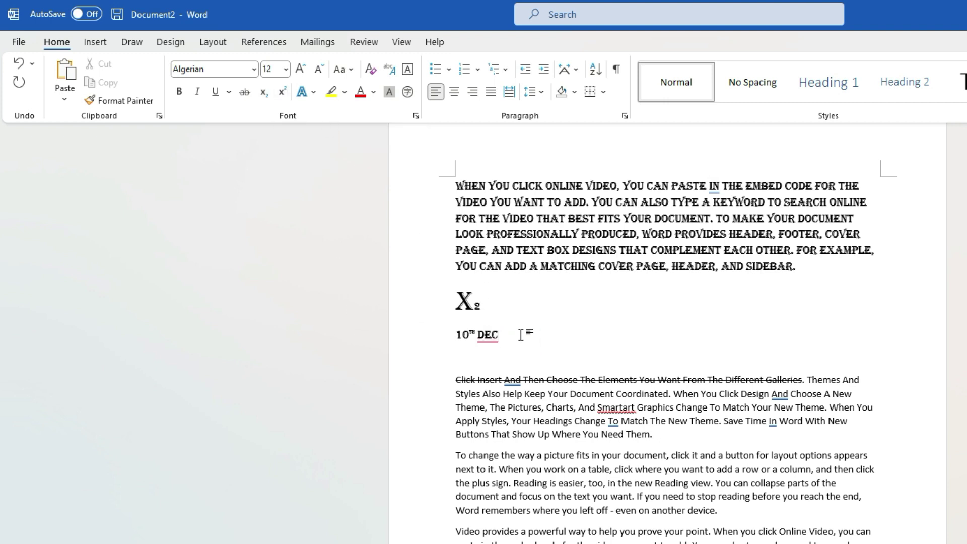
key(Return)
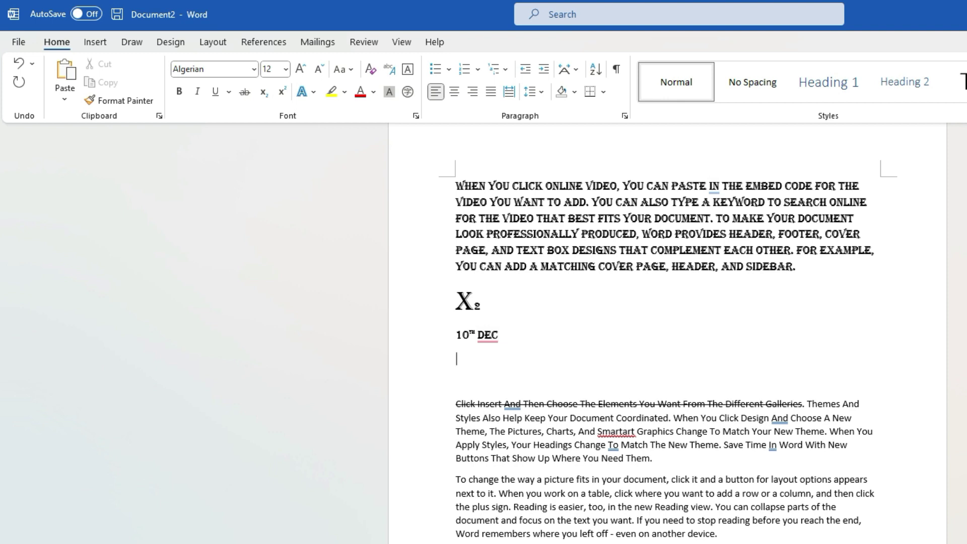
click(314, 94)
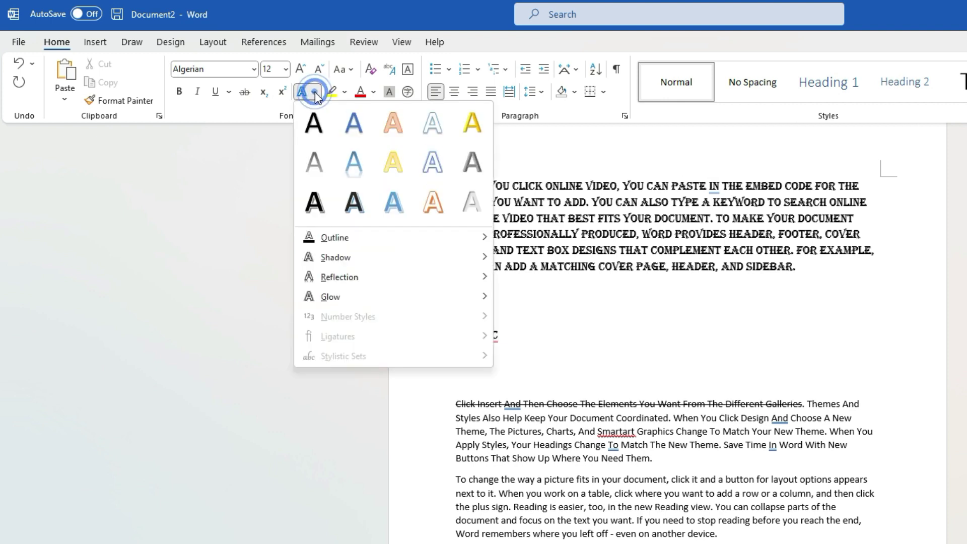
click(652, 353)
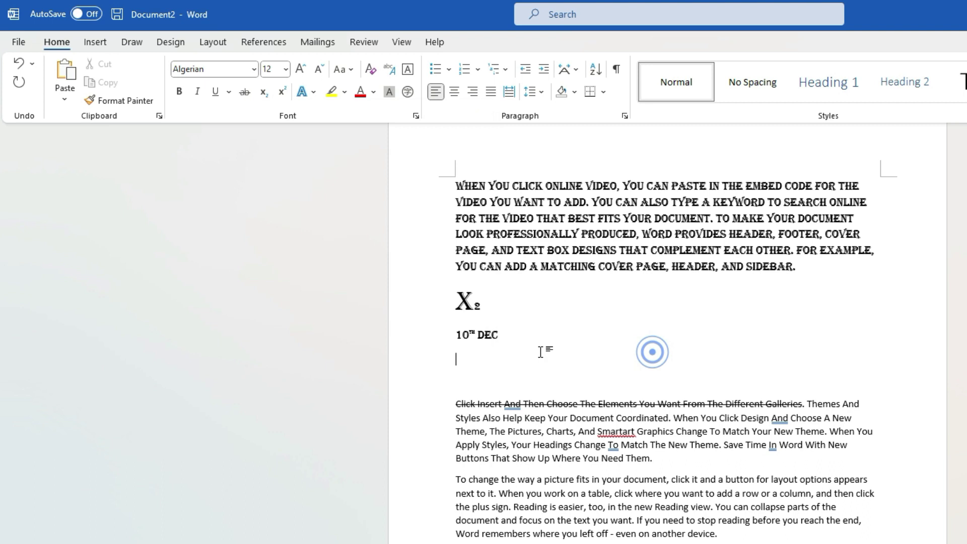
text(Vikas)
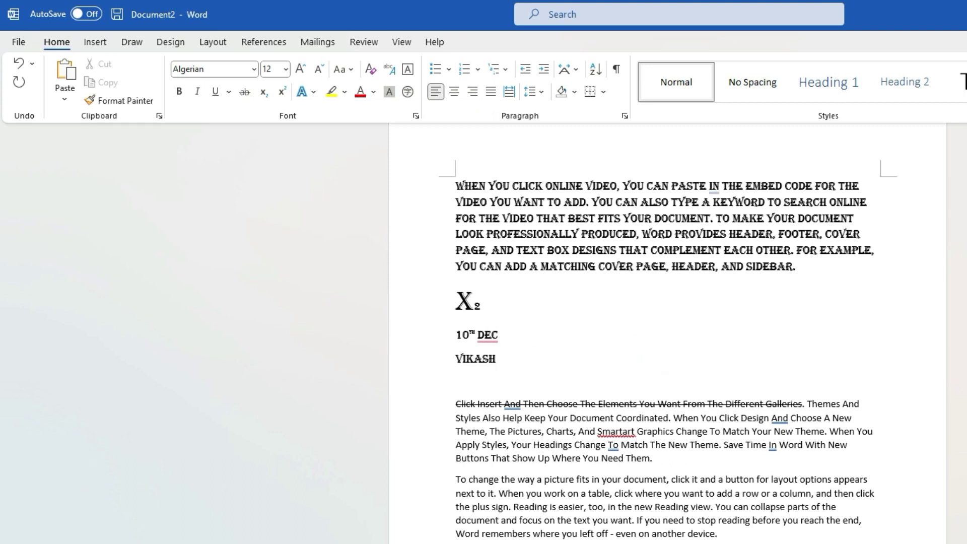
- Apply the orange-filled text effect preset to the sample name and shift the name toward the right side of its line
double_click(516, 361)
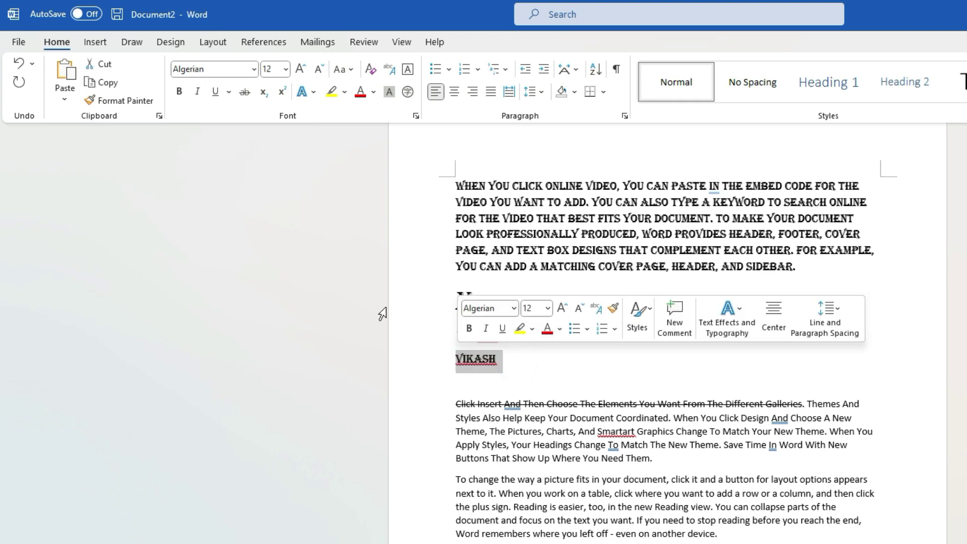
click(313, 93)
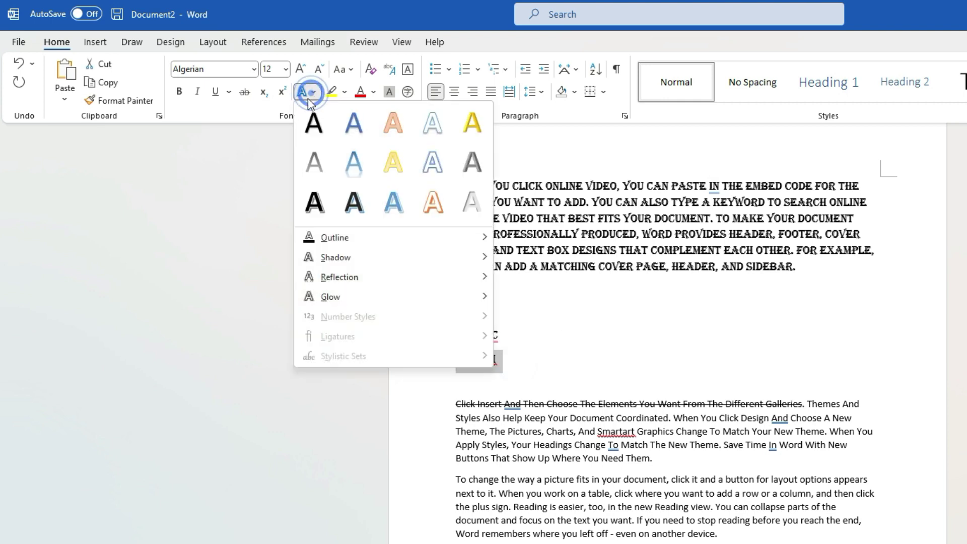
click(382, 132)
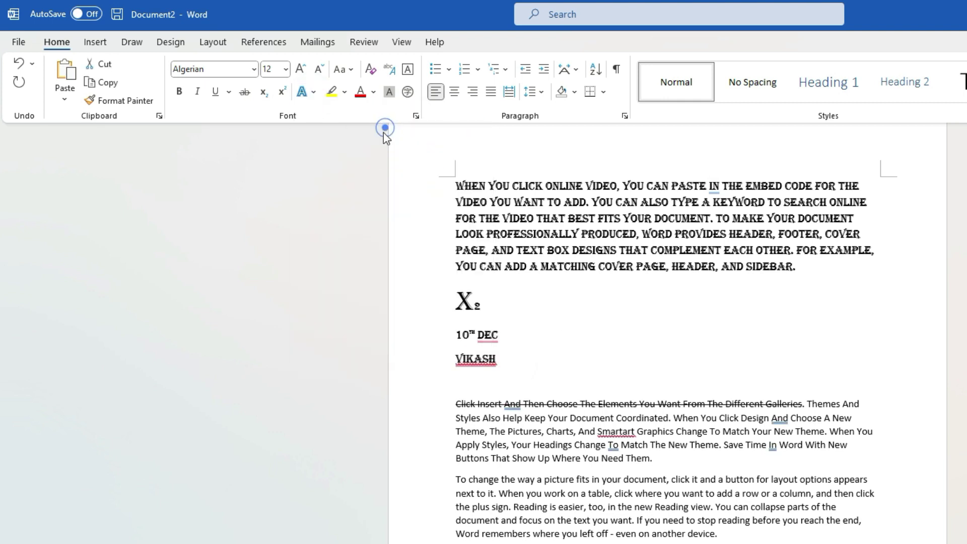
click(514, 371)
double_click(485, 369)
key(ctrl+e)
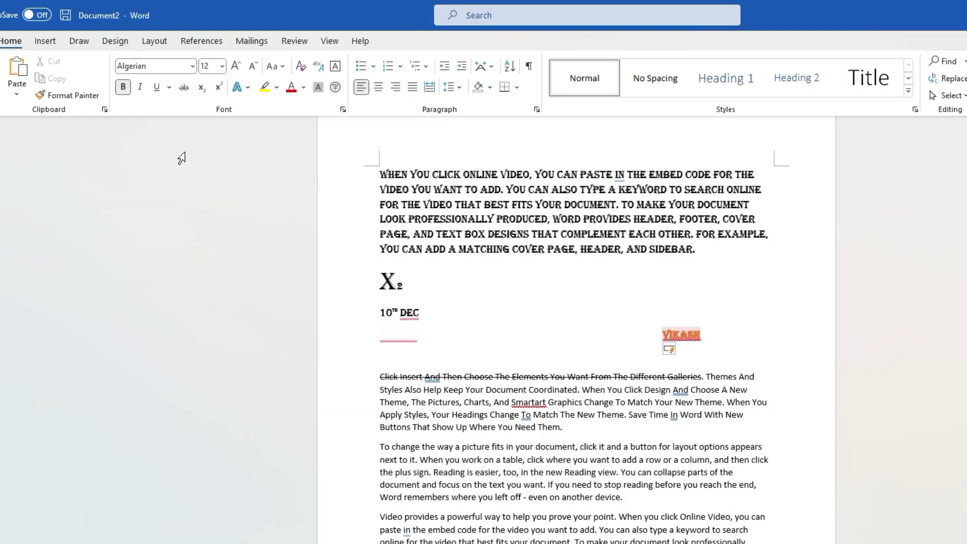
- Enlarge the orange sample name to font size 20
drag(736, 347, 661, 338)
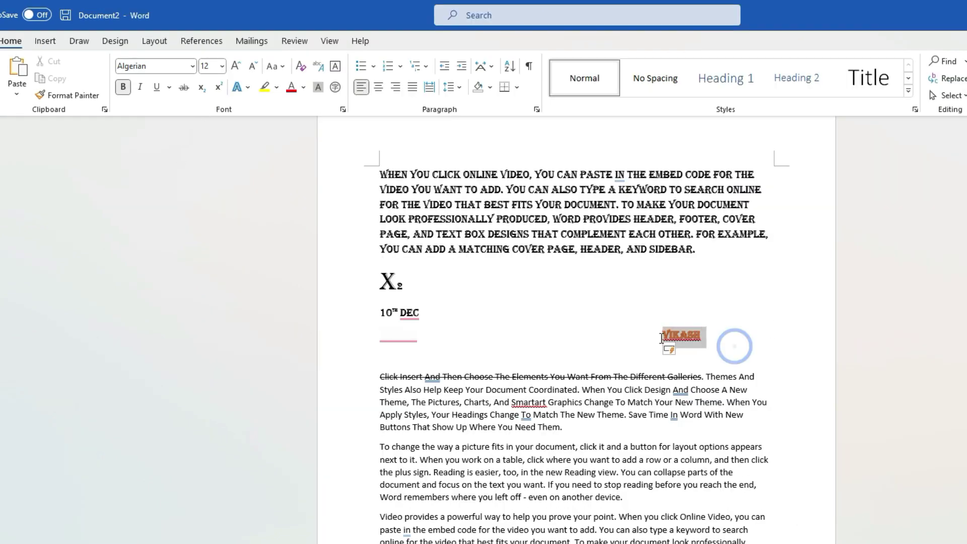
key(ctrl+shift+period)
key(ctrl+shift+period)
key(ctrl+shift+period)
key(ctrl+shift+period)
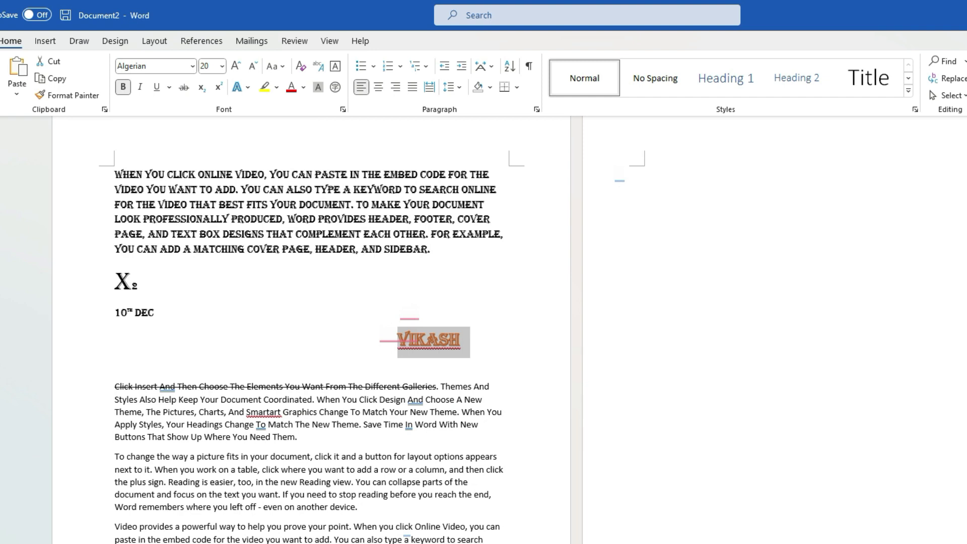
- Give the sample name's letters a blue theme-colour outline and select the name again
scroll(693, 472, up, 5)
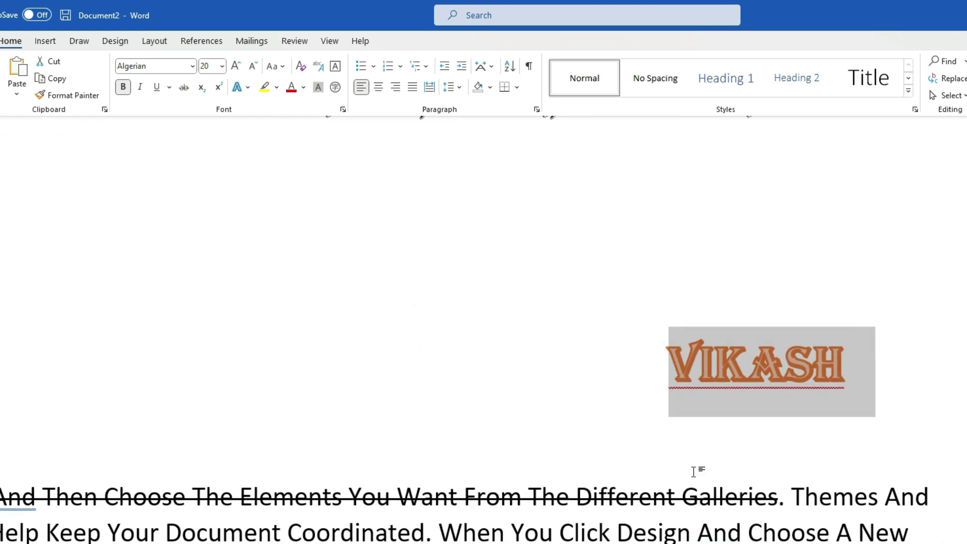
click(856, 360)
double_click(680, 377)
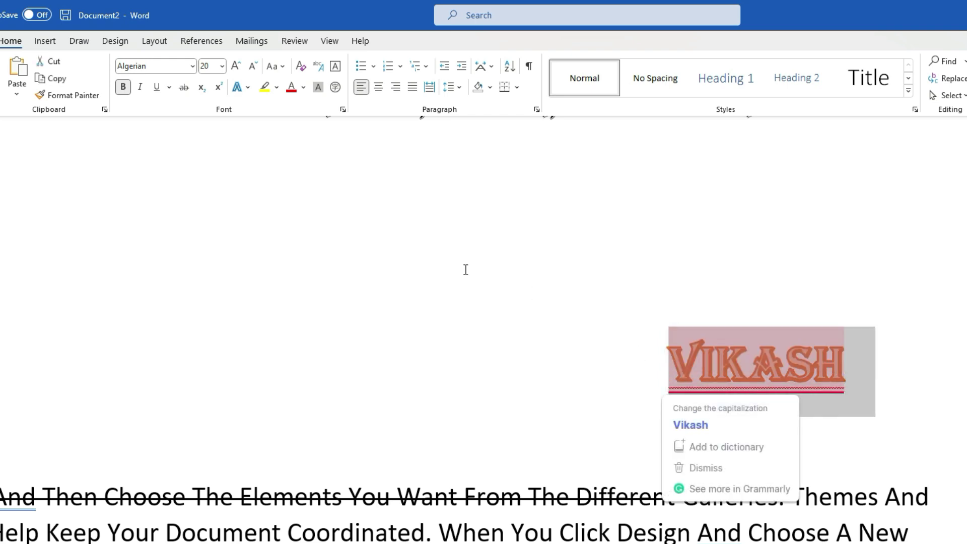
click(243, 88)
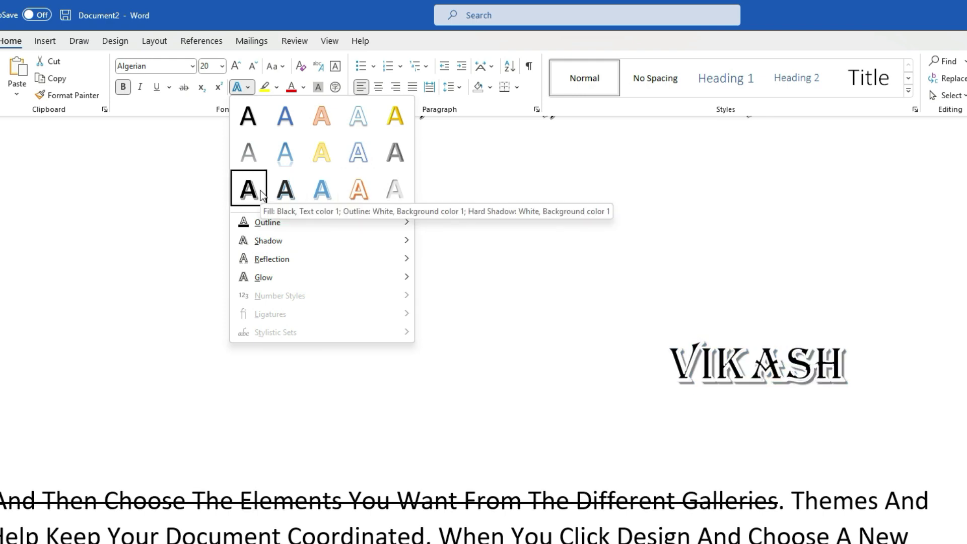
mouse_move(259, 226)
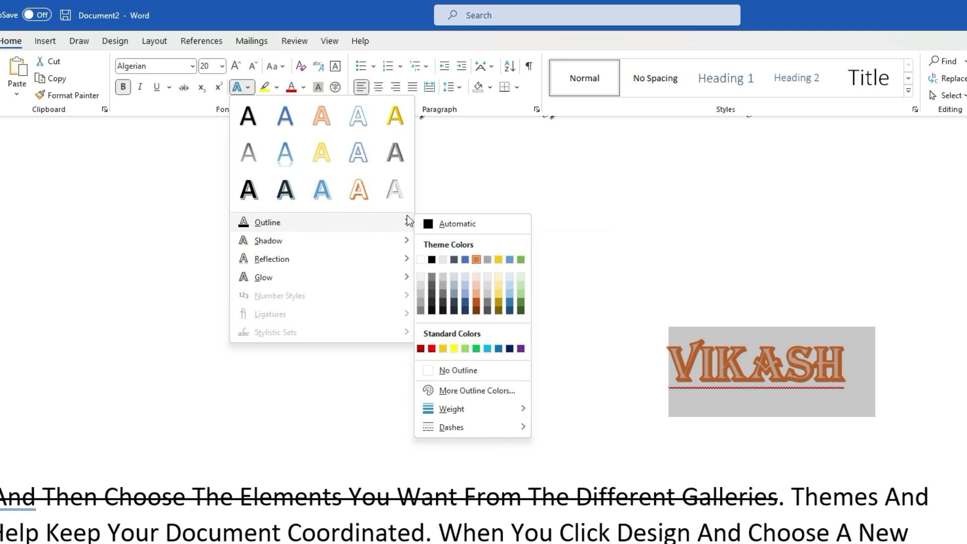
click(466, 291)
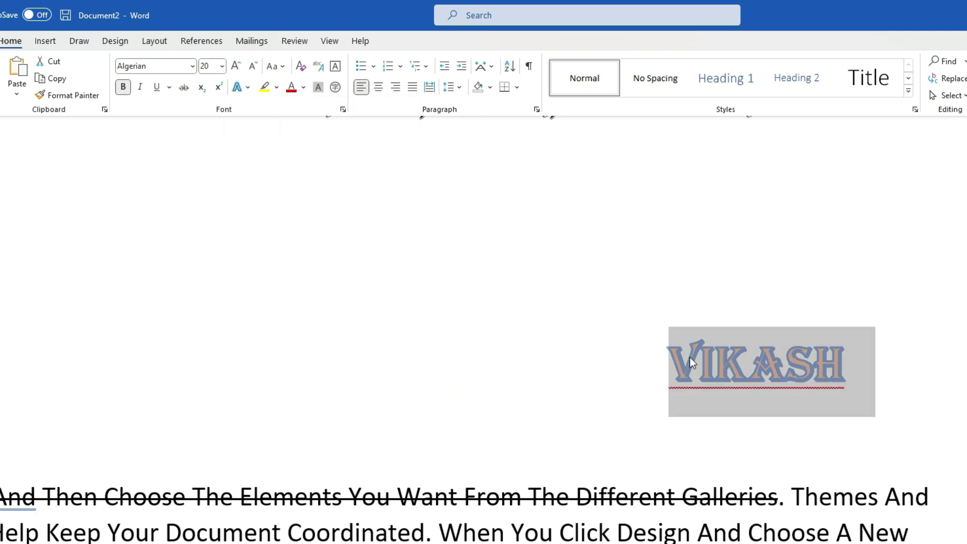
click(677, 397)
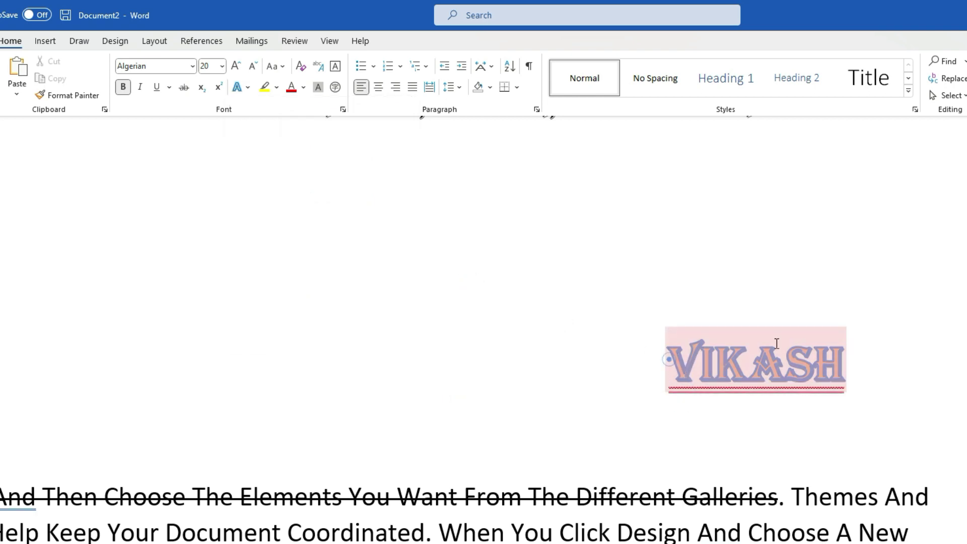
click(776, 343)
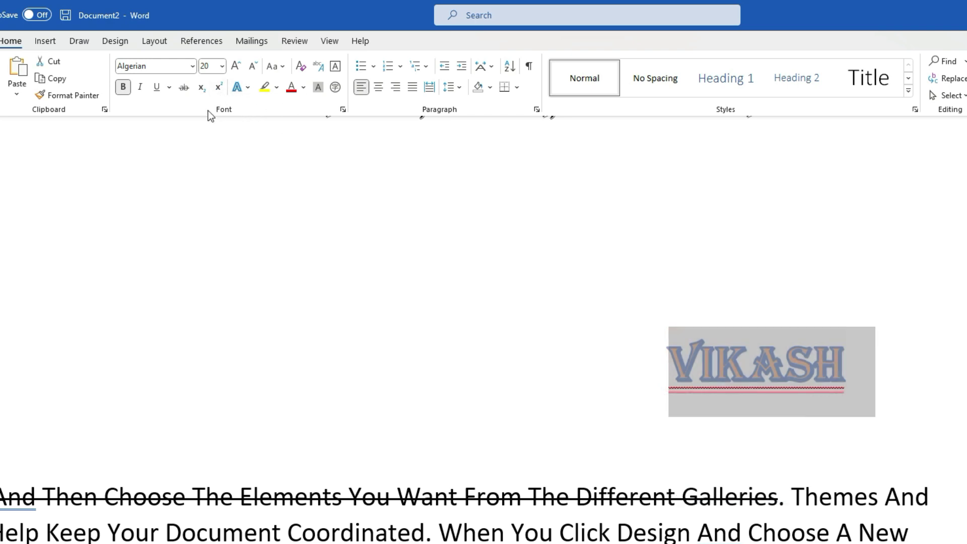
click(247, 87)
mouse_move(378, 229)
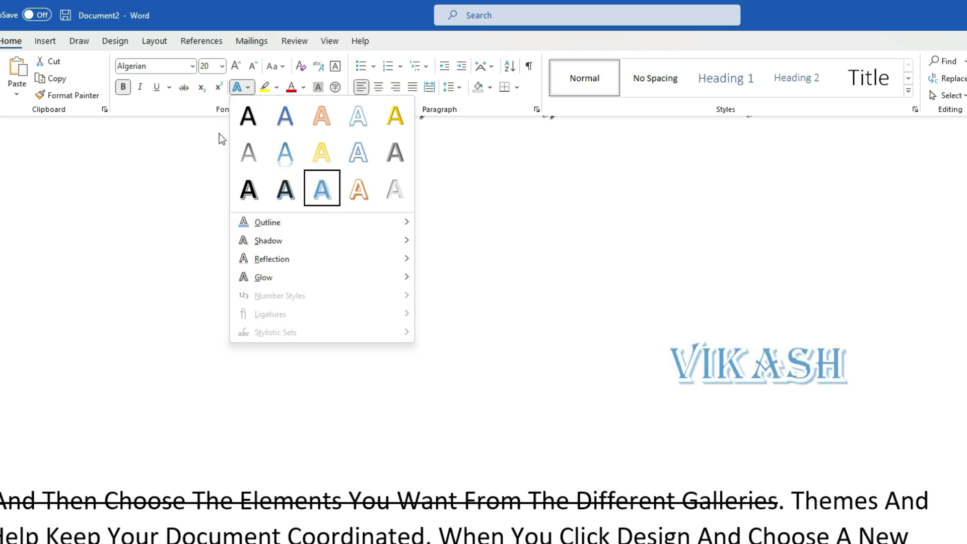
click(211, 147)
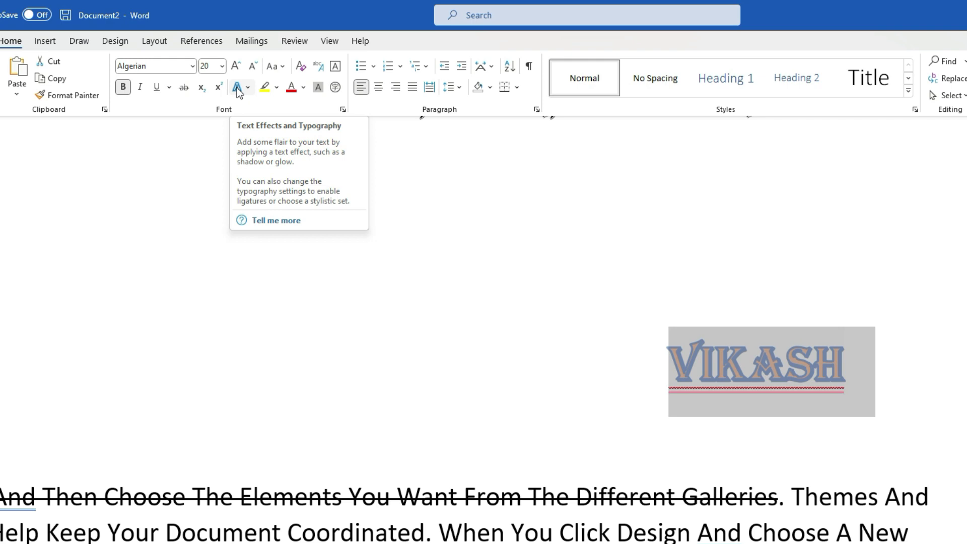
- Apply the third Outer shadow preset of the first row to the blue-outlined sample name
click(238, 89)
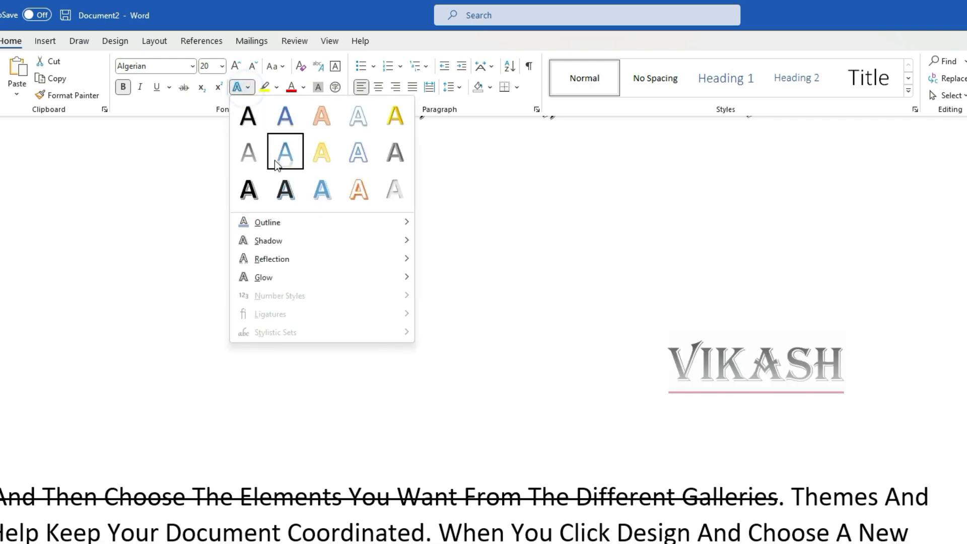
mouse_move(285, 241)
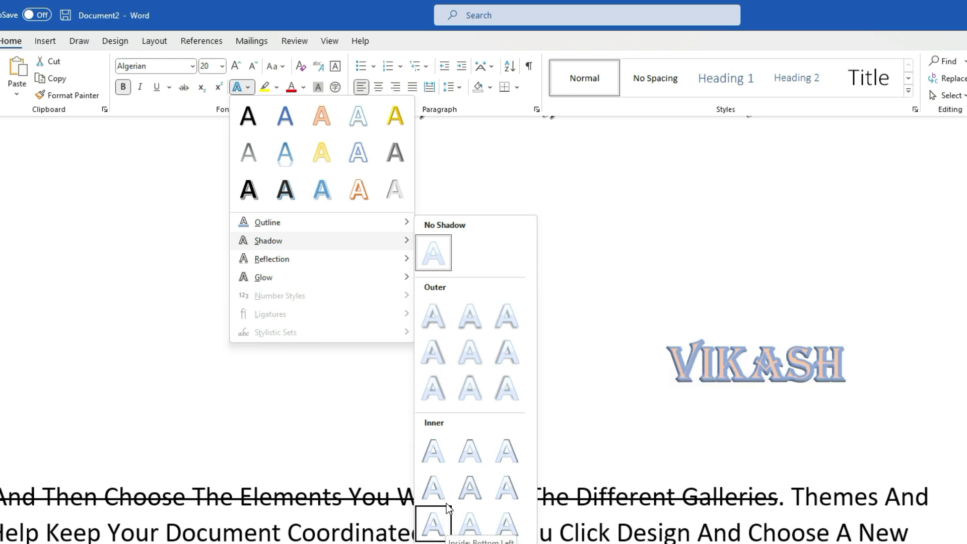
click(436, 444)
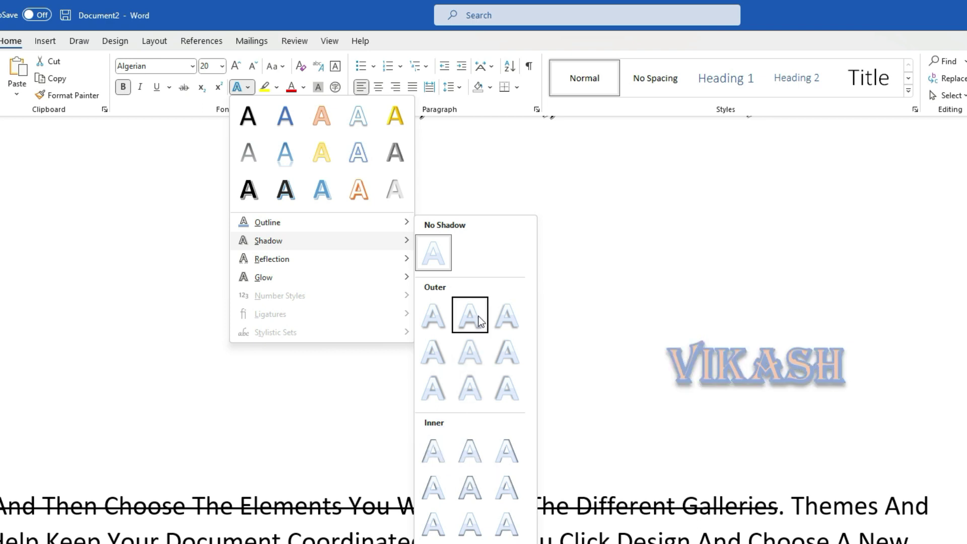
click(507, 320)
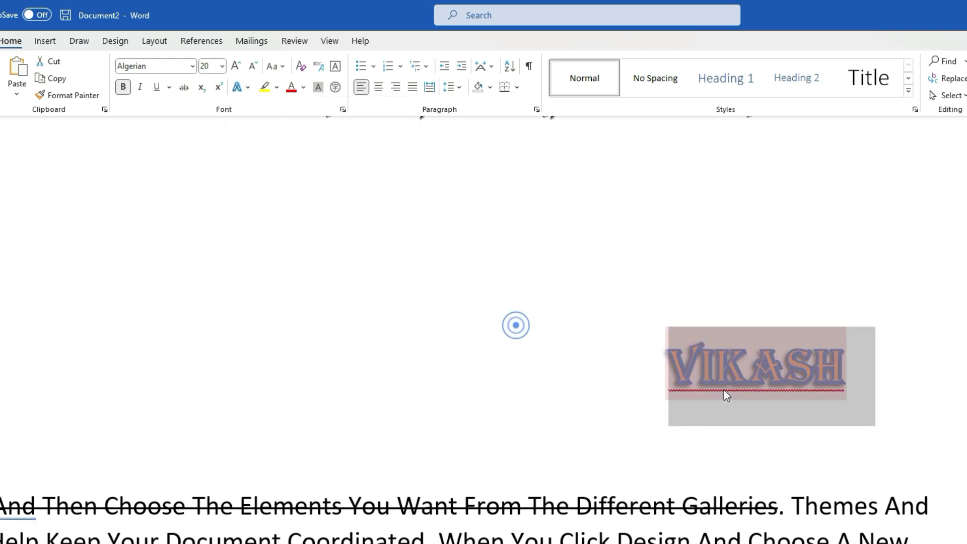
- Accept Grammarly's suggested capitalization correction for the shadowed sample name
click(686, 417)
click(780, 368)
mouse_move(797, 410)
click(885, 463)
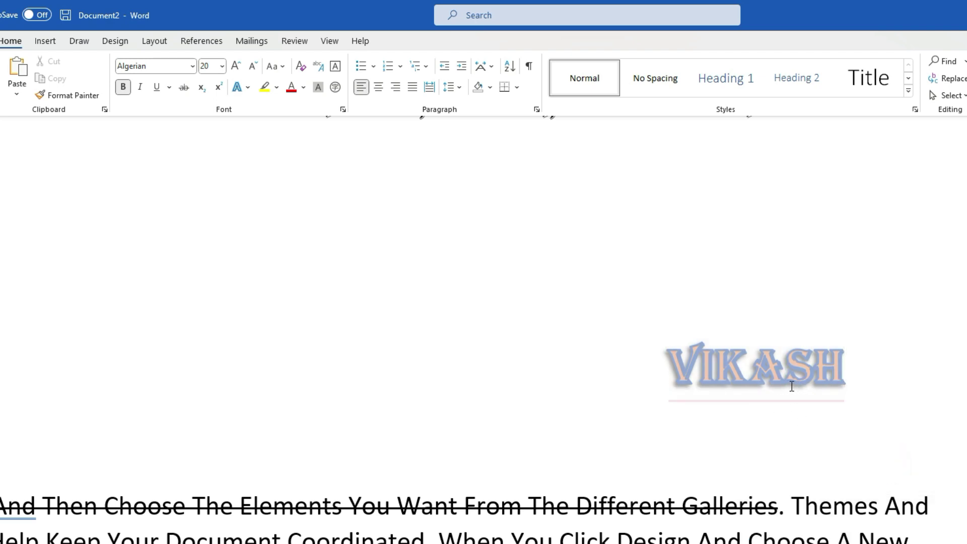
mouse_move(745, 390)
click(607, 411)
mouse_move(710, 371)
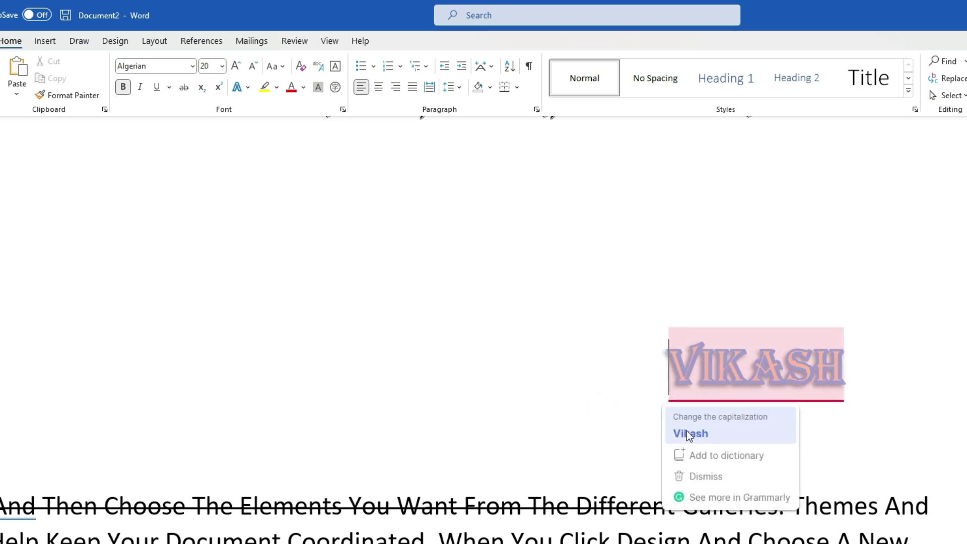
click(687, 431)
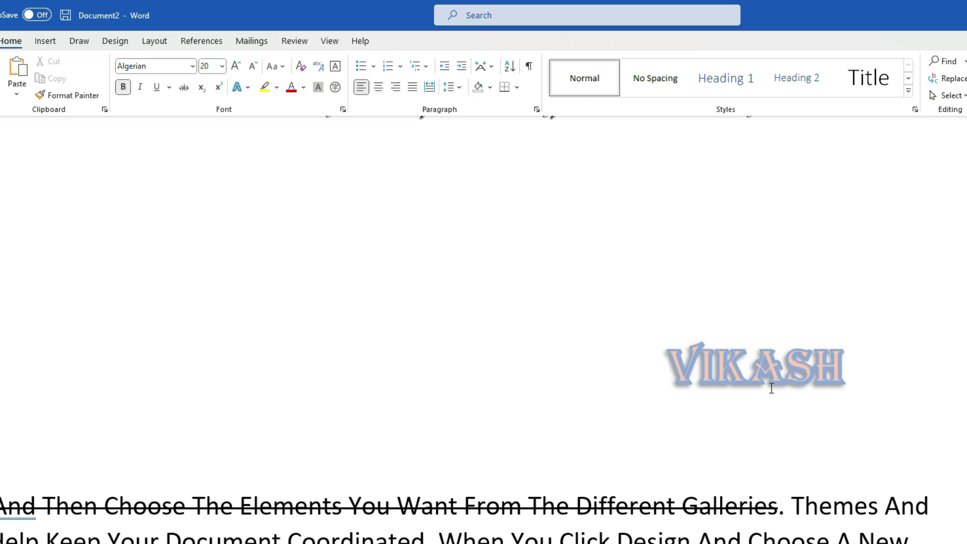
drag(677, 370, 875, 363)
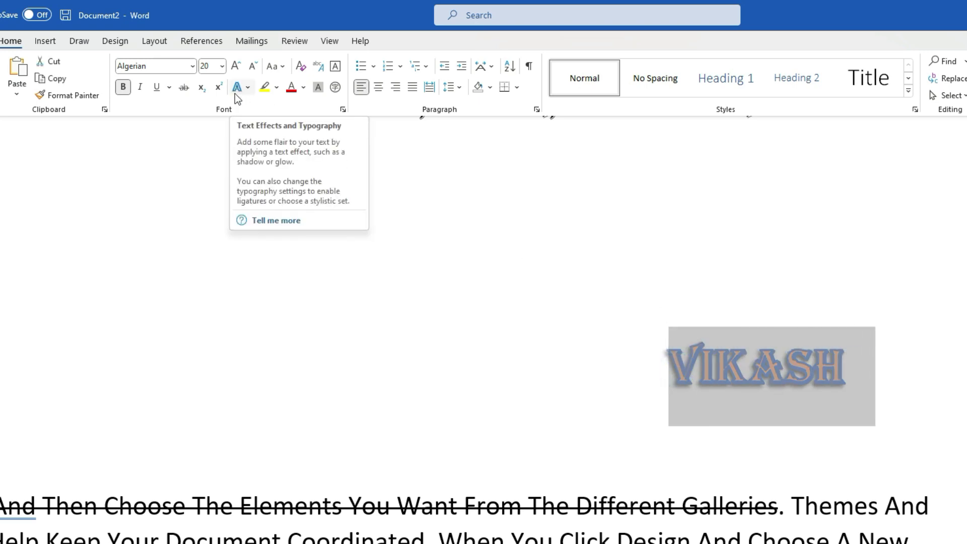
click(660, 341)
- Highlight the words "Styles Also Help Keep Your Document Coordinated" in yellow
scroll(660, 341, down, 3)
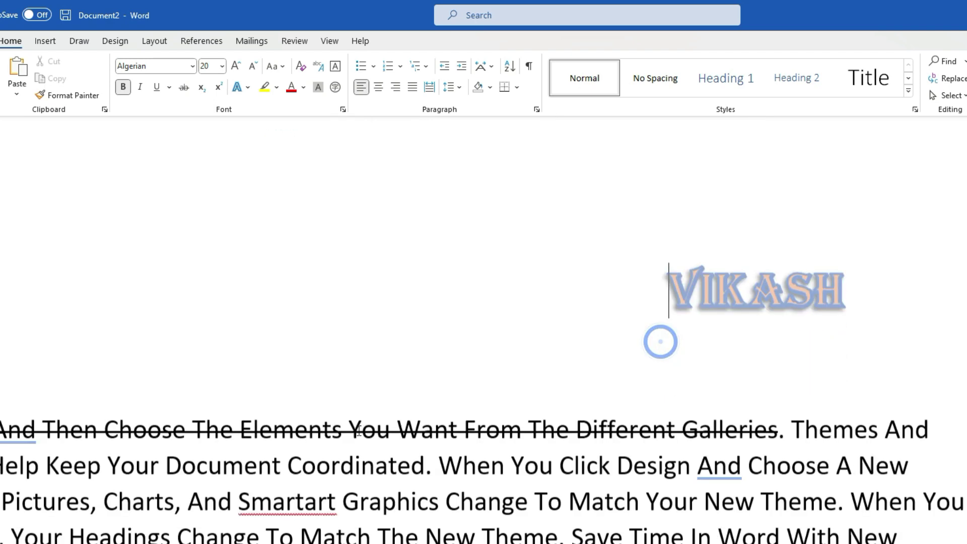
scroll(483, 330, down, 5)
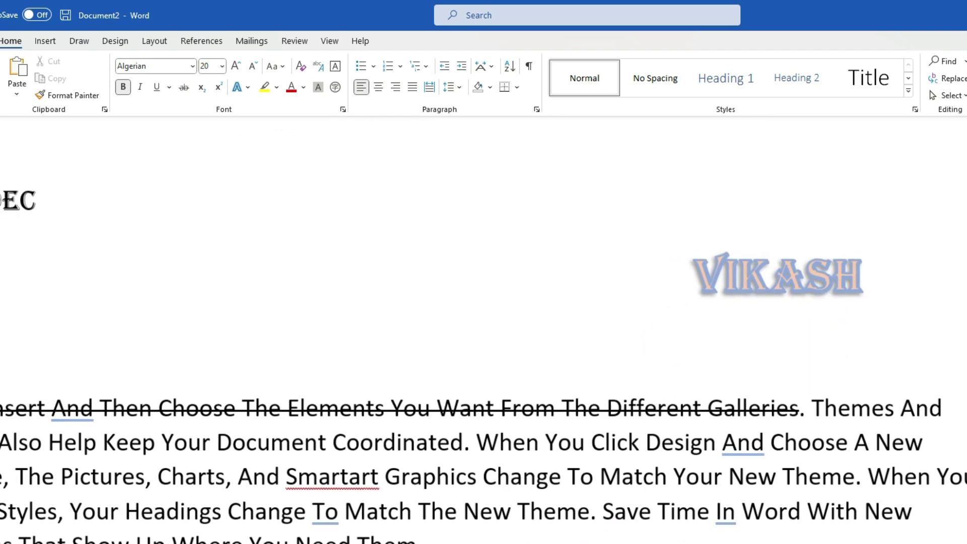
scroll(612, 472, down, 1)
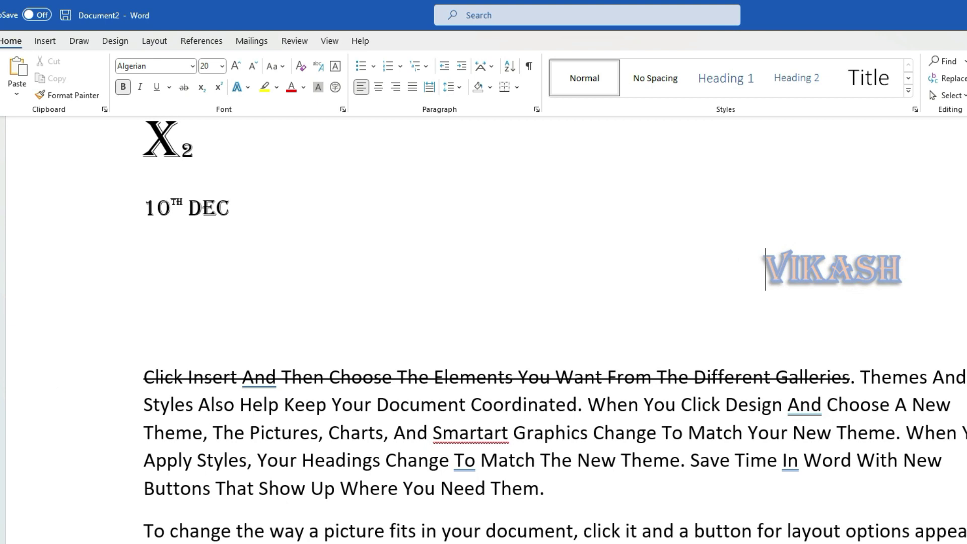
scroll(141, 206, down, 1)
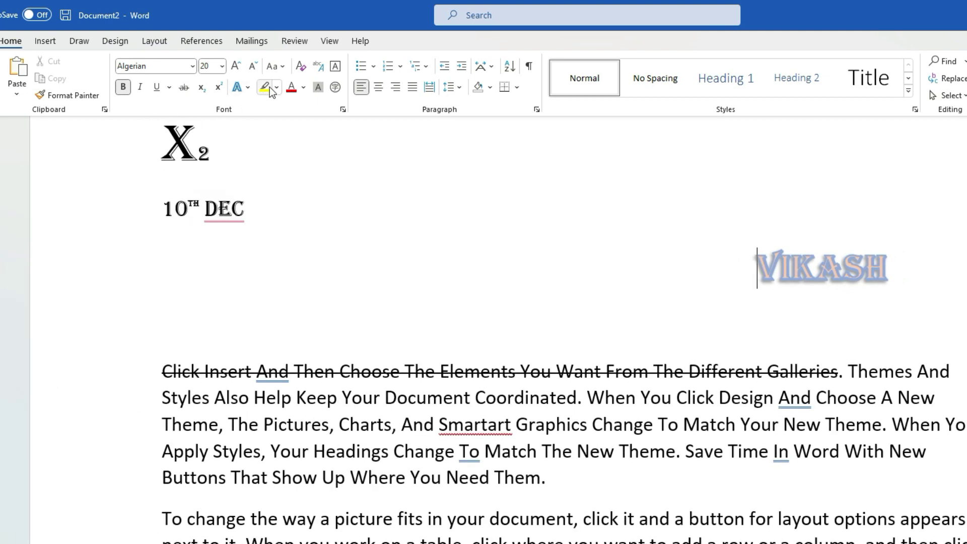
drag(161, 398, 576, 400)
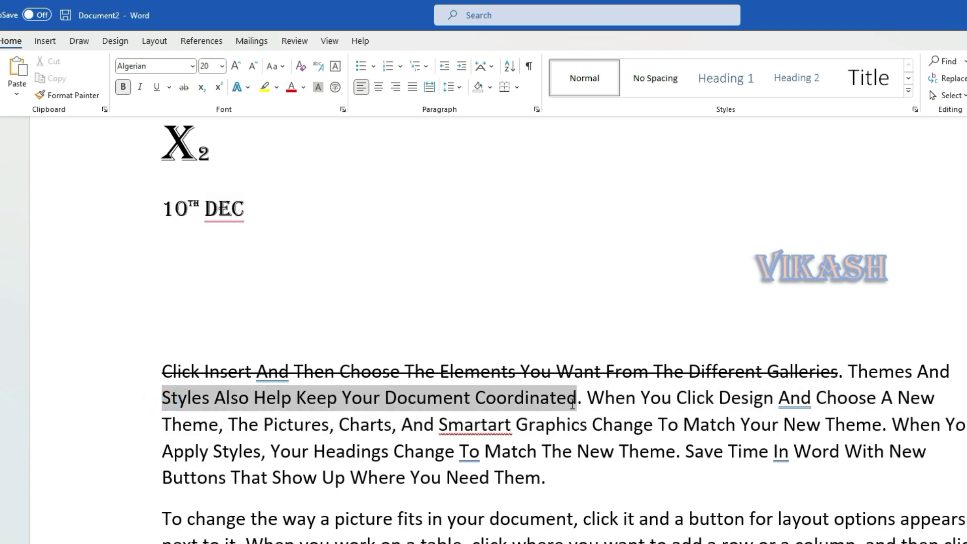
click(264, 87)
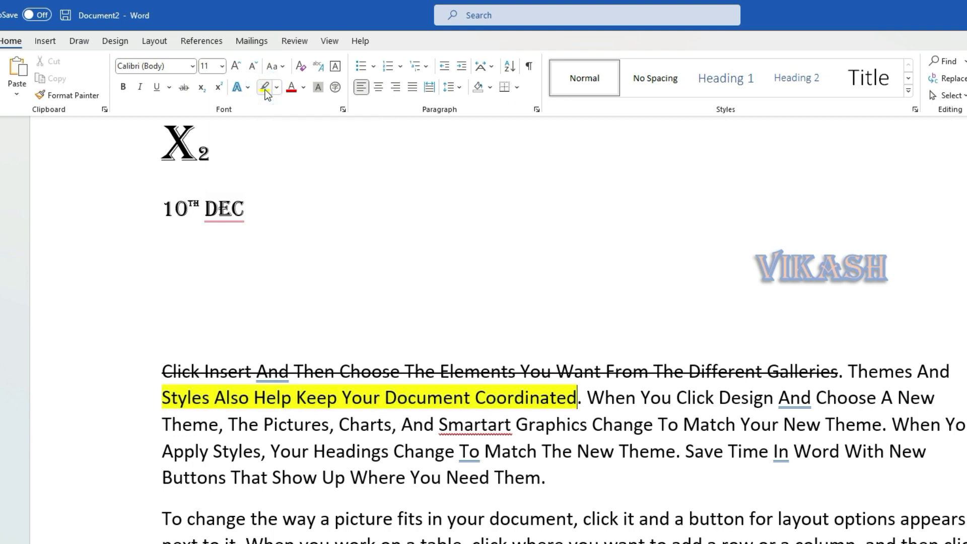
click(385, 430)
- Change the highlight on "Styles Also Help Keep Your Document Coordinated" to turquoise
drag(160, 398, 560, 385)
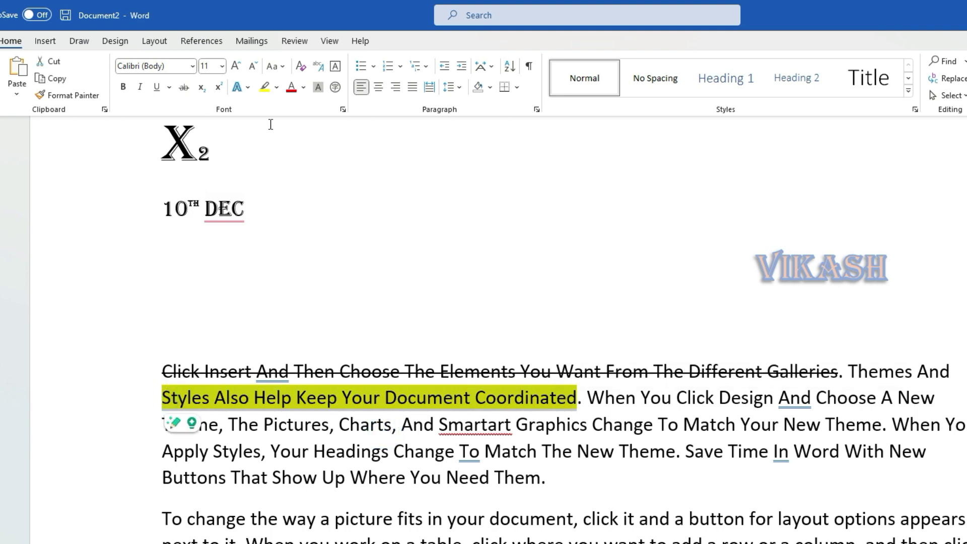
click(279, 91)
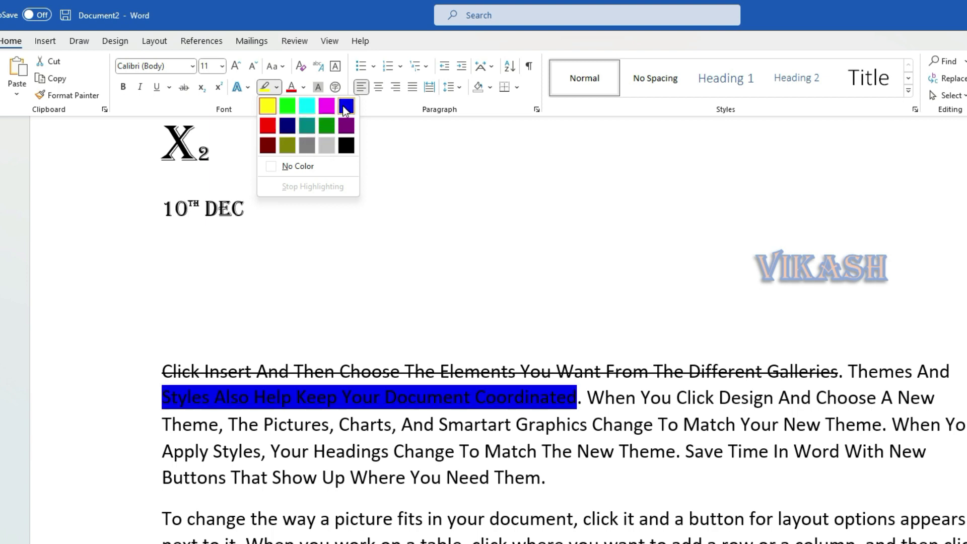
click(309, 112)
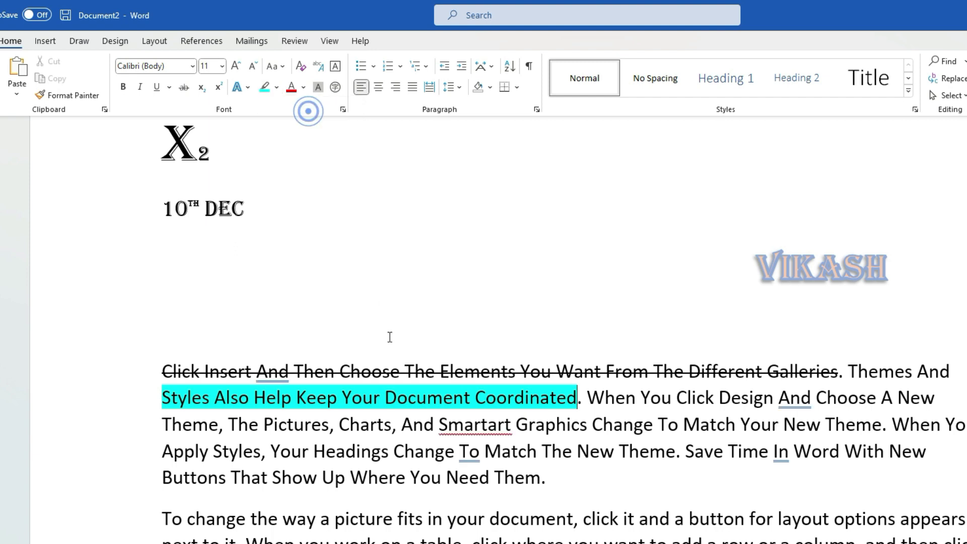
click(278, 89)
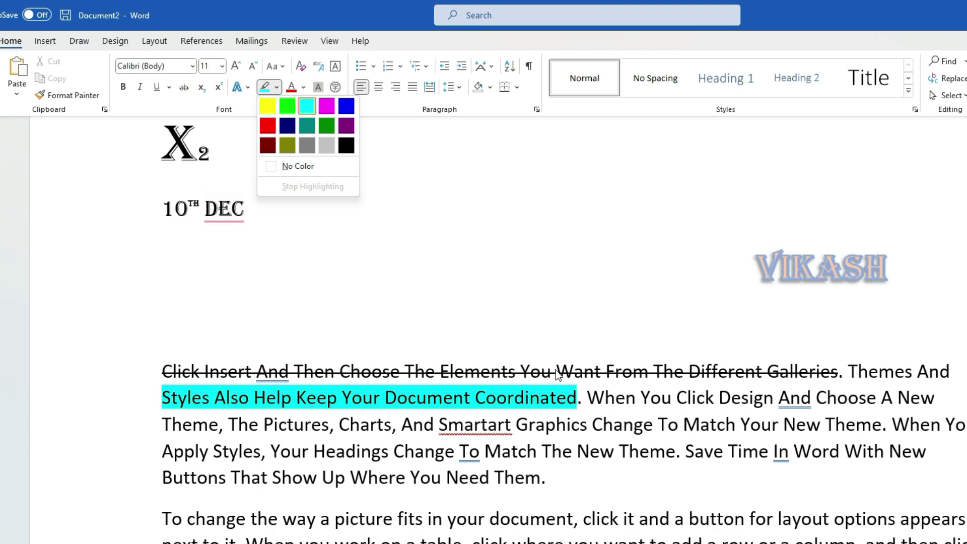
click(579, 397)
drag(579, 398, 188, 402)
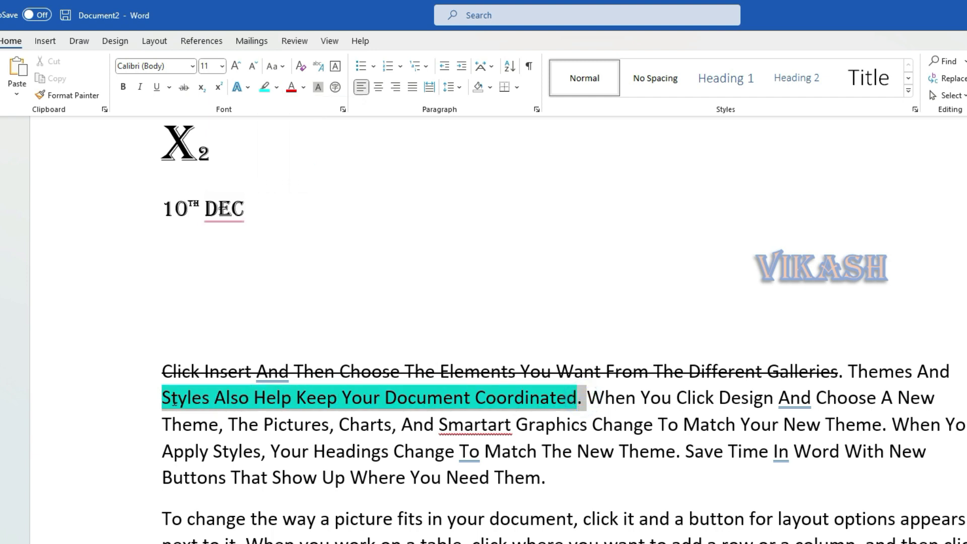
click(582, 449)
- Highlight the words "When You Click Design And Choose A New" in yellow
drag(587, 397, 926, 395)
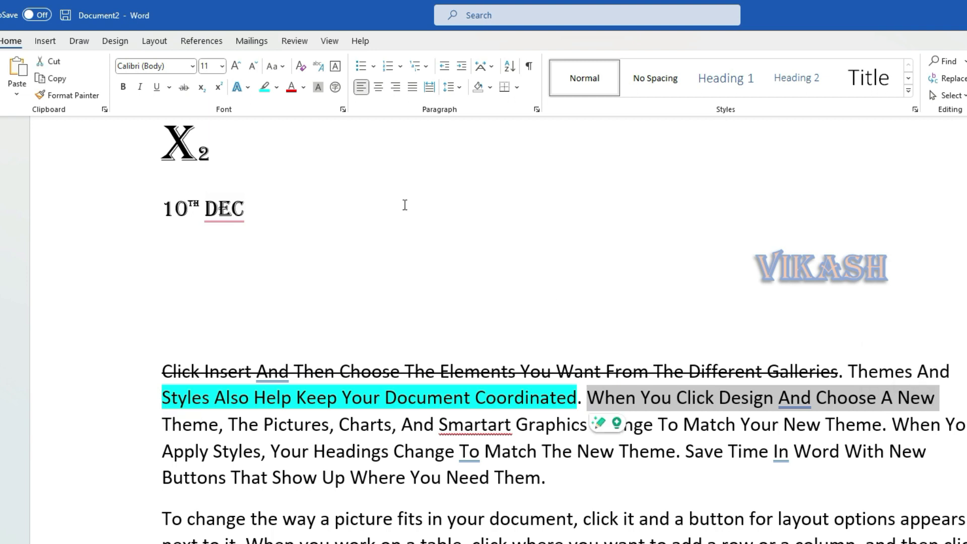
click(279, 92)
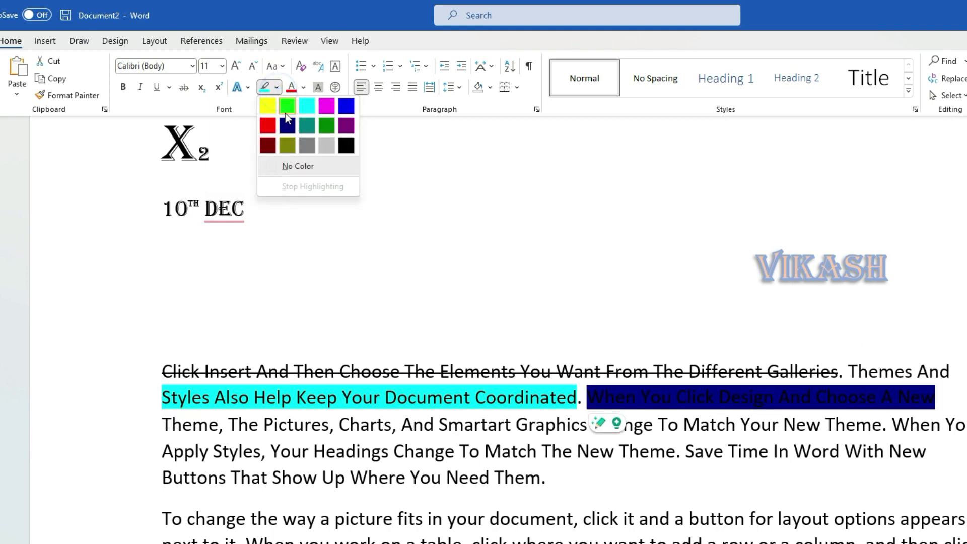
click(269, 109)
click(415, 428)
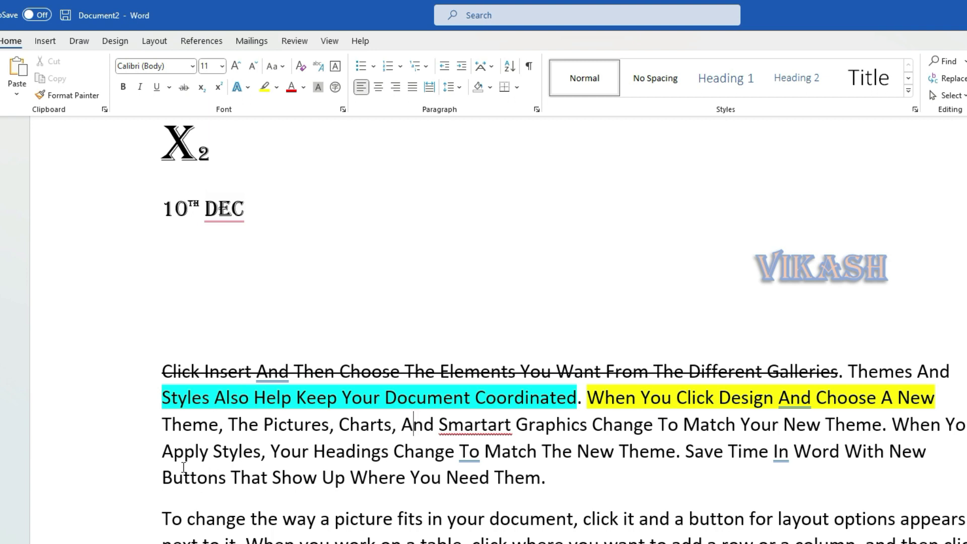
- Apply the red font colour to the phrase "The Pictures, Charts, And Smartart Graphics"
drag(229, 425, 557, 426)
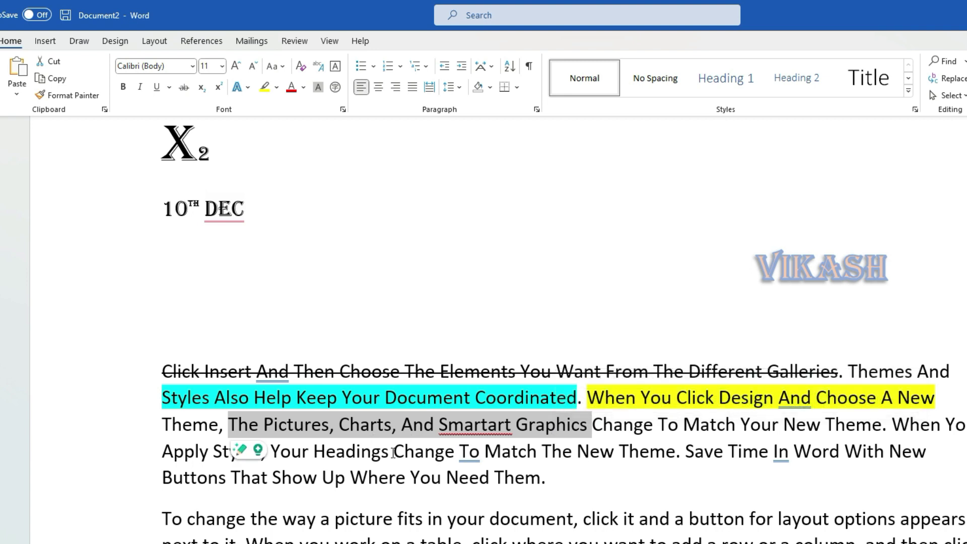
click(292, 90)
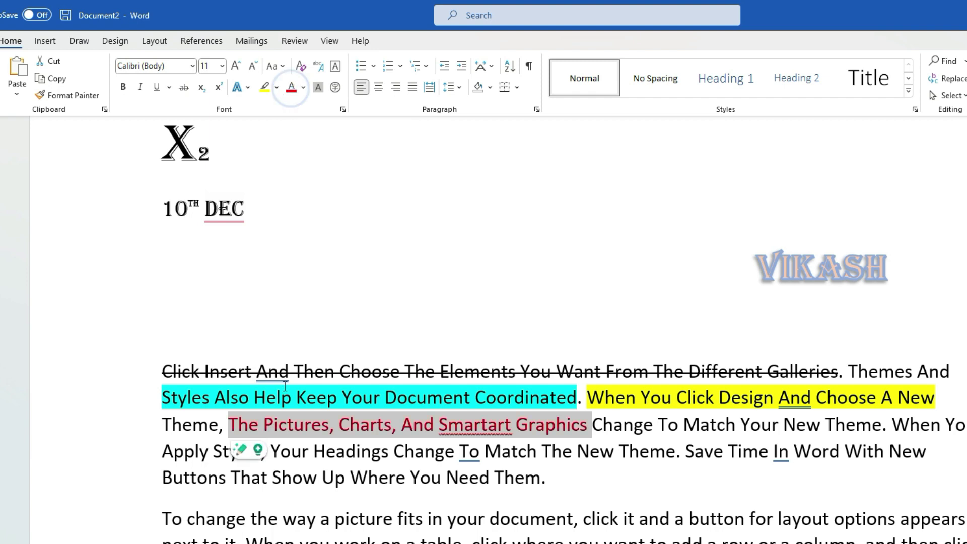
click(286, 428)
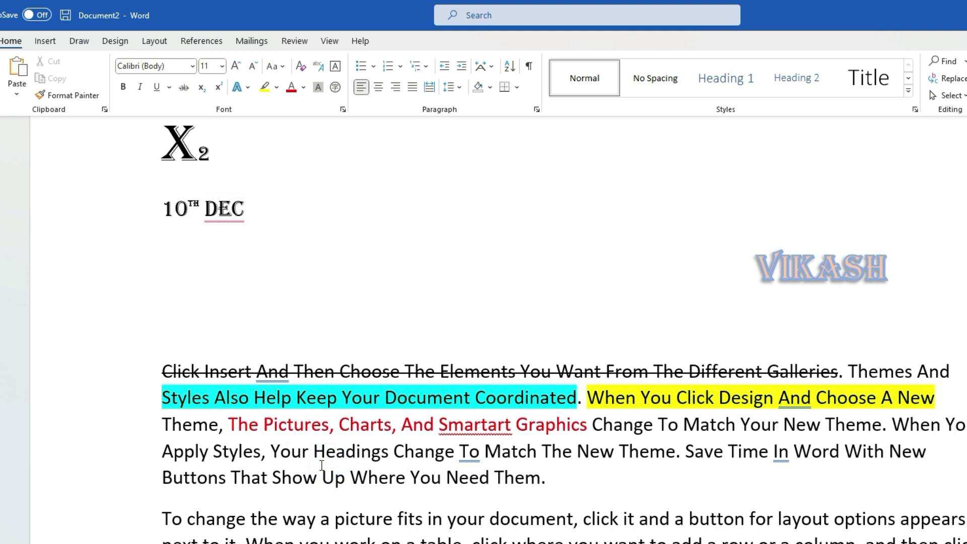
- Change the font colour of "The Pictures, Charts, And Smartart Graphics" to the light blue standard colour
drag(229, 424, 548, 425)
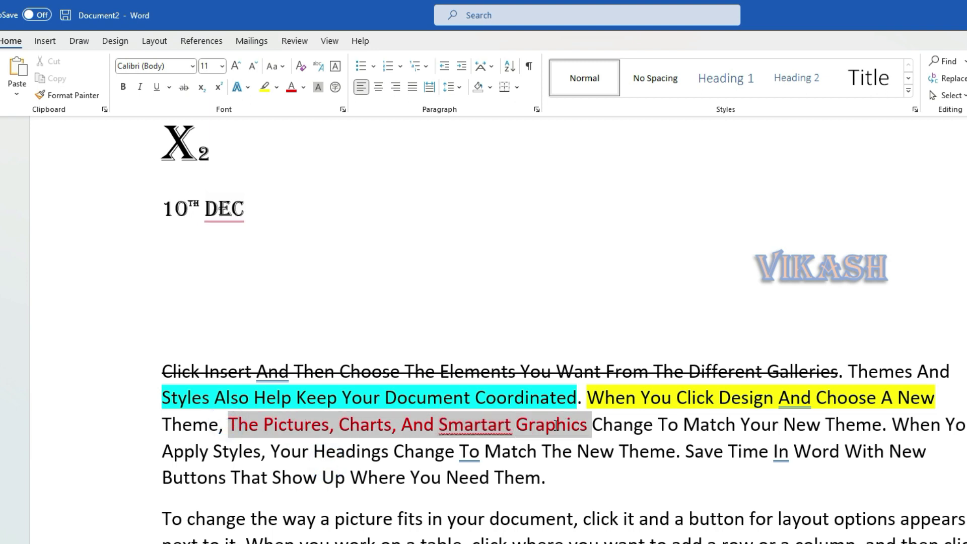
click(305, 90)
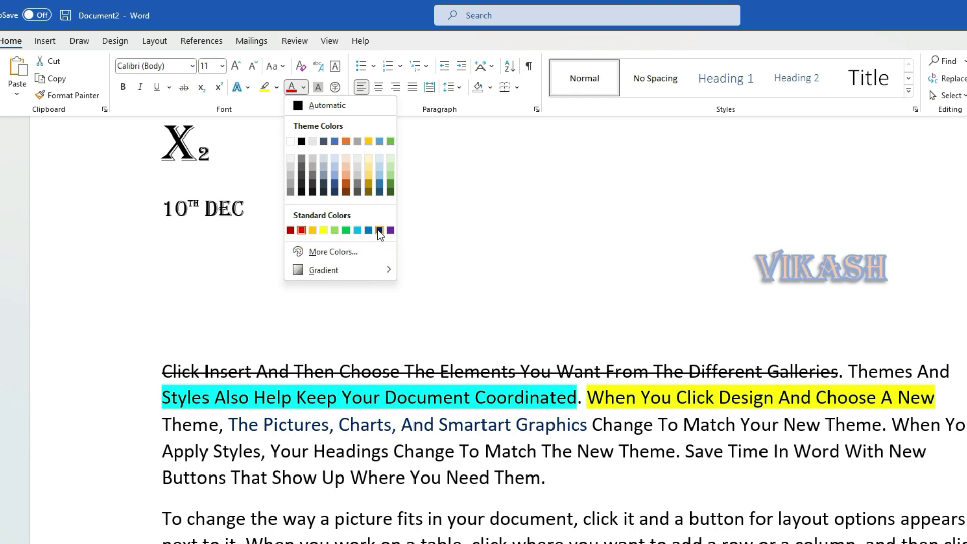
click(357, 231)
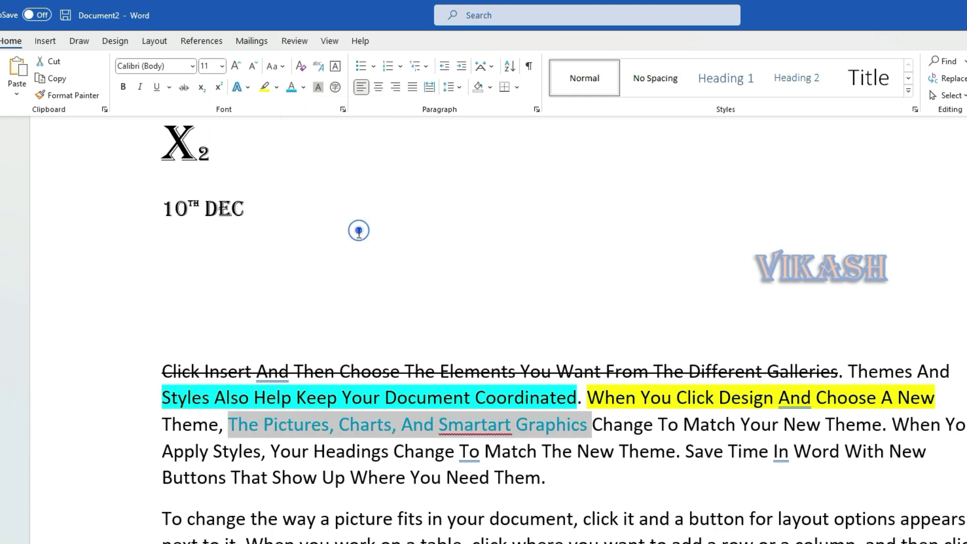
click(455, 469)
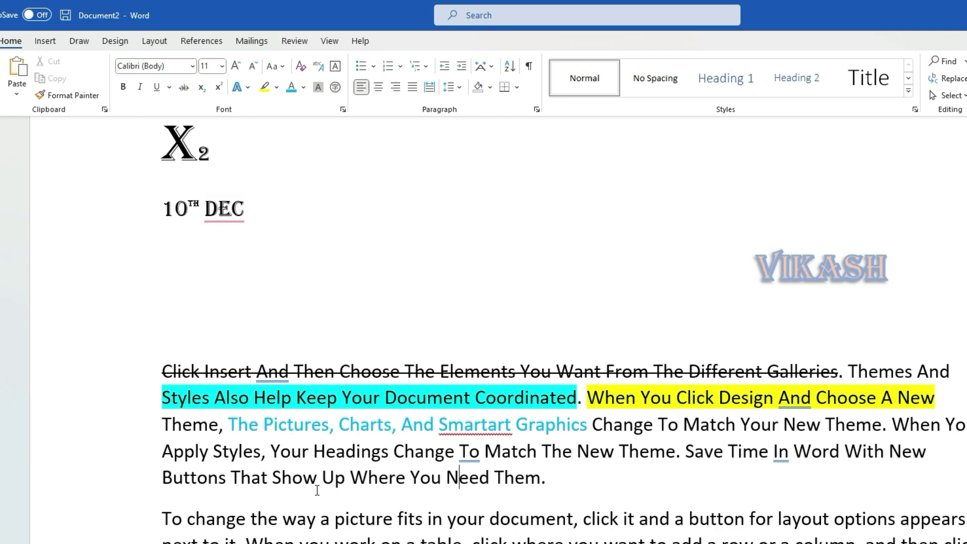
- Make the phrase "The Pictures, Charts, And Smartart Graphics" bold, italic and underlined
drag(229, 424, 561, 427)
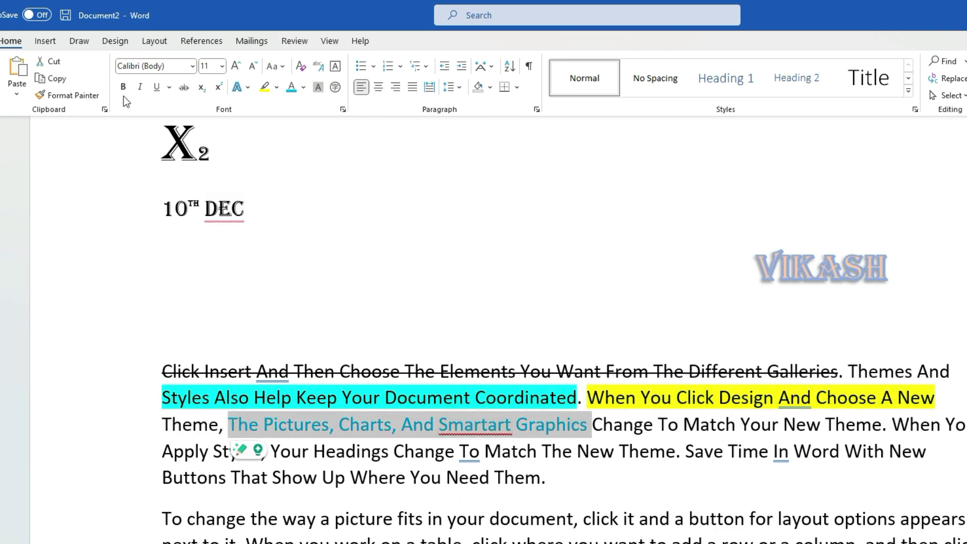
click(141, 89)
click(157, 88)
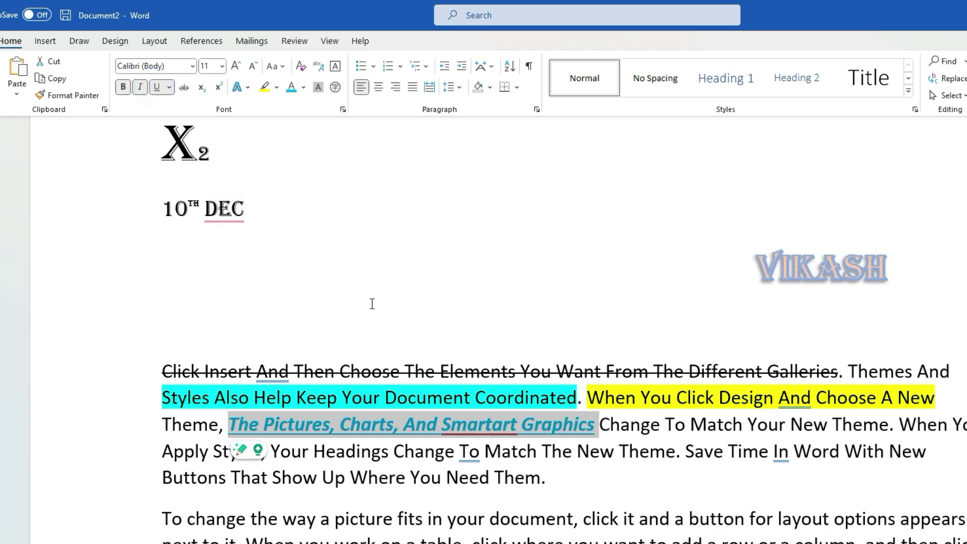
- Enlarge the underlined light blue phrase to font size 20 and reduce it to 16
click(223, 66)
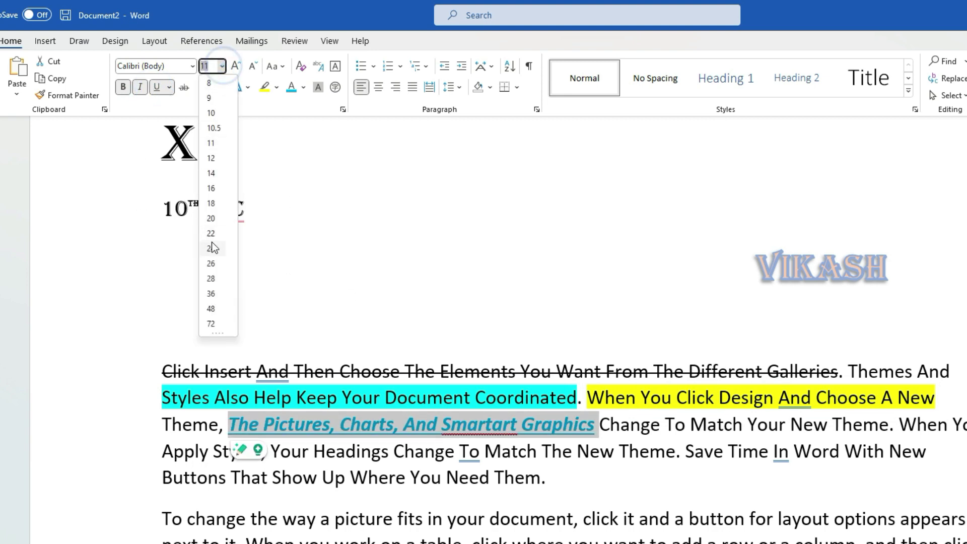
click(218, 224)
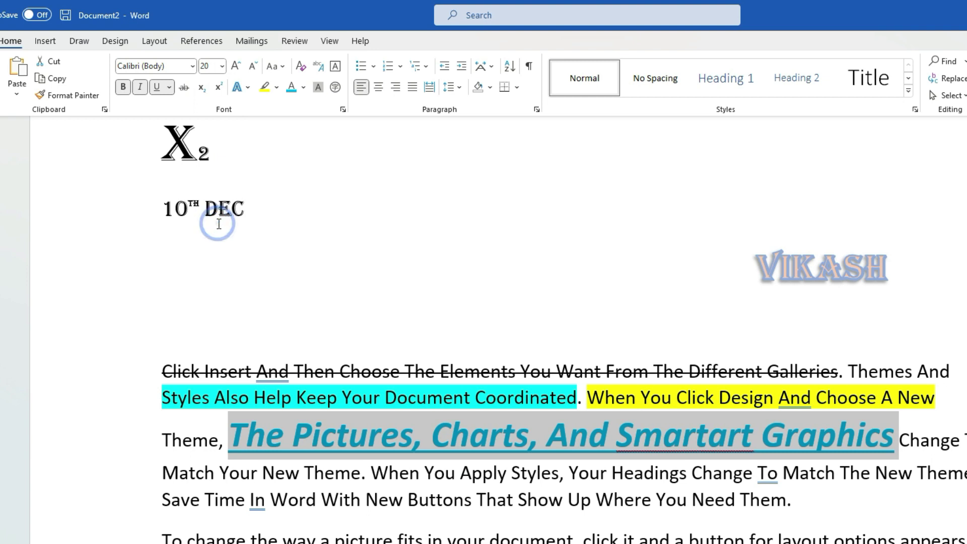
click(222, 65)
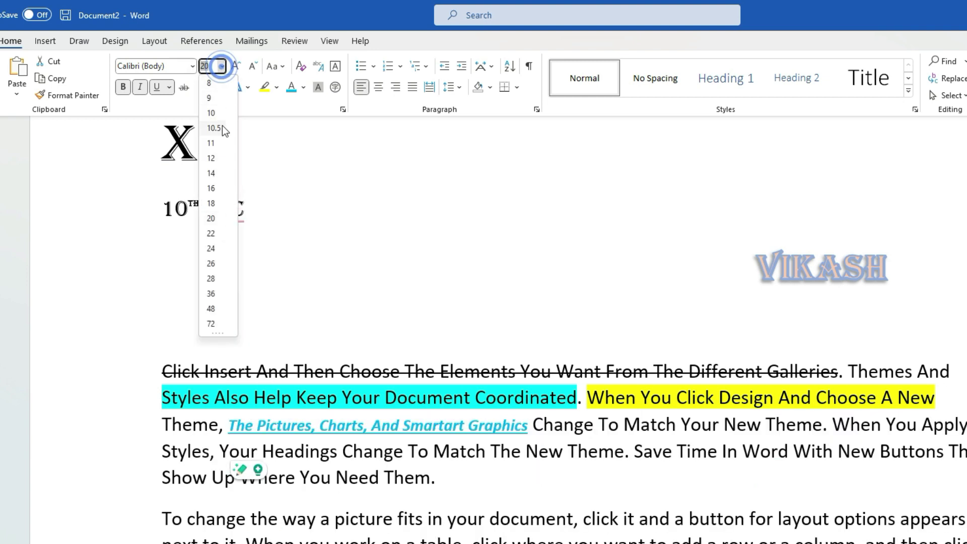
click(217, 189)
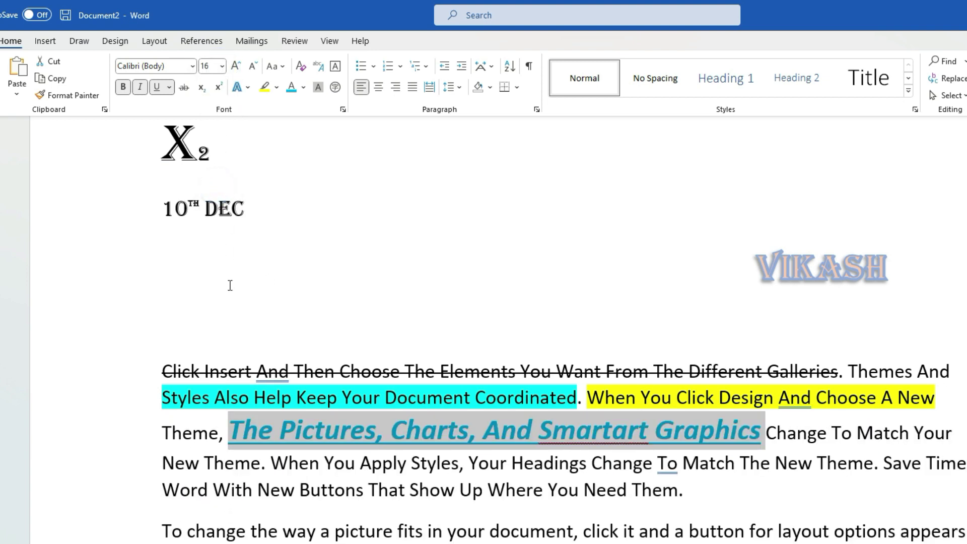
- Use Change Case to convert the underlined light blue phrase to lowercase and finally to UPPERCASE
click(282, 67)
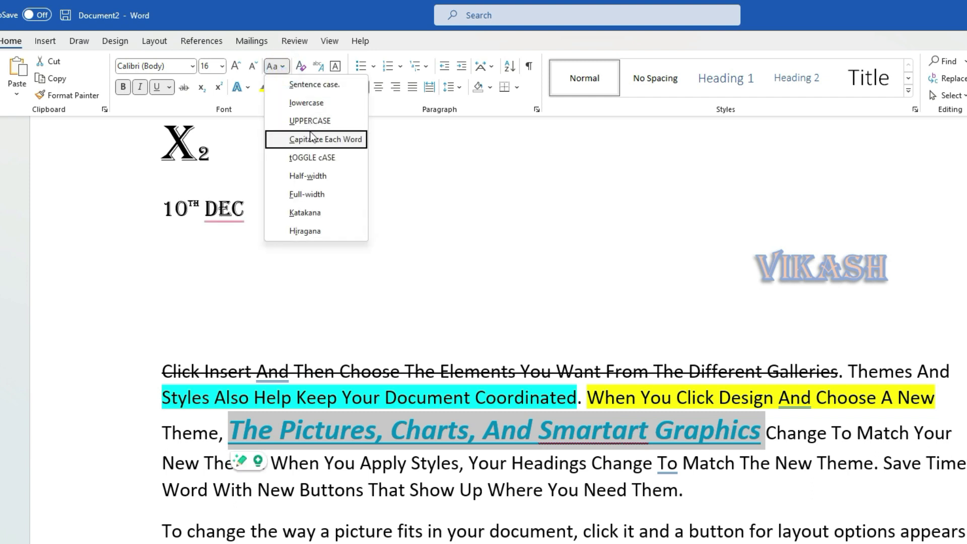
click(313, 107)
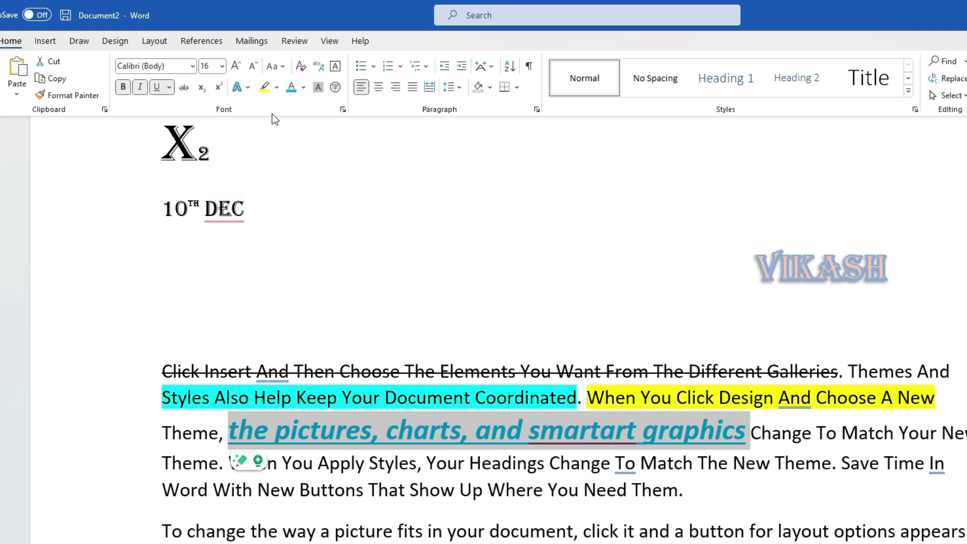
click(275, 66)
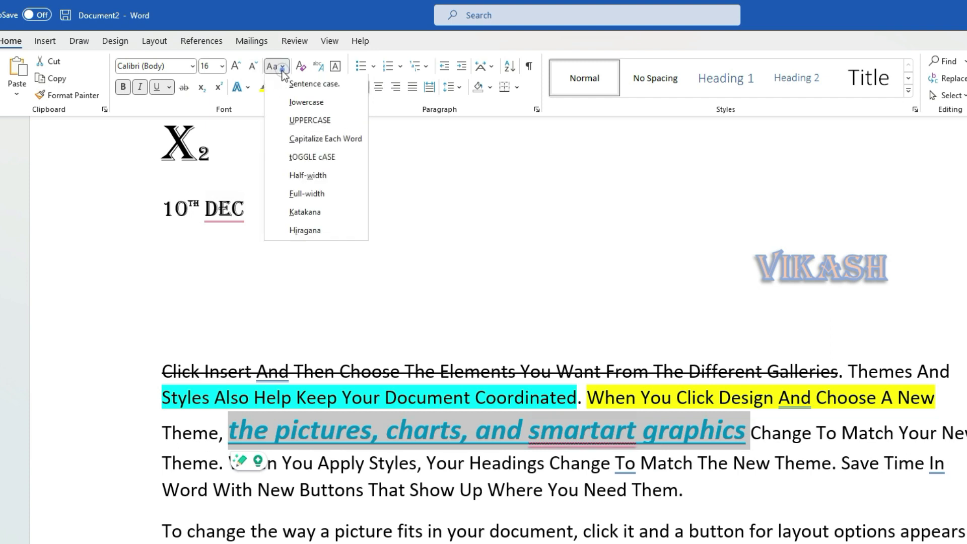
click(297, 118)
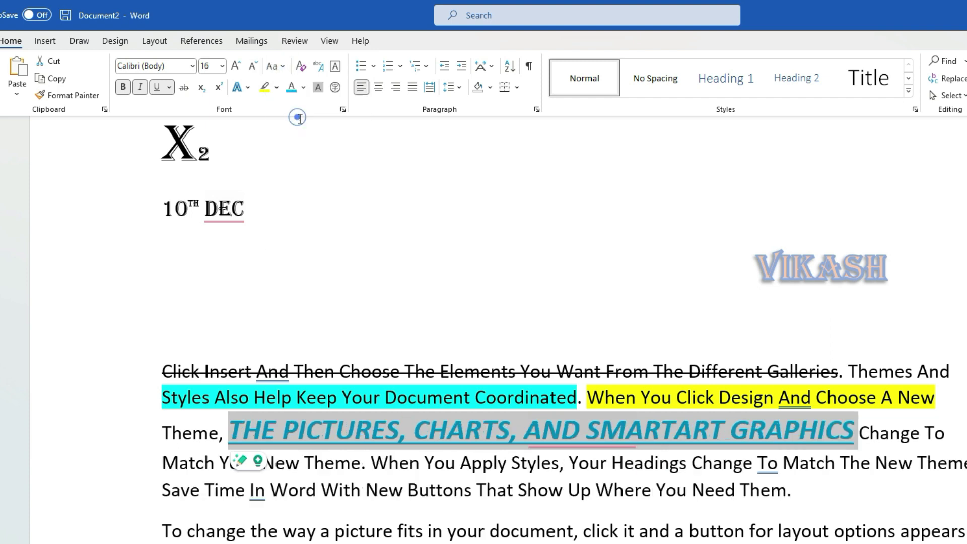
click(339, 465)
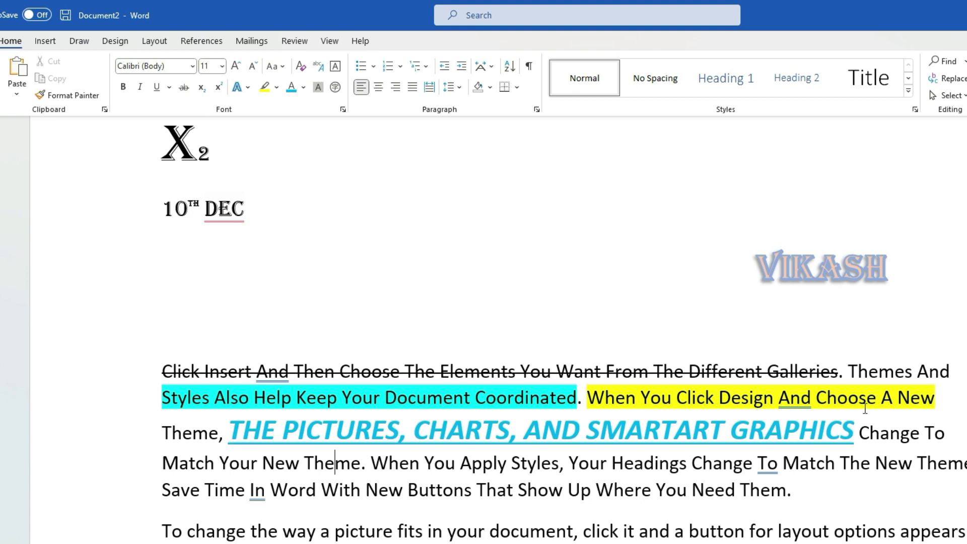
click(154, 530)
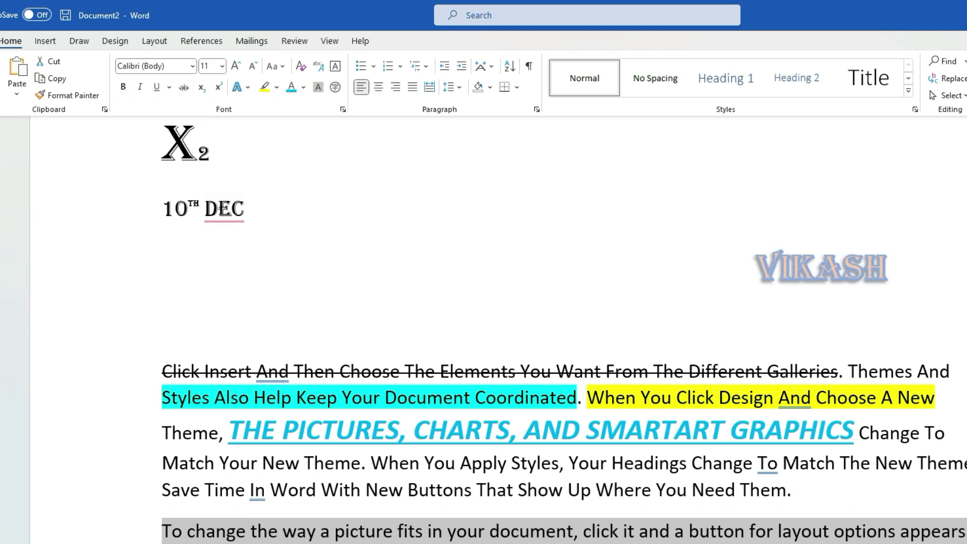
click(222, 208)
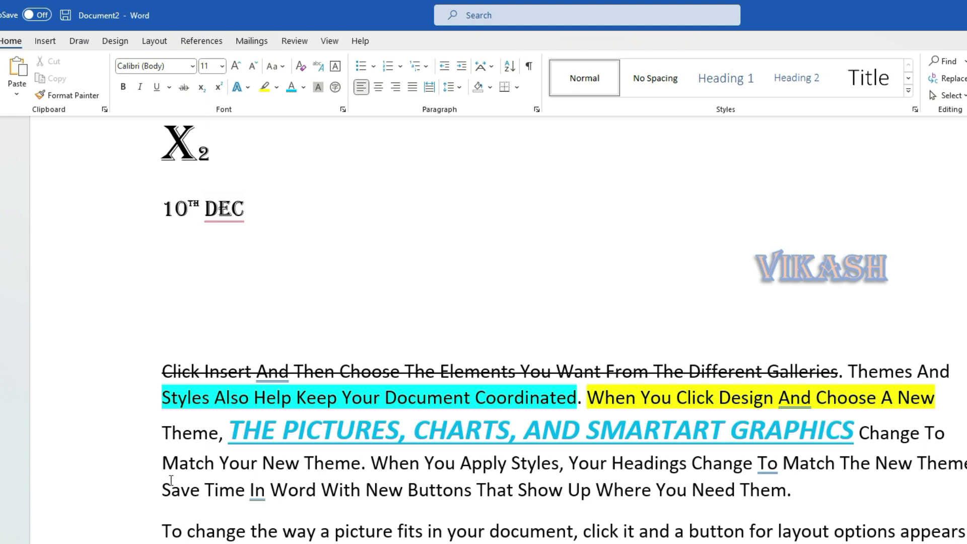
- Copy the formatting of "THE PICTURES" onto "To change the way a picture fits in your document, click it and a button" with Format Painter
drag(229, 432, 399, 434)
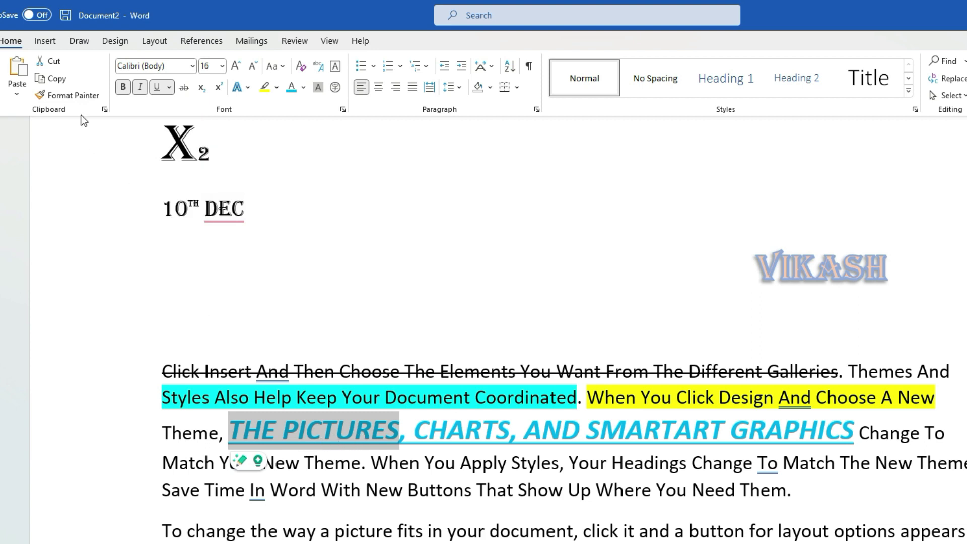
click(73, 97)
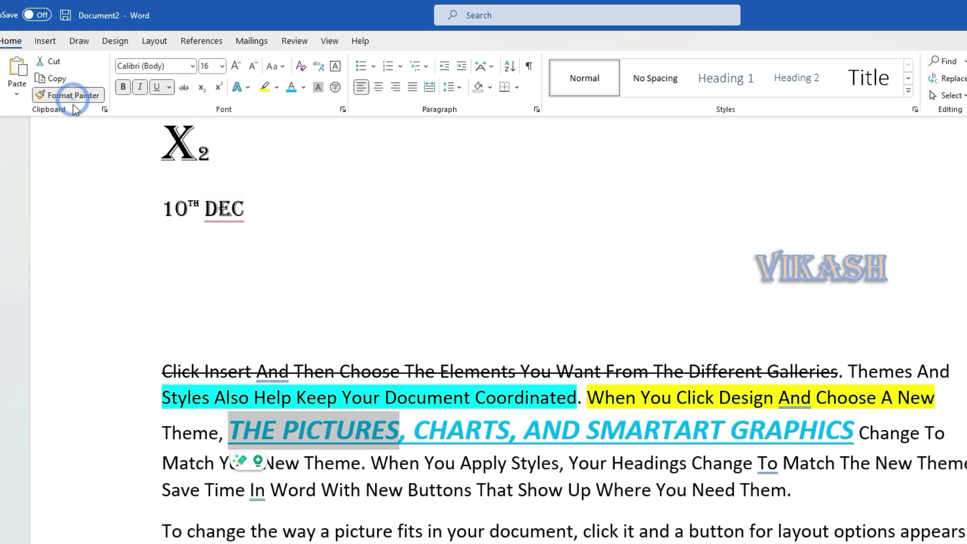
drag(249, 486, 256, 490)
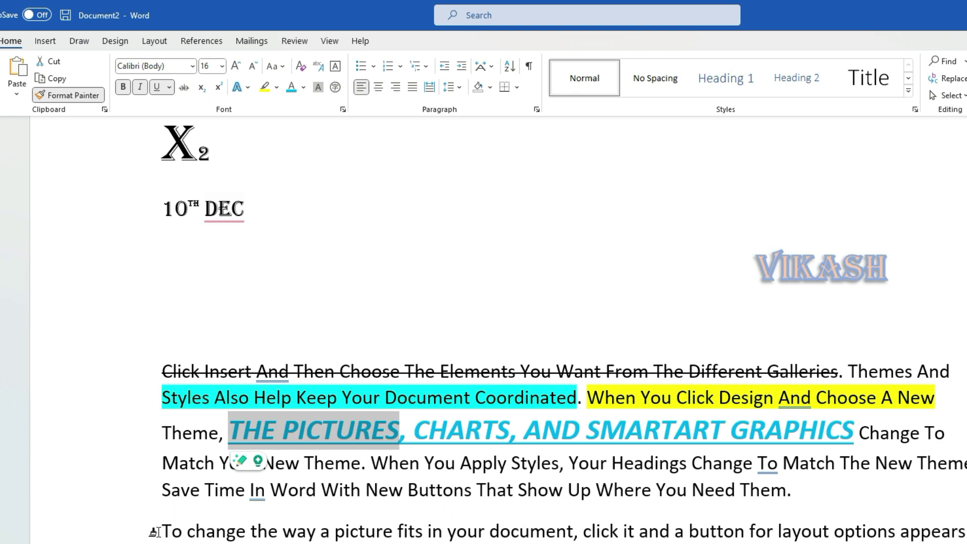
click(157, 531)
mouse_move(158, 532)
mouse_down()
mouse_move(538, 542)
mouse_move(706, 531)
mouse_up()
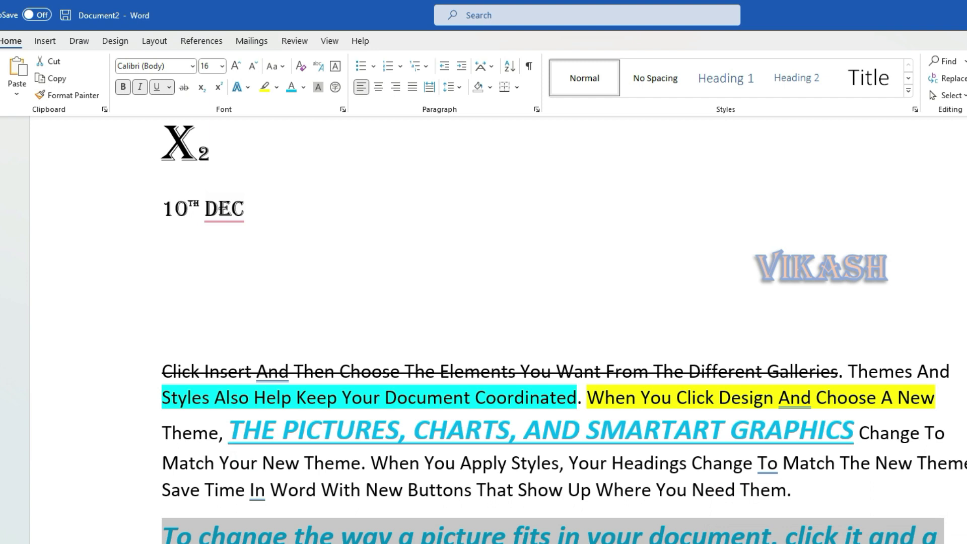
click(596, 446)
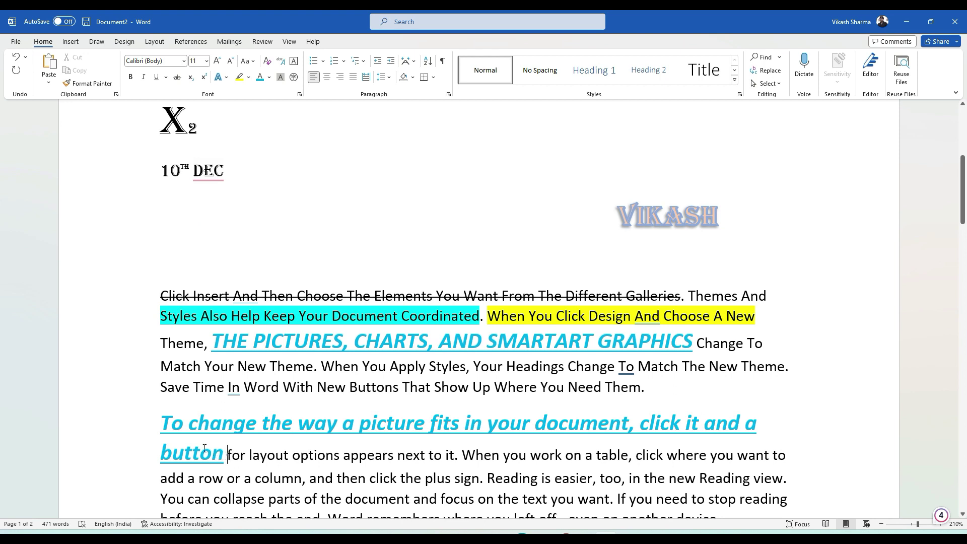
- Clear all formatting from the underlined light blue text that begins "To change the way a picture fits in your document"
triple_click(227, 453)
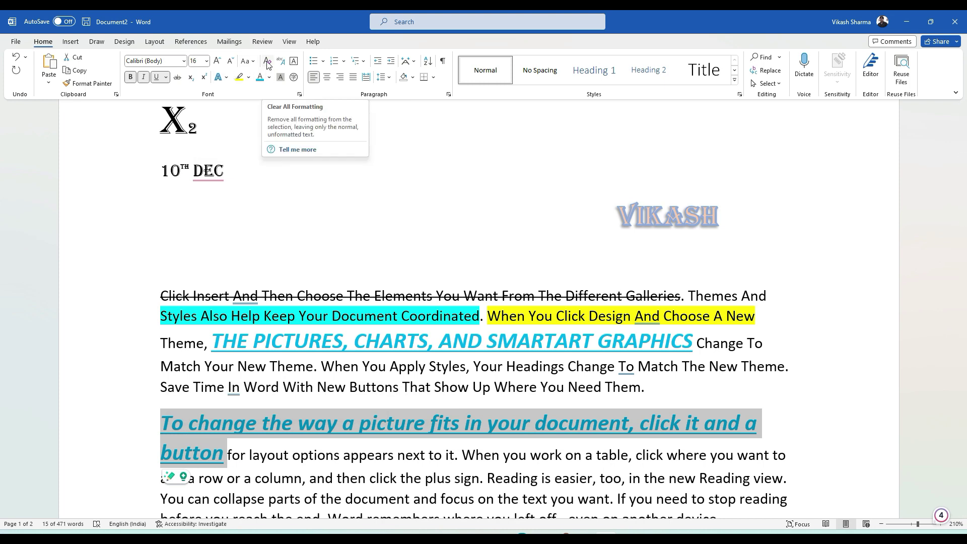
click(267, 62)
click(403, 418)
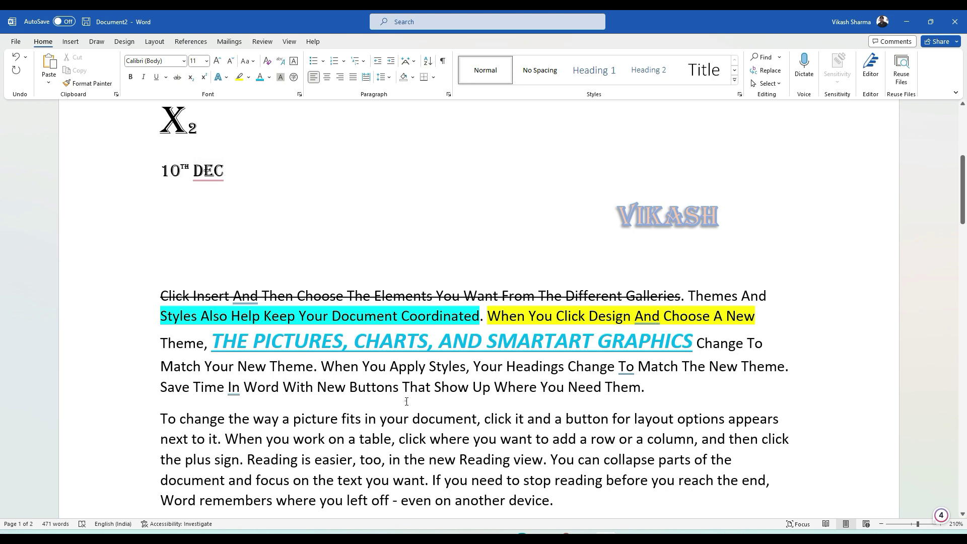
- Insert an empty paragraph after the paragraph ending "even on another device."
scroll(406, 401, down, 5)
scroll(553, 361, up, 2)
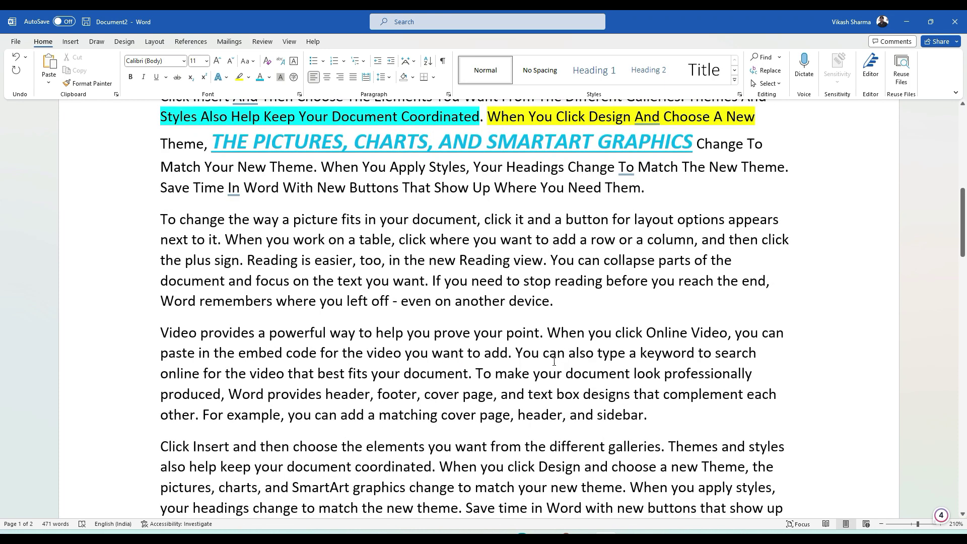
click(568, 301)
key(Return)
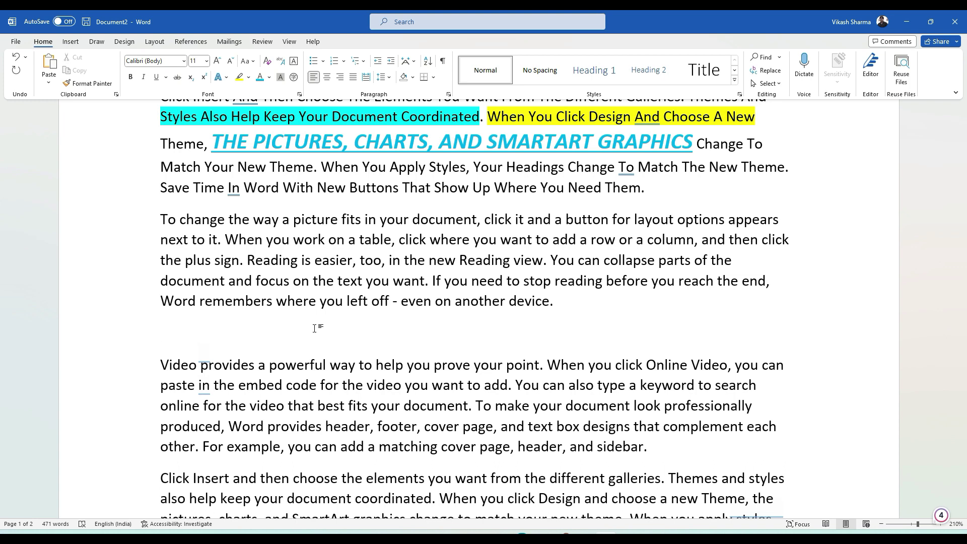
- Copy the phrase "To change the way a picture fits in your document" and paste it on four separate lines starting at the empty paragraph
drag(164, 218, 477, 220)
key(ctrl+c)
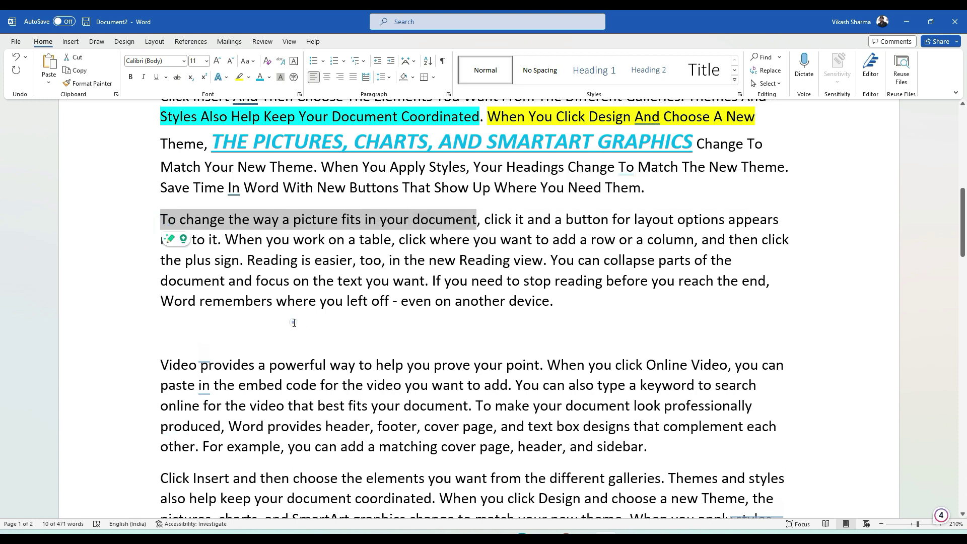
click(292, 321)
key(ctrl+v)
key(Return)
key(ctrl+v)
key(Return)
key(ctrl+v)
key(Return)
key(ctrl+v)
key(Return)
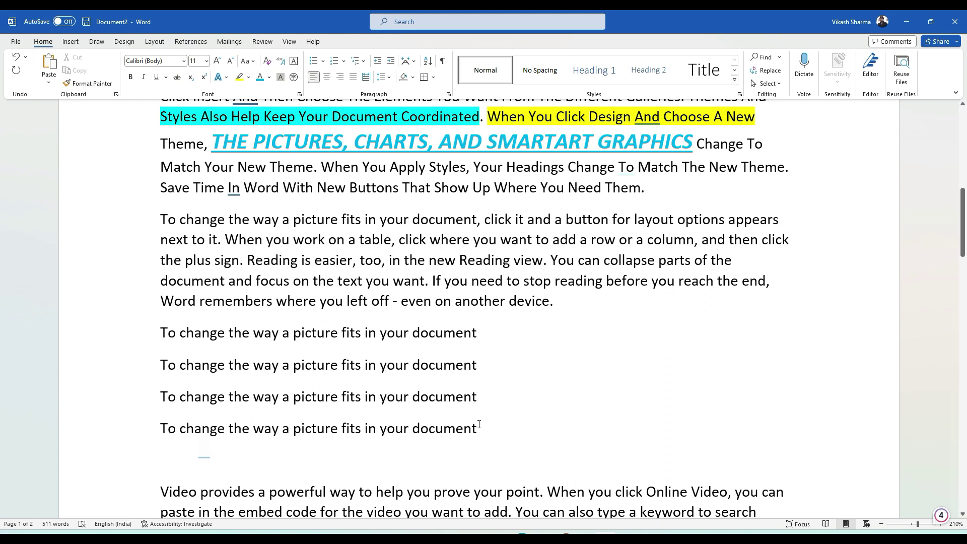
- Format the four pasted lines as a bulleted list with the arrowhead bullet style
drag(482, 430, 161, 333)
click(160, 335)
click(477, 428)
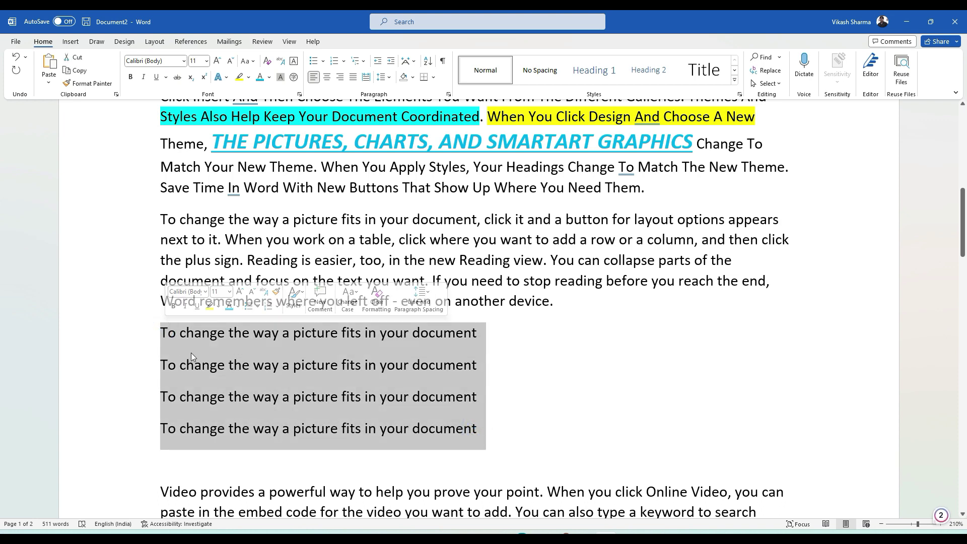
click(314, 61)
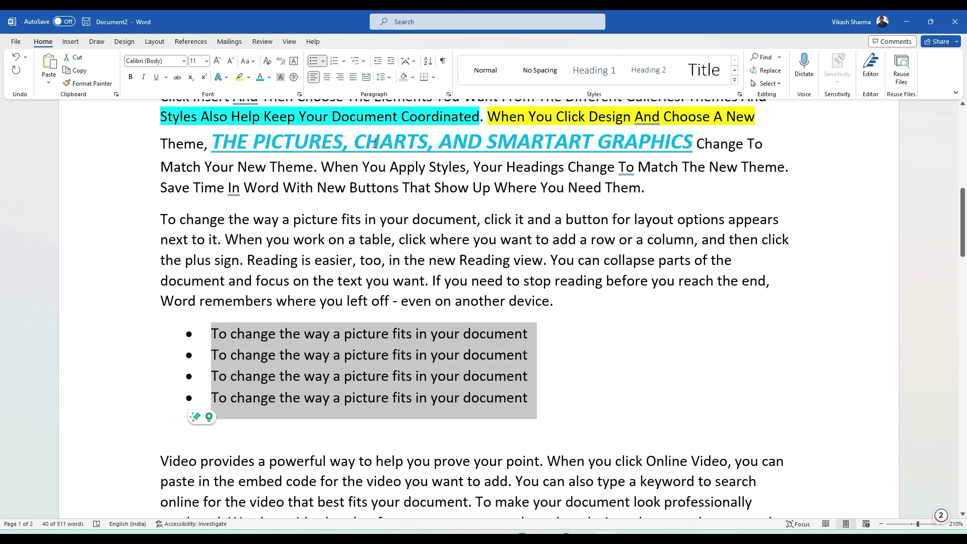
click(323, 61)
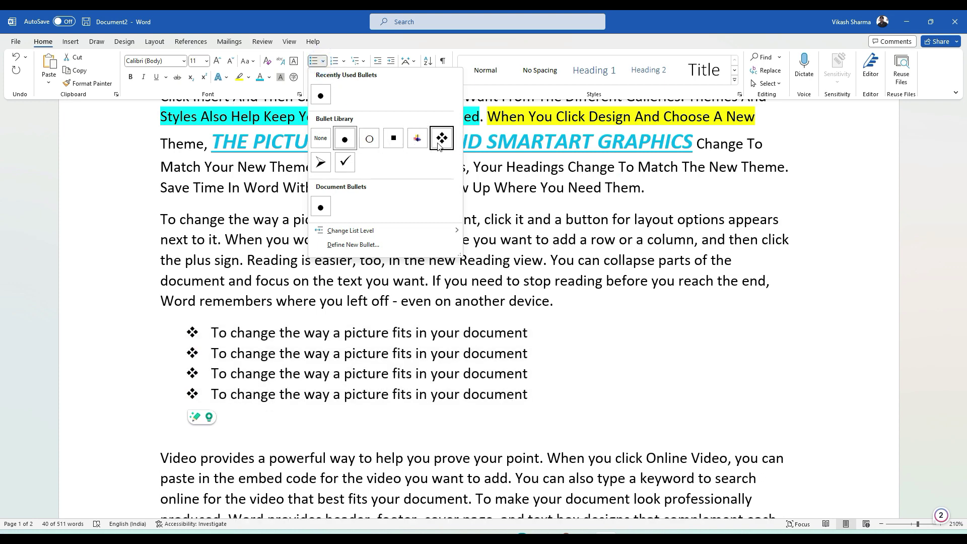
click(327, 169)
click(300, 394)
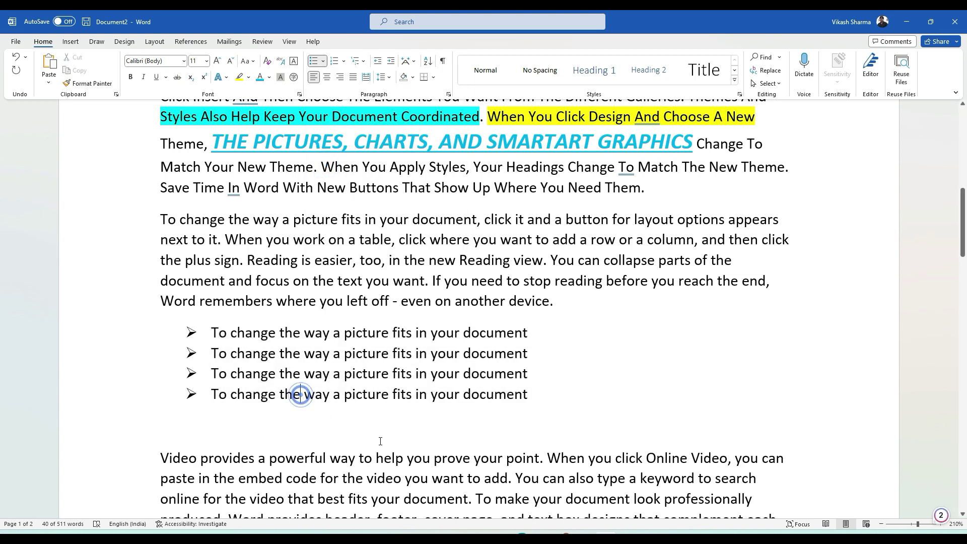
- Add three more items reading "To", "This'" and "That" at the end of the bulleted list
click(527, 395)
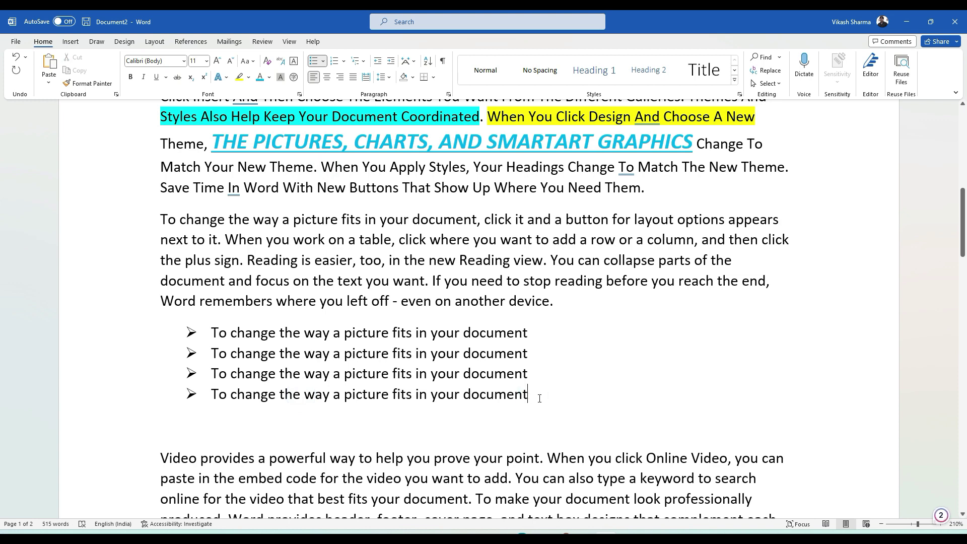
key(Return)
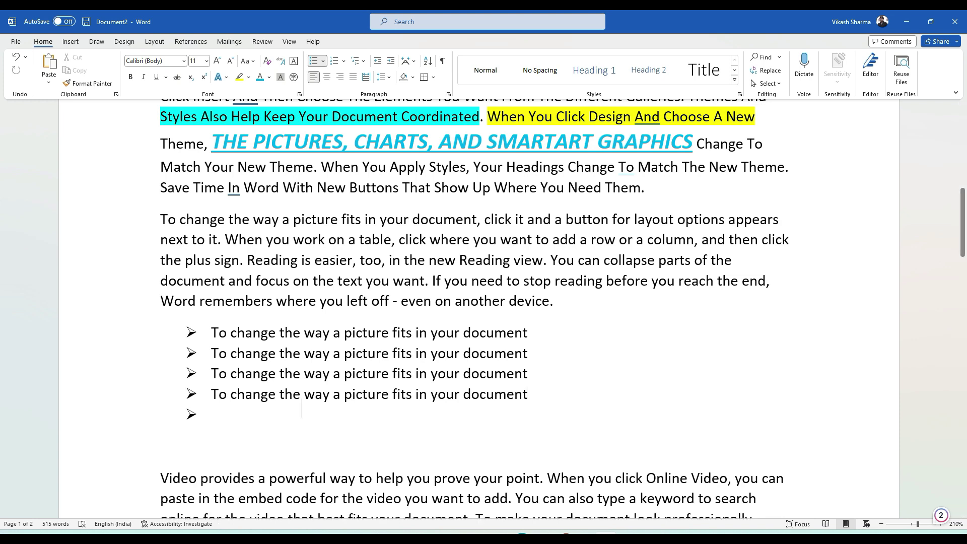
text(to)
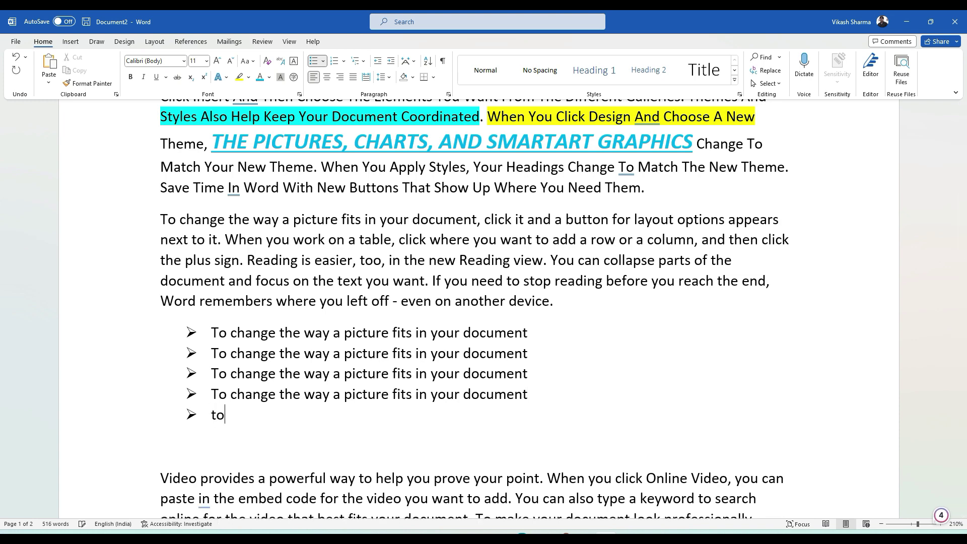
key(Return)
text(this')
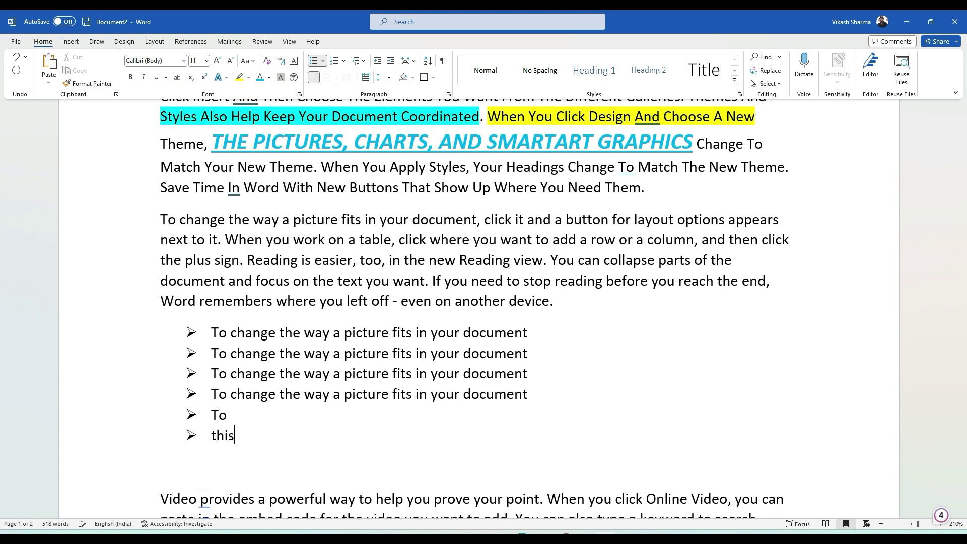
key(Return)
text(that)
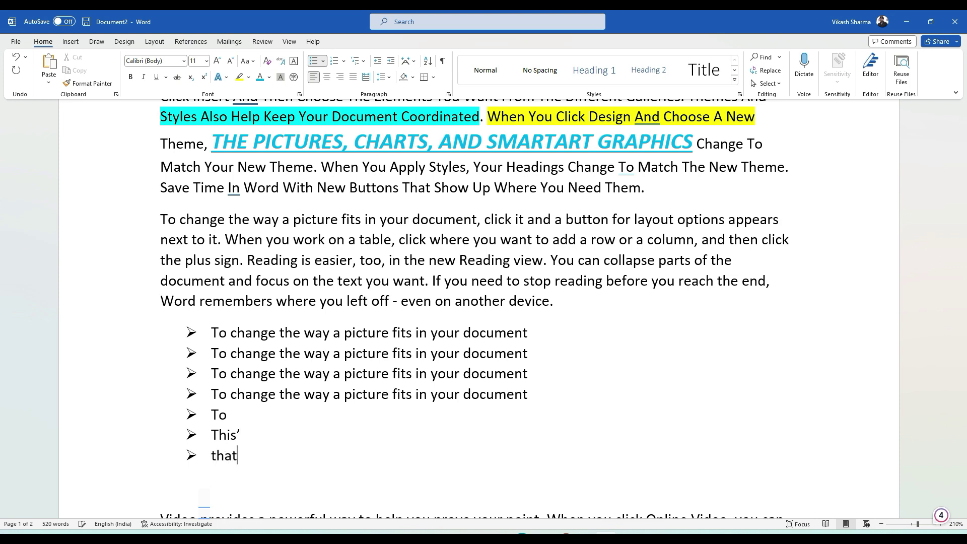
- End the bulleted list and add the unbulleted lines "This" and "Is" below it, separated by an empty line
key(Return)
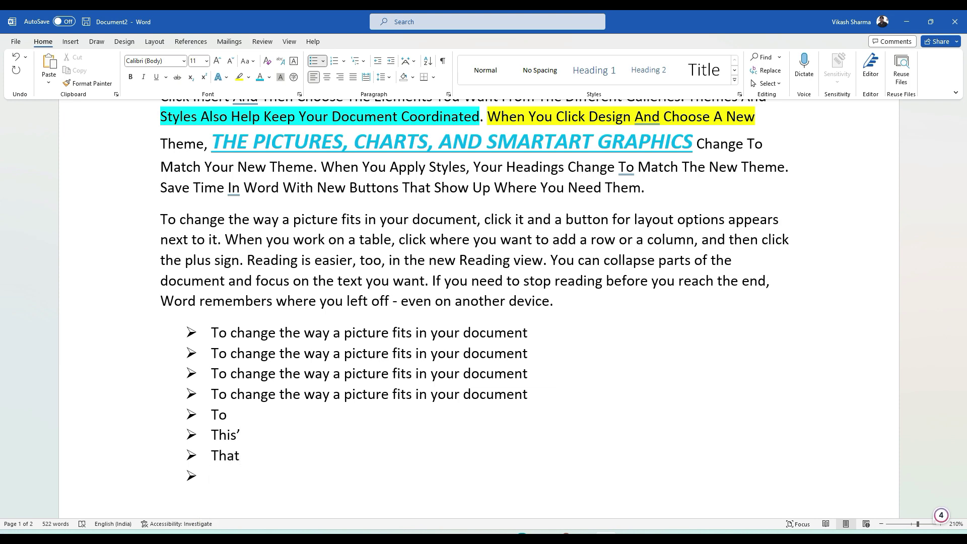
key(BackSpace)
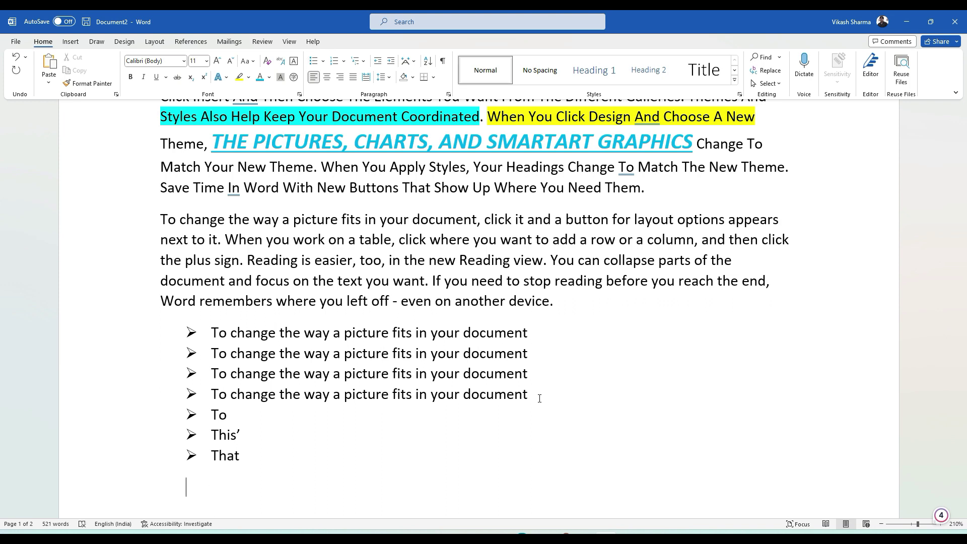
text(this)
key(Return)
key(Return)
text(Is)
key(Return)
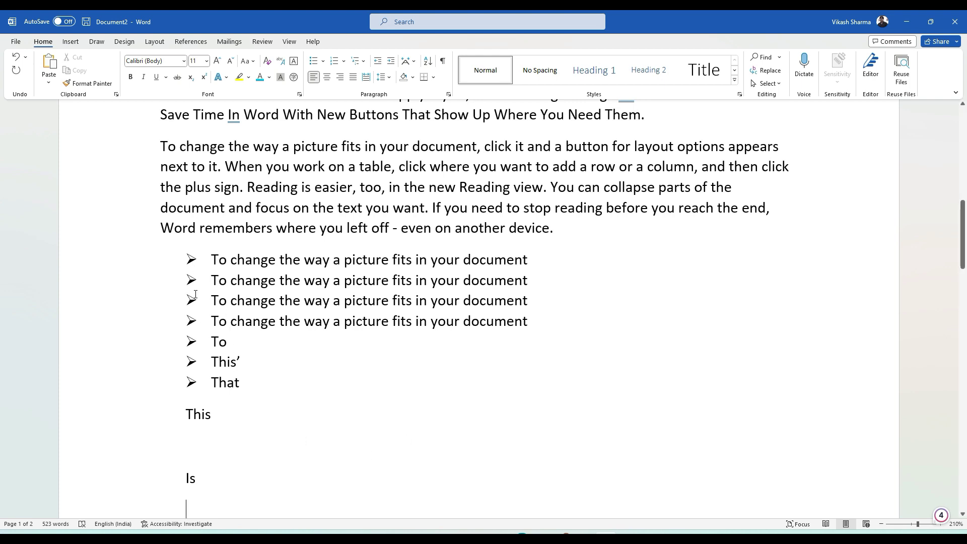
- Change the bullets of the whole list to the solid round style
click(187, 258)
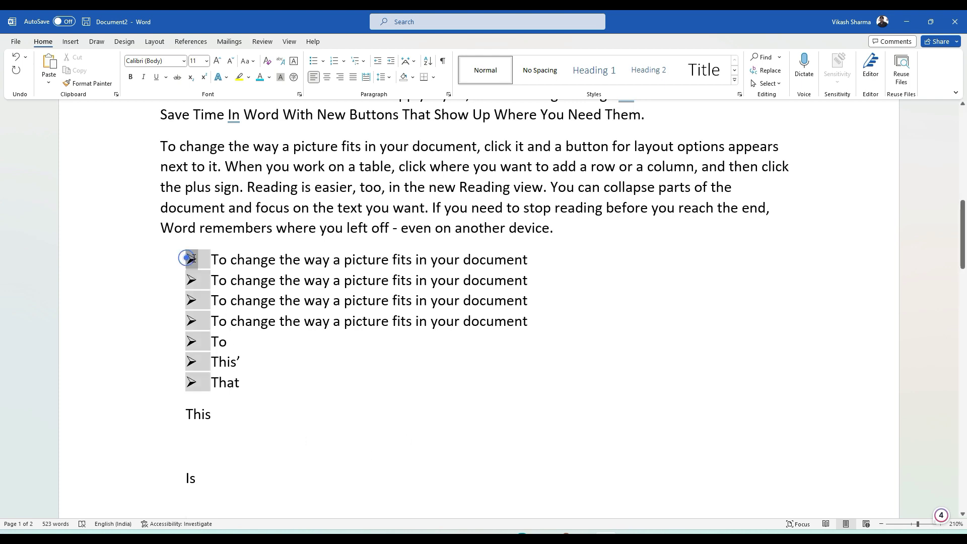
click(259, 382)
drag(181, 382, 177, 259)
click(323, 61)
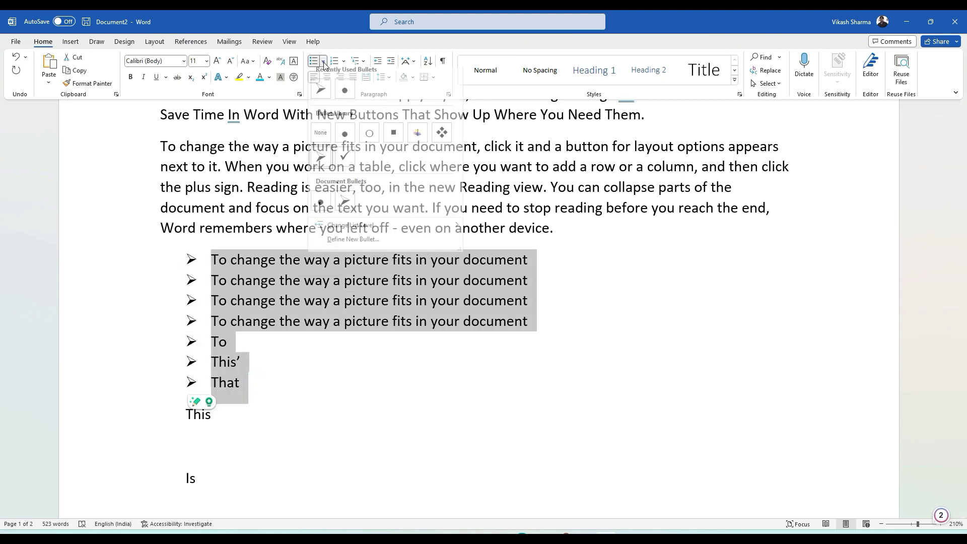
click(351, 142)
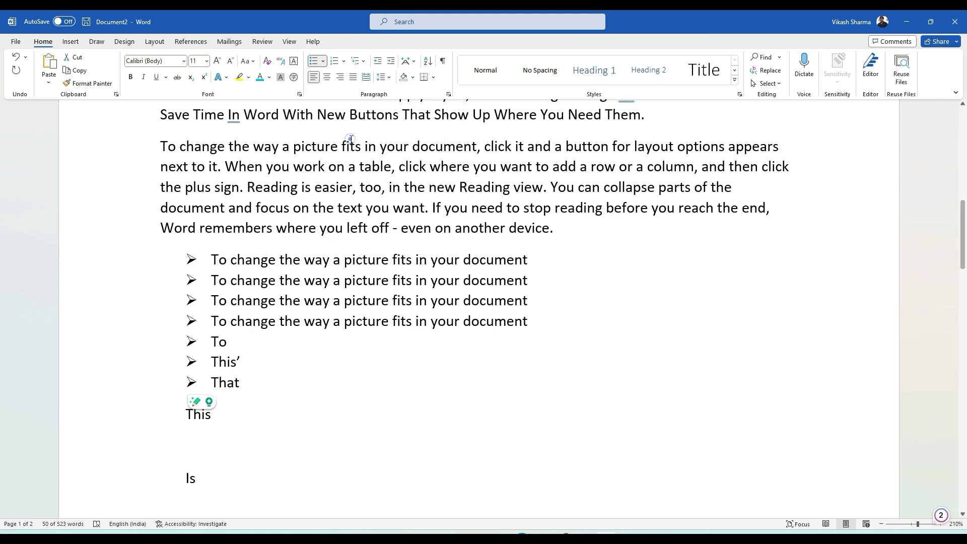
click(341, 348)
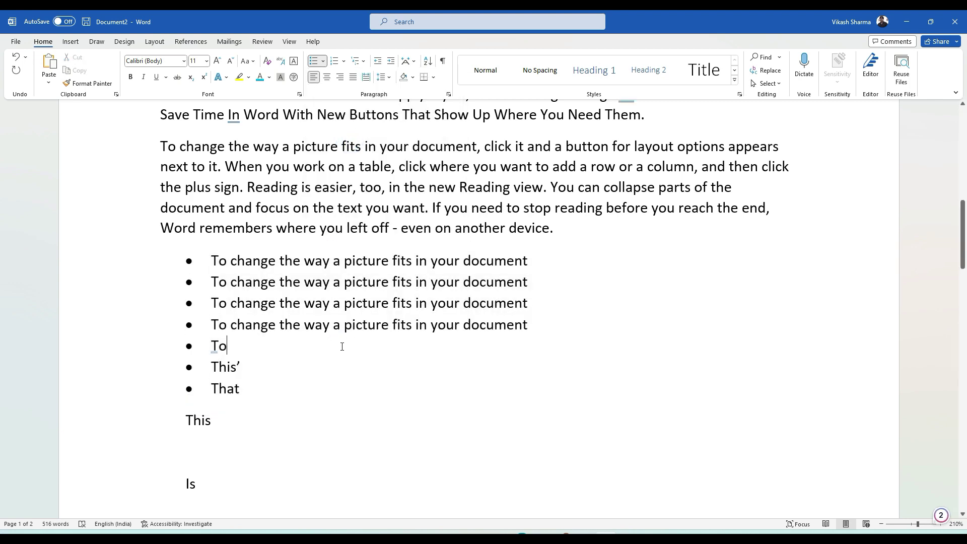
- Delete the list items "To", "This'" and "That"
click(255, 395)
shift+click(165, 346)
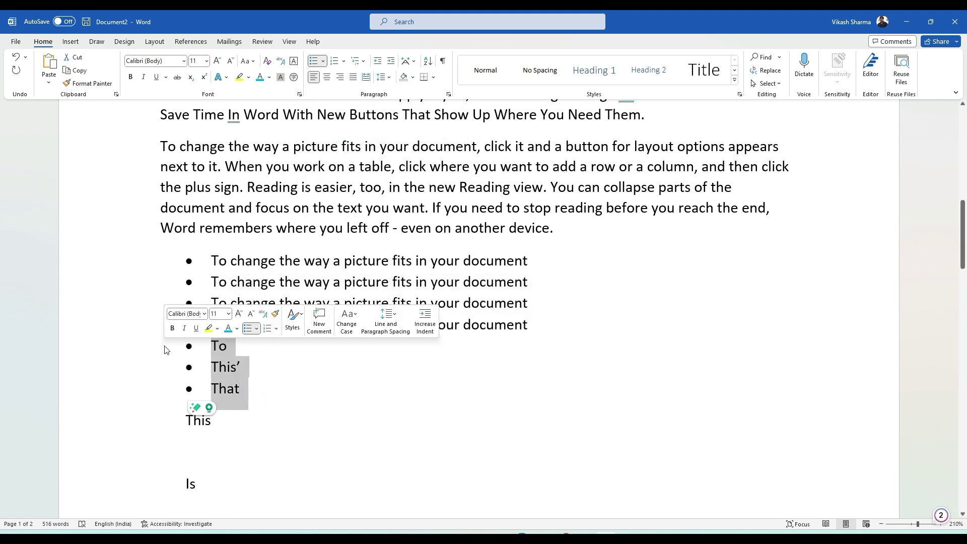
key(Delete)
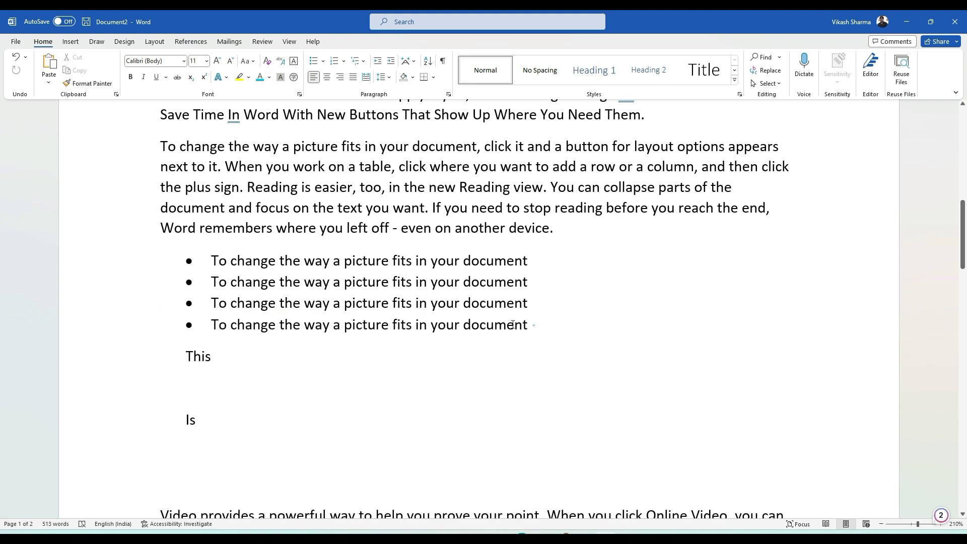
- Remove the bullets from the four "To change the way a picture fits in your document" lines
drag(528, 324, 211, 266)
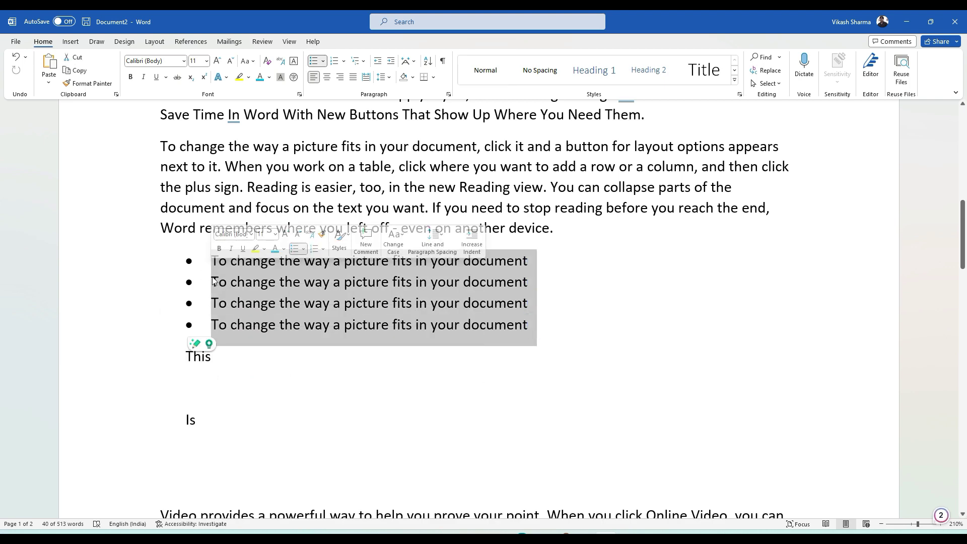
click(323, 62)
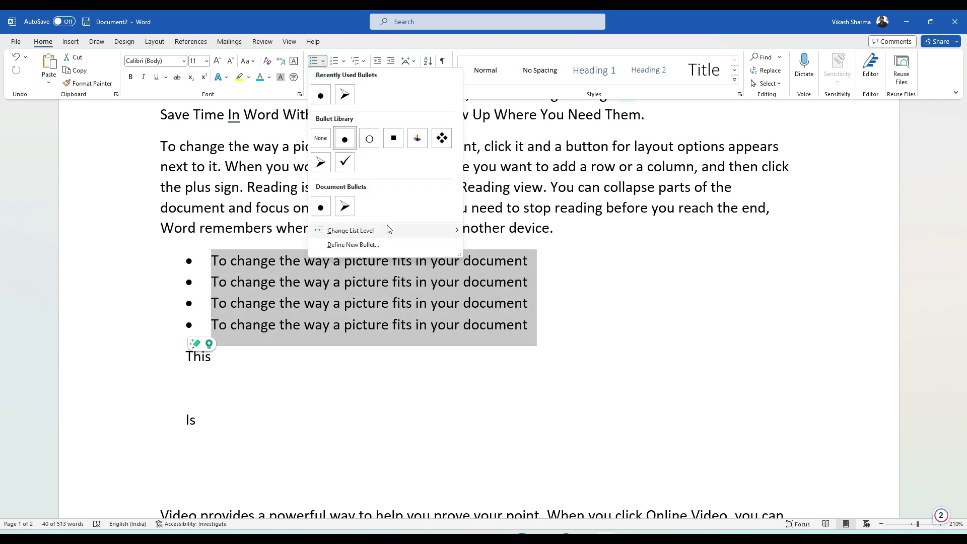
click(320, 144)
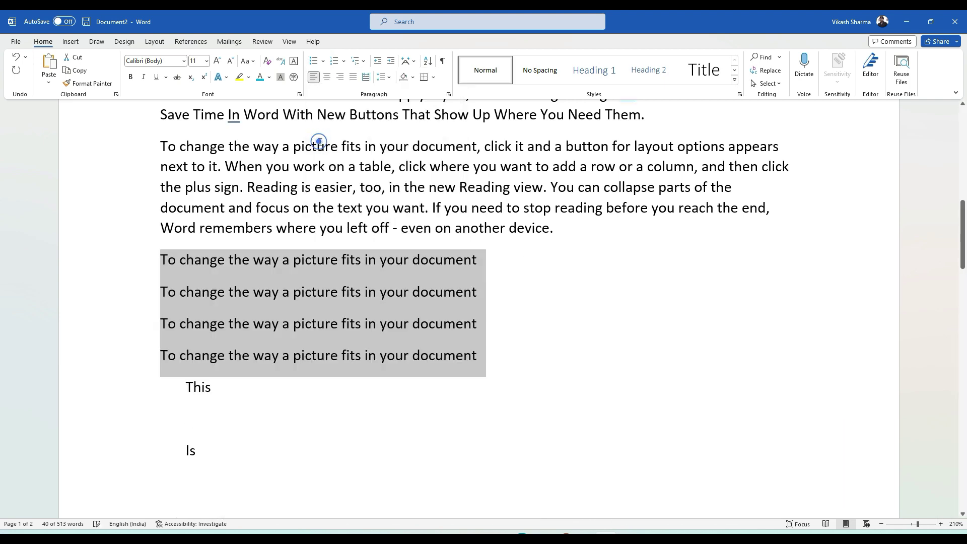
click(294, 287)
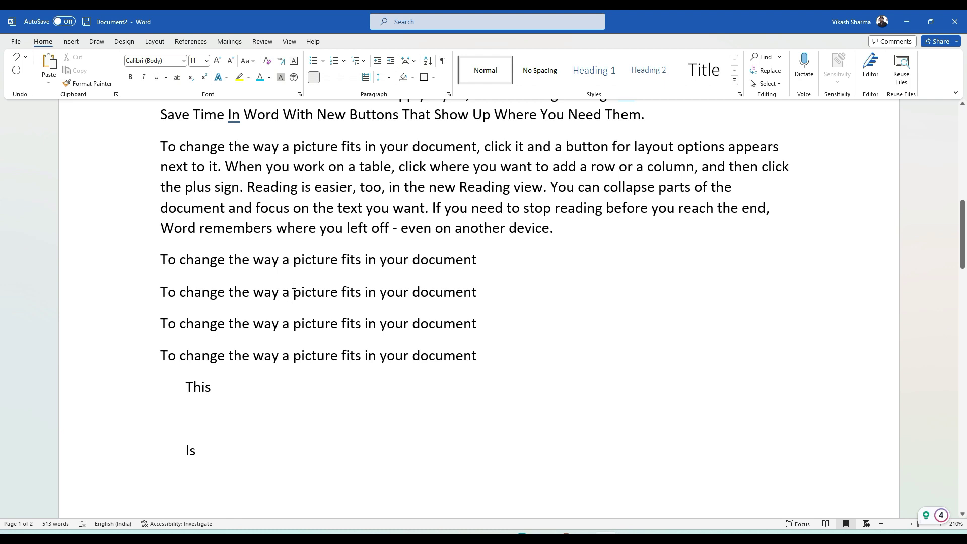
- Undo the bullet removal on the four lines and redo it
drag(478, 368, 207, 302)
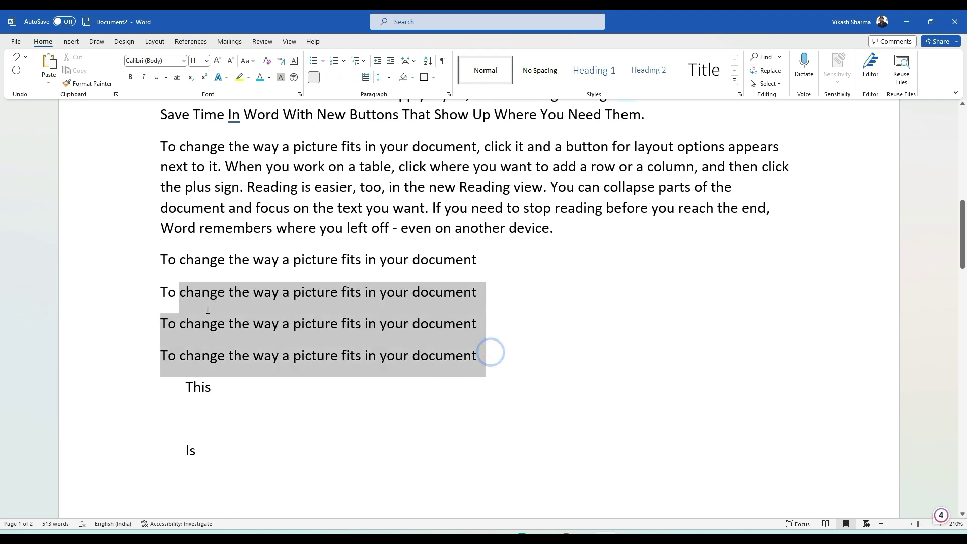
click(249, 329)
key(ctrl+z)
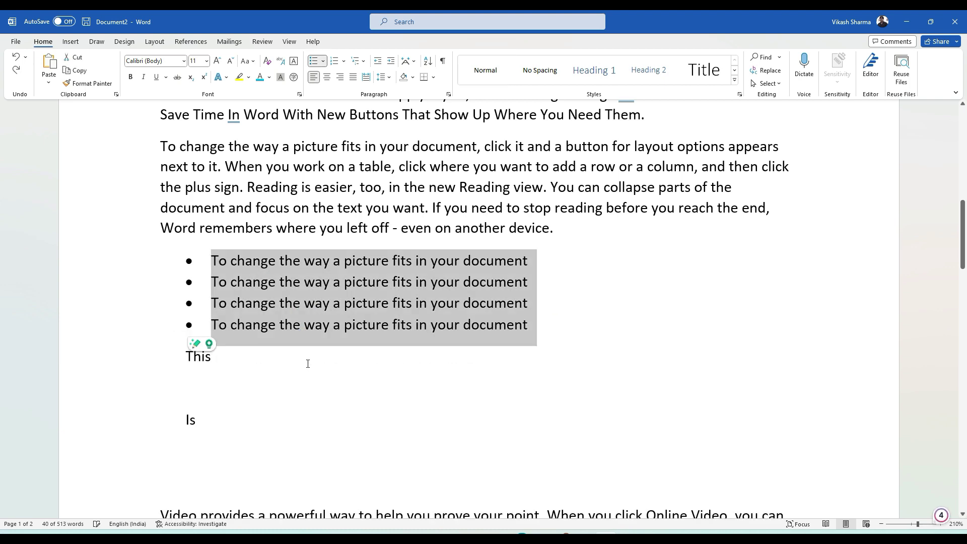
key(ctrl+z)
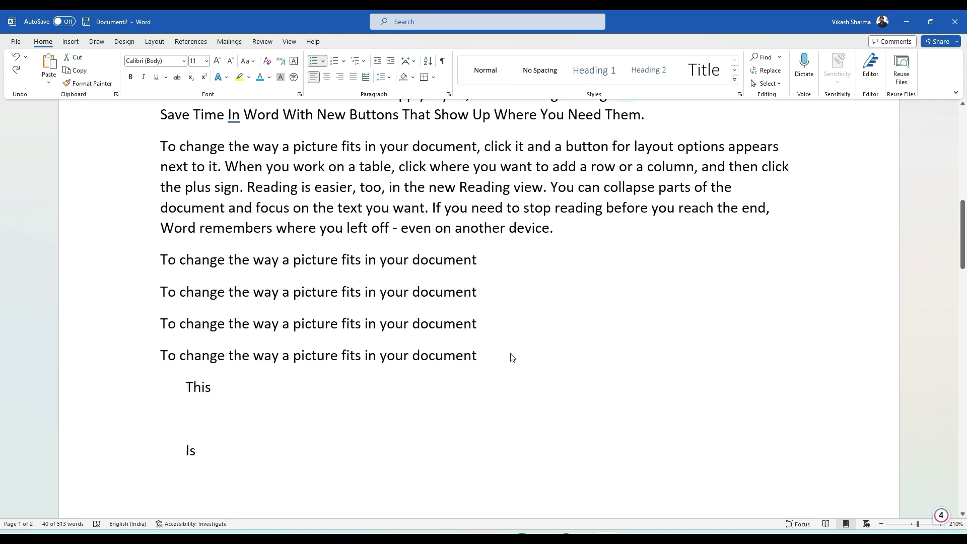
- Number the four lines with the 1. 2. 3. numbering format
click(344, 61)
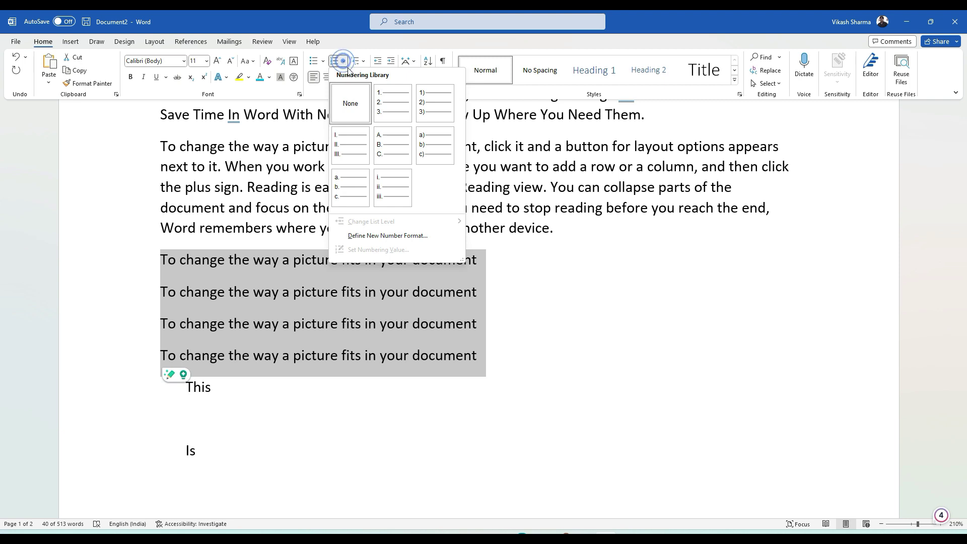
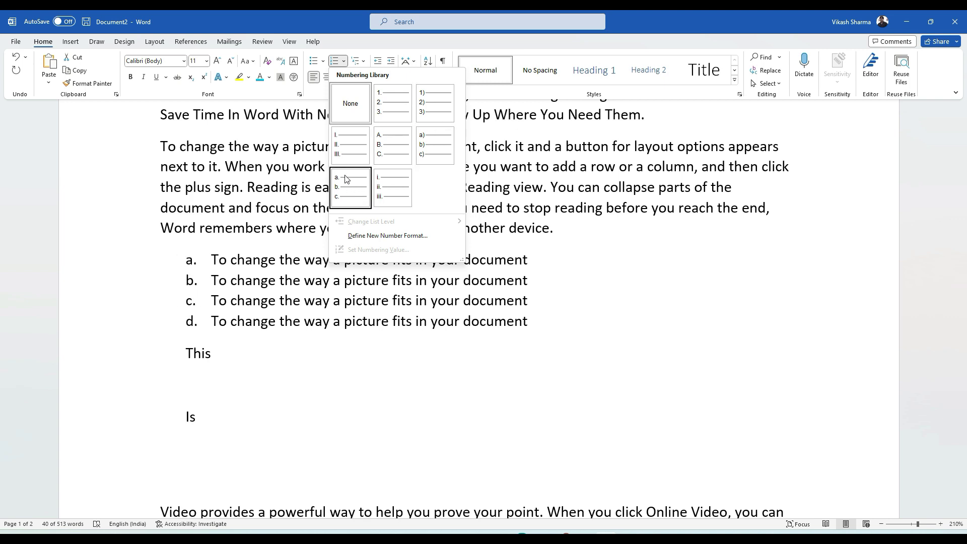
click(394, 112)
click(259, 325)
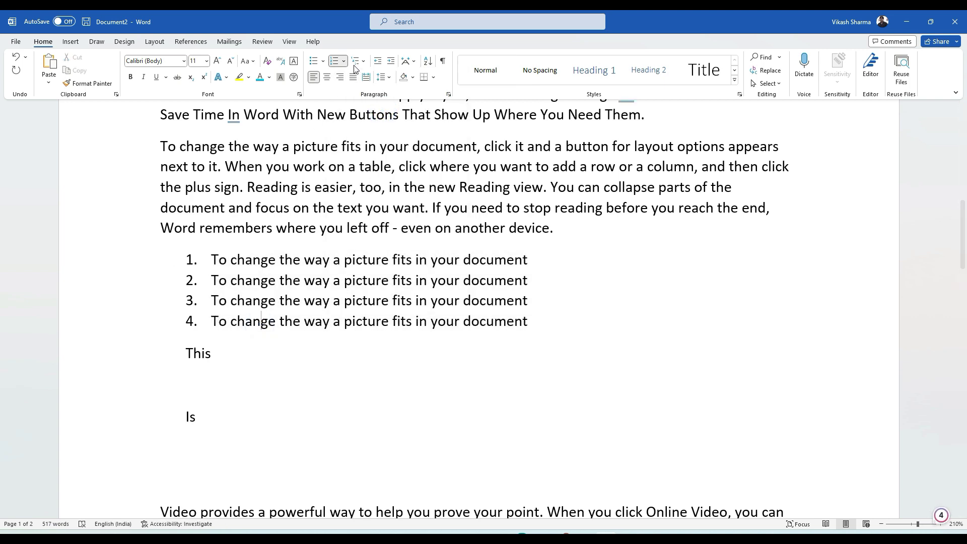
- Apply the 1) a) i) multilevel list style to the numbered list
click(533, 258)
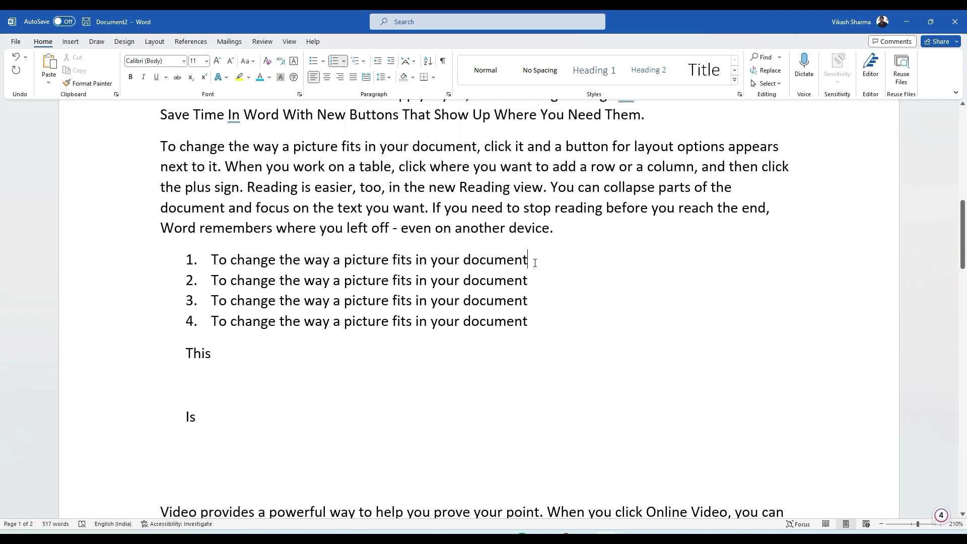
click(363, 63)
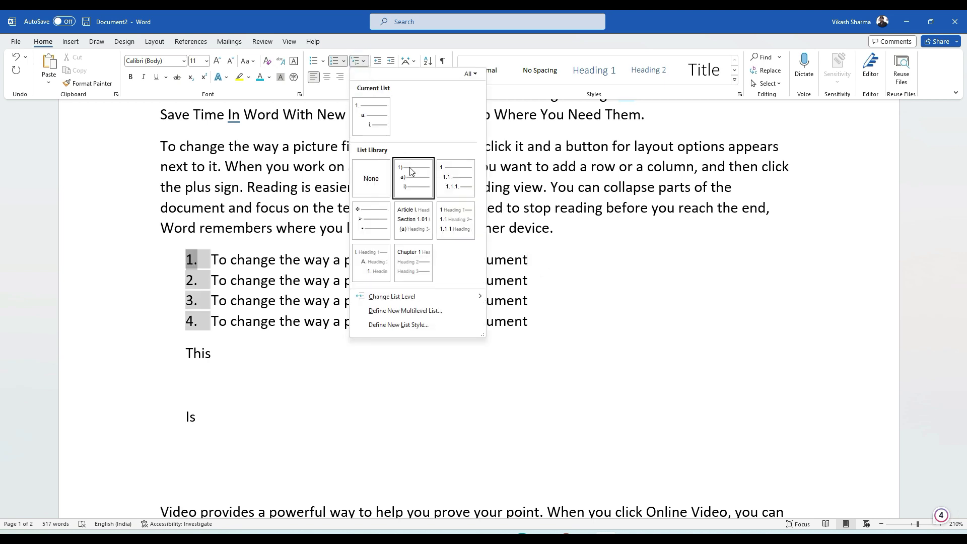
click(414, 184)
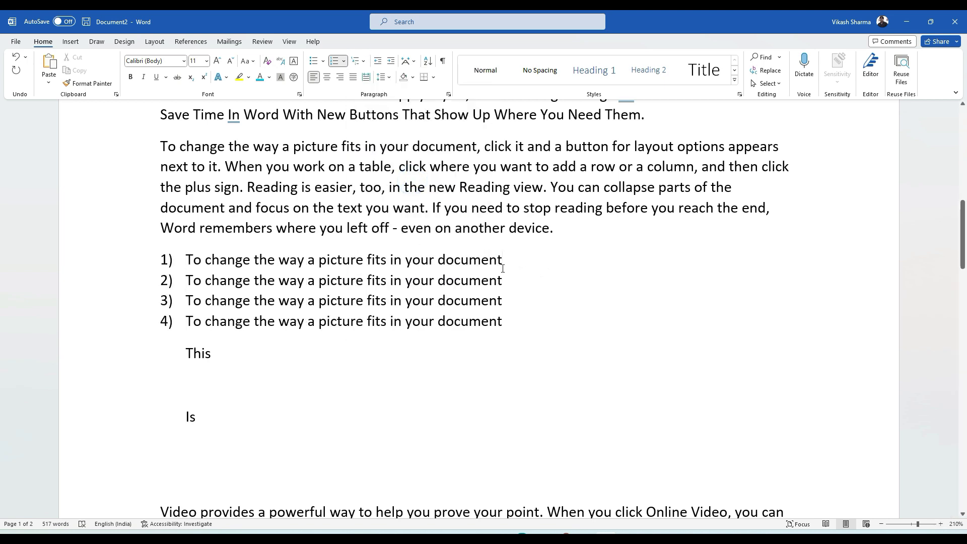
- Add the sub-item "This is a document" at level a) under the first list item, using the 1) a) i) multilevel list style
key(Return)
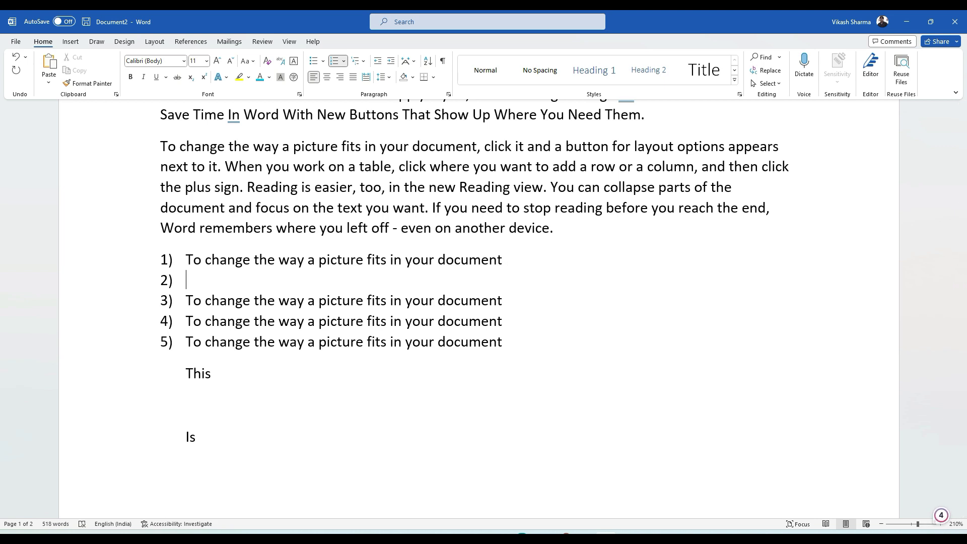
key(BackSpace)
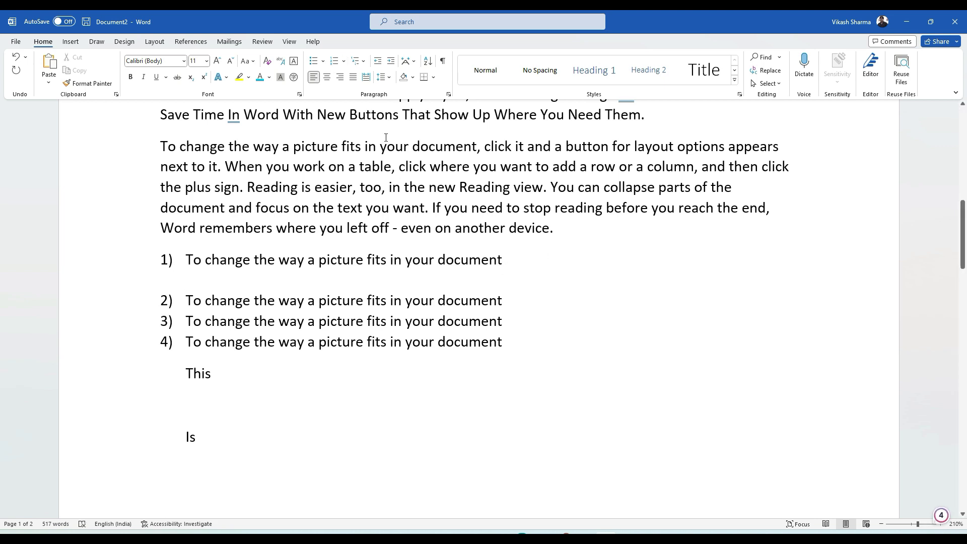
click(358, 60)
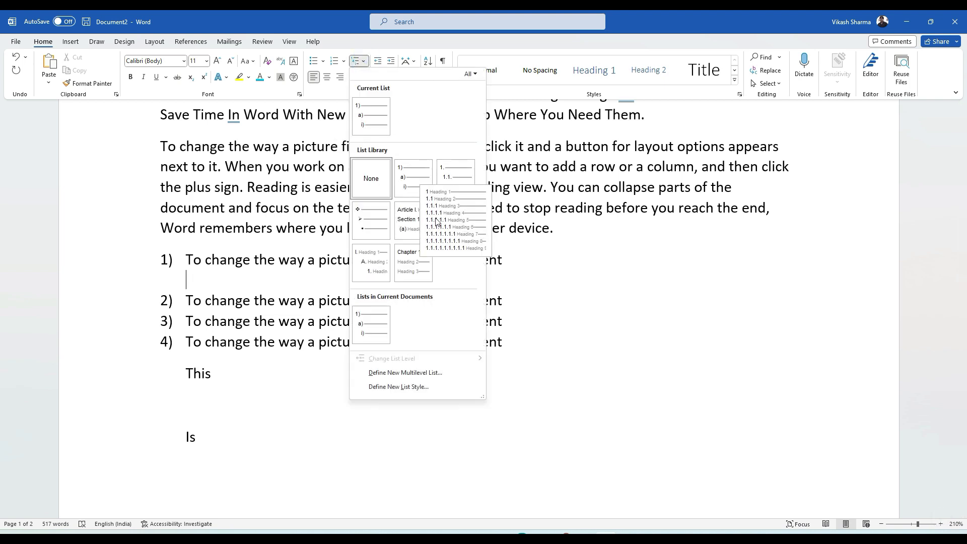
click(413, 188)
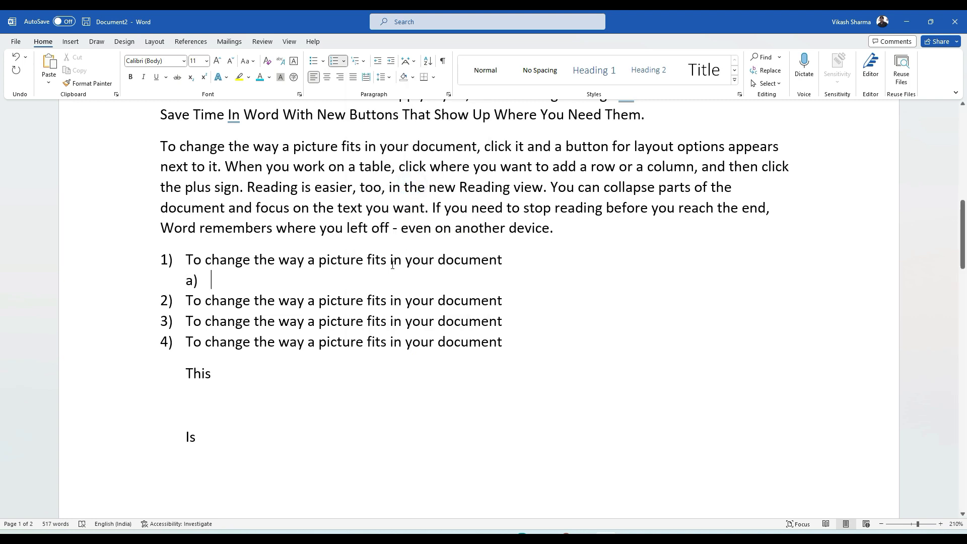
text(This is a d)
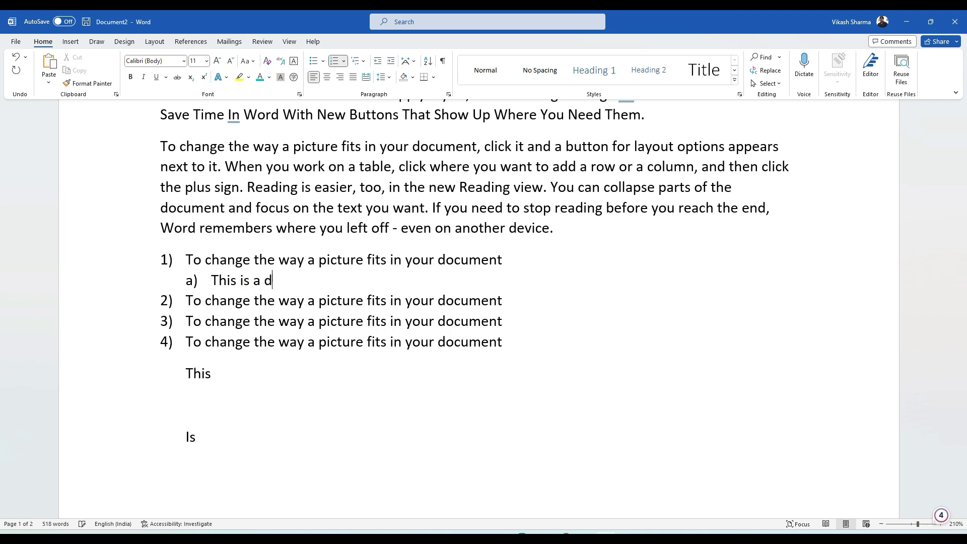
text(ocument)
key(Return)
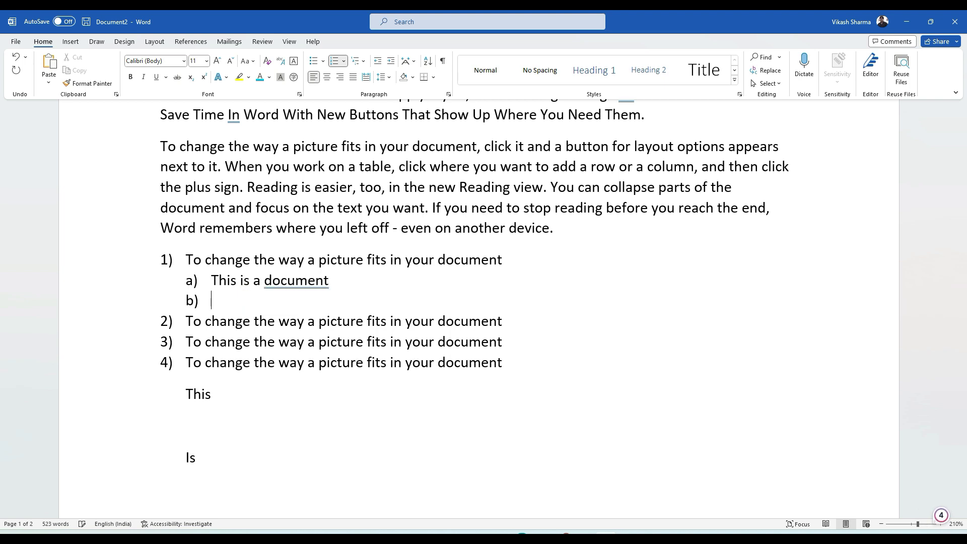
- Add the sub-items "This is another line", "Sag" and "Ags" below "This is a document", followed by an empty sub-item
text(This is another line)
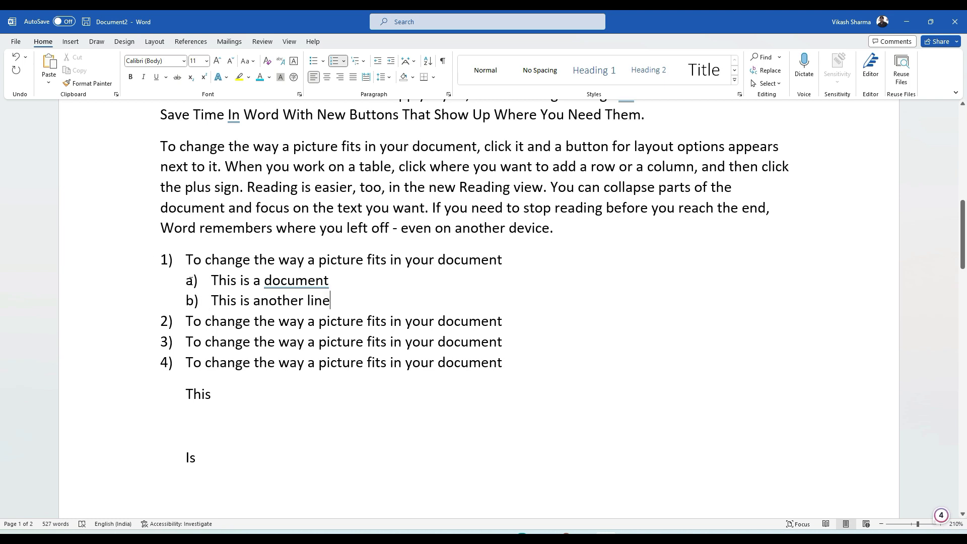
key(Return)
text(sag)
key(Return)
text(ags)
key(Return)
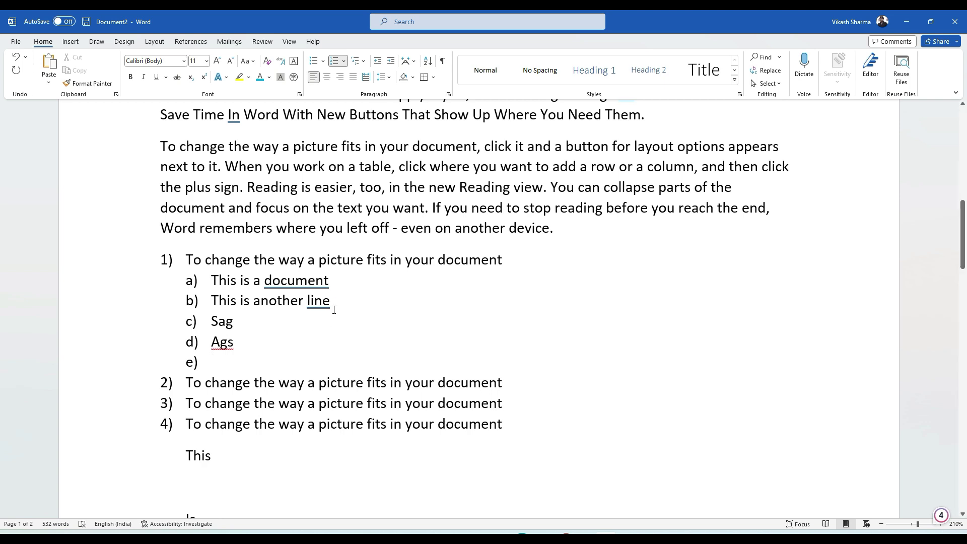
click(180, 260)
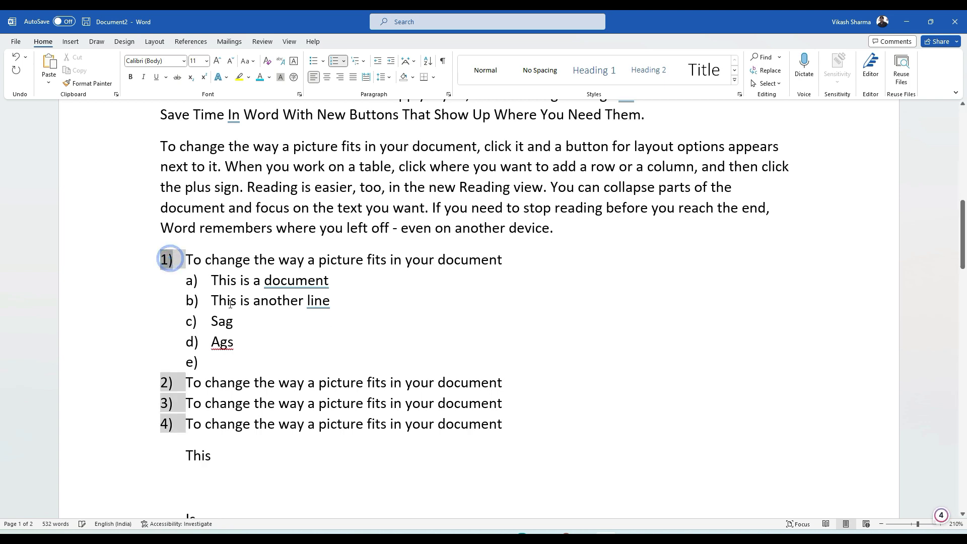
click(291, 321)
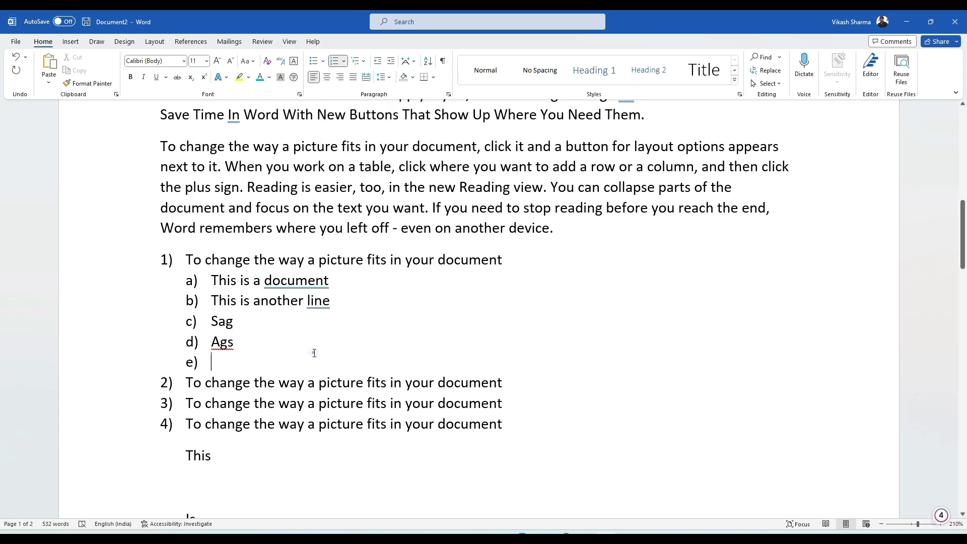
- Try center and right alignment on the "10TH DEC" line below X2
scroll(314, 353, up, 5)
scroll(313, 352, down, 4)
scroll(313, 351, up, 2)
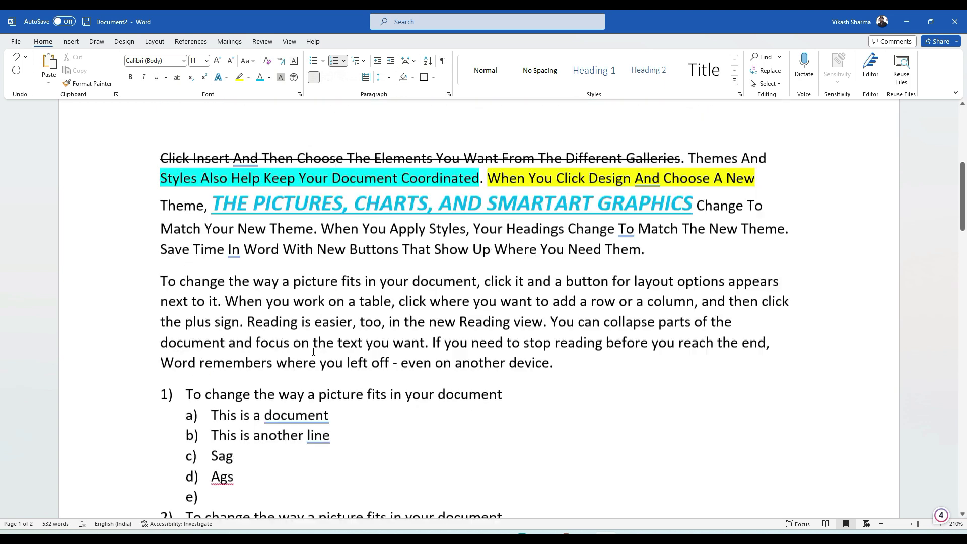
scroll(313, 352, up, 4)
scroll(261, 276, up, 2)
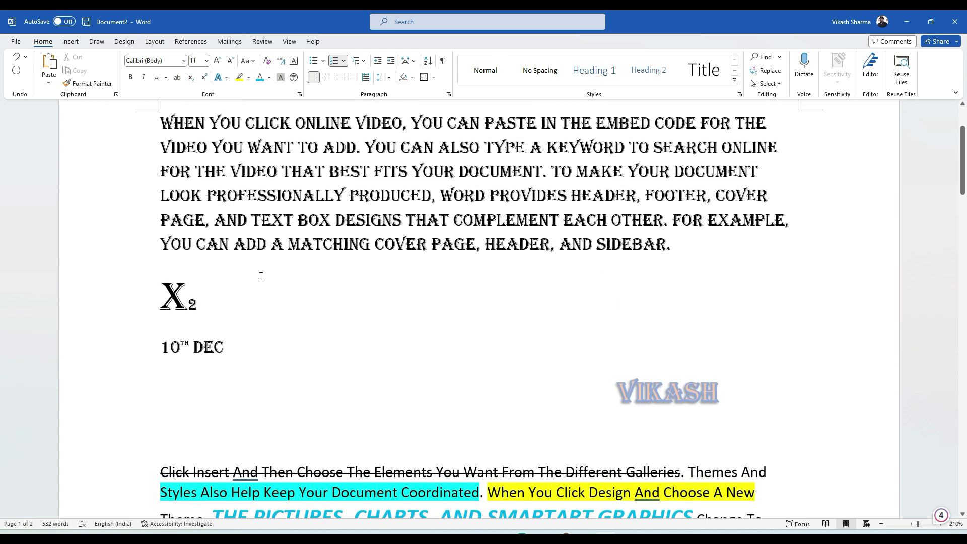
mouse_move(188, 349)
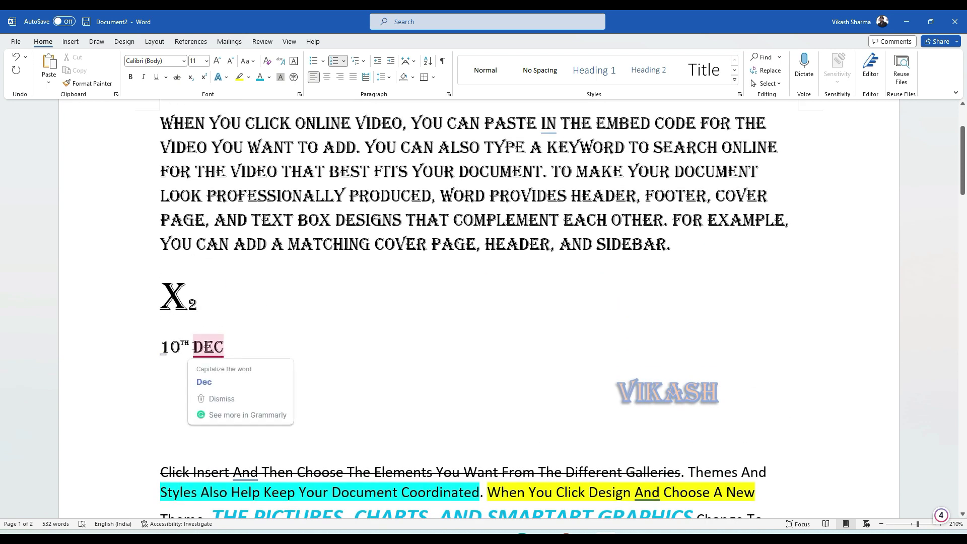
triple_click(232, 347)
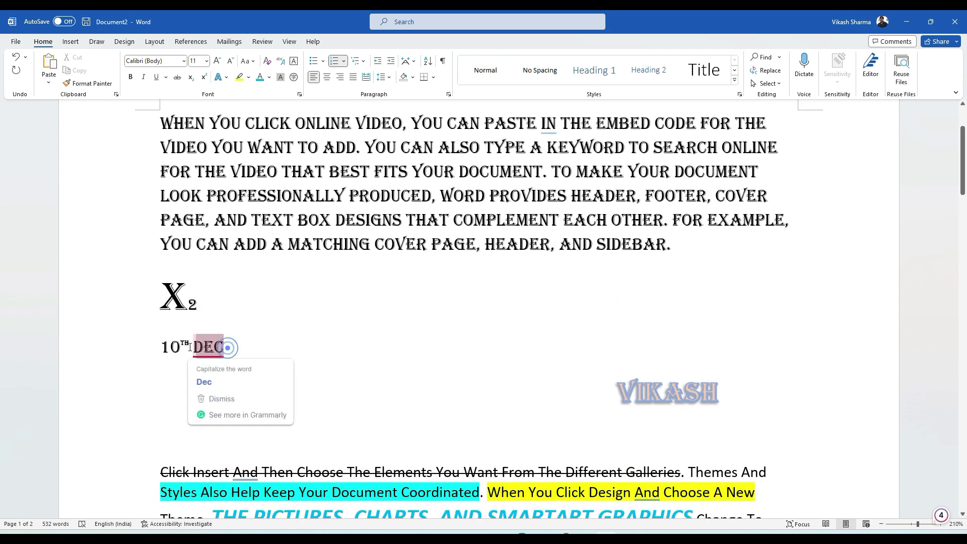
click(243, 343)
mouse_move(208, 348)
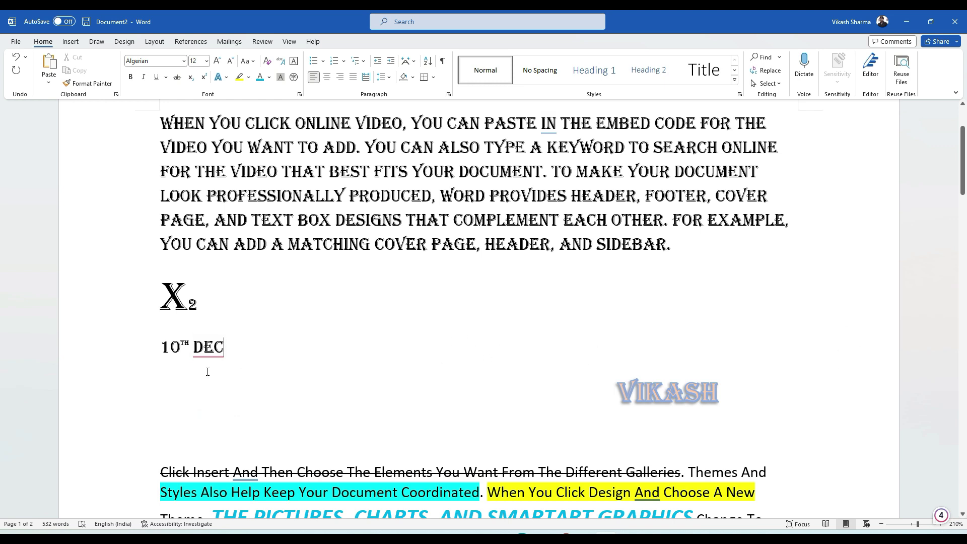
triple_click(231, 347)
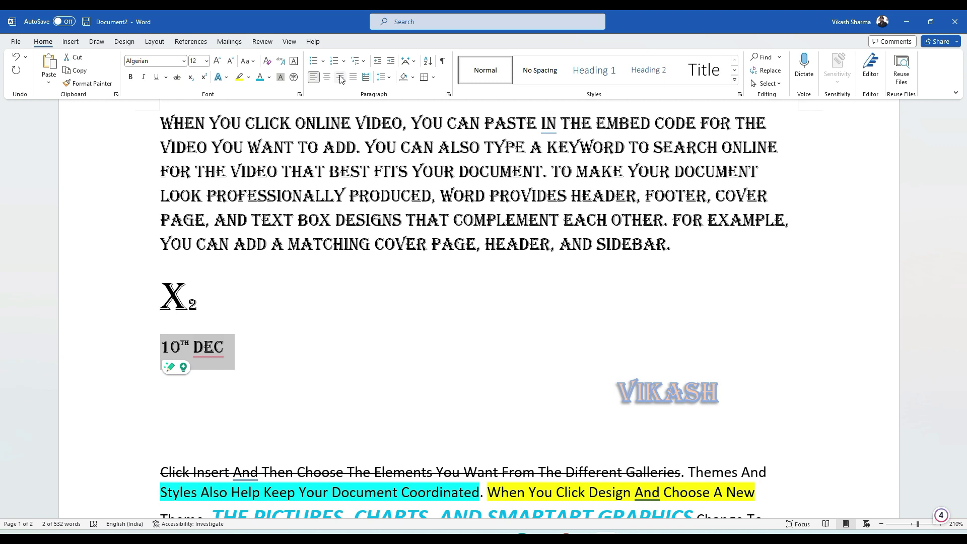
click(331, 80)
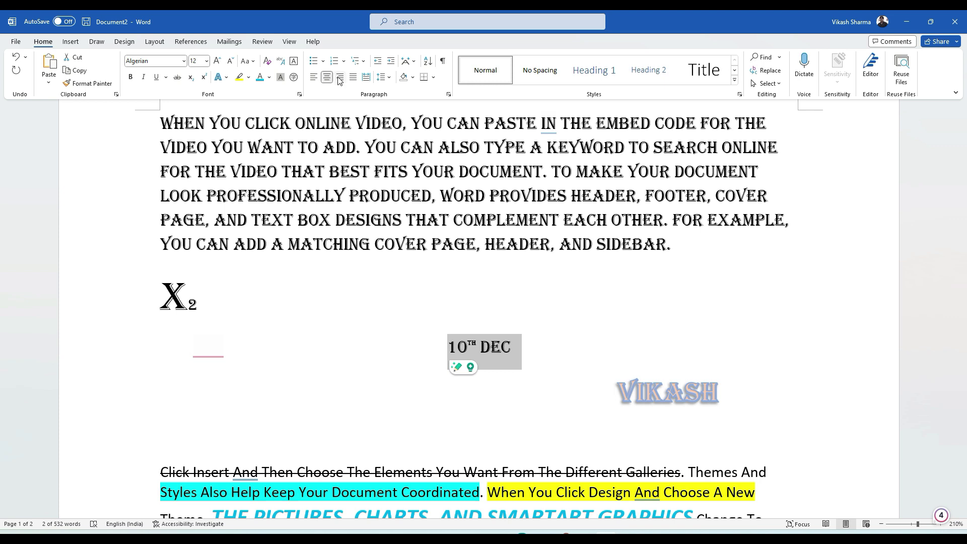
click(340, 78)
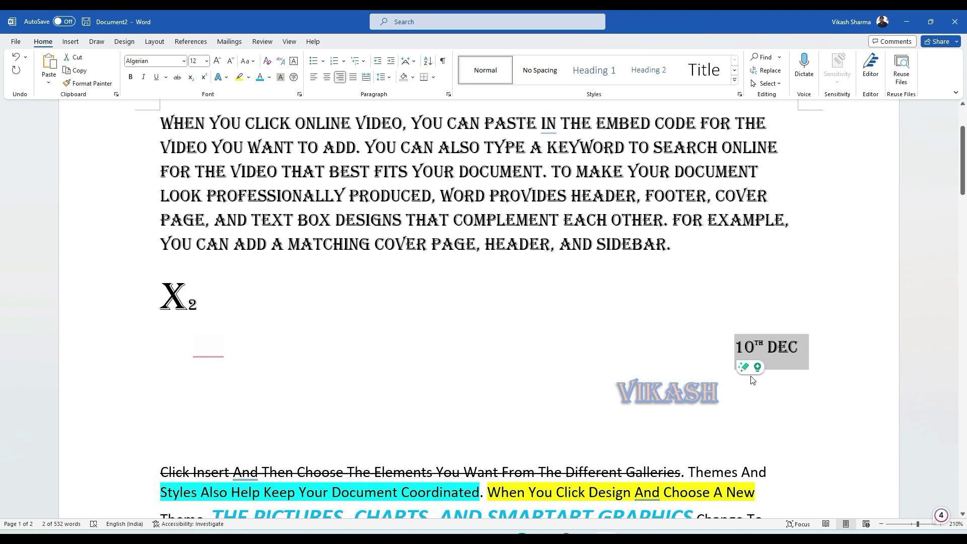
- Extend the right-aligned "10TH DEC" line with the filler text "JHBFJHAJ JHKAGFBJLA AGFKA BAKL LKHGFA AGVFAJ JAB J"
click(799, 347)
text(JHBFJHAJ JHKAGFBJLA AGFKA BAKL LKHGFA AGVFAJ JA)
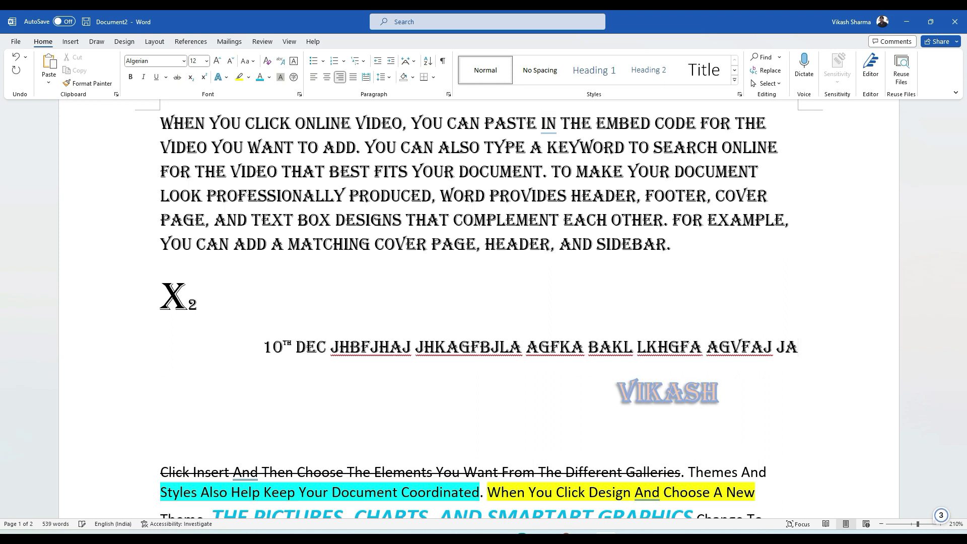
text(B J)
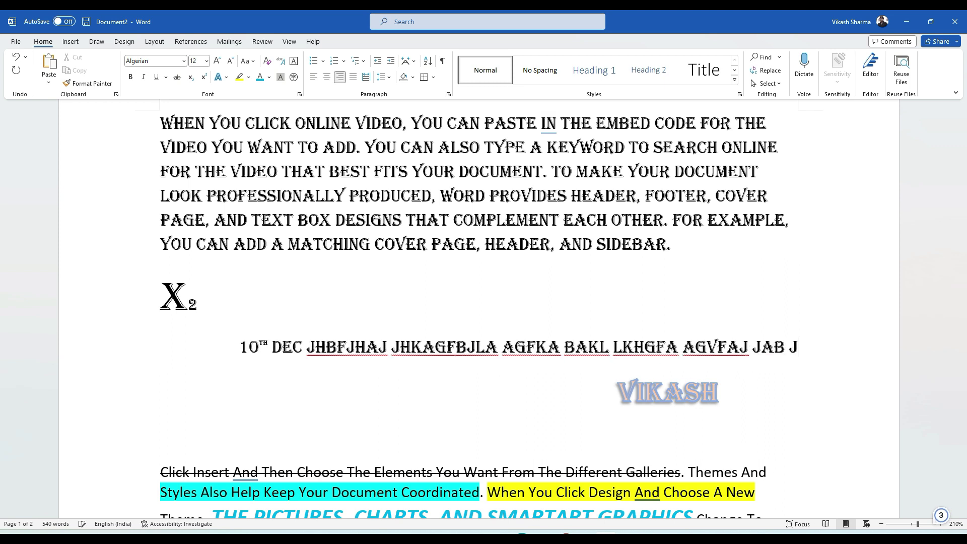
- Left-align the "10TH DEC" line and continue its filler text with "FJHKV HVJHA JHVAJVHBA JHBVJA"
click(313, 78)
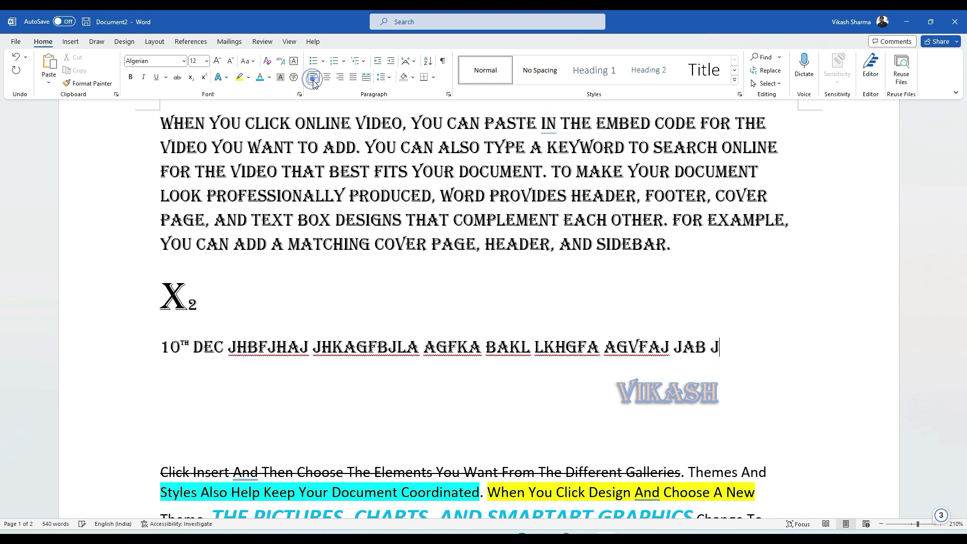
text(F)
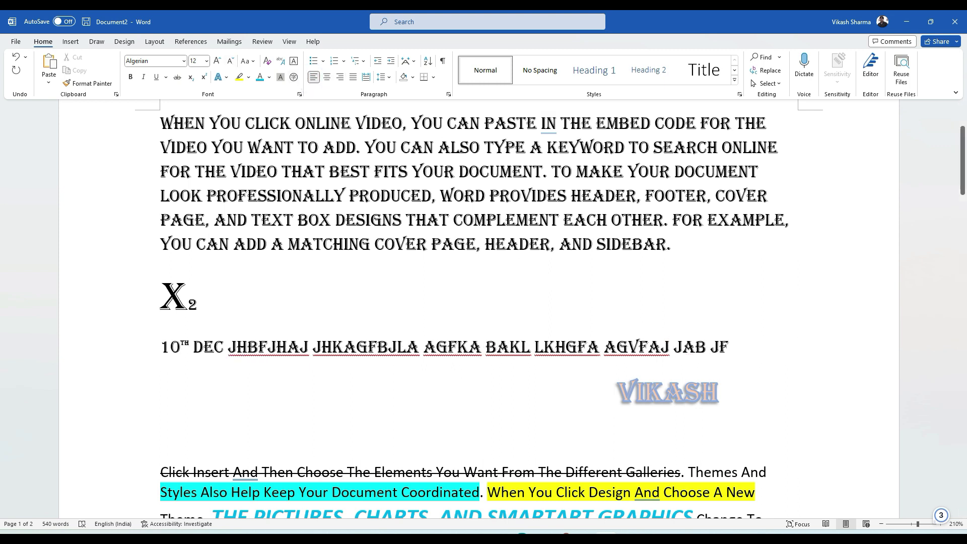
text(JHKV HVJHA JHVAJVHBA JHBVJA)
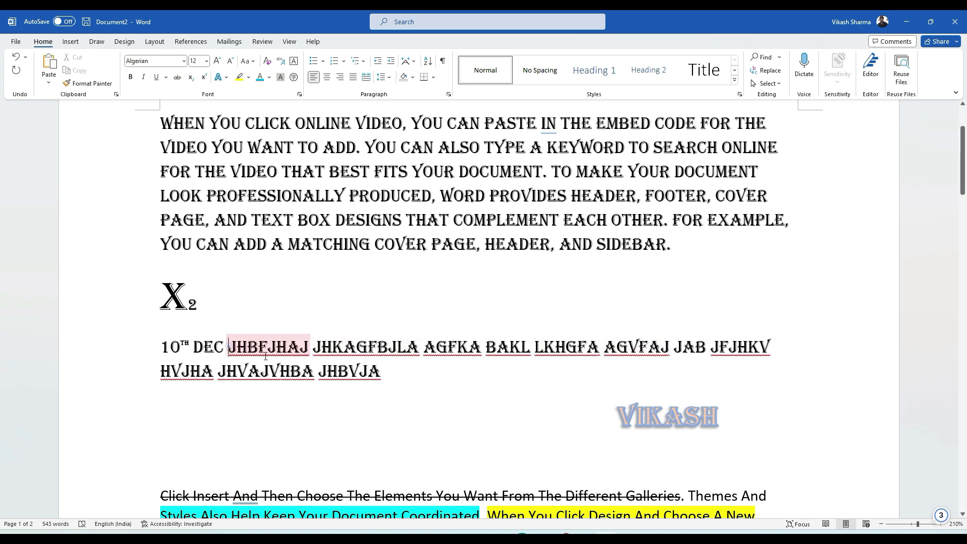
- Delete the filler text after "10TH DEC" and right-align the line
drag(265, 355, 391, 369)
key(BackSpace)
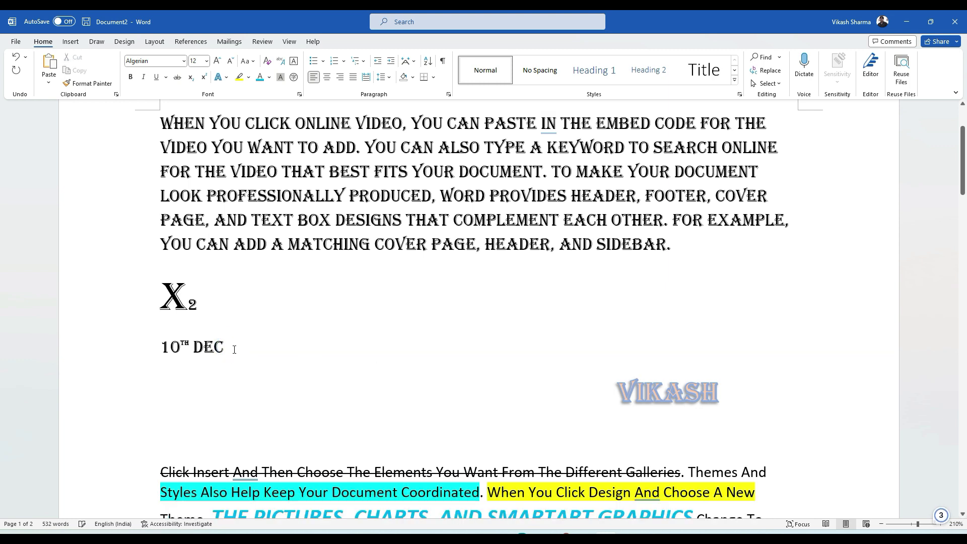
triple_click(234, 349)
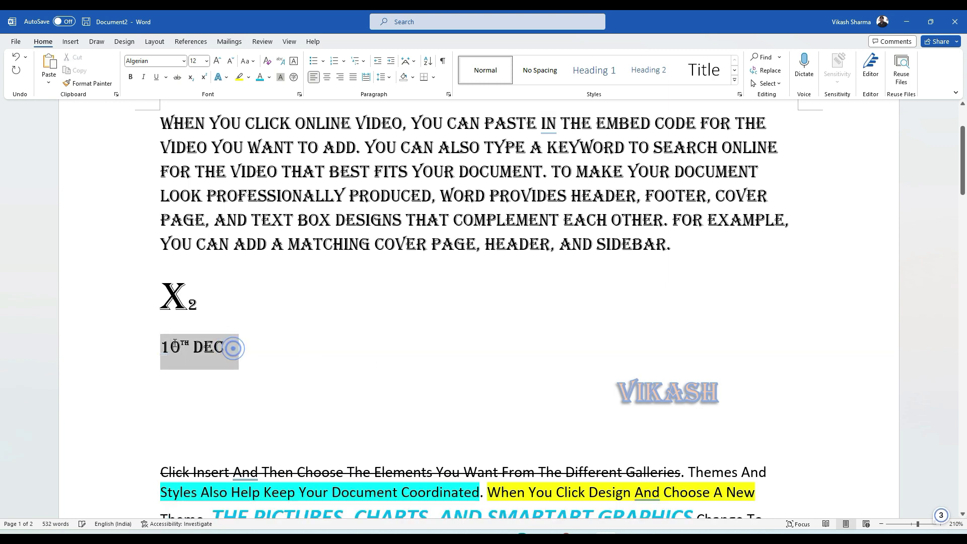
click(326, 78)
click(339, 77)
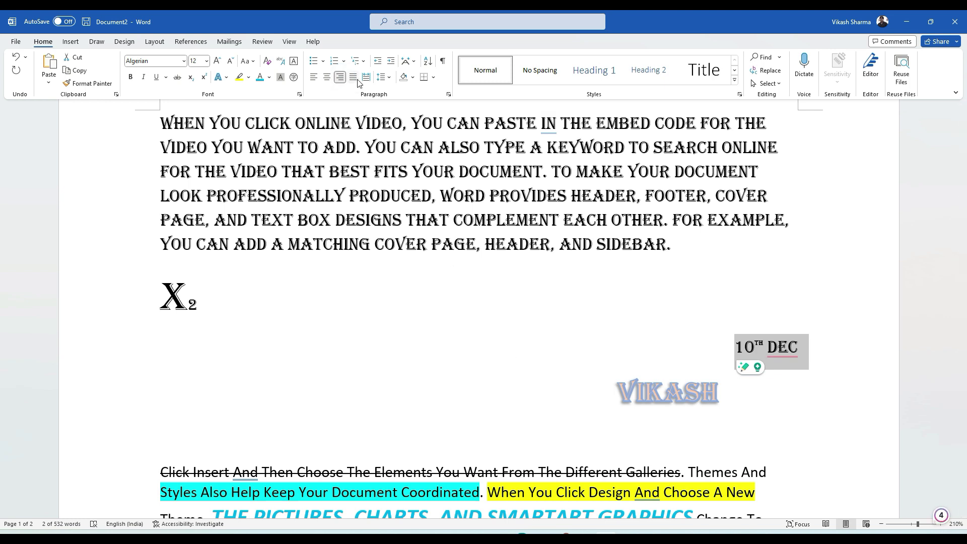
- Clear all formatting from the opening paragraph that begins "When you click Online Video", leaving out its final period
scroll(643, 300, up, 2)
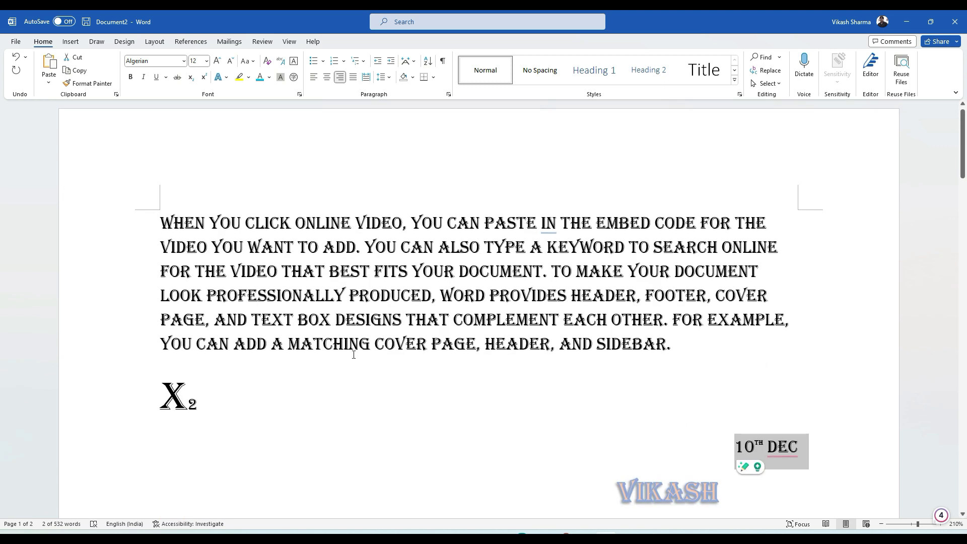
drag(161, 222, 669, 337)
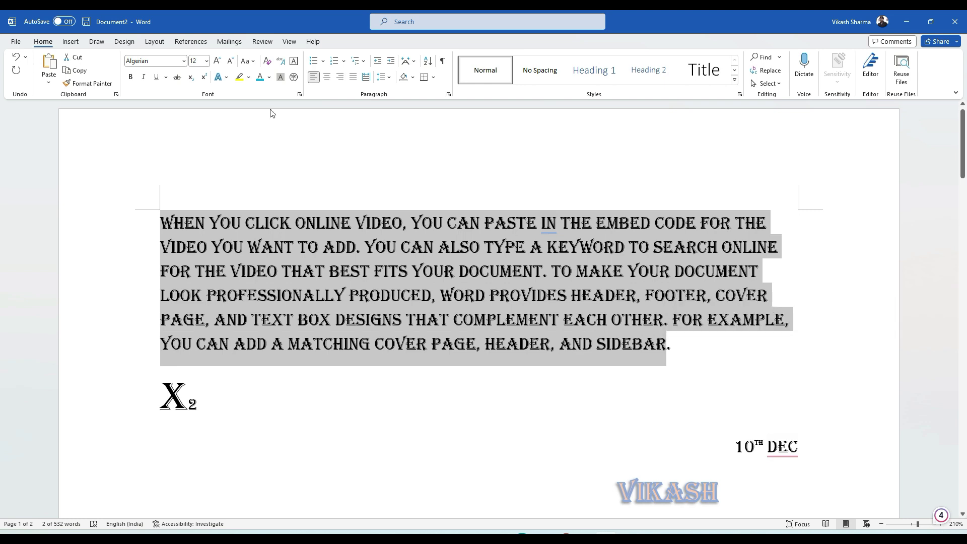
click(267, 62)
click(295, 273)
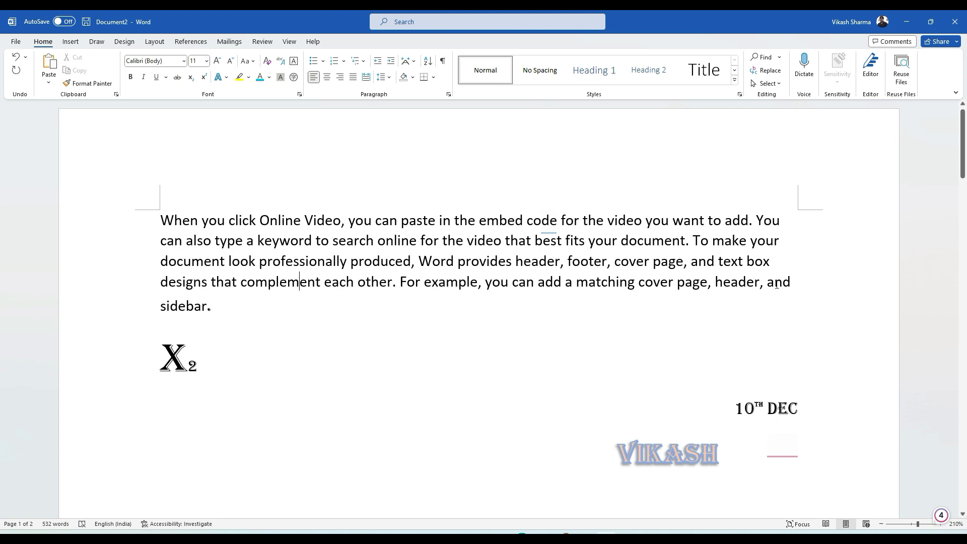
- Justify the opening paragraph between the margins
drag(218, 309, 160, 225)
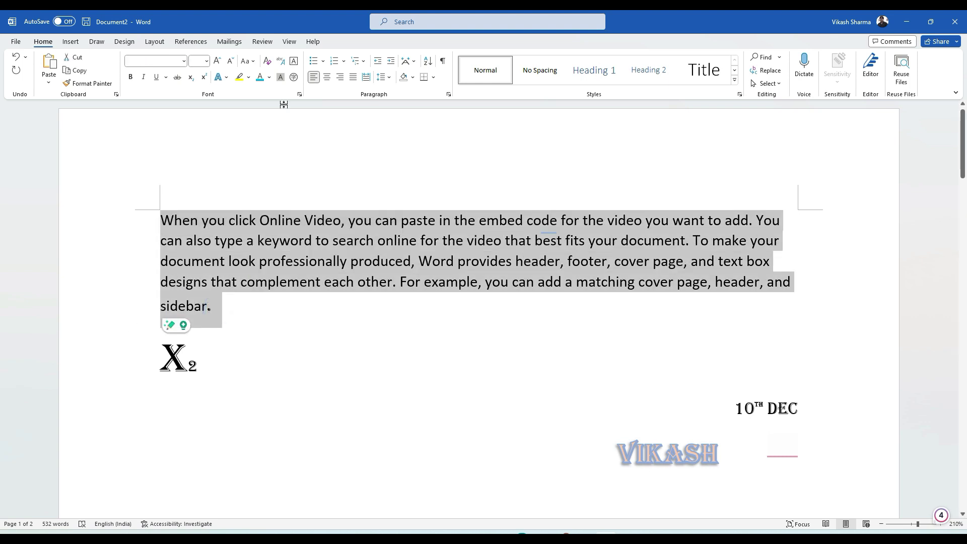
click(353, 78)
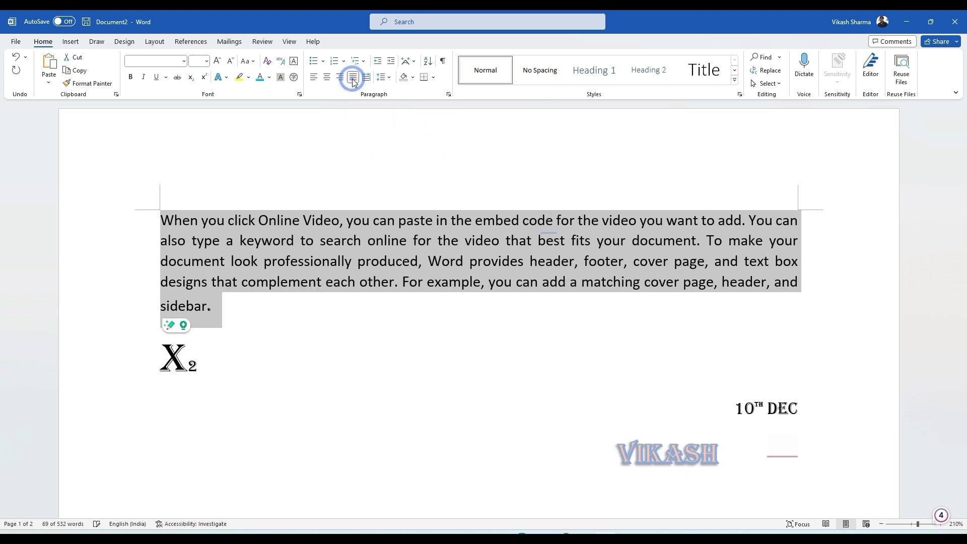
click(167, 222)
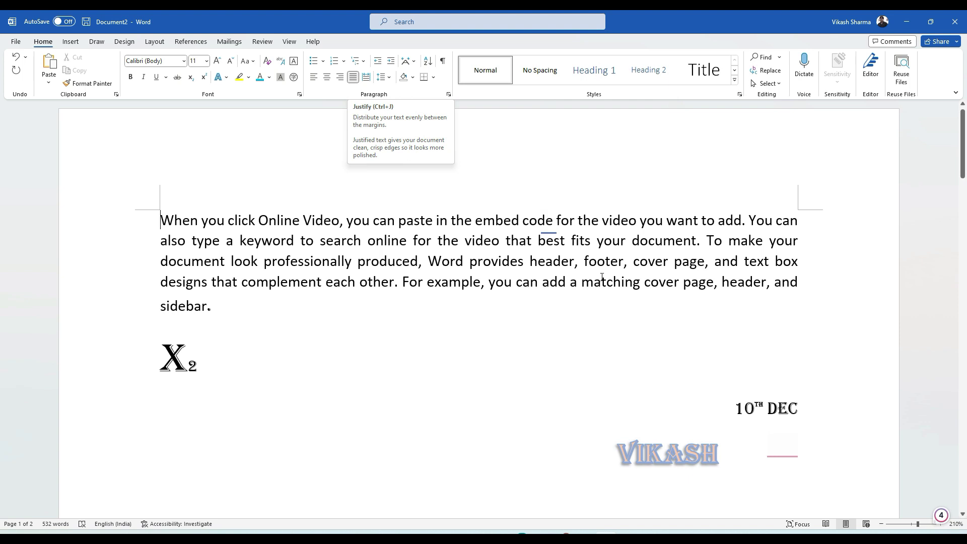
triple_click(162, 218)
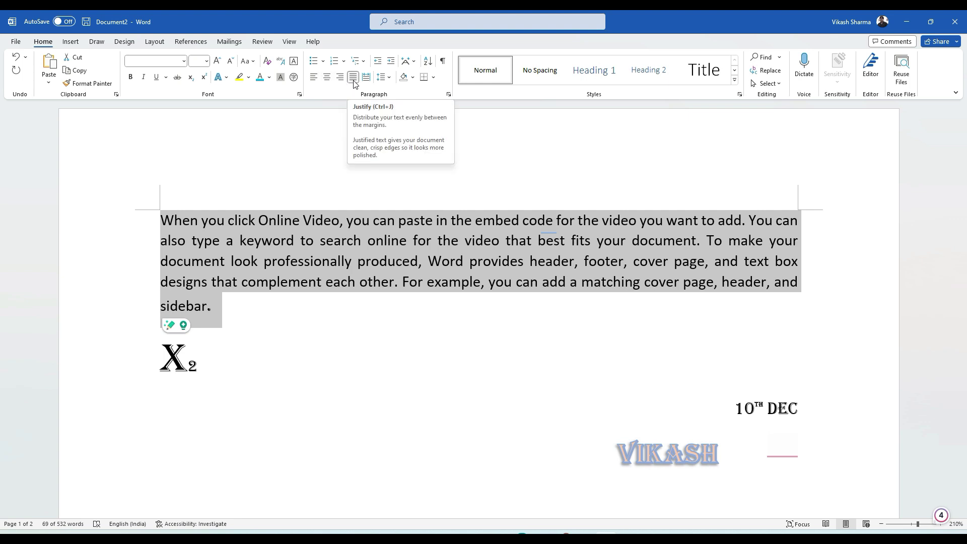
click(395, 220)
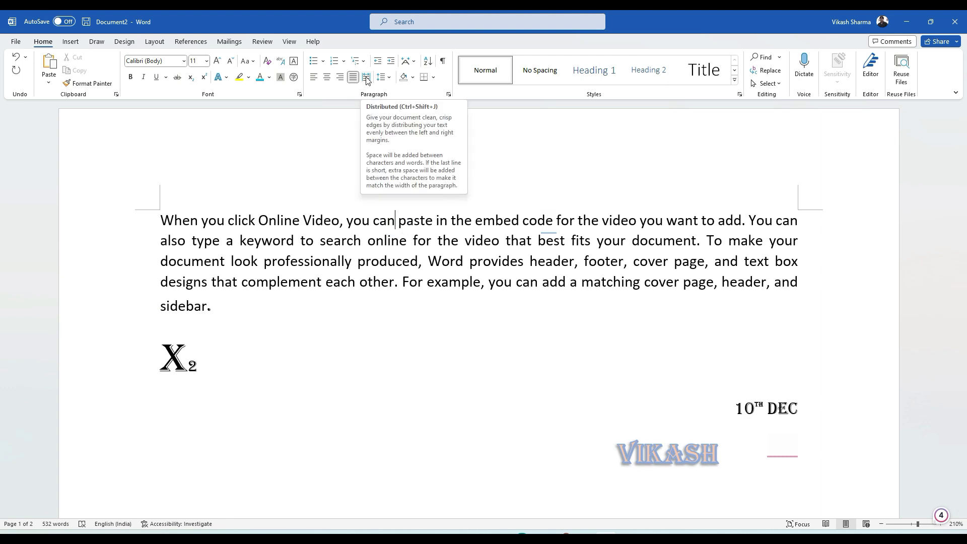
click(360, 226)
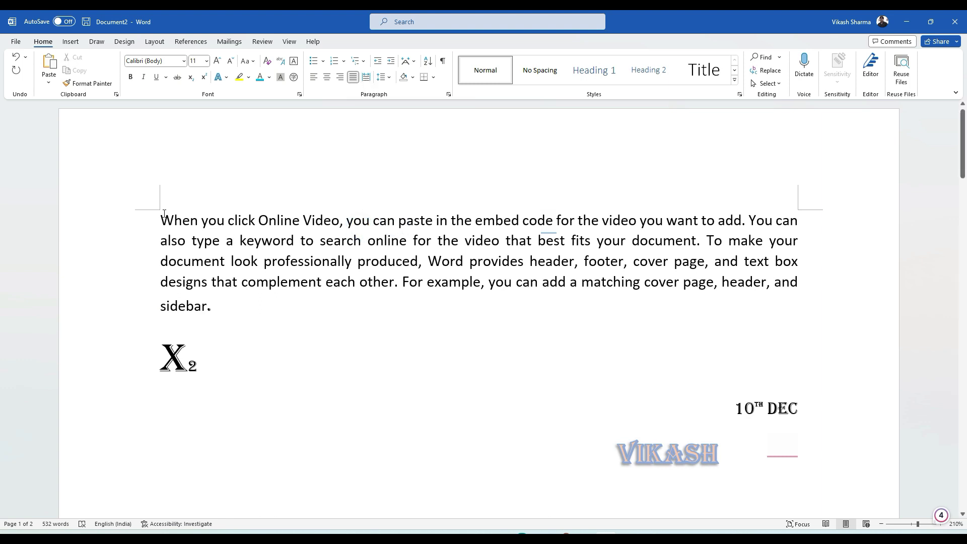
- Distribute the opening paragraph's text evenly across each full line and return the paragraph to justified alignment
triple_click(163, 214)
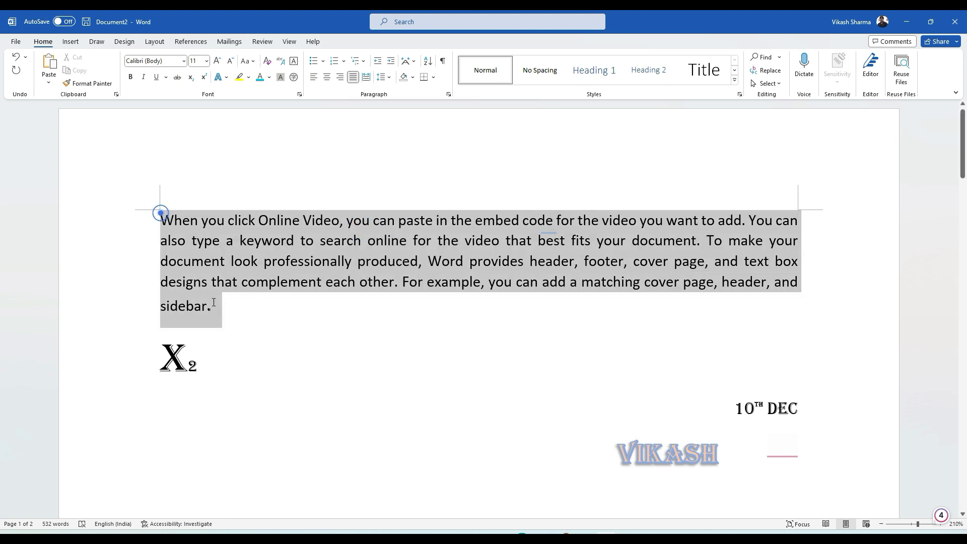
click(366, 77)
click(379, 280)
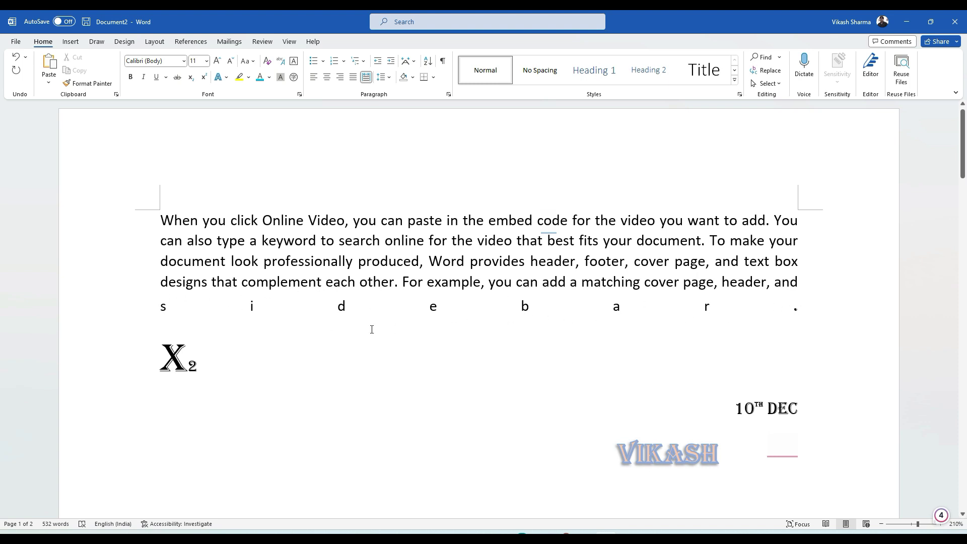
triple_click(419, 309)
key(ctrl+j)
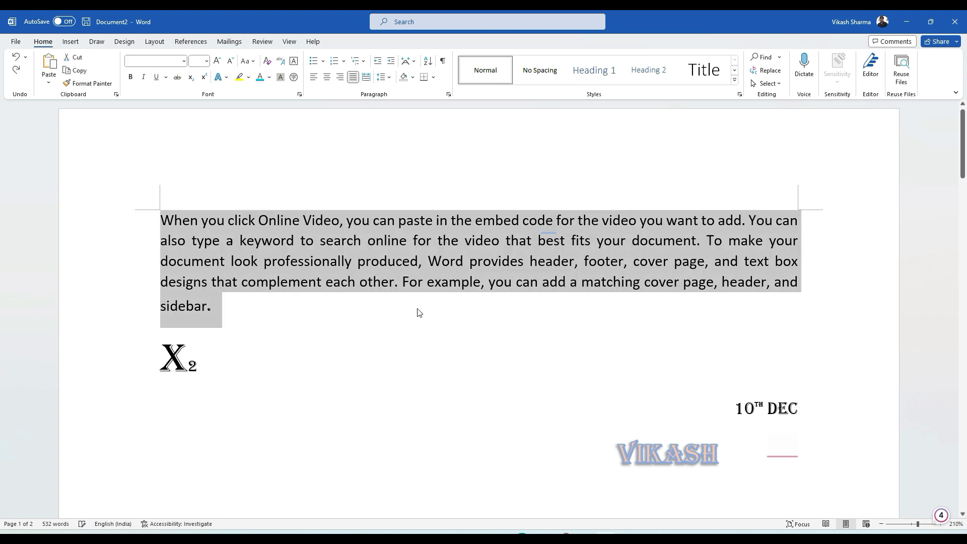
click(200, 313)
drag(164, 220, 436, 220)
click(214, 222)
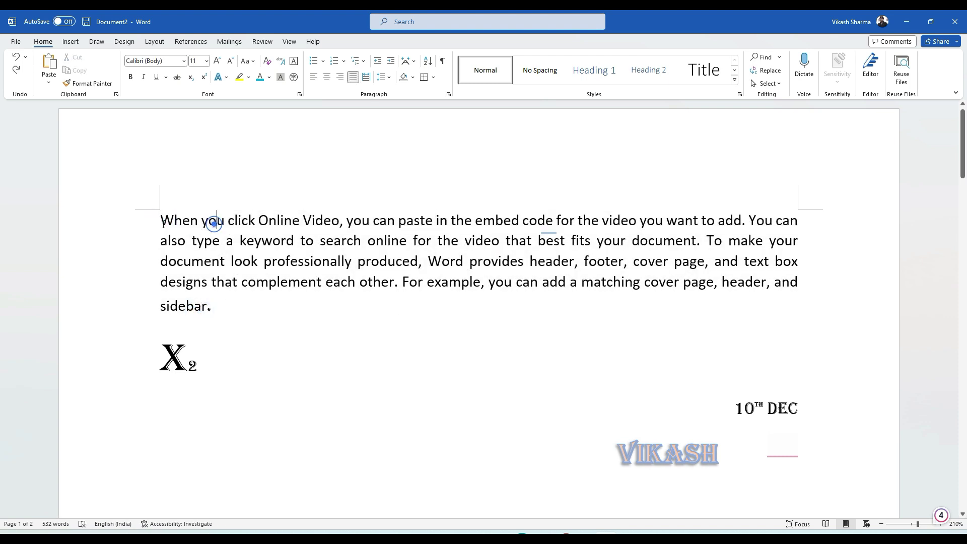
click(159, 219)
click(791, 222)
click(160, 305)
drag(214, 305, 613, 341)
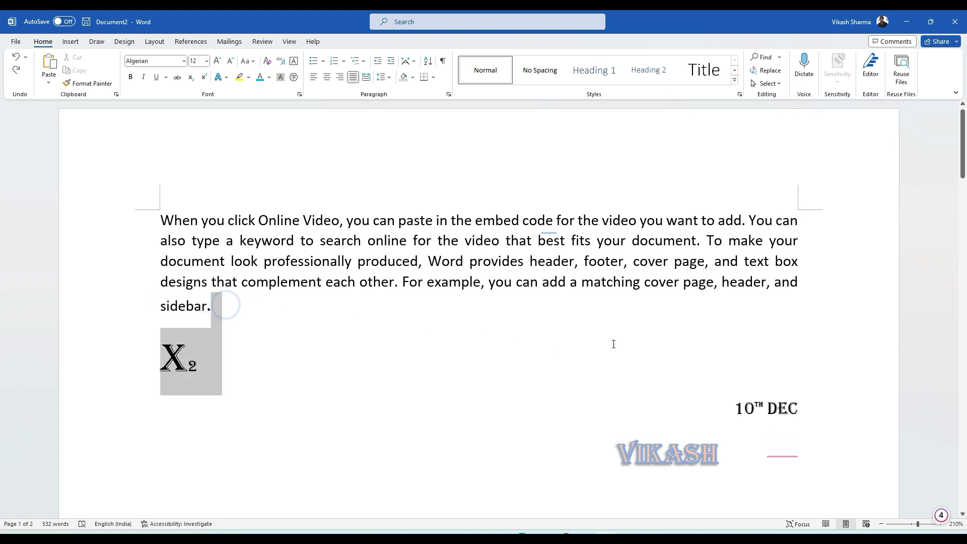
click(280, 309)
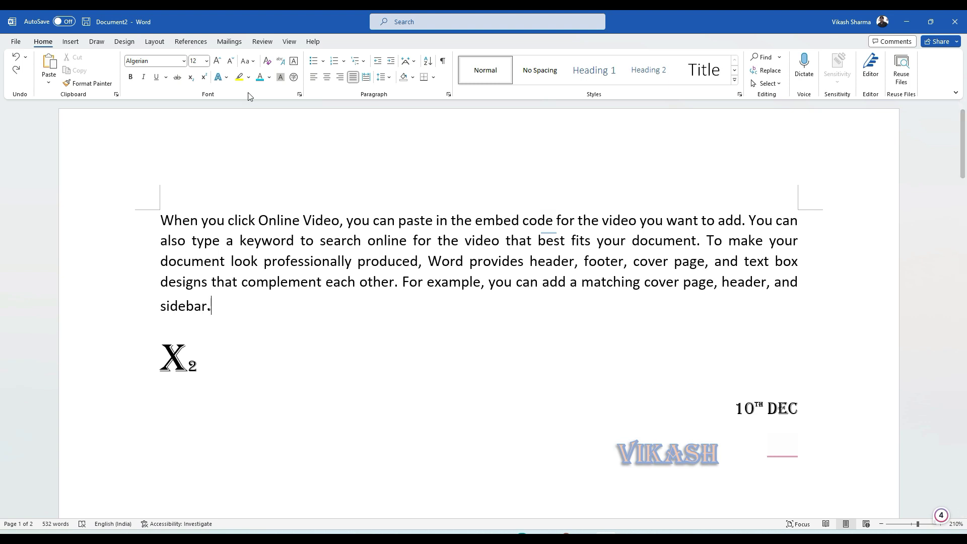
- Compare distributed with justified alignment on the opening paragraph by applying, undoing and redoing the change, ending with it undone
click(365, 78)
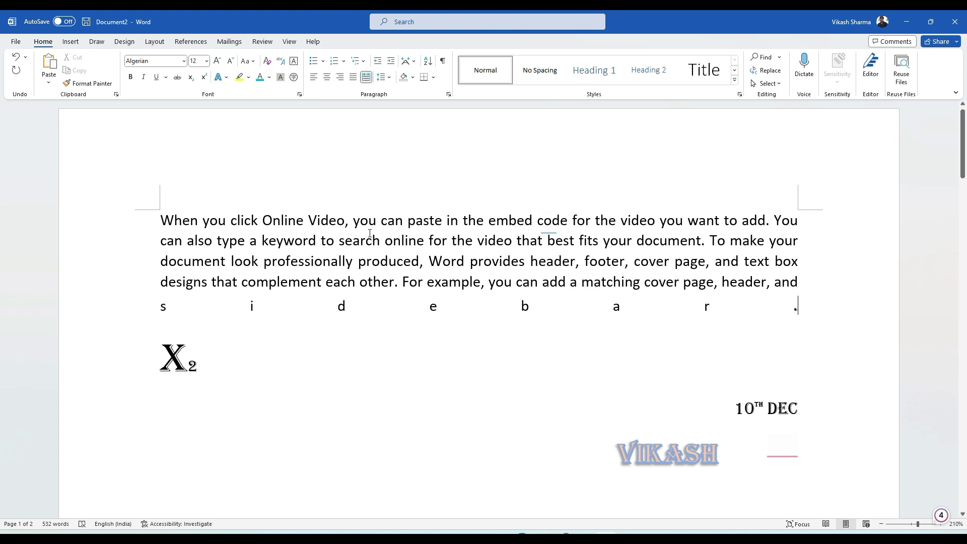
key(ctrl+z)
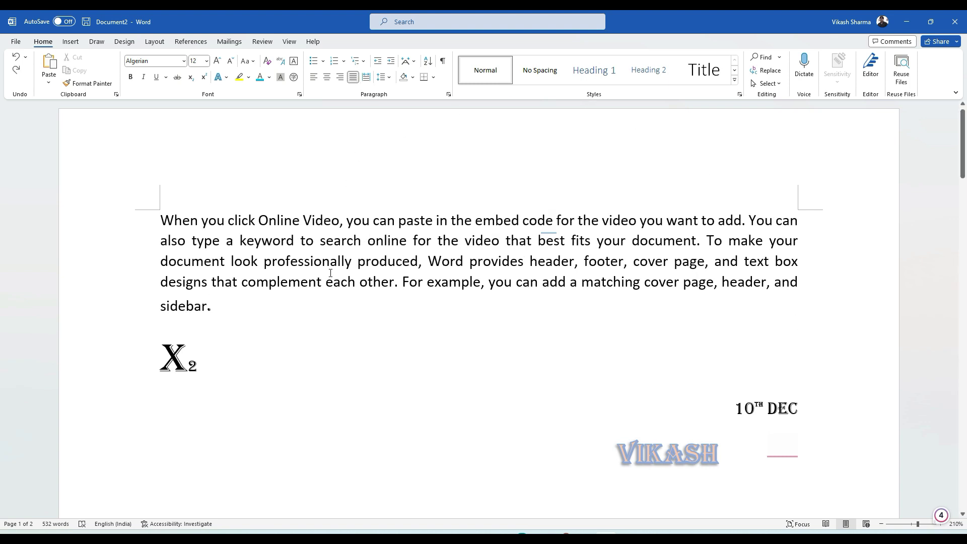
key(ctrl+y)
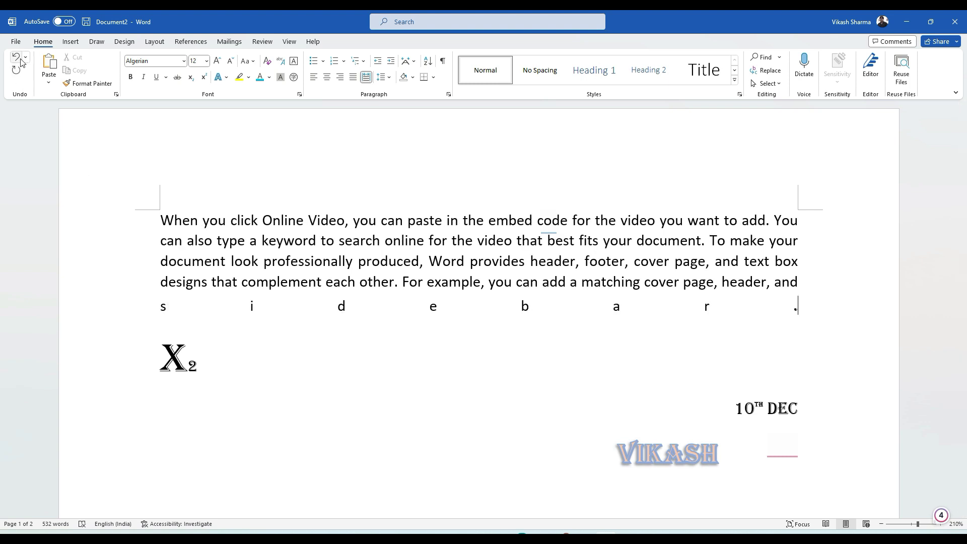
click(17, 58)
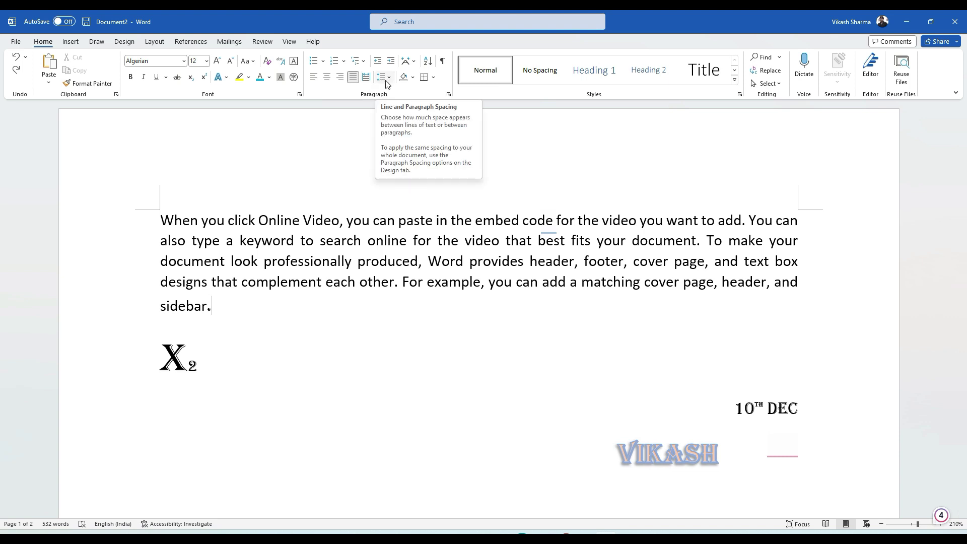
- Replace the entire document content with five sample paragraphs beginning "Video provides a powerful way to help you prove your point."
scroll(522, 412, down, 10)
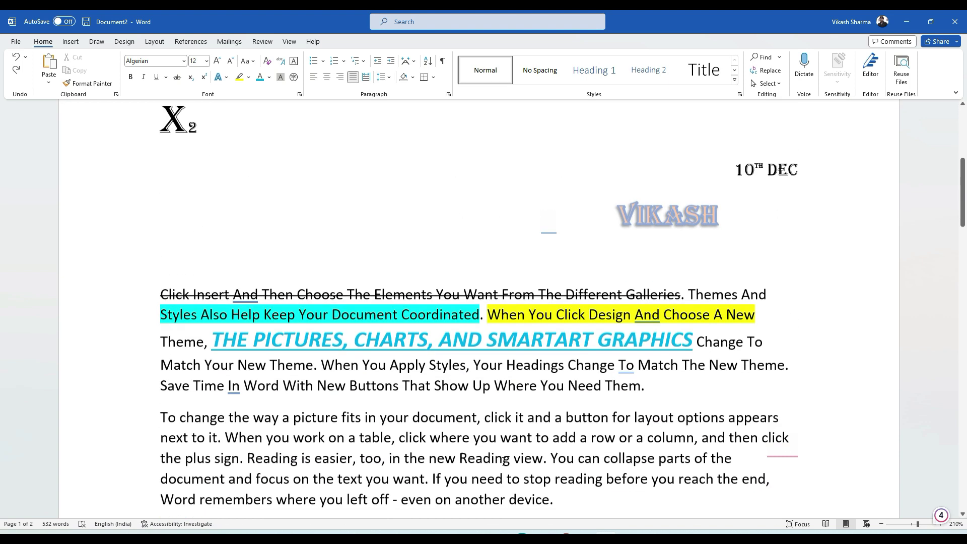
scroll(437, 359, up, 10)
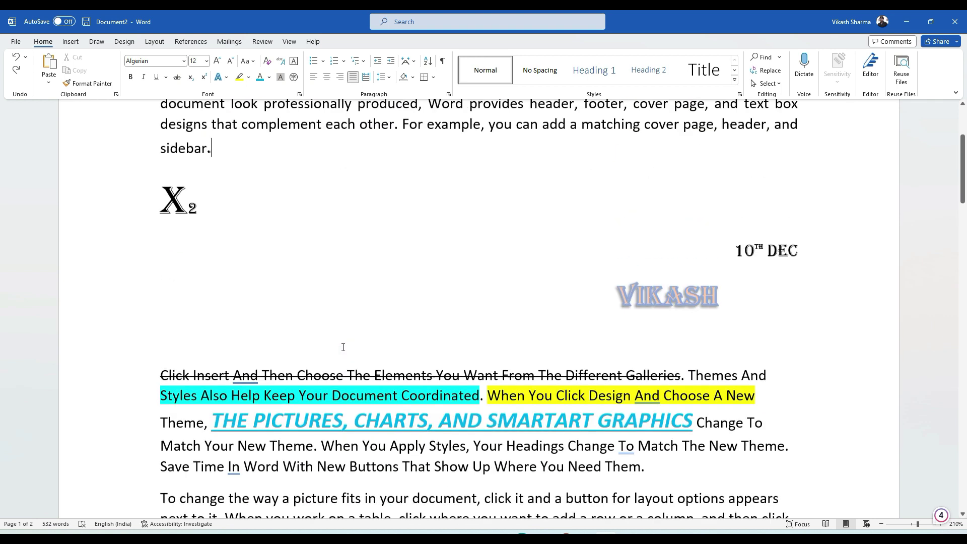
key(ctrl+a)
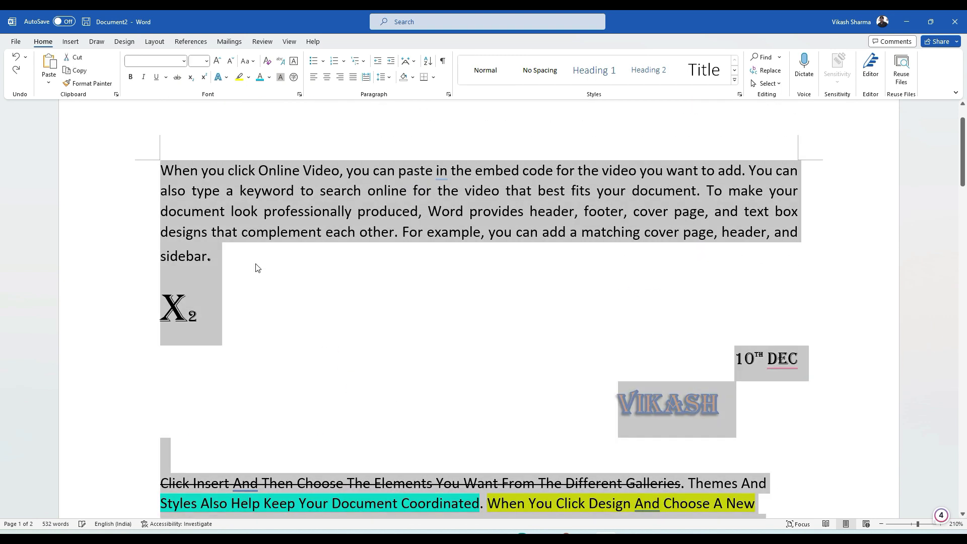
key(Delete)
text(Video provides a powerful way to help you prove your point. When you click Online Video, you can paste in the embed code for the video you want to add. You can also type a keyword to search online for the video that best fits your document. To make your document look professionally produced, Word provides header, footer, cover page, and text box designs that complement each other. For example, you can add a matching cover page, header, and sidebar. Click Insert and then choose the elements you want from the different galleries. Themes and styles also help keep your document coordinated. When you click Design and choose a new Theme, the pictures, charts, and SmartArt graphics change to match your new theme. When you apply styles, your headings change to match the new theme. Save time in Word with new buttons that show up where you need them. To change the way a picture fits in your document, click it and a button for layout options appears next to it. When you work on a table, click where you want to add a row or a column, and then click the plus sign. Reading is easier, too, in the new Reading view. You can collapse parts of the document and focus on the text you want. If you need to stop reading before you reach the end, Word remembers where you left off - even on another device.)
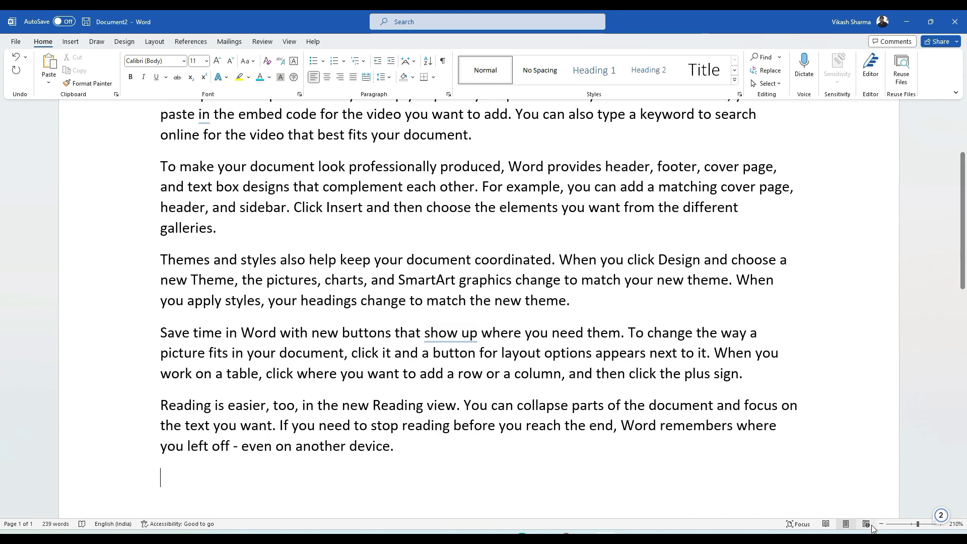
- Set the line spacing of all the sample paragraphs to 3.0
click(881, 524)
click(880, 524)
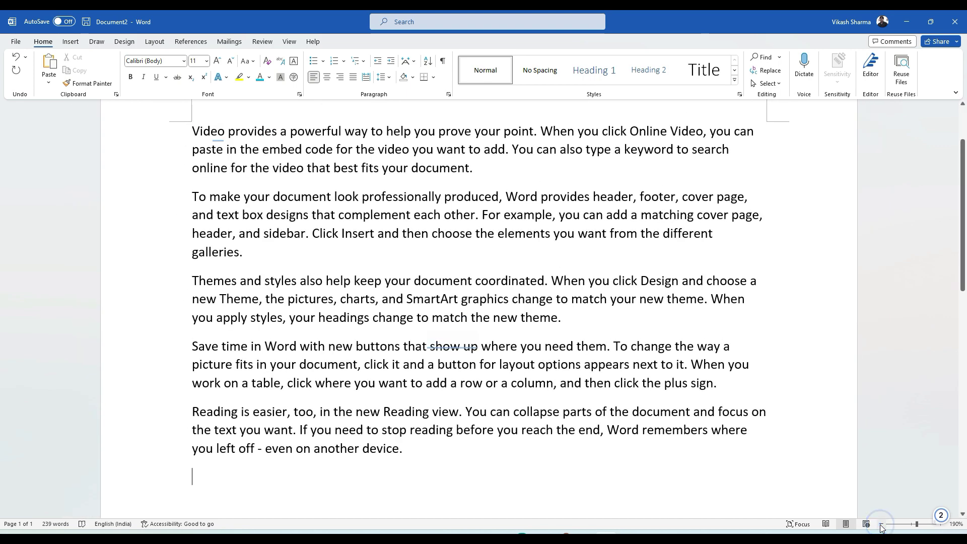
click(880, 524)
click(880, 524)
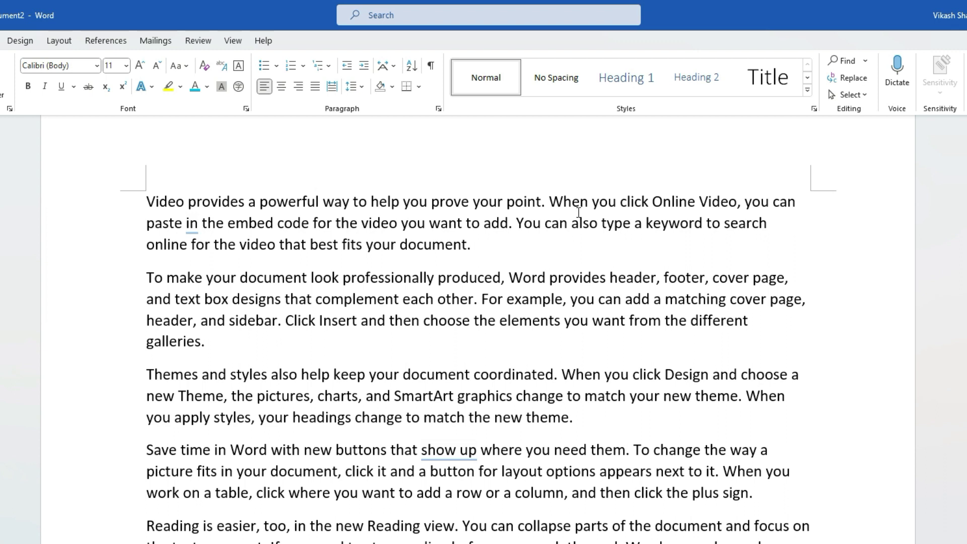
click(472, 246)
click(150, 279)
drag(147, 202, 788, 541)
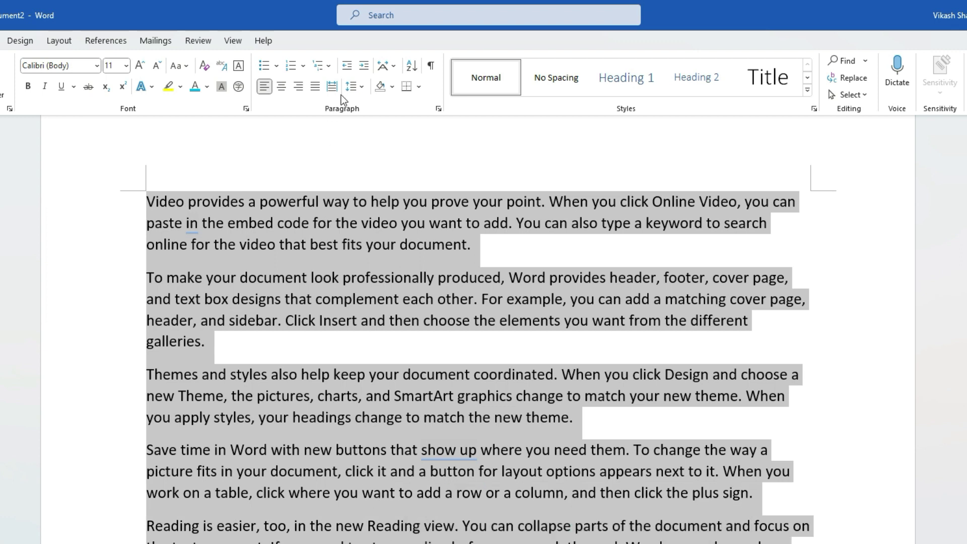
click(361, 88)
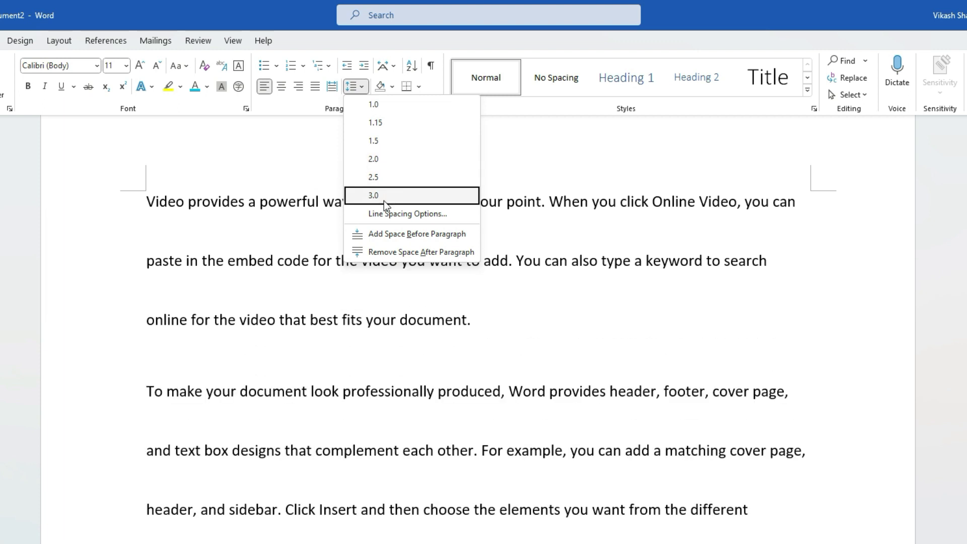
click(384, 196)
- Reset the paragraph formatting of the whole document to the default line spacing
click(235, 243)
click(203, 239)
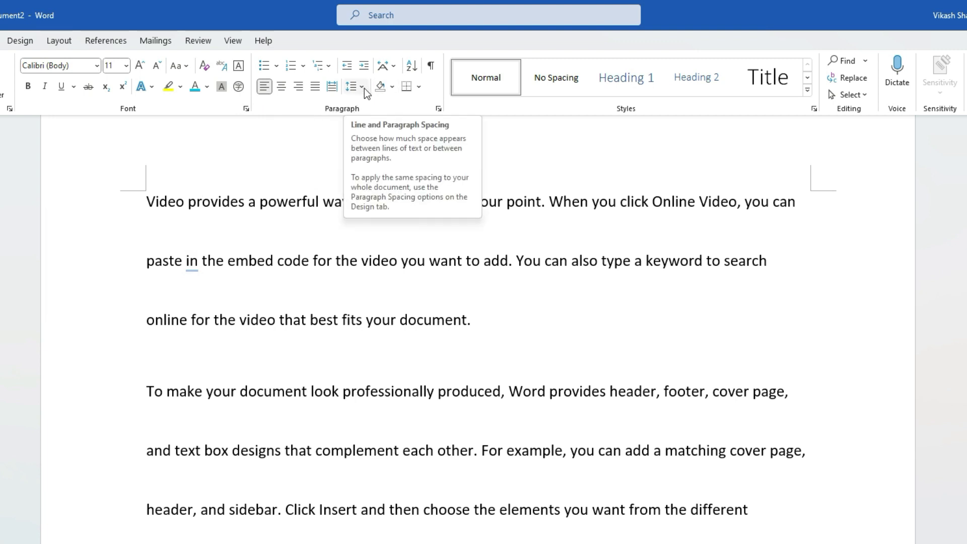
key(ctrl+a)
key(ctrl+q)
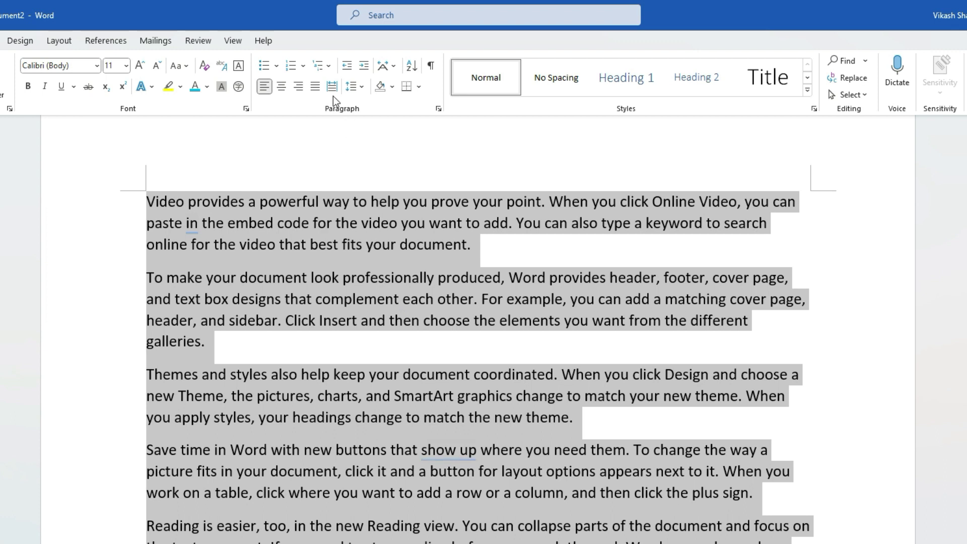
- Examine the indentation and spacing settings in the line spacing options for the selected text, and leave them without changes
click(362, 88)
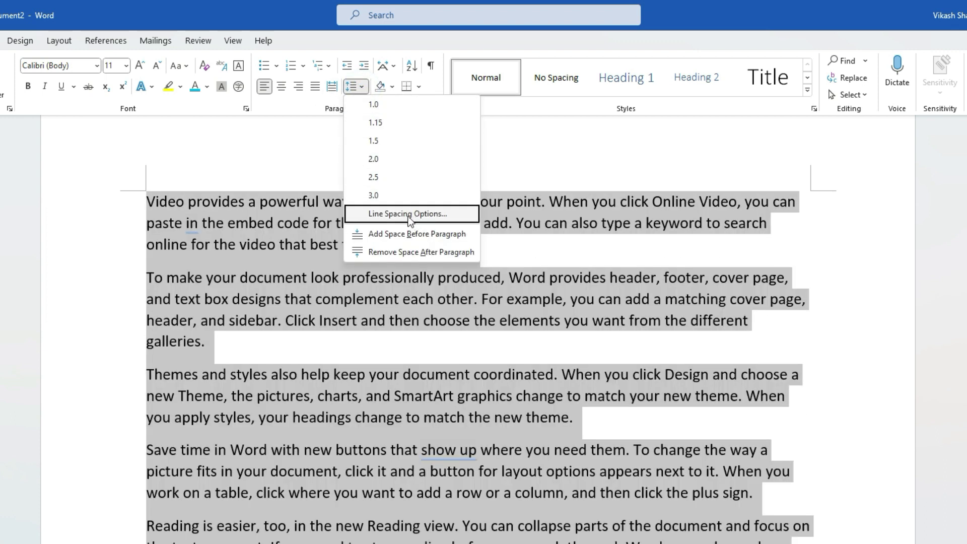
click(408, 213)
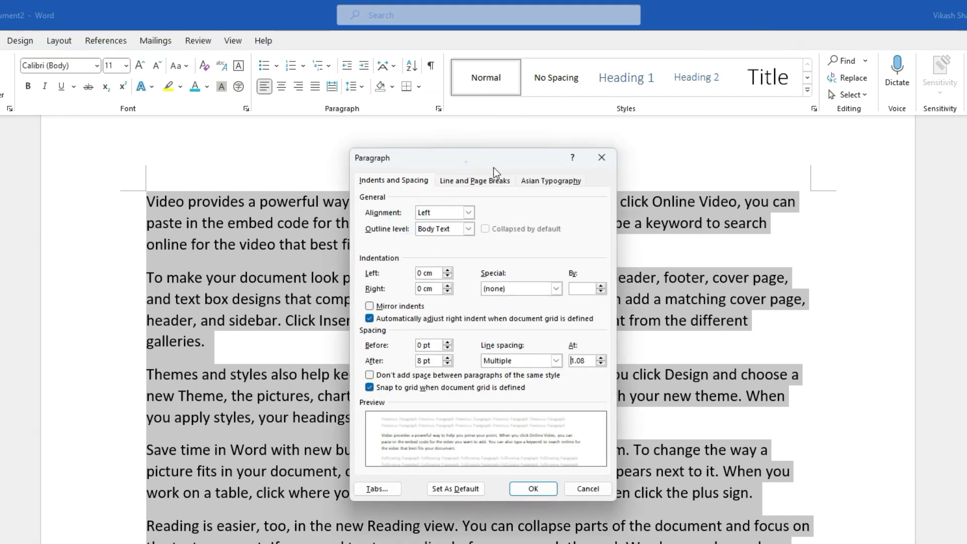
drag(493, 167, 834, 192)
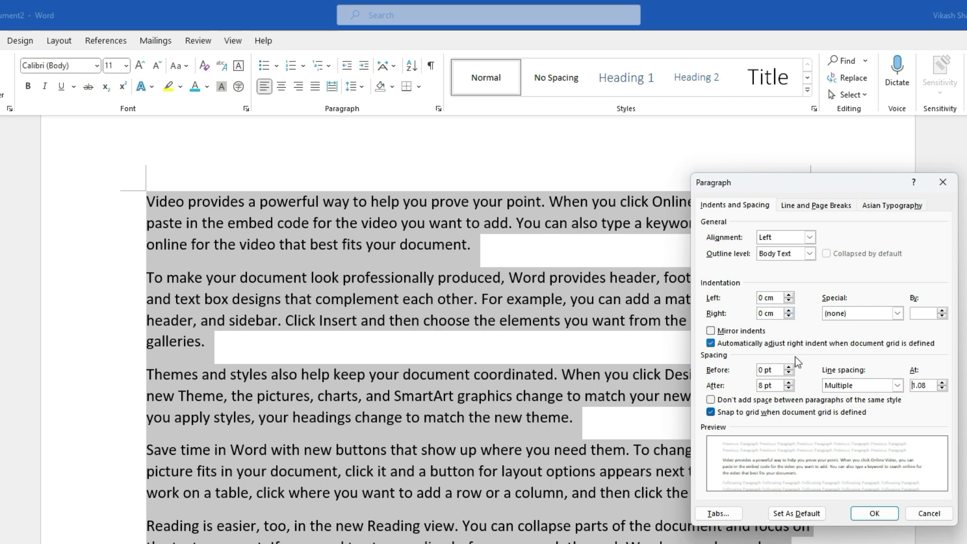
click(925, 518)
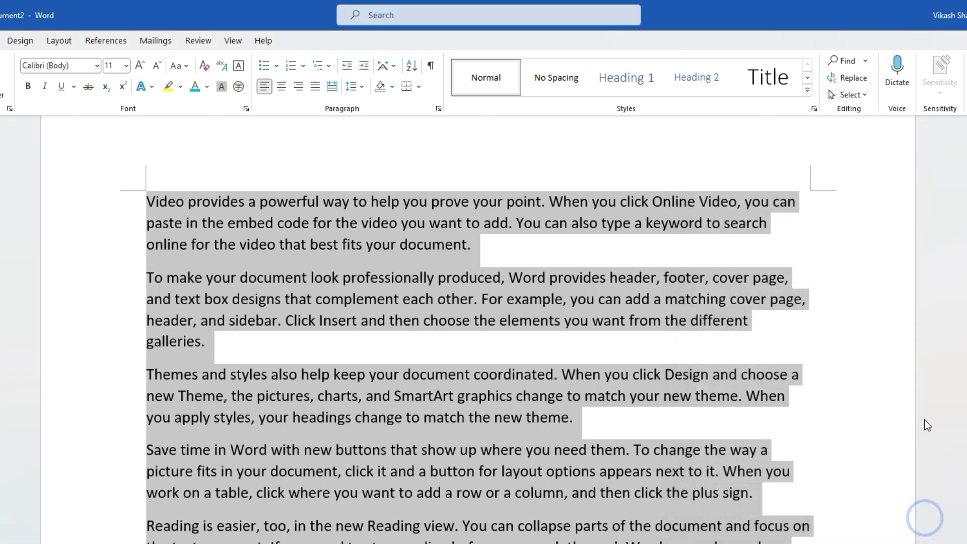
- Remove the space after every selected sample paragraph
click(362, 88)
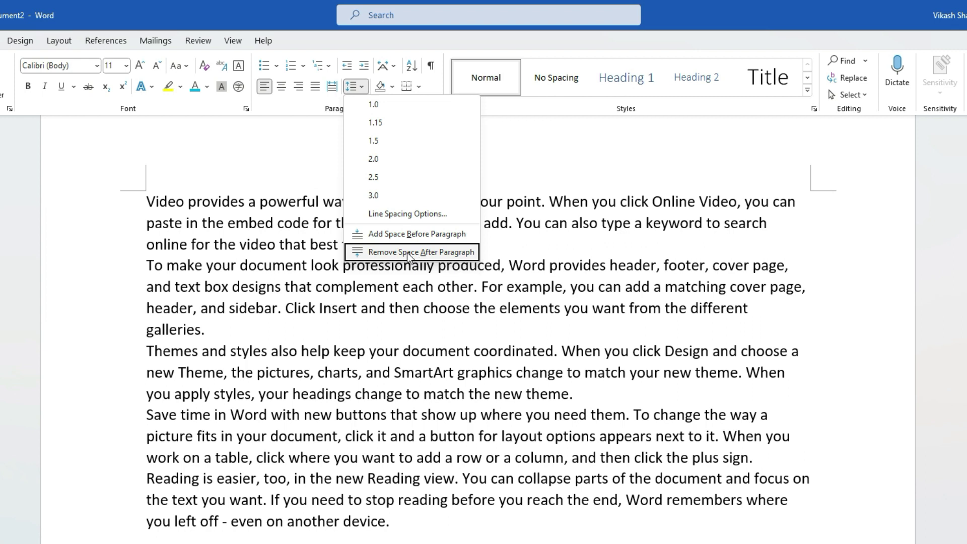
click(399, 253)
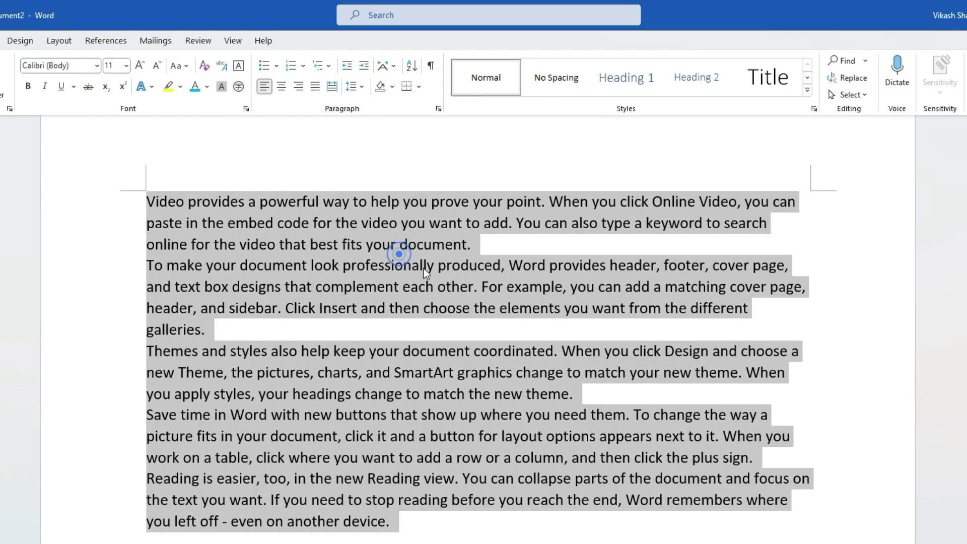
click(478, 246)
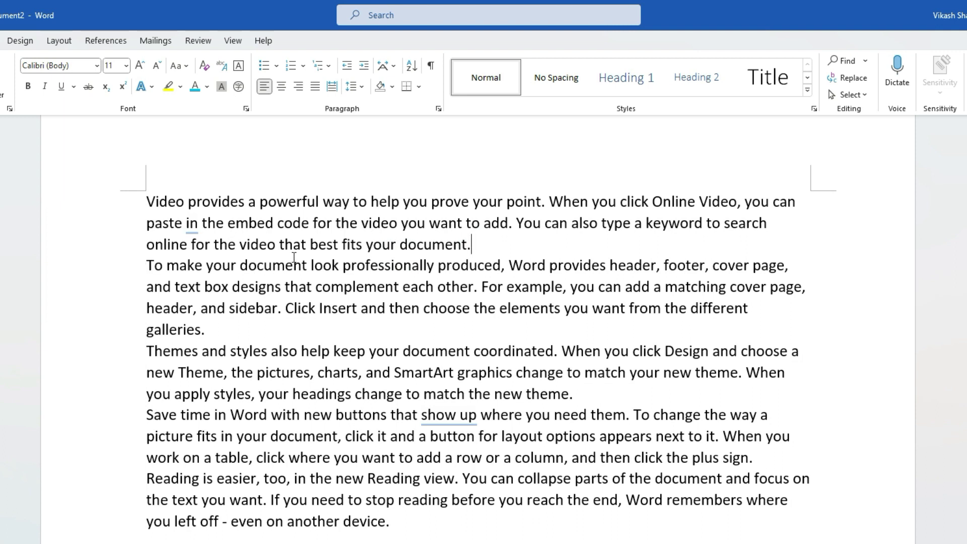
- Add space after the first paragraph and after the second paragraph, which ends with "galleries."
click(364, 92)
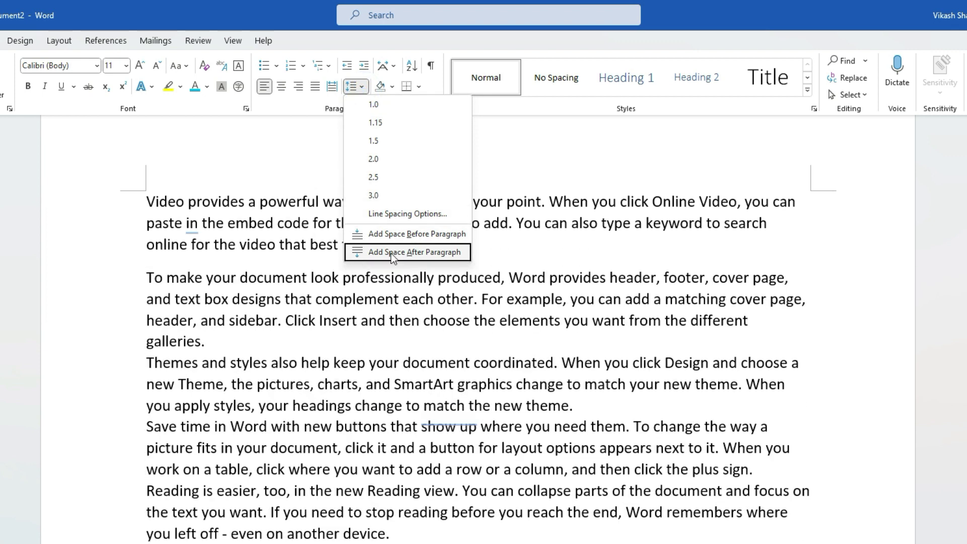
click(391, 252)
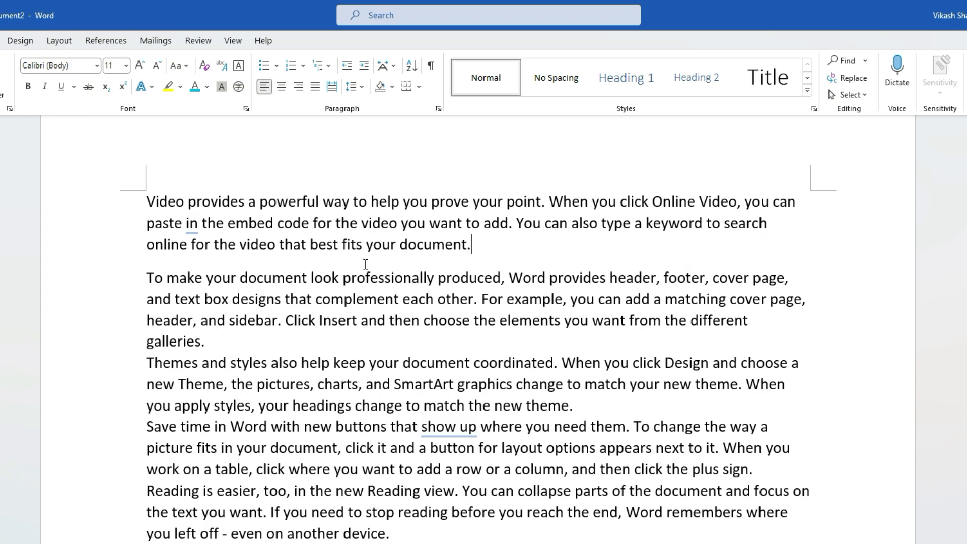
click(217, 343)
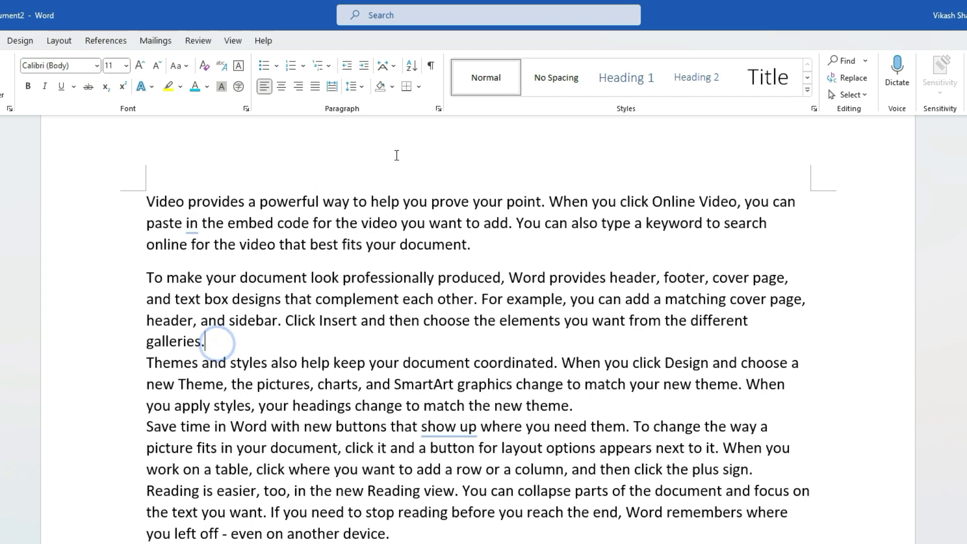
click(357, 87)
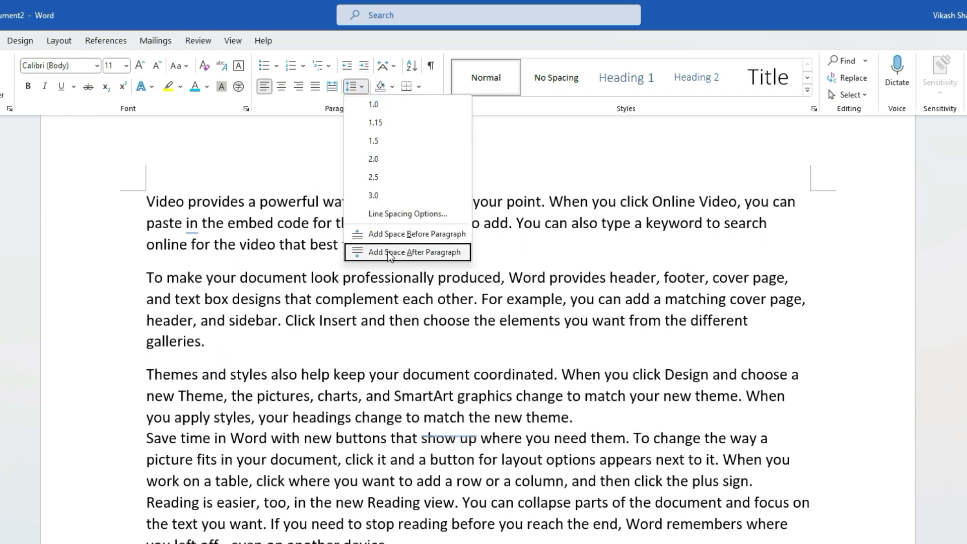
click(389, 252)
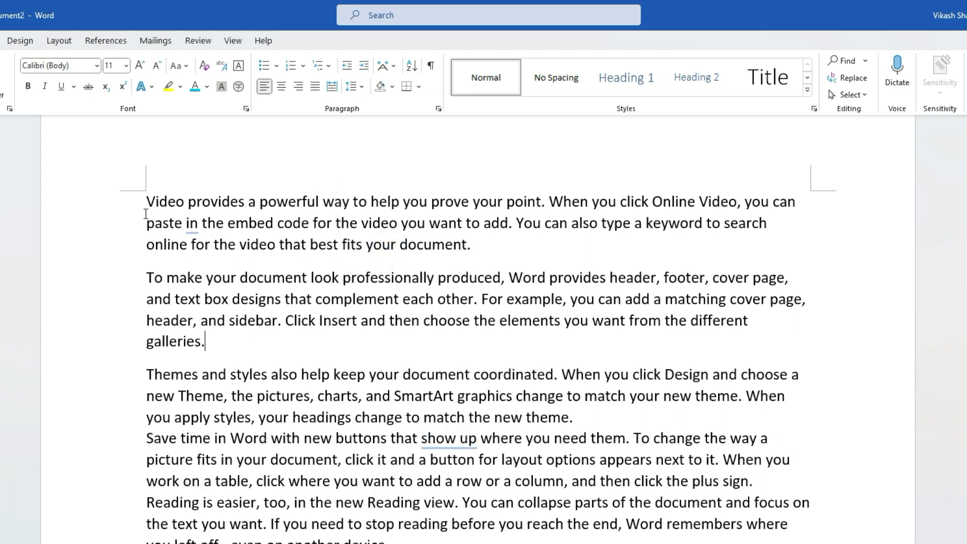
- Remove the space after all the sample paragraphs and add space before each of them instead
drag(147, 196, 398, 537)
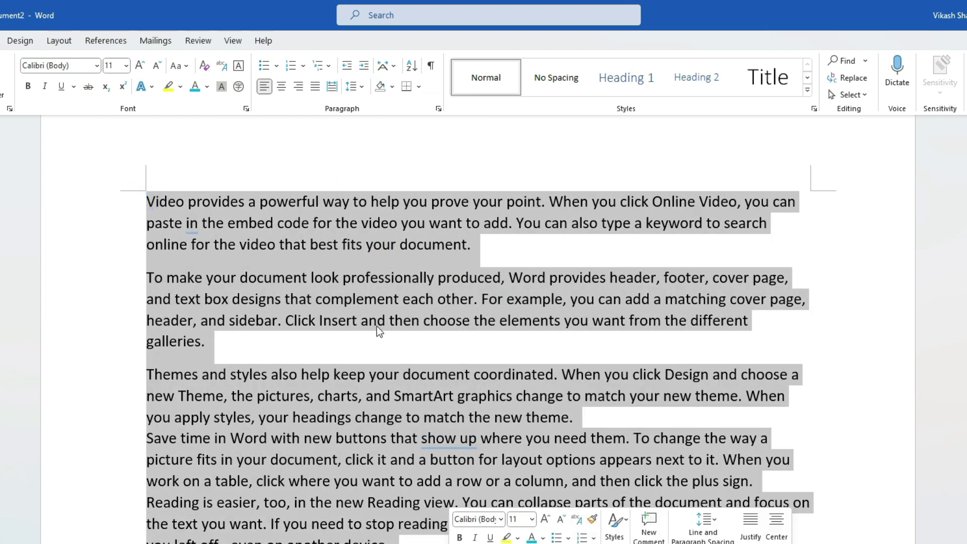
click(355, 87)
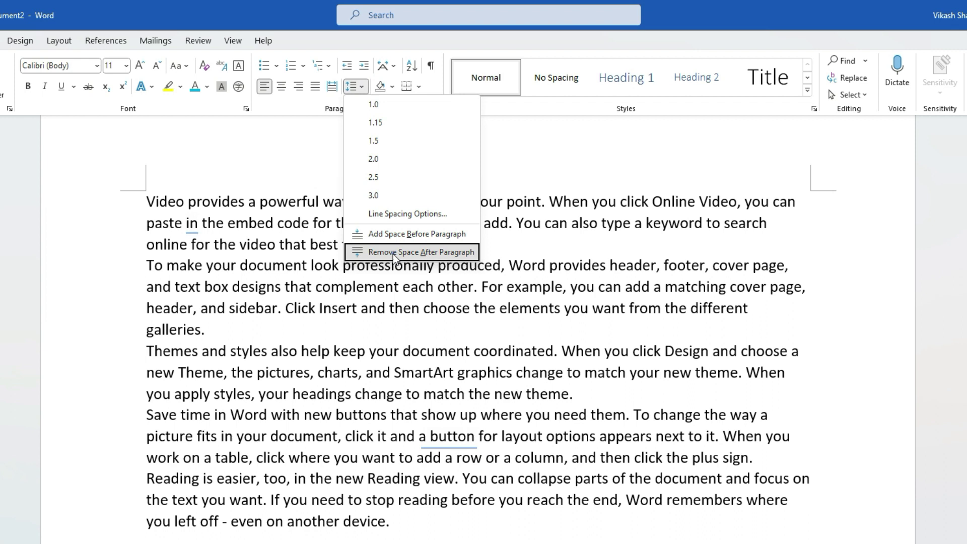
click(394, 252)
click(356, 87)
click(387, 236)
click(471, 296)
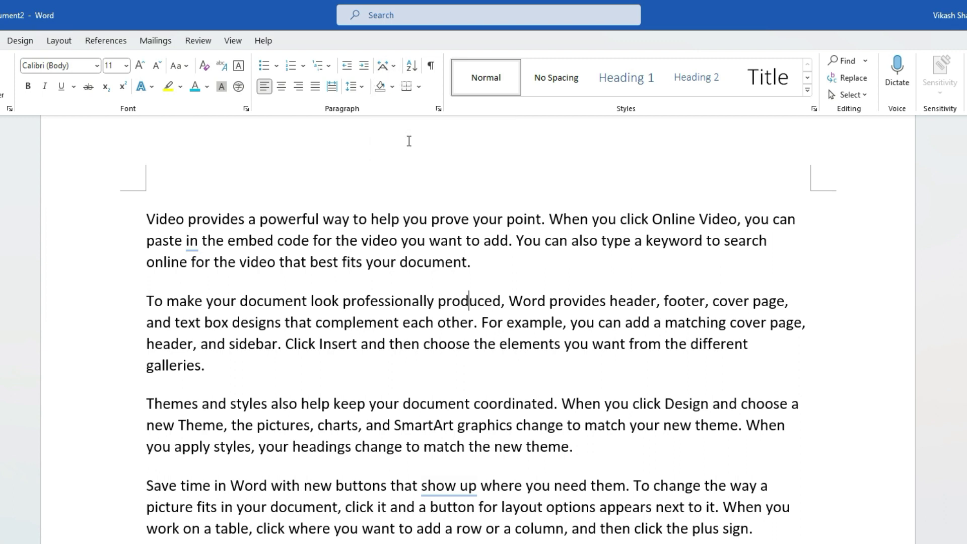
- Apply the Horizontal in Vertical layout, fitted in line, to the first word "Video" and undo it
drag(144, 214, 192, 216)
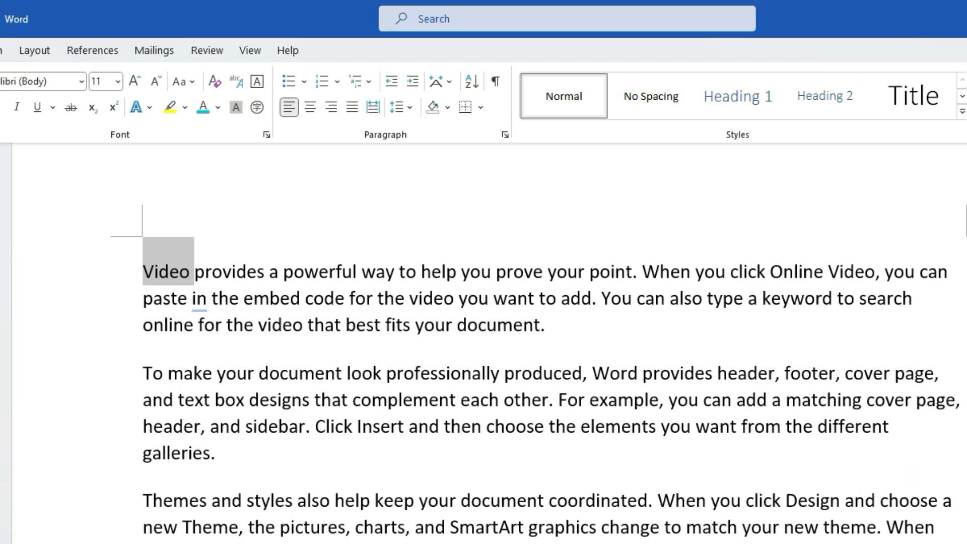
scroll(199, 310, up, 15)
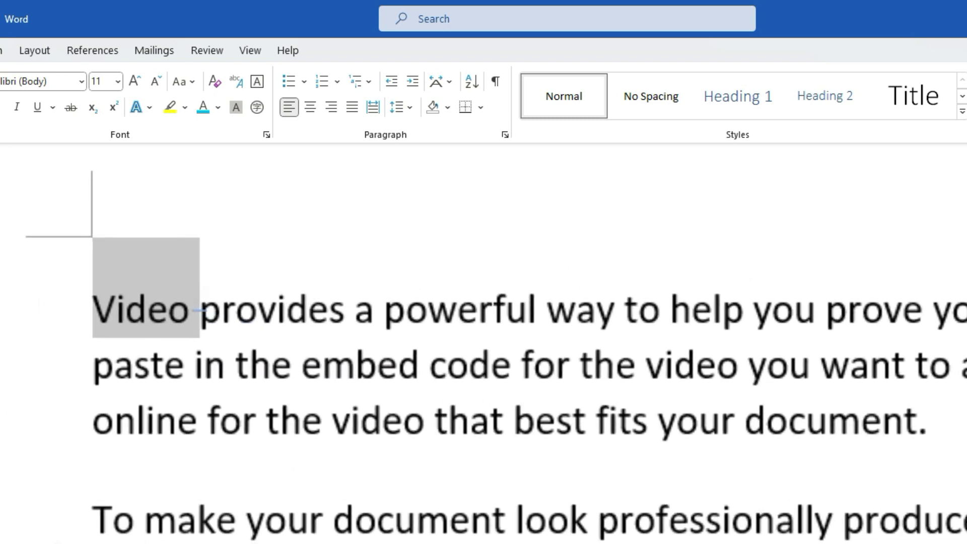
click(443, 83)
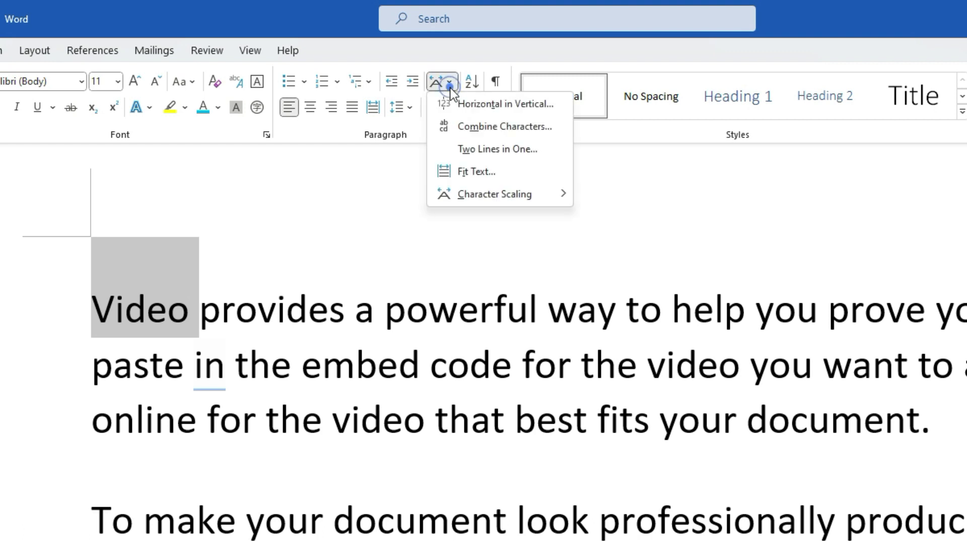
click(505, 107)
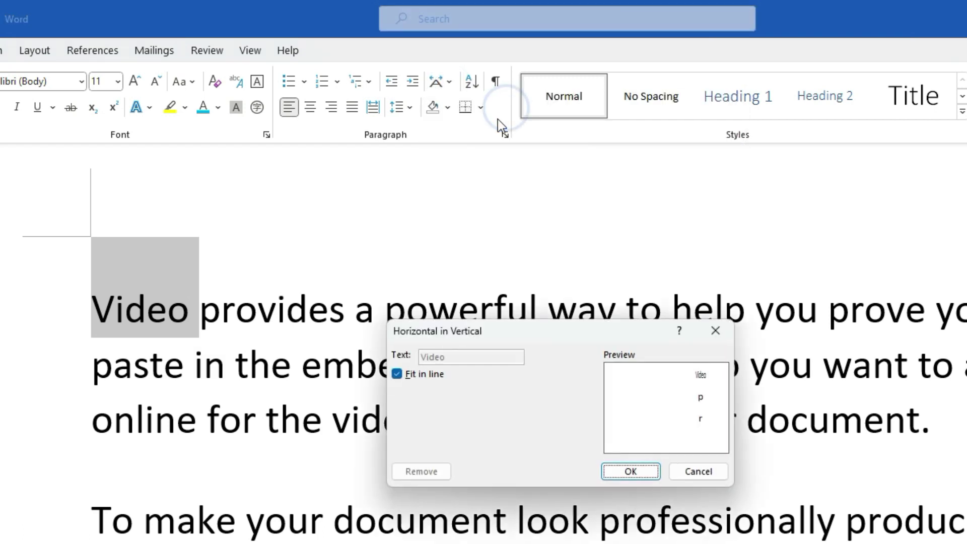
click(630, 471)
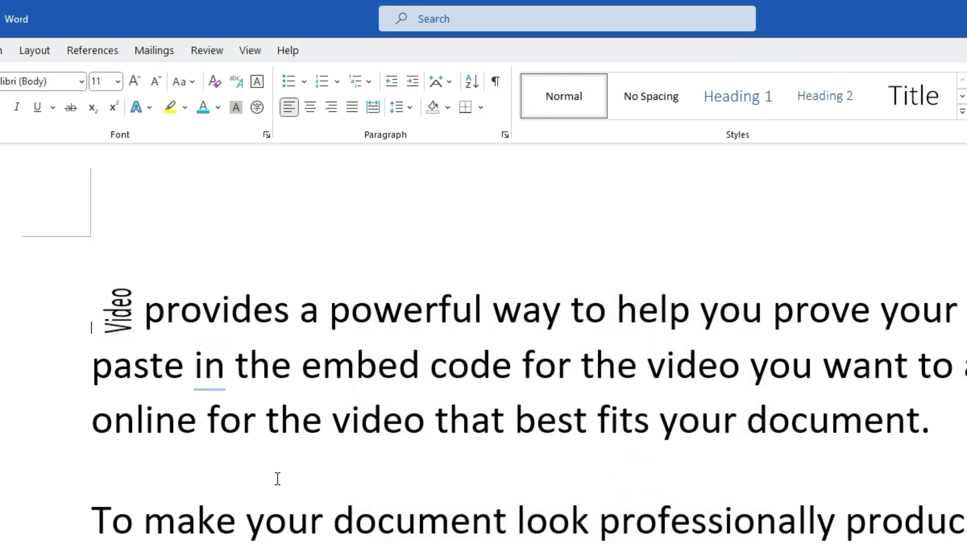
key(ctrl+z)
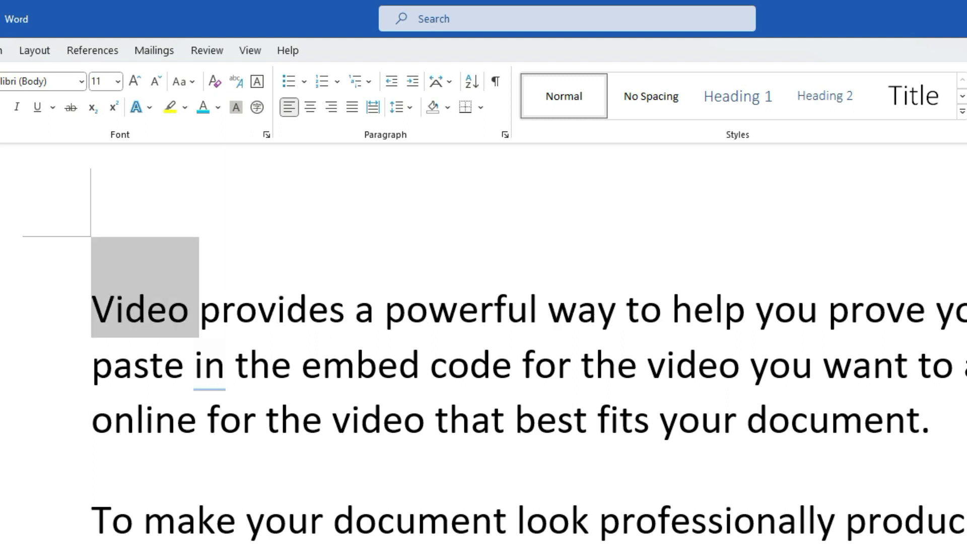
- Combine the characters of the first word "Video" in Calibri at 5.5 pt and undo it
click(451, 84)
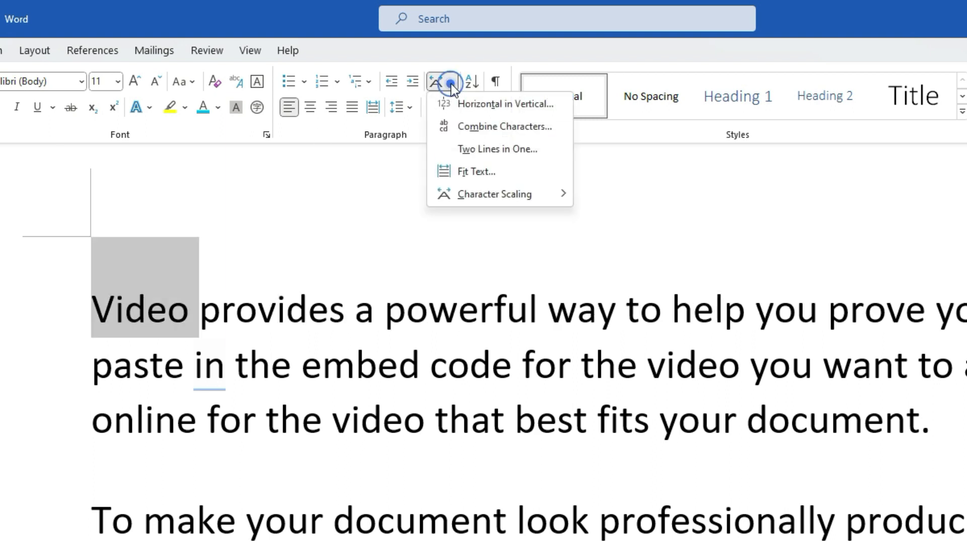
click(493, 127)
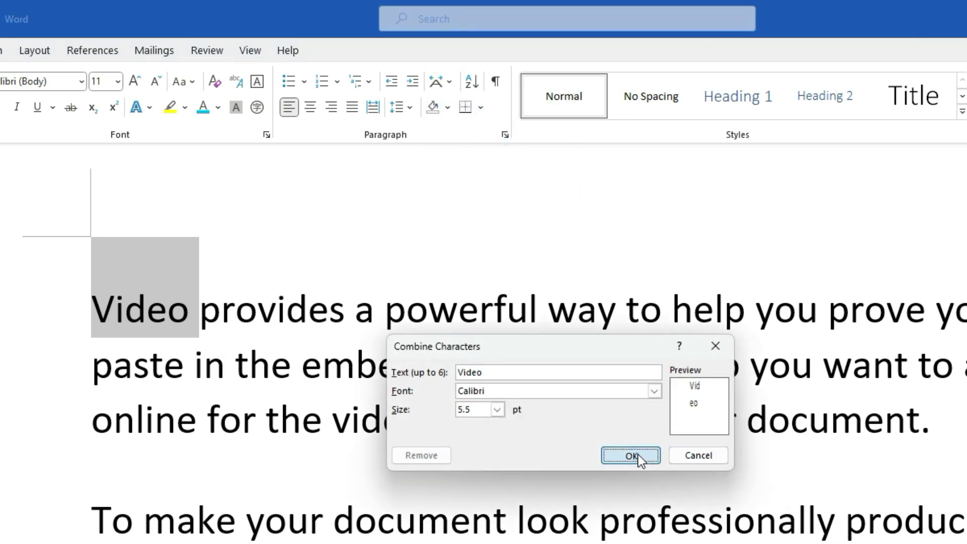
click(630, 454)
click(121, 315)
click(108, 314)
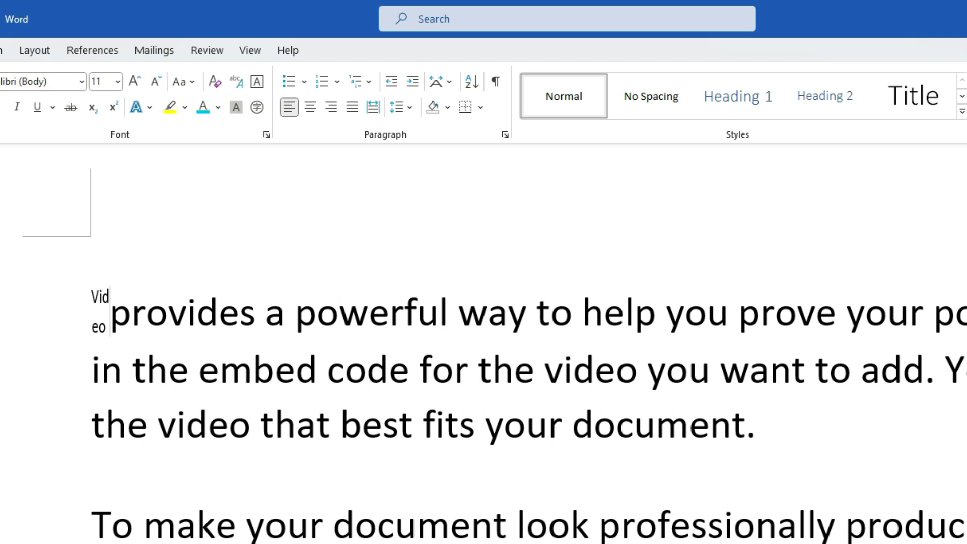
key(ctrl+z)
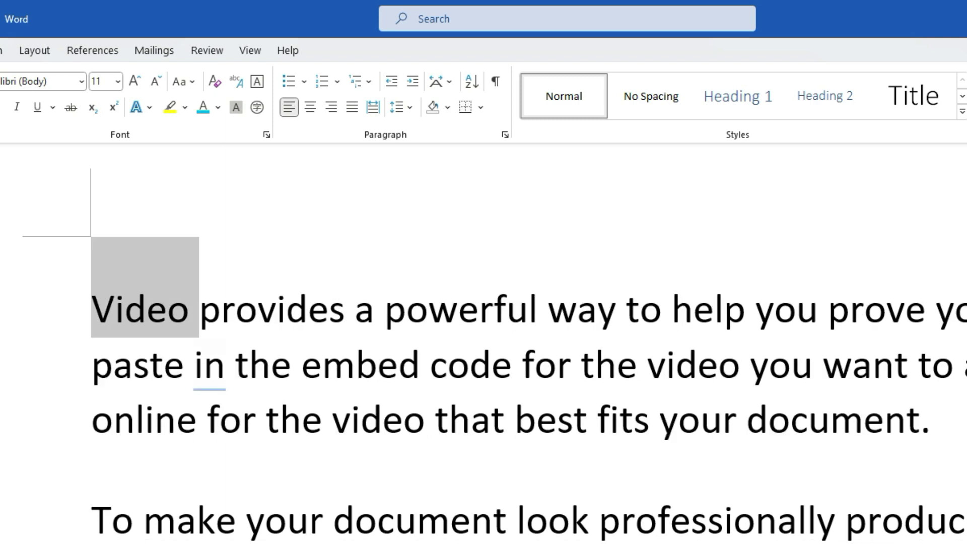
click(450, 86)
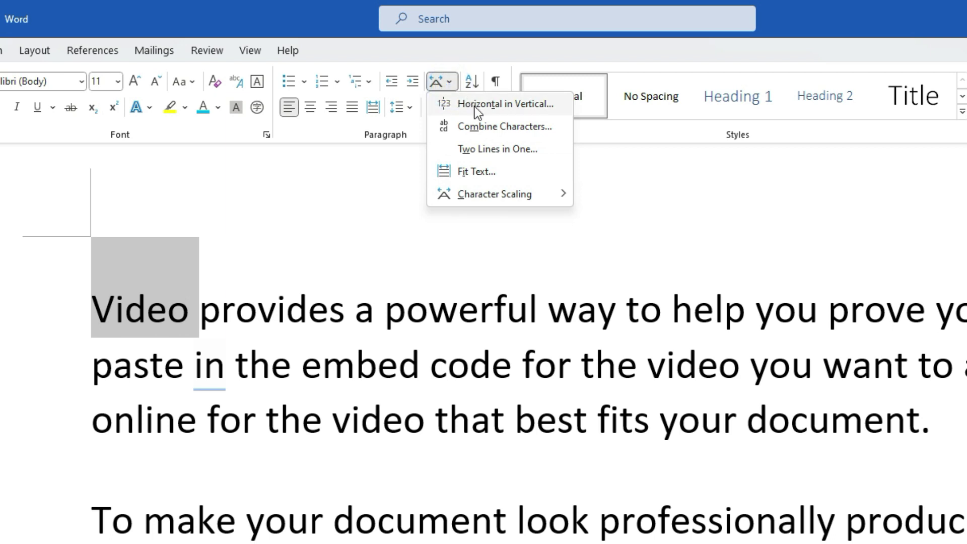
click(355, 277)
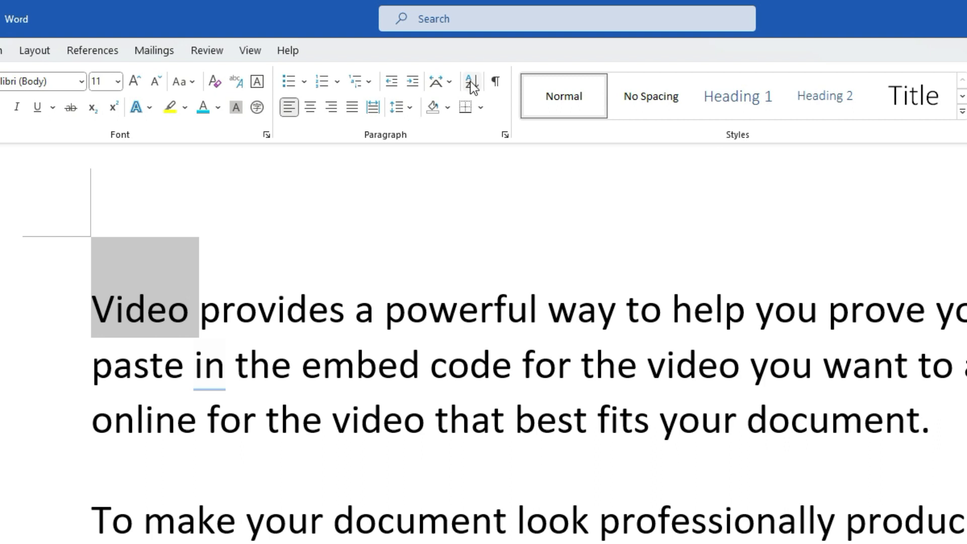
click(502, 292)
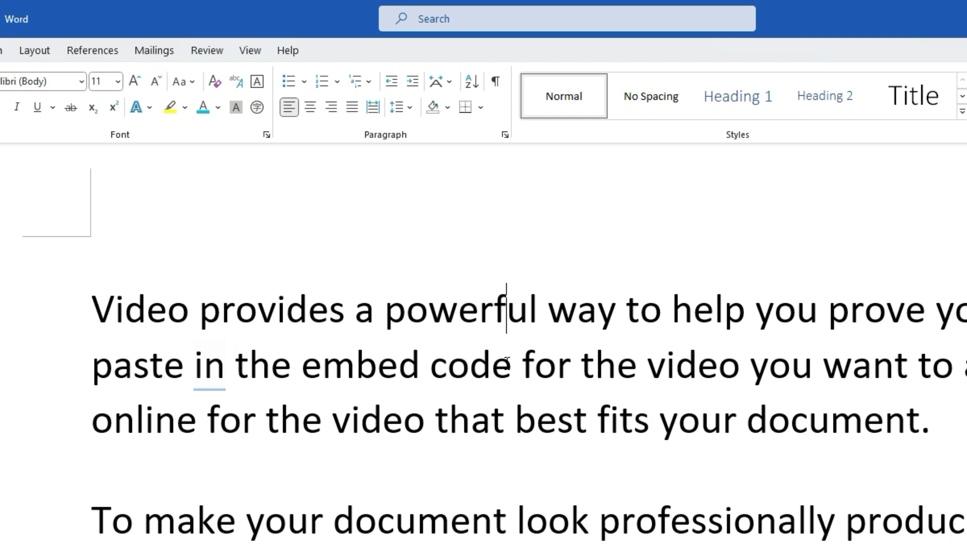
- Replace the first letter of the second paragraph, which starts with "To make", with "A"
scroll(506, 364, down, 1)
scroll(506, 364, down, 15)
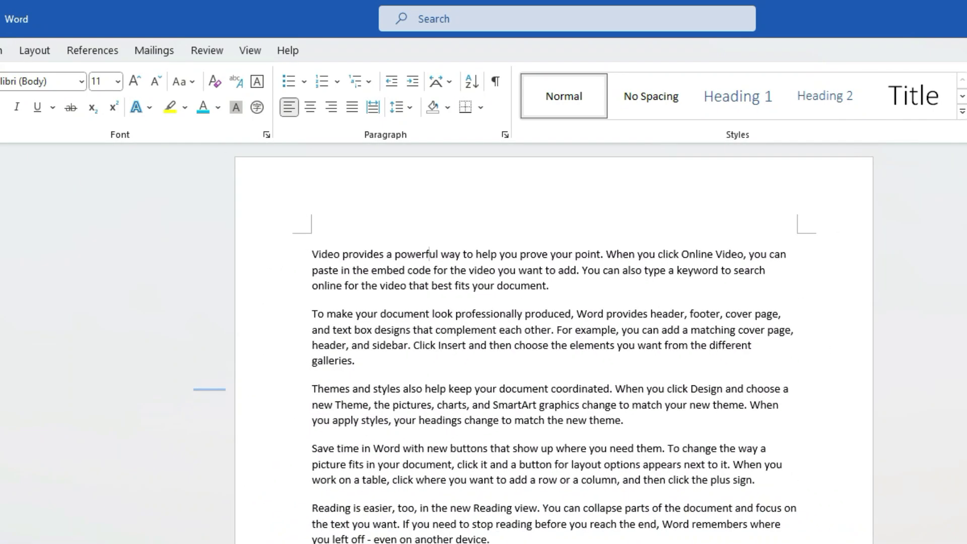
click(310, 258)
click(312, 256)
click(312, 313)
click(312, 315)
key(Delete)
text(A)
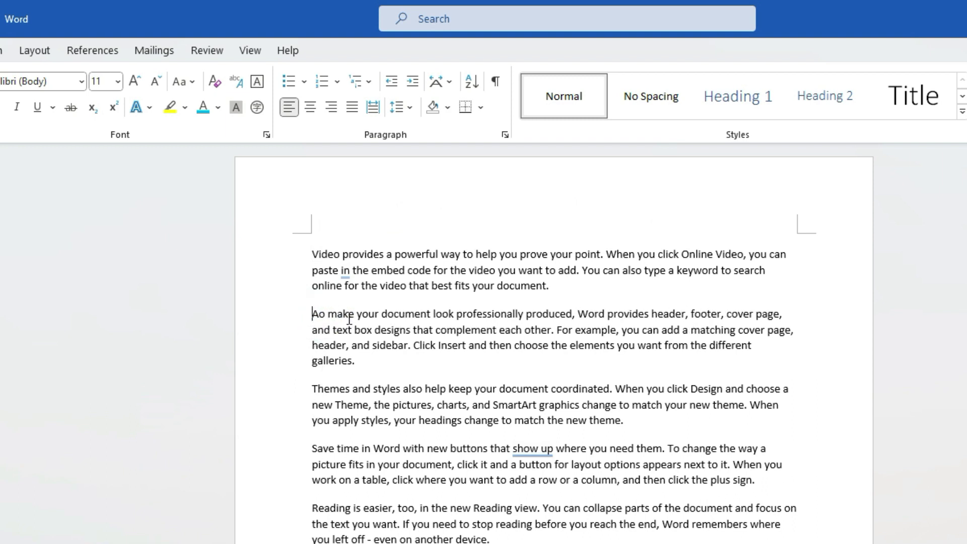
- Replace the first letter of the third paragraph with "c" and of the fourth paragraph with "b"
click(313, 389)
key(Delete)
text(c)
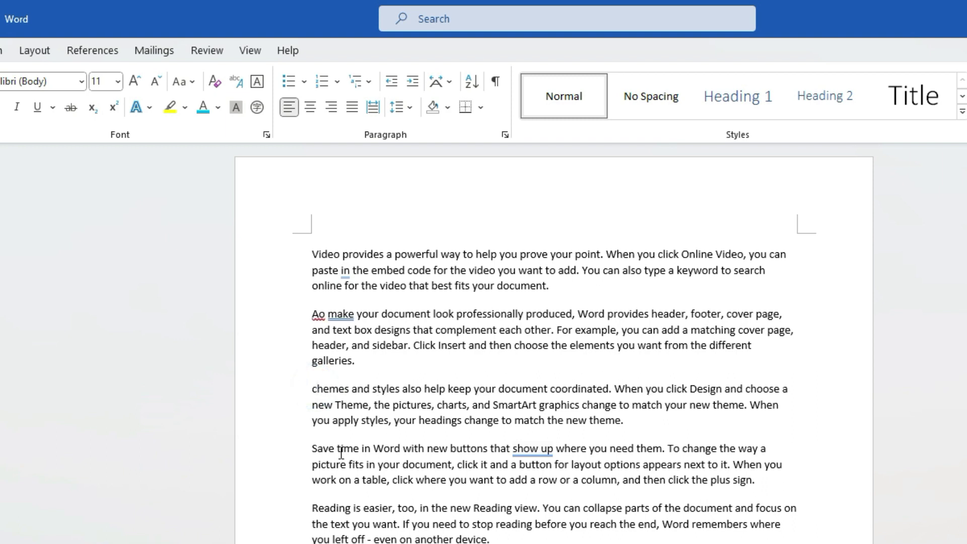
click(313, 447)
key(Delete)
text(b)
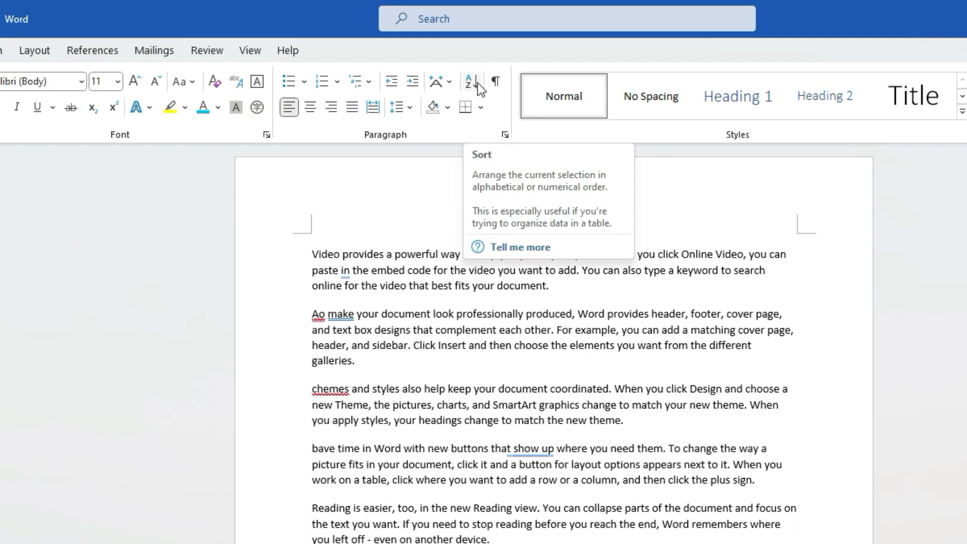
click(402, 389)
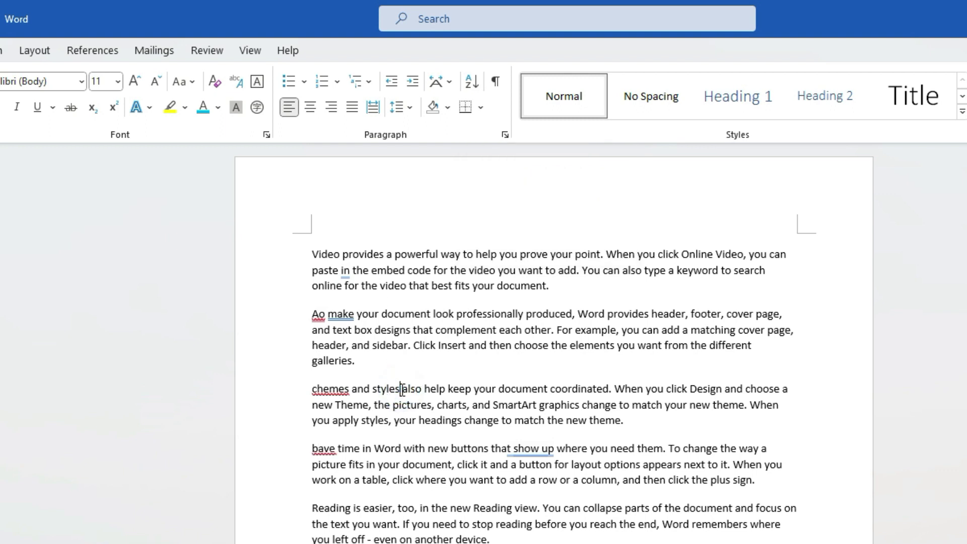
drag(308, 247, 491, 537)
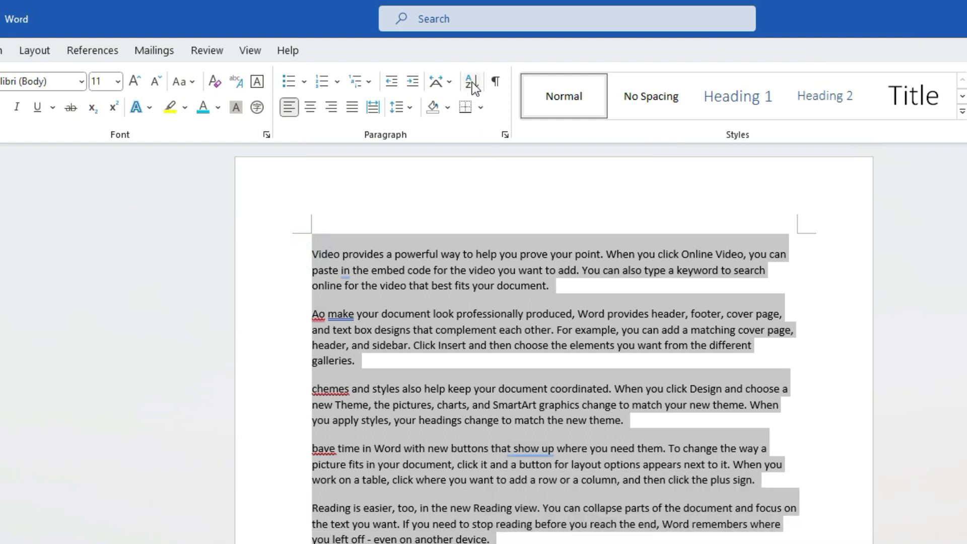
click(328, 336)
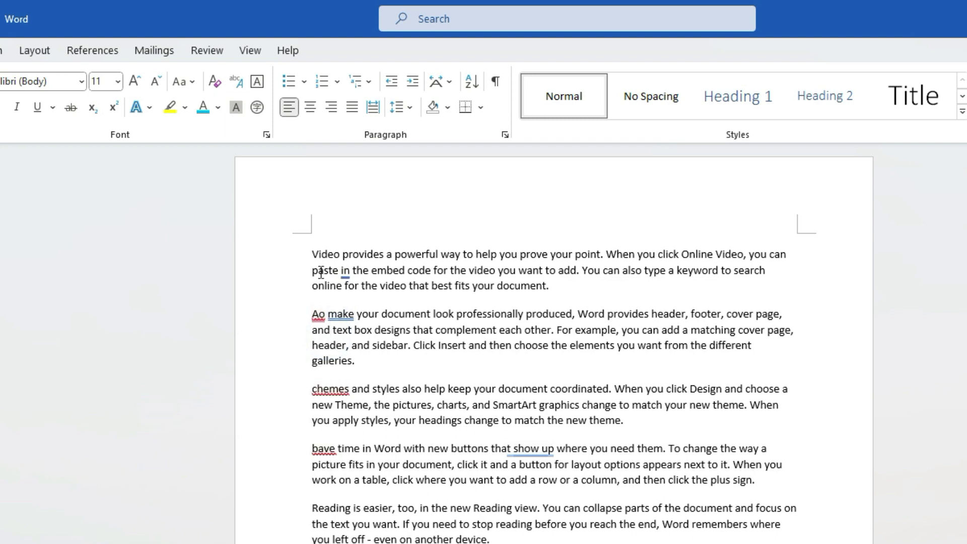
- Sort all five sample paragraphs as text in ascending order, with no header row
drag(308, 253, 494, 538)
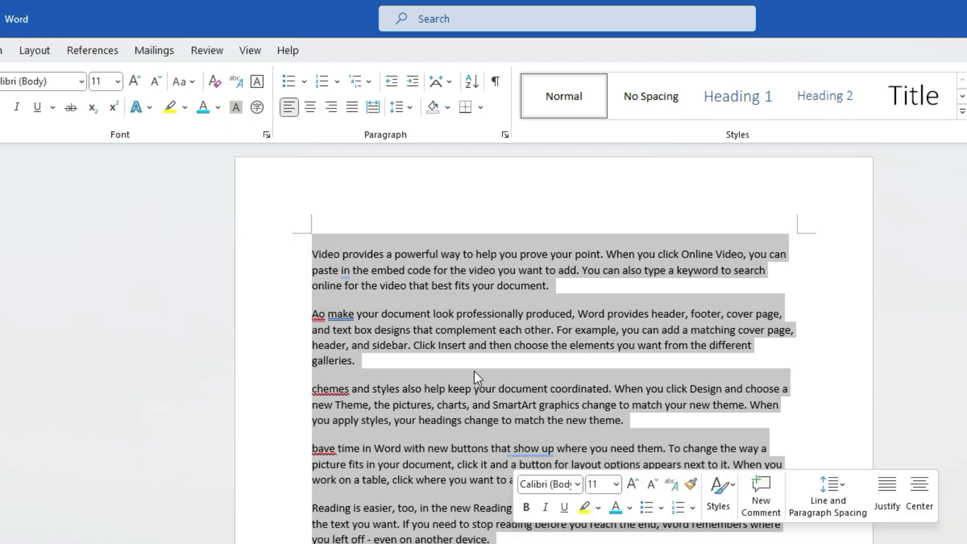
click(468, 82)
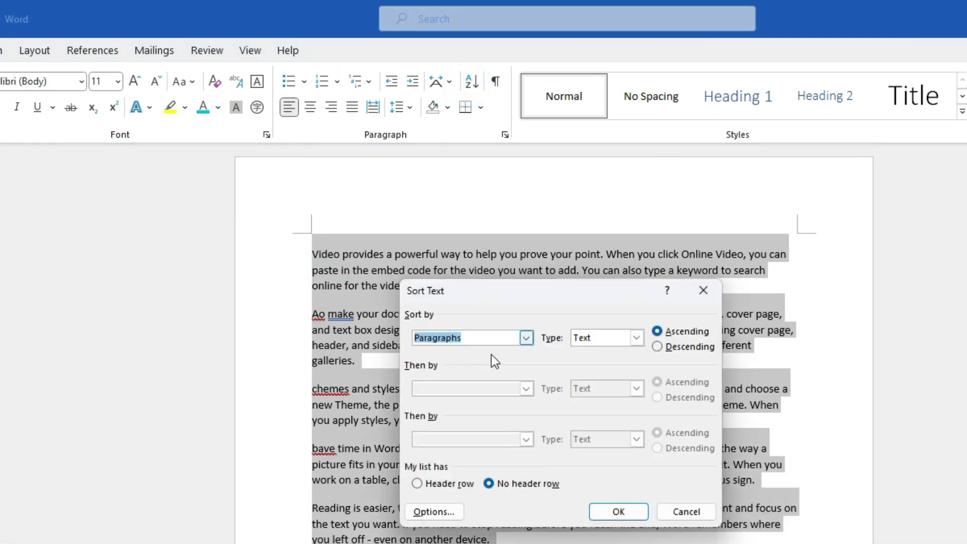
click(622, 511)
click(381, 275)
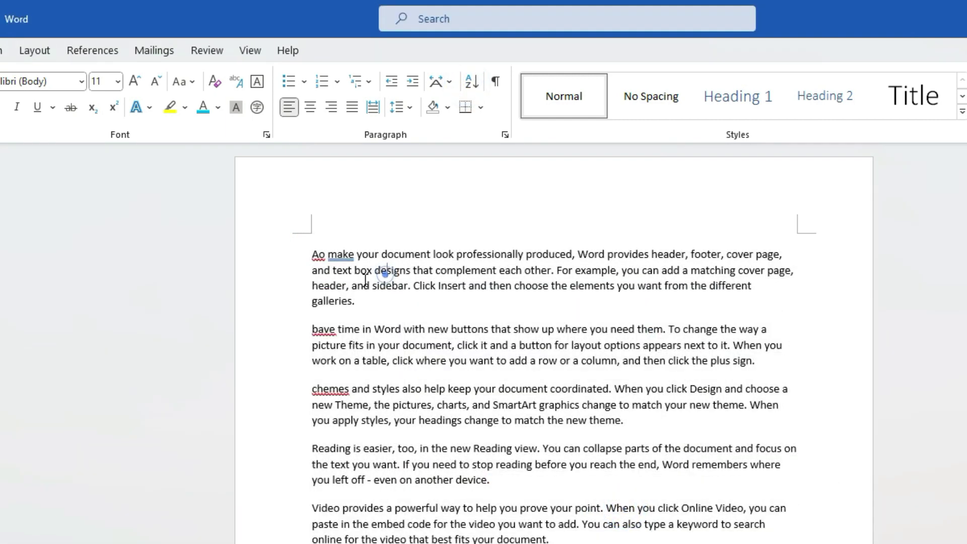
- Apply numbering to the first paragraph and undo it
triple_click(311, 251)
click(528, 265)
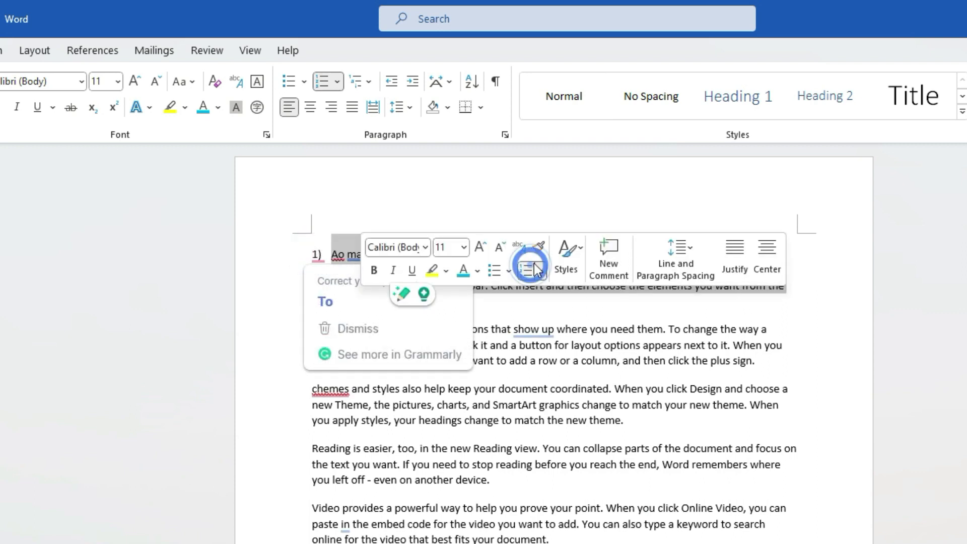
click(531, 204)
key(ctrl+z)
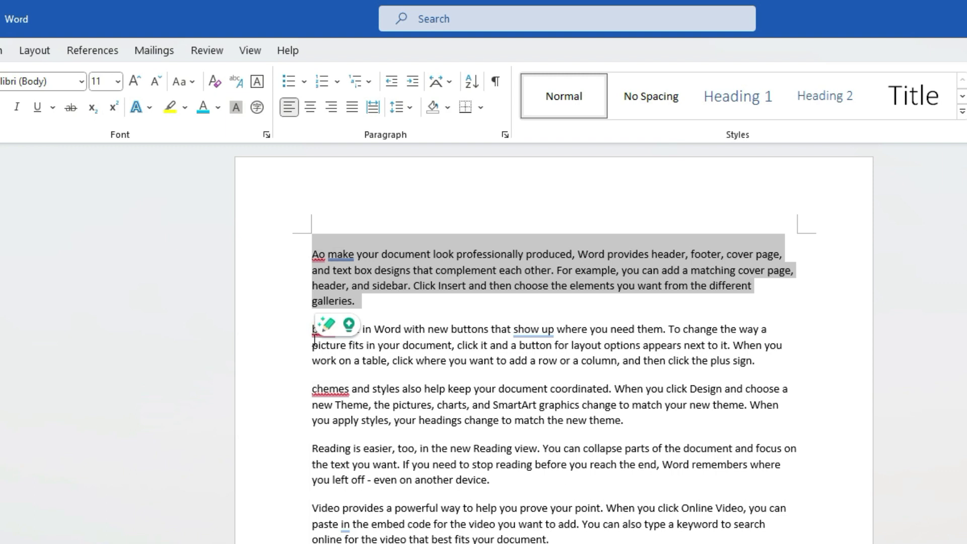
- Try correcting "bave" to "have" in the second paragraph and undo the correction
click(380, 358)
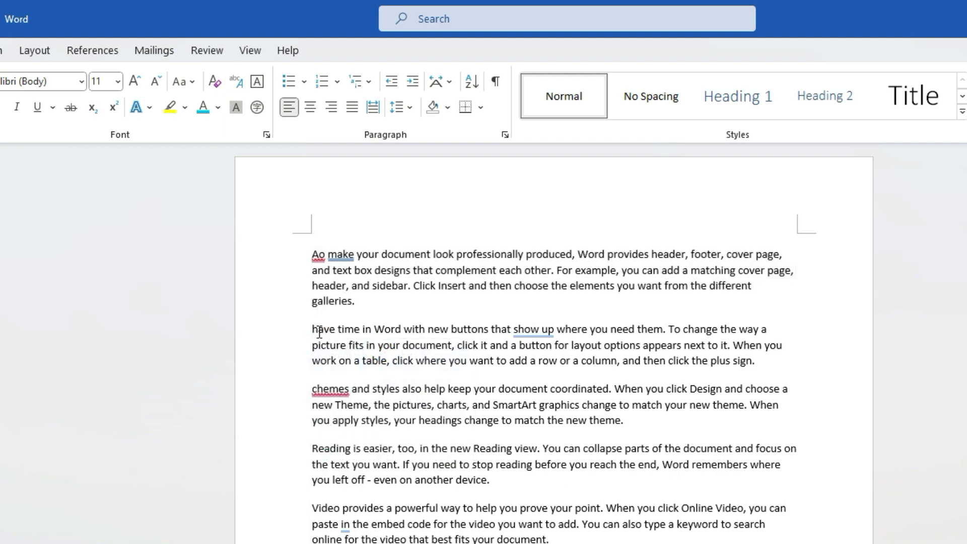
key(ctrl+z)
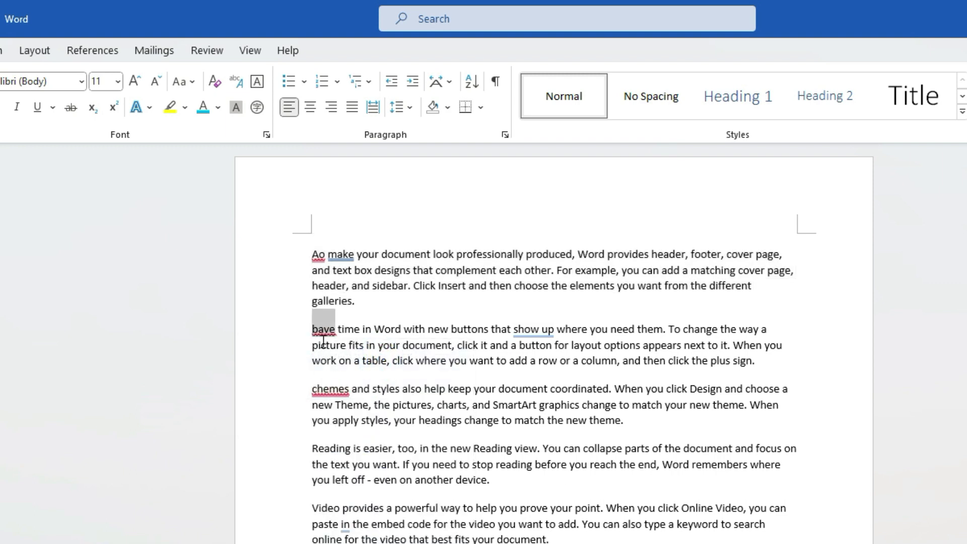
mouse_move(322, 386)
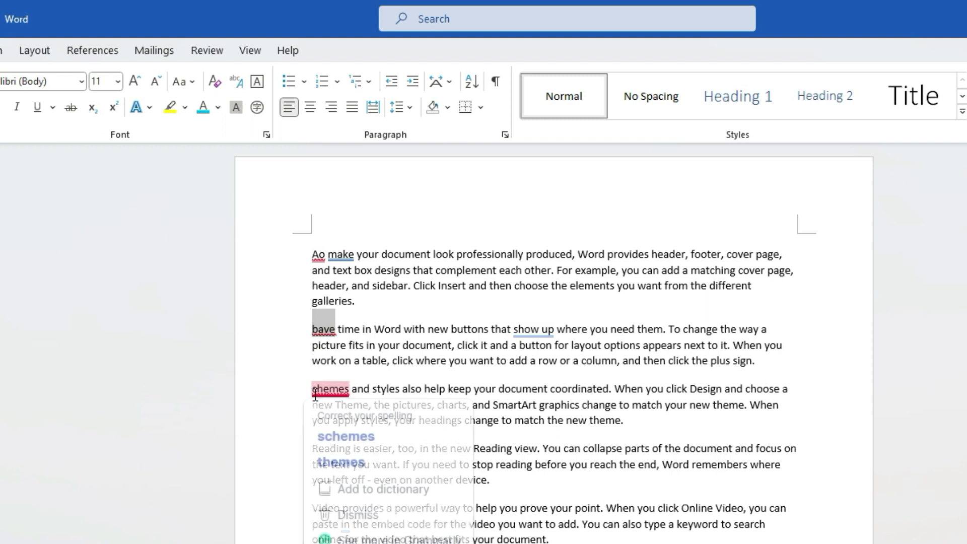
click(467, 395)
click(549, 406)
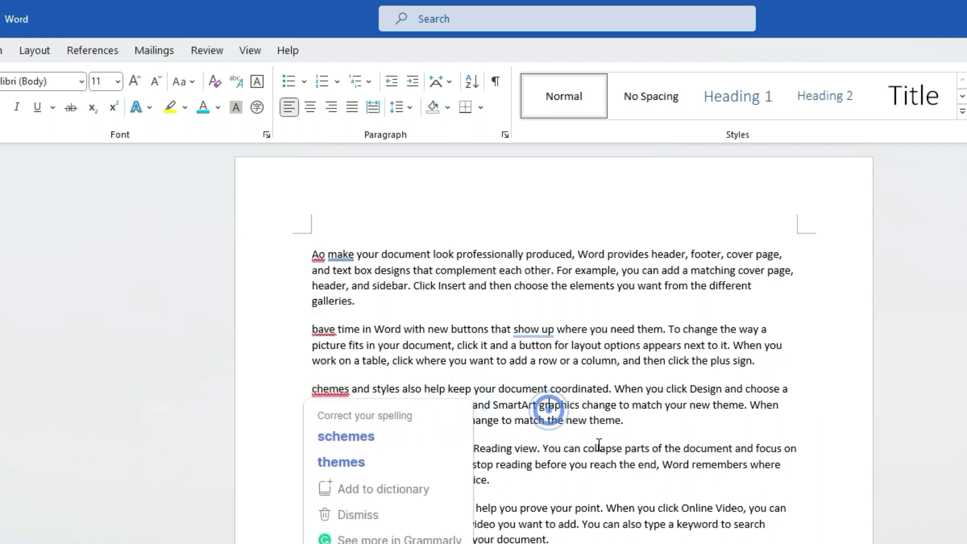
click(595, 444)
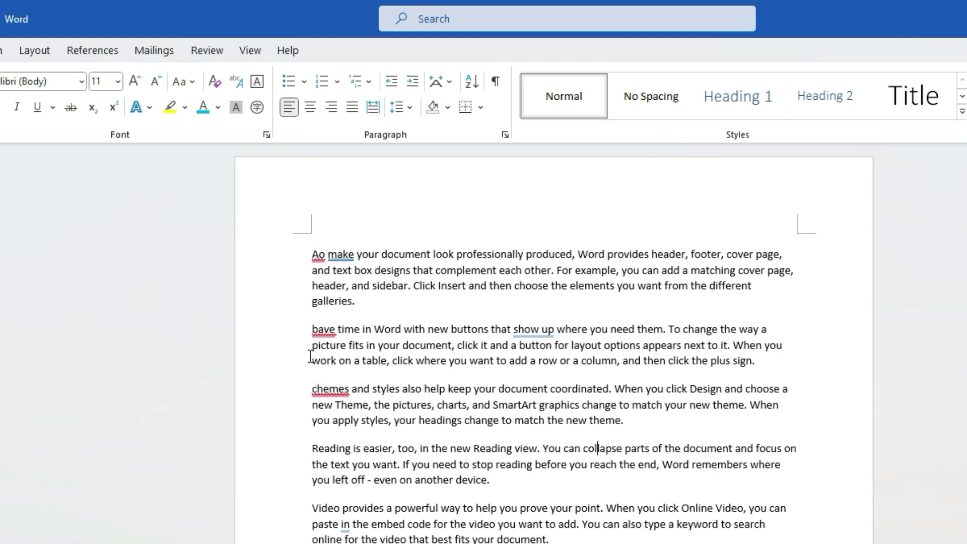
- Correct the misspelled opening words of the first three paragraphs to "To", "have" and "themes" using the spelling suggestions
click(318, 254)
mouse_move(310, 256)
click(326, 302)
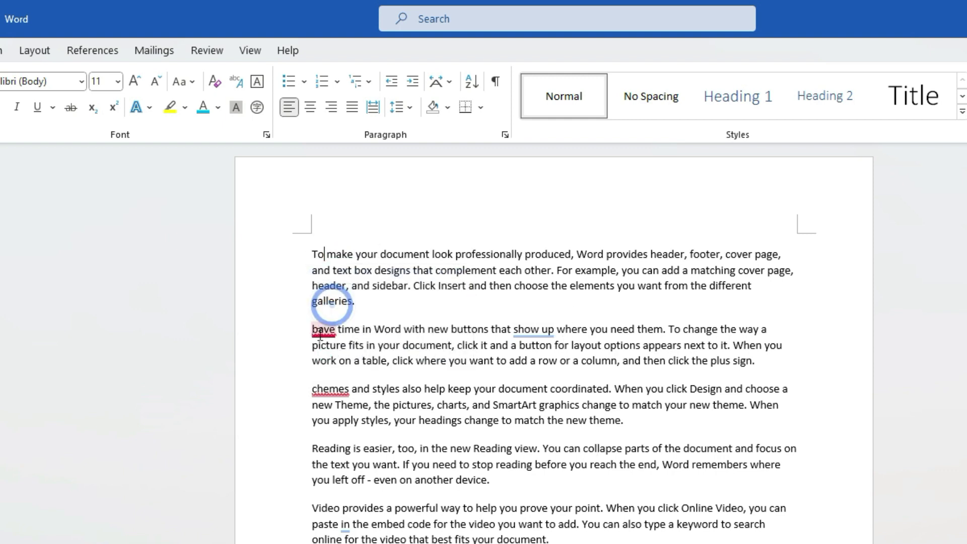
mouse_move(326, 332)
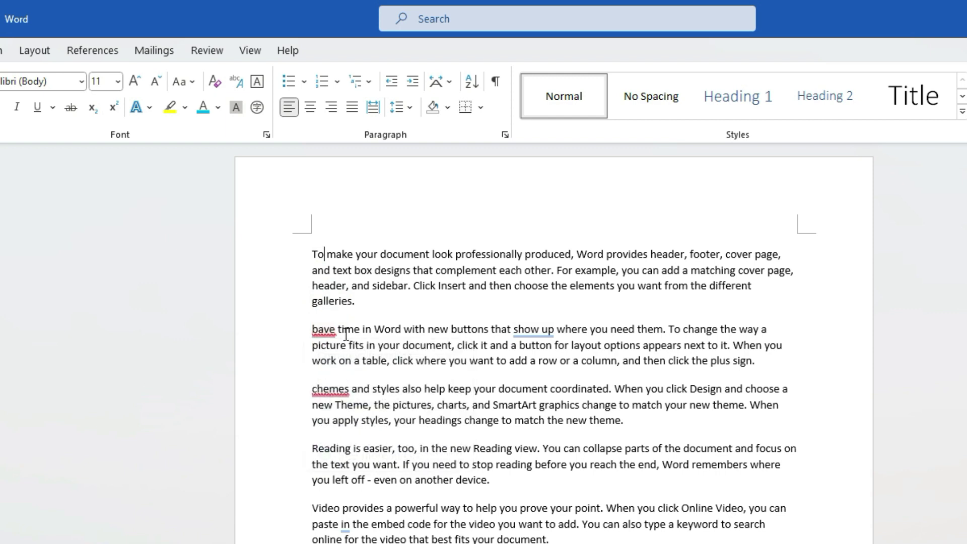
click(326, 375)
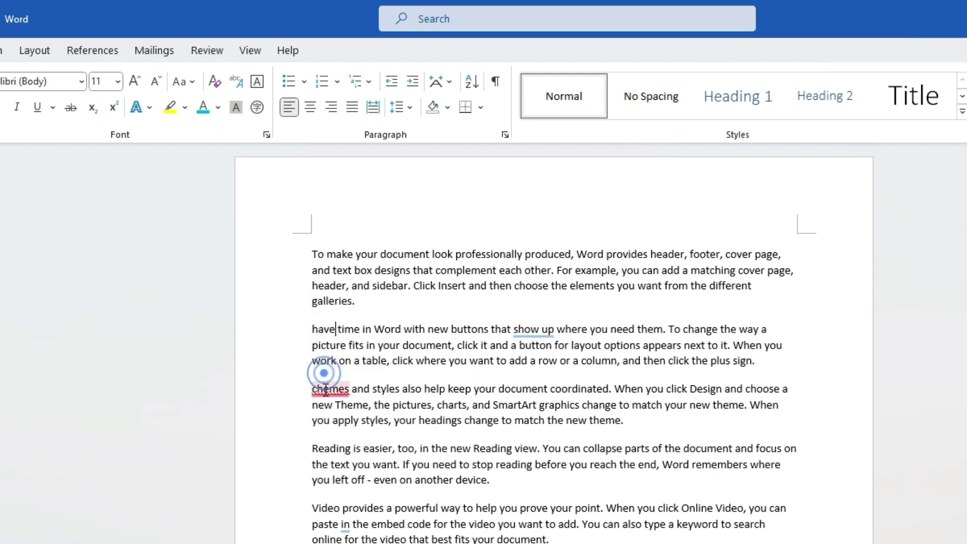
mouse_move(329, 391)
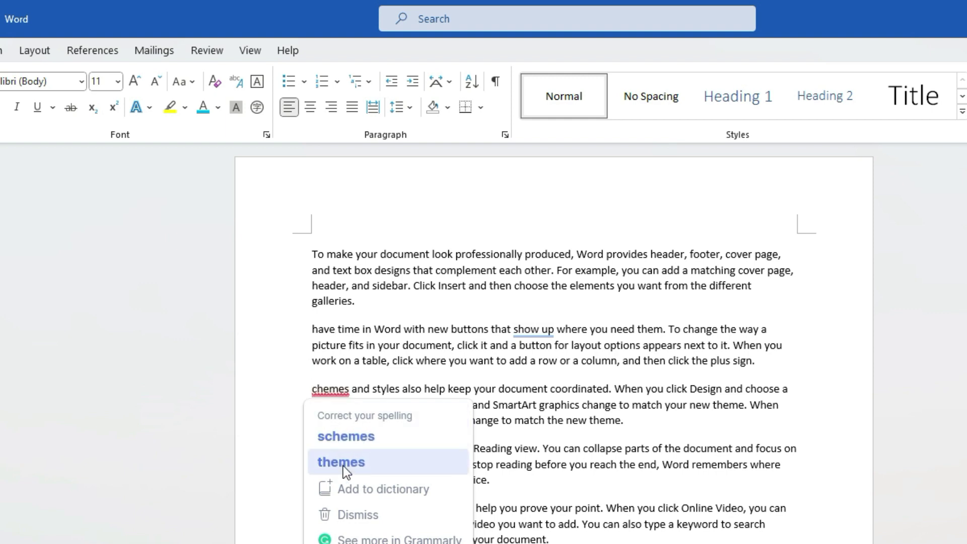
click(343, 466)
click(423, 464)
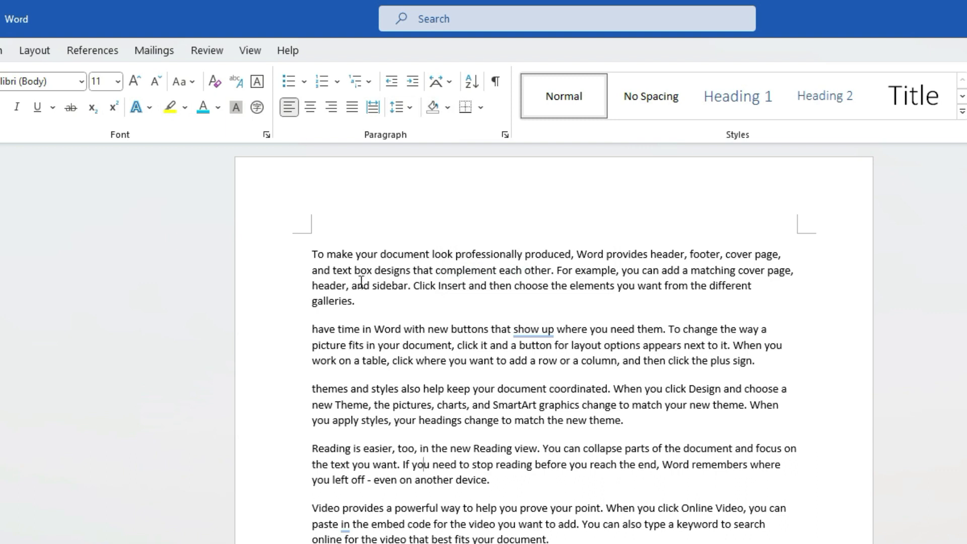
- Highlight "To make your document look professionally produced" in bright green and undo the highlight
drag(313, 252, 570, 253)
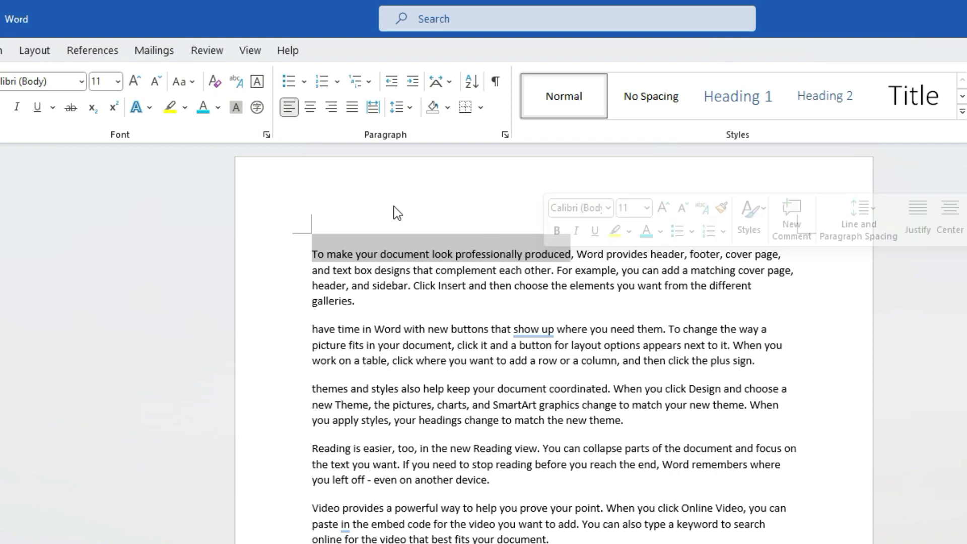
click(184, 107)
click(195, 127)
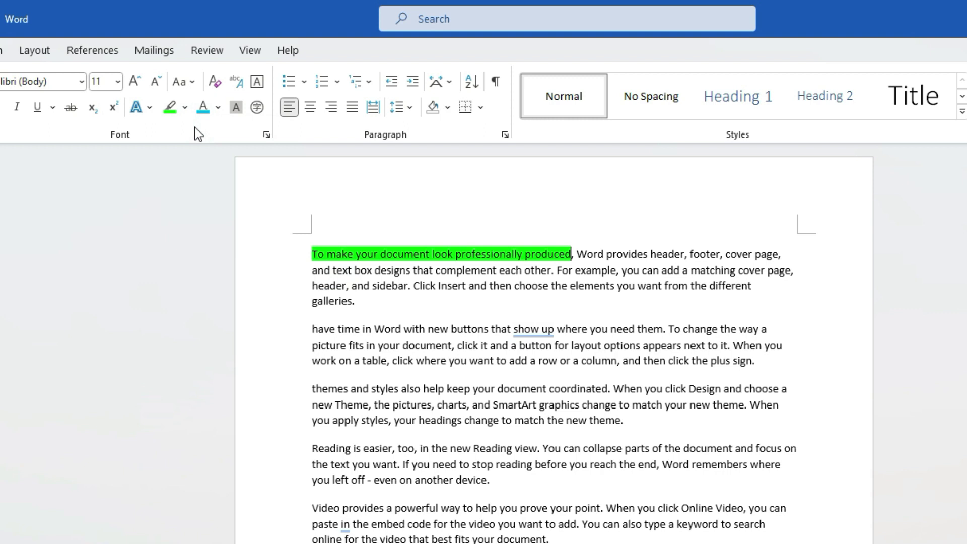
key(ctrl+z)
click(507, 289)
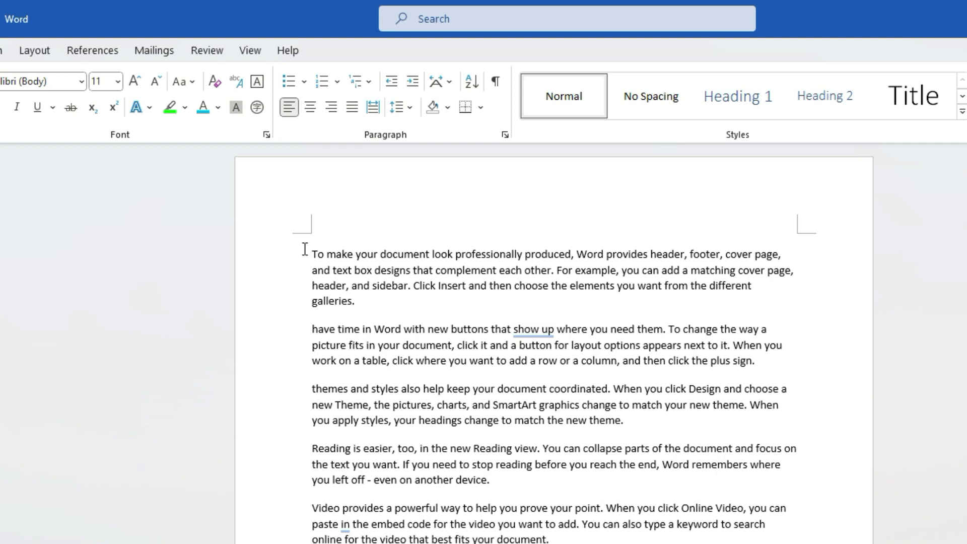
- Apply medium blue theme shading to the opening phrase "To make your document look professionally produced," in the first paragraph
mouse_move(311, 254)
mouse_down()
mouse_move(554, 271)
mouse_move(576, 263)
mouse_move(573, 255)
mouse_up()
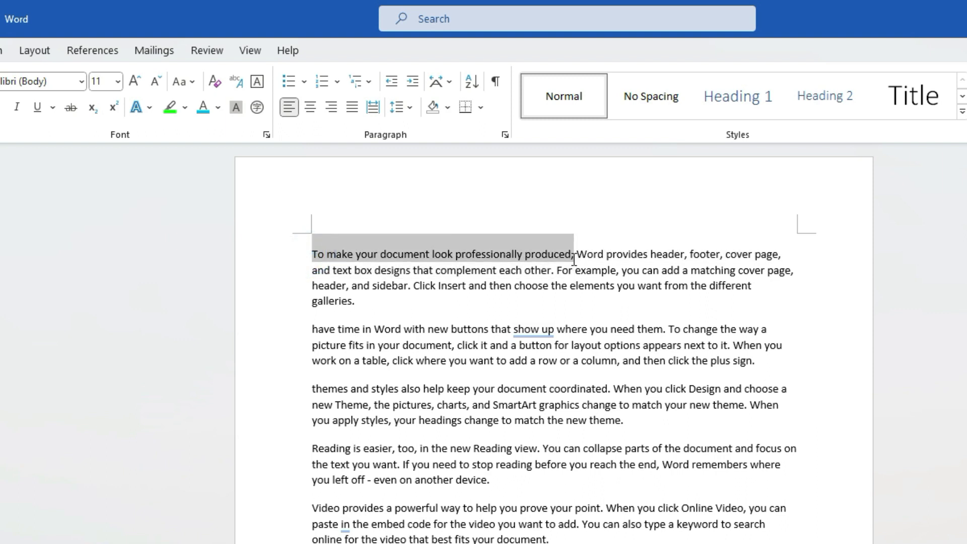
click(447, 107)
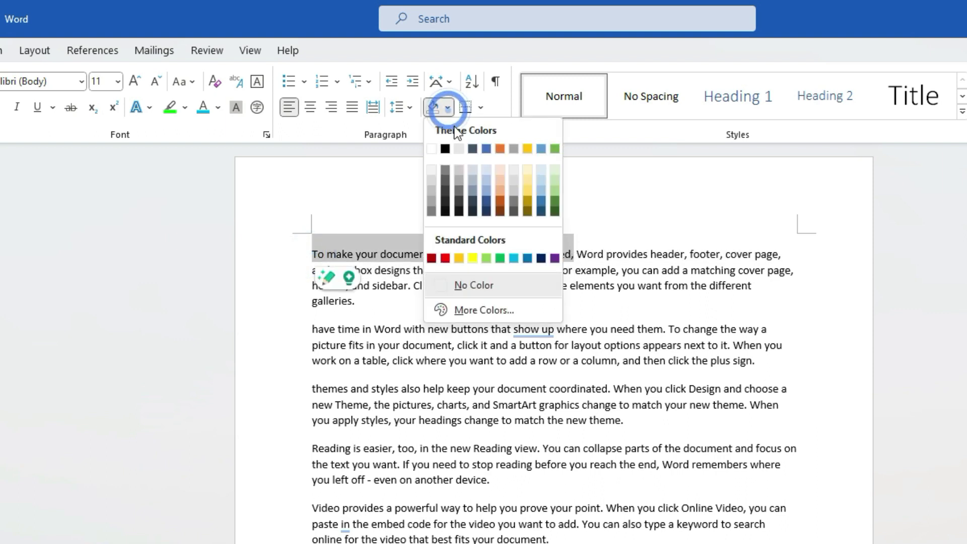
click(484, 149)
click(484, 298)
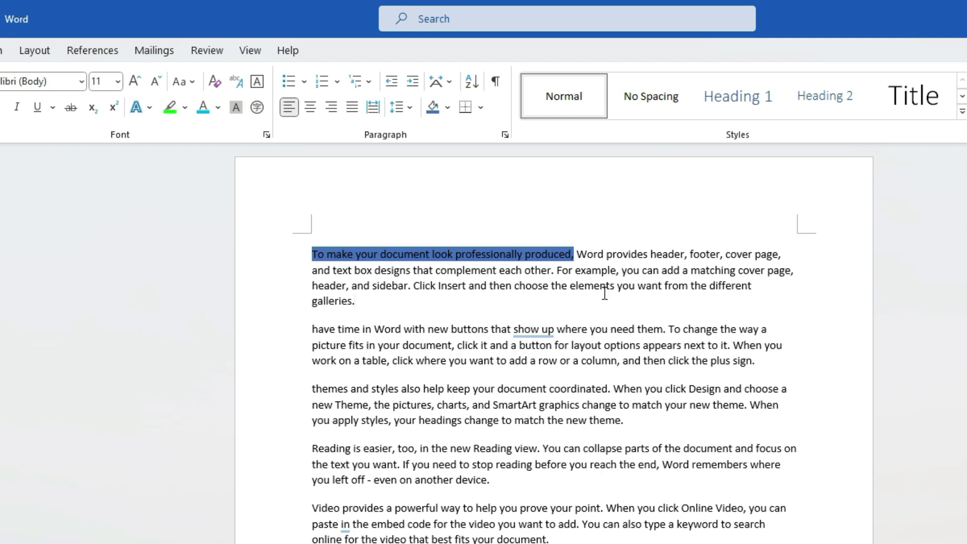
drag(576, 254, 320, 244)
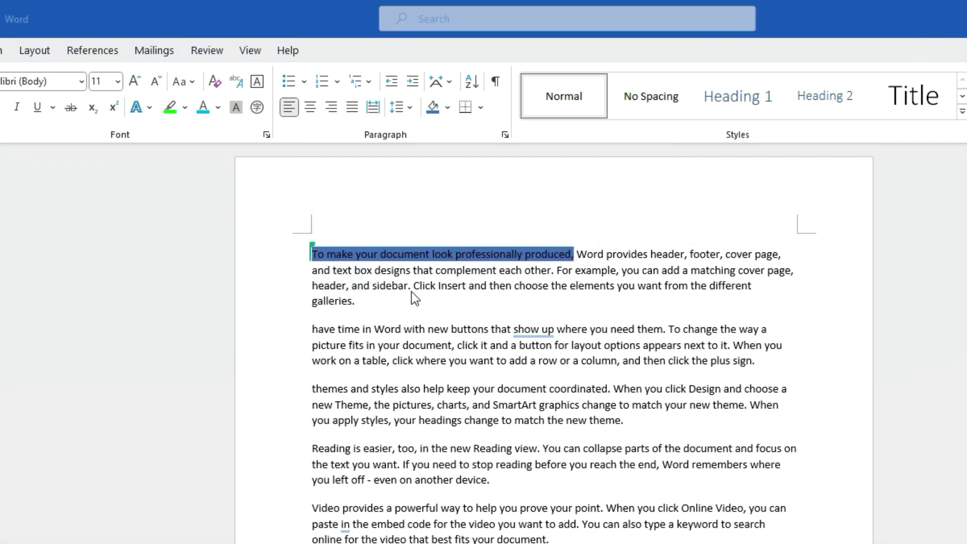
click(524, 305)
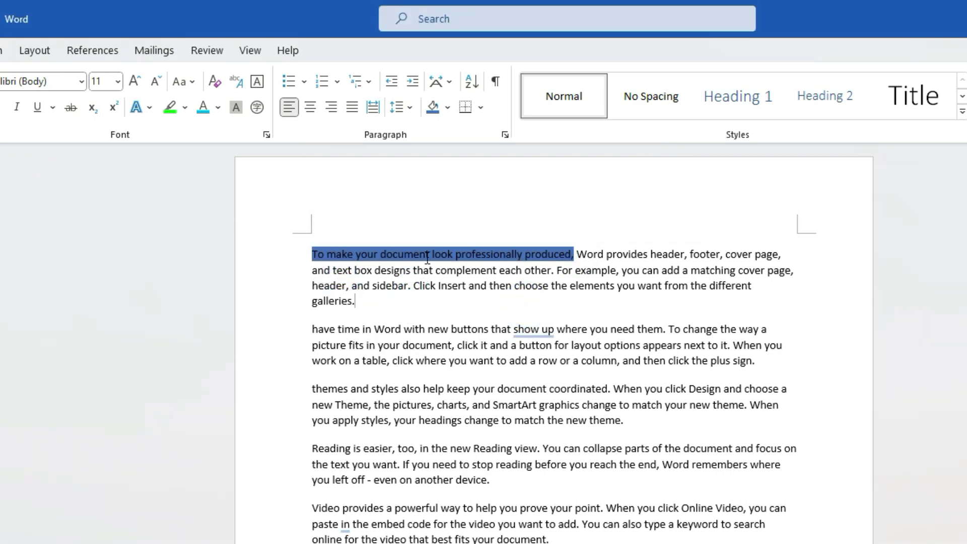
- Highlight "have time in Word with new buttons that" in the second paragraph in turquoise
drag(309, 328, 511, 328)
click(189, 113)
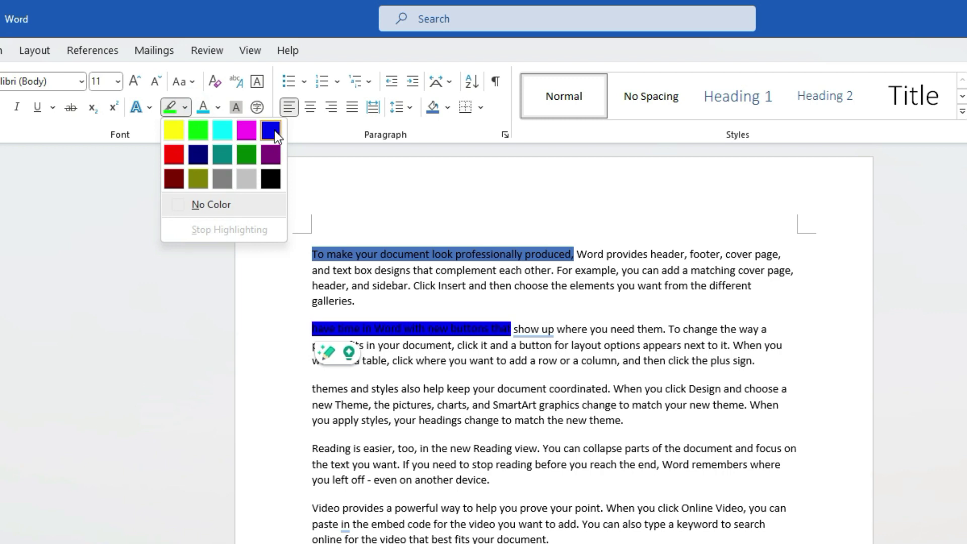
click(224, 129)
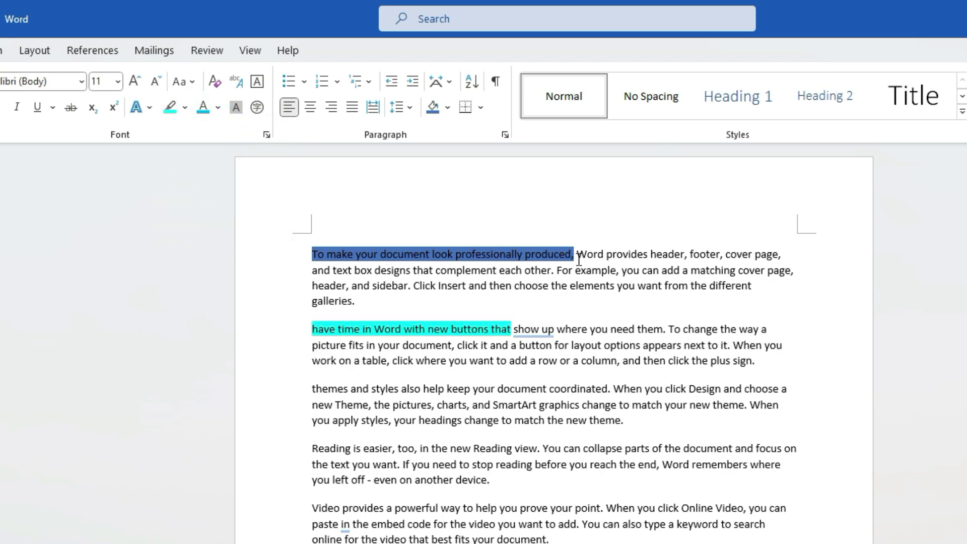
- Change the shading of the first paragraph's opening phrase to the standard light blue
mouse_move(578, 259)
mouse_down()
mouse_move(339, 216)
mouse_move(312, 220)
mouse_up()
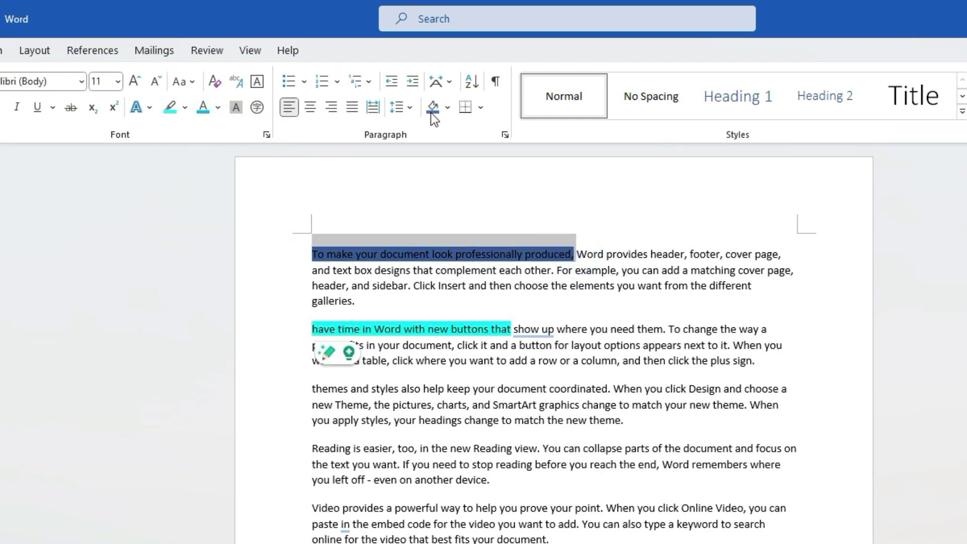
click(447, 109)
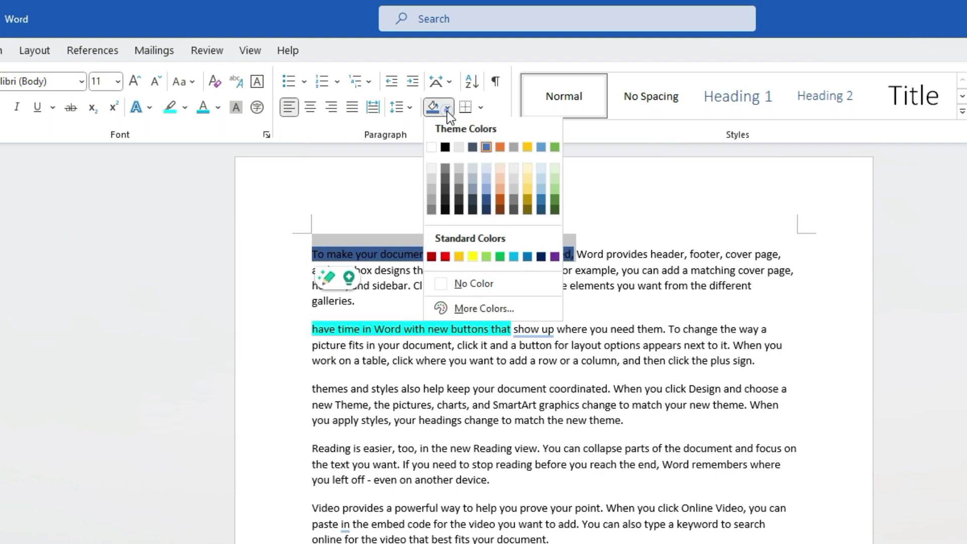
click(515, 261)
- Extend the second paragraph's turquoise highlight to cover "have time in Word with new buttons that show"
click(514, 327)
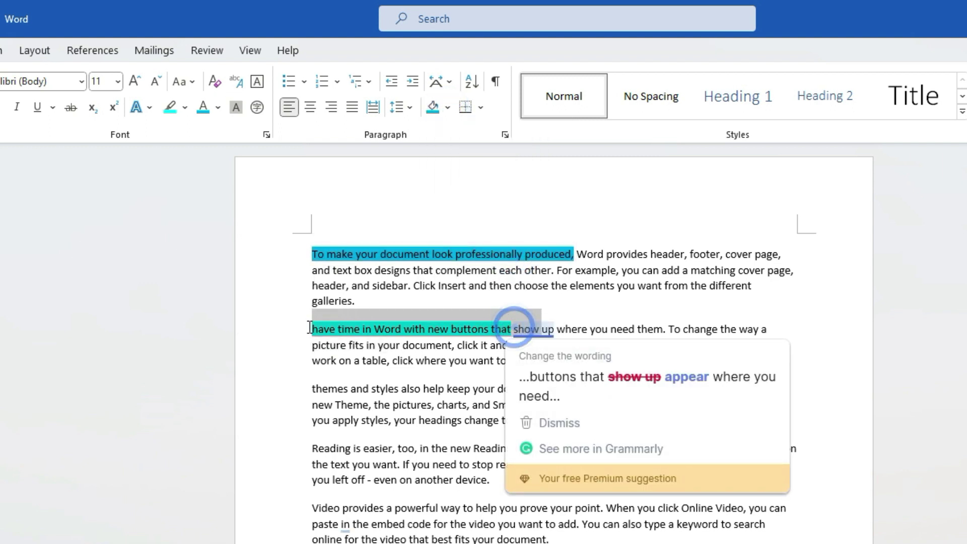
click(184, 109)
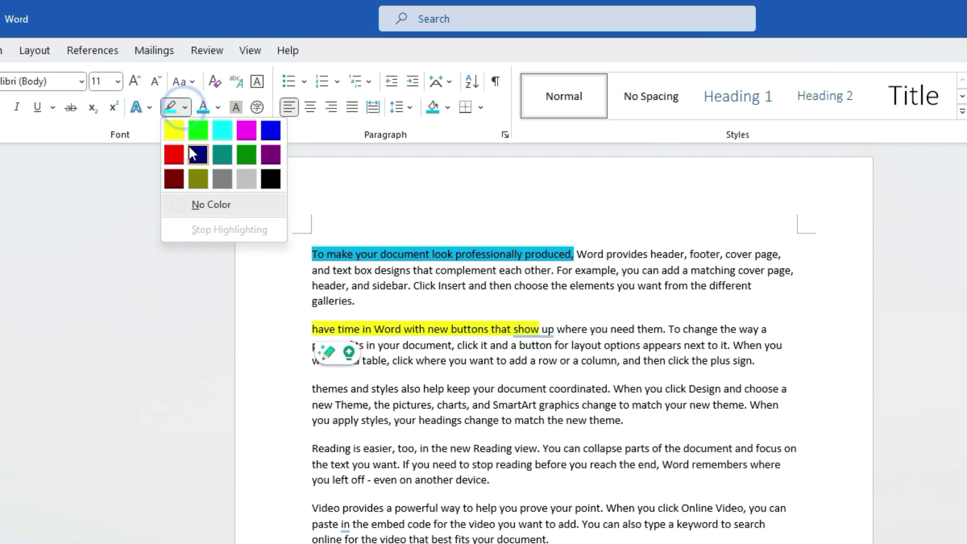
click(226, 132)
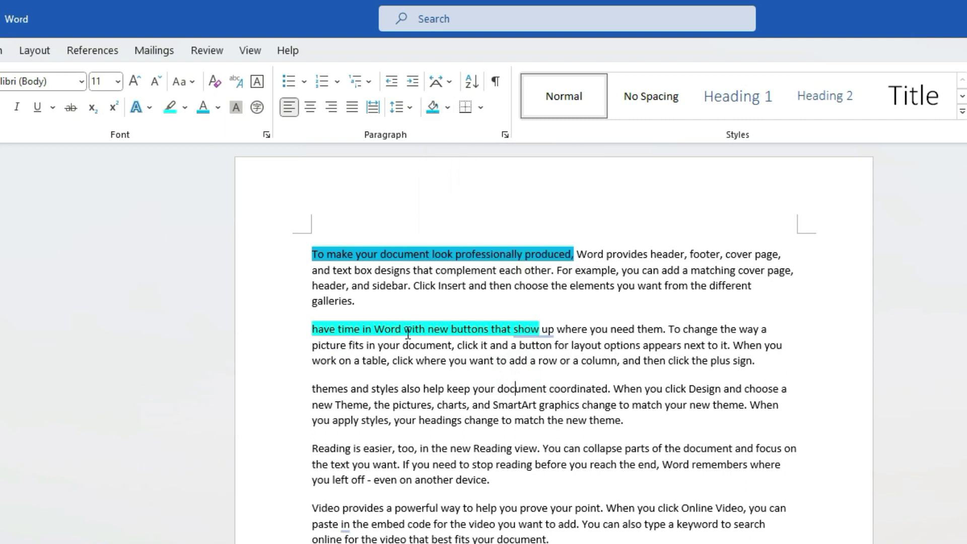
- Set the font color of "have time in Word with new buttons that show" to the darkest blue theme shade
drag(541, 330, 312, 328)
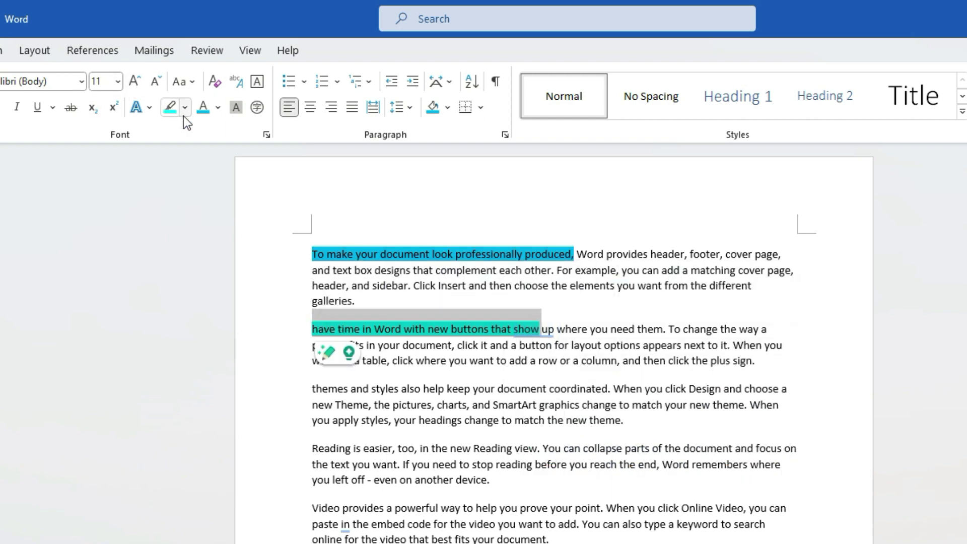
click(217, 107)
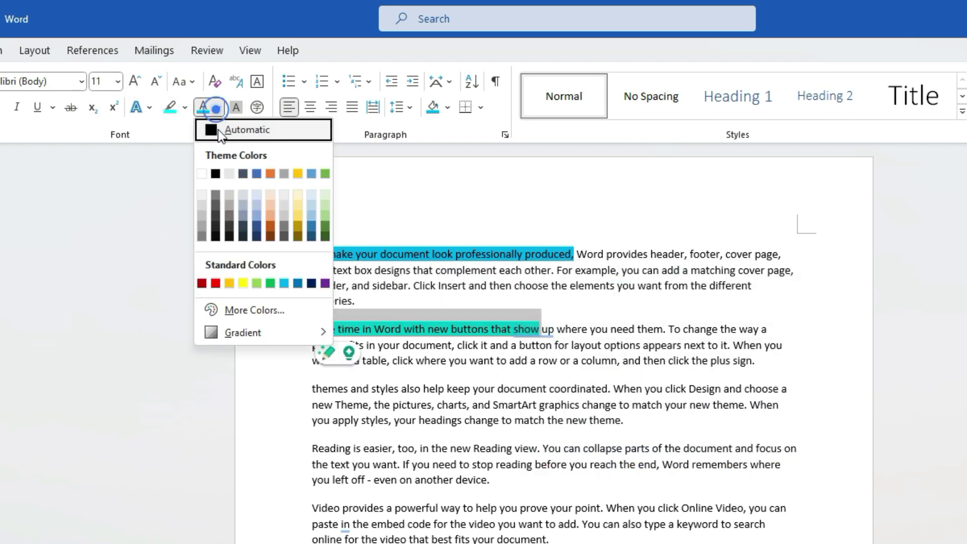
click(257, 235)
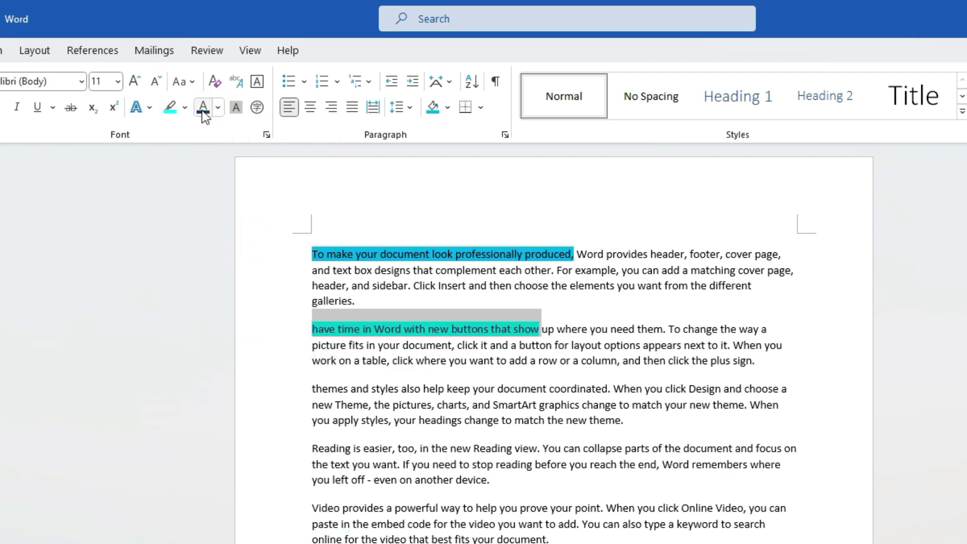
click(218, 108)
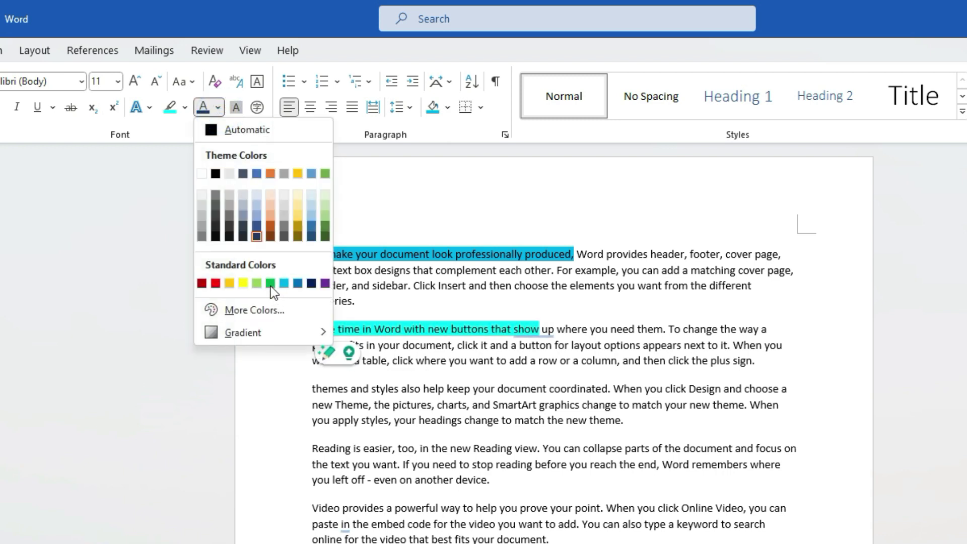
click(270, 284)
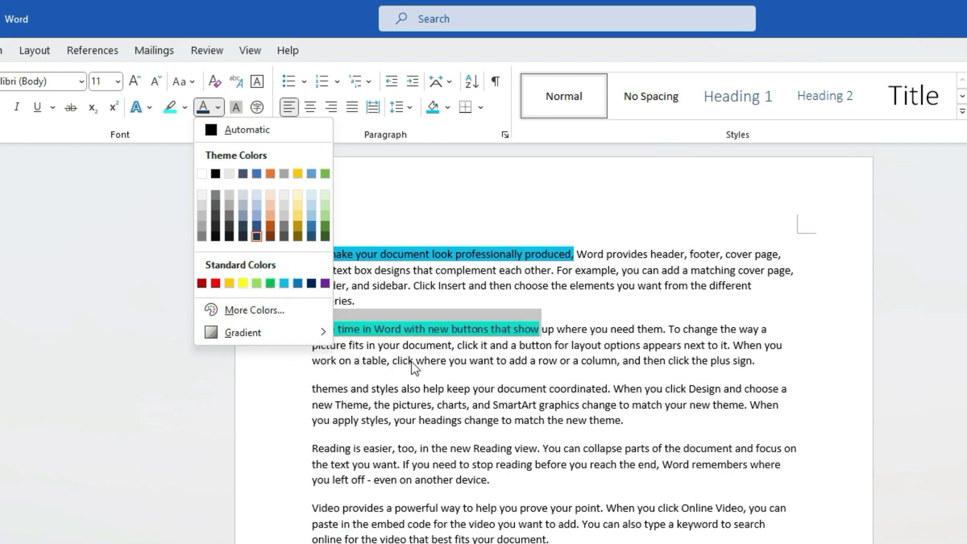
click(400, 349)
click(471, 361)
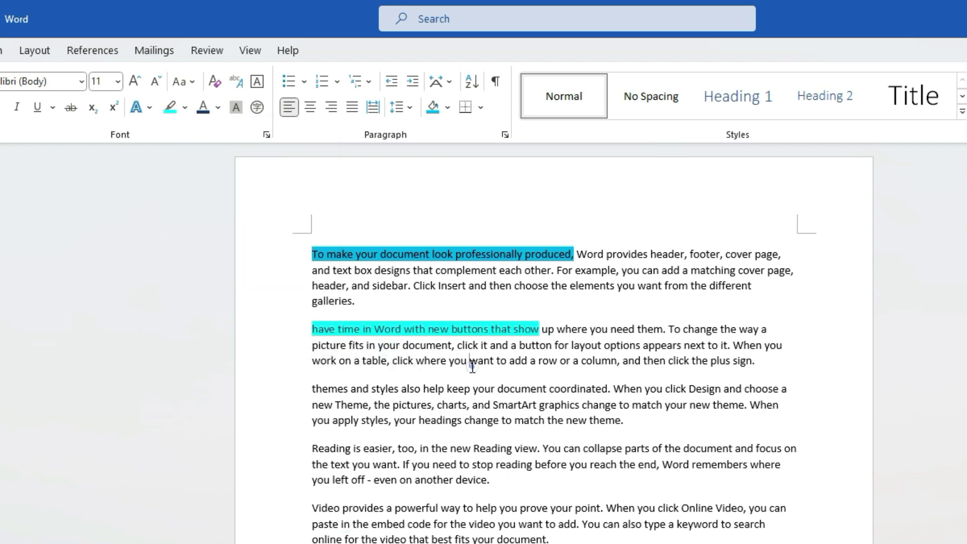
click(535, 361)
- Set the font color of the shaded phrase in the first paragraph to white
drag(572, 254, 308, 261)
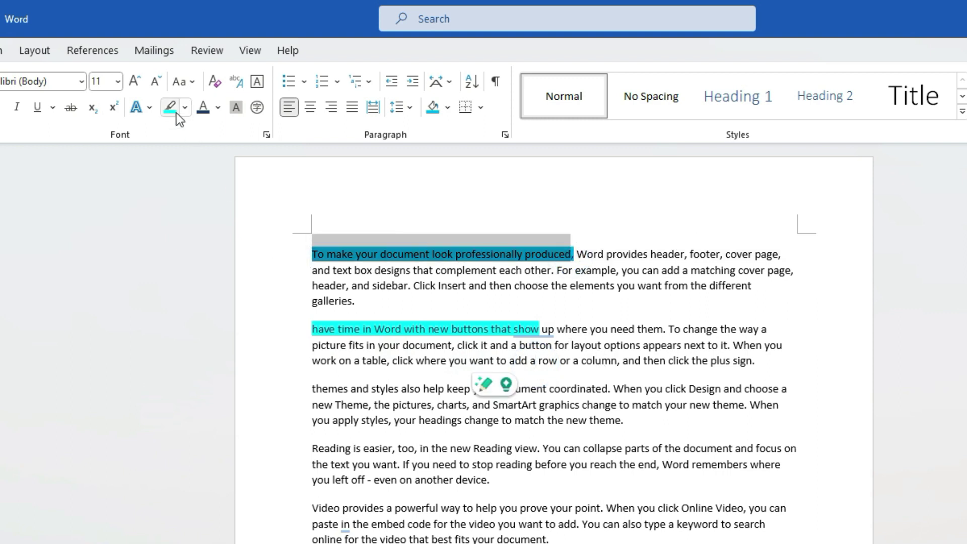
click(218, 109)
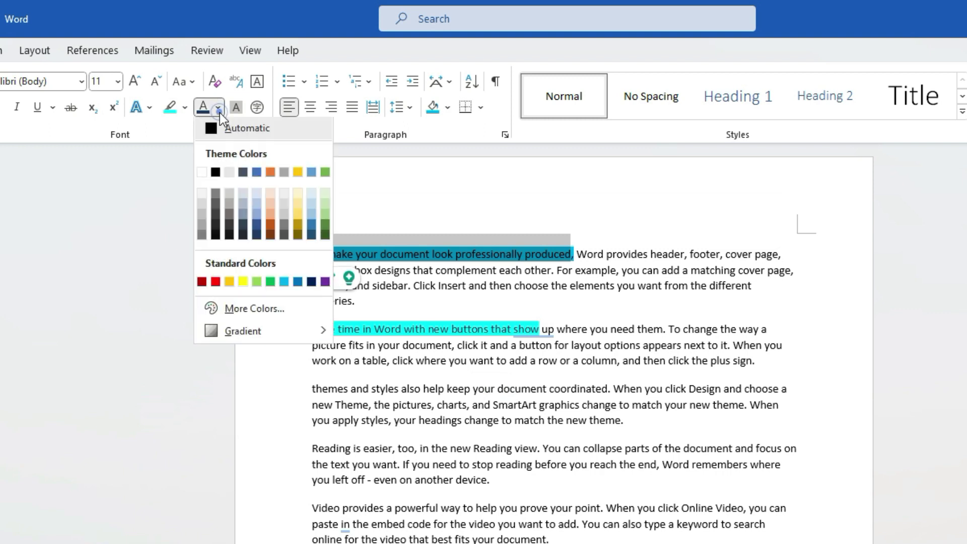
click(202, 173)
click(436, 285)
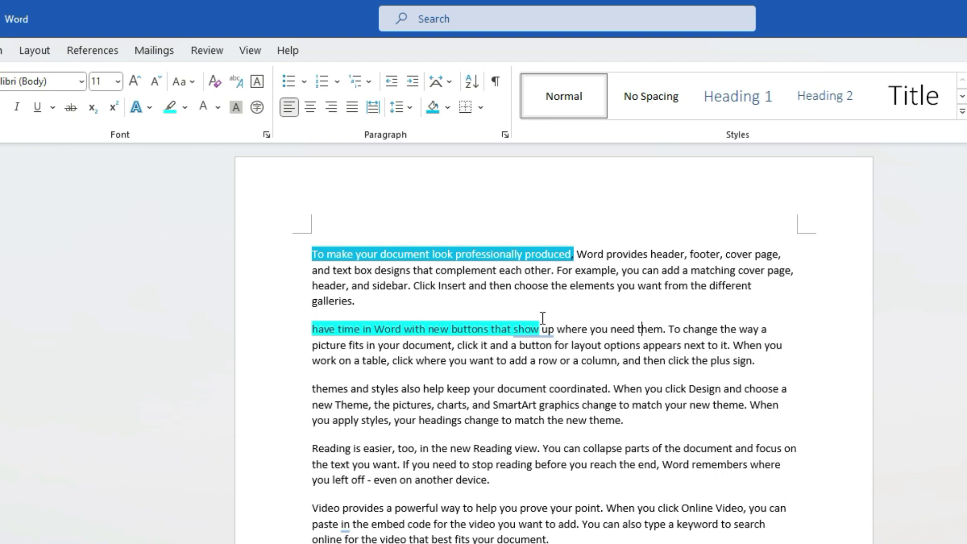
- Set the font color of "have time in Word with new buttons that" in the second paragraph to white
drag(513, 329, 310, 326)
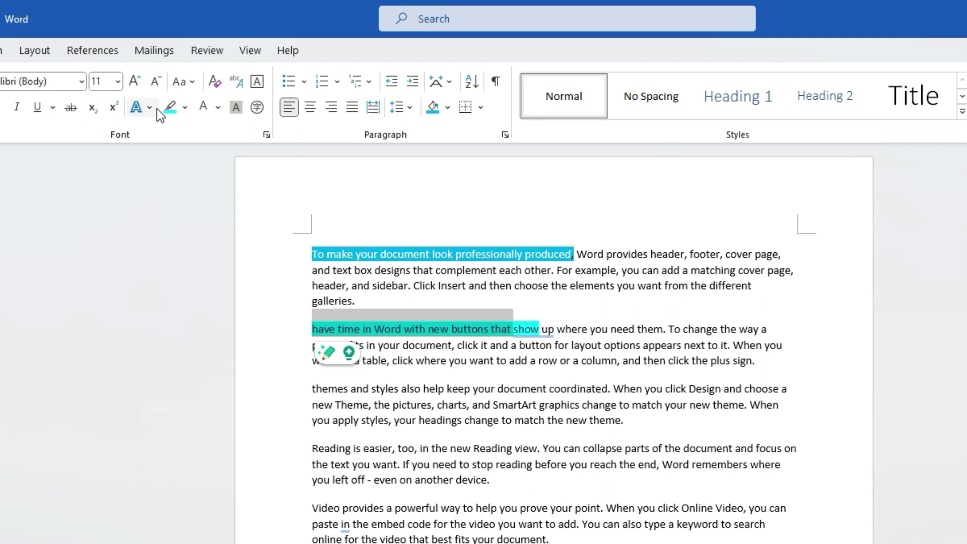
click(216, 109)
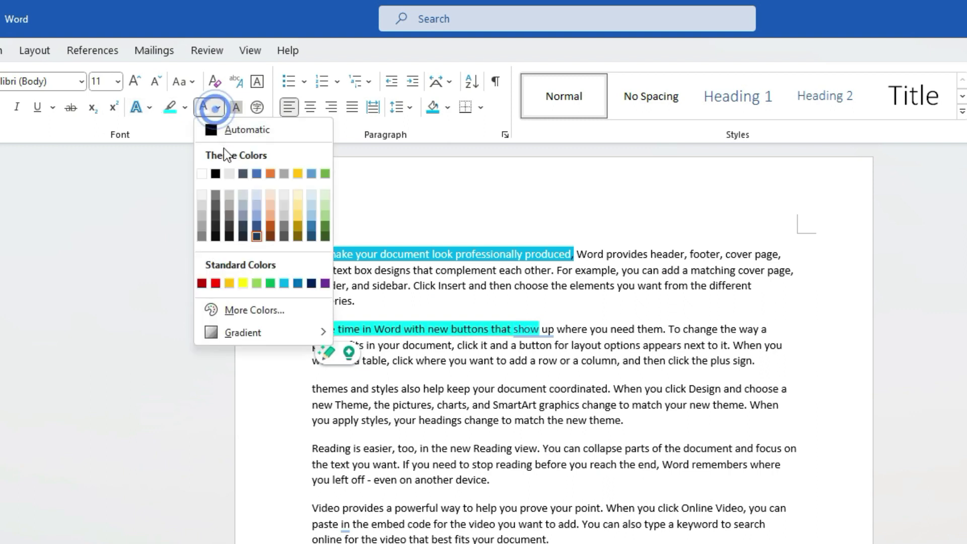
click(202, 169)
click(468, 359)
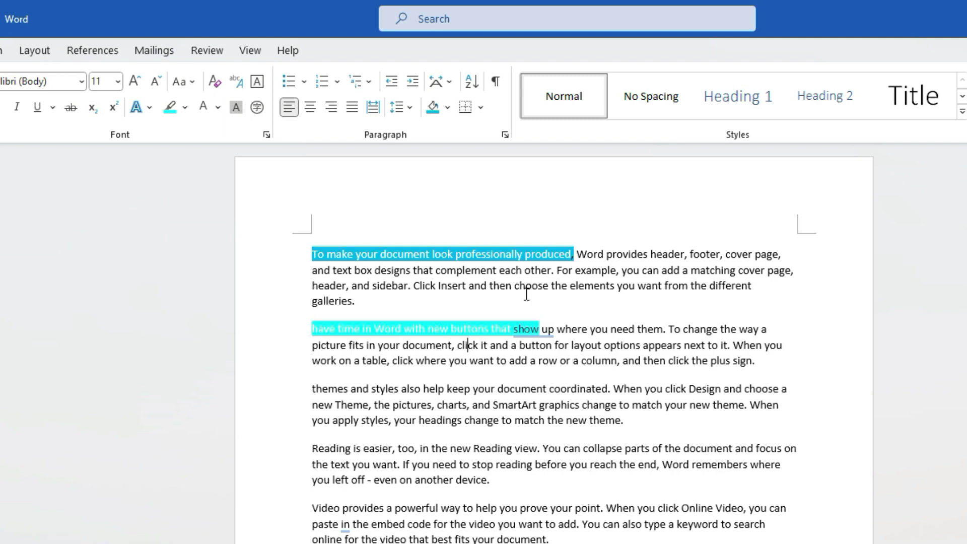
- Clear all formatting from the text running from the start of the first paragraph into the second line of the second paragraph
click(601, 361)
click(215, 82)
drag(585, 336, 312, 226)
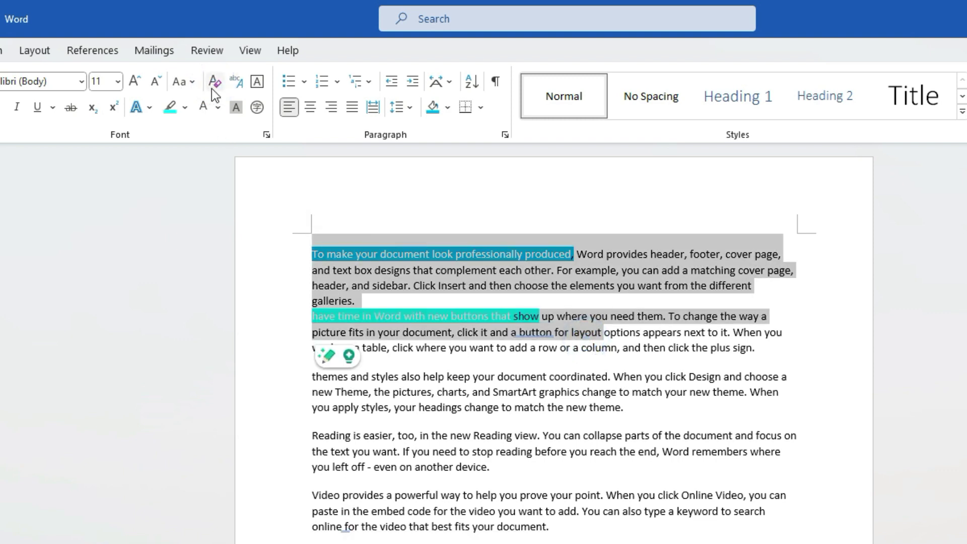
click(213, 84)
click(494, 344)
- Remove the turquoise highlight from "have time in Word with new buttons that show" by setting it to No Color
drag(544, 314, 313, 313)
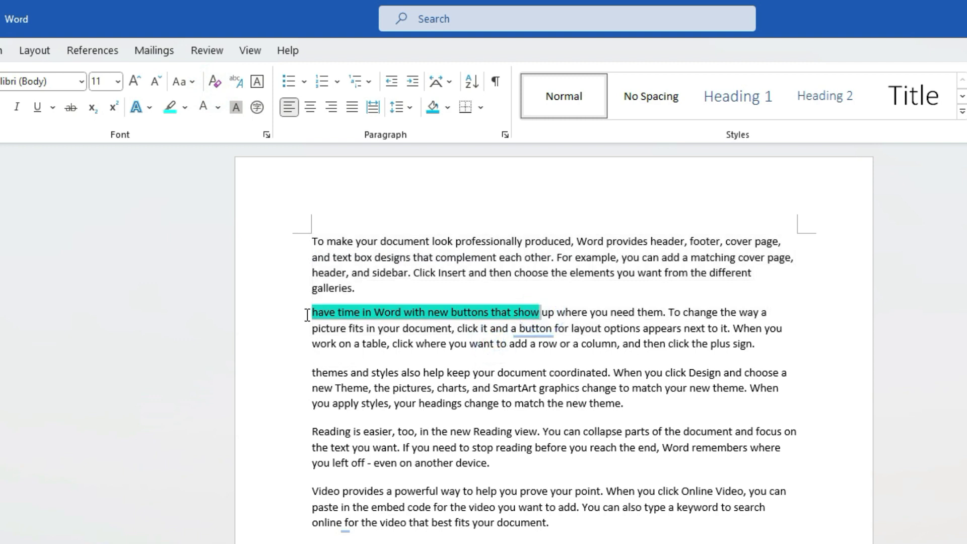
click(185, 107)
click(198, 204)
click(527, 380)
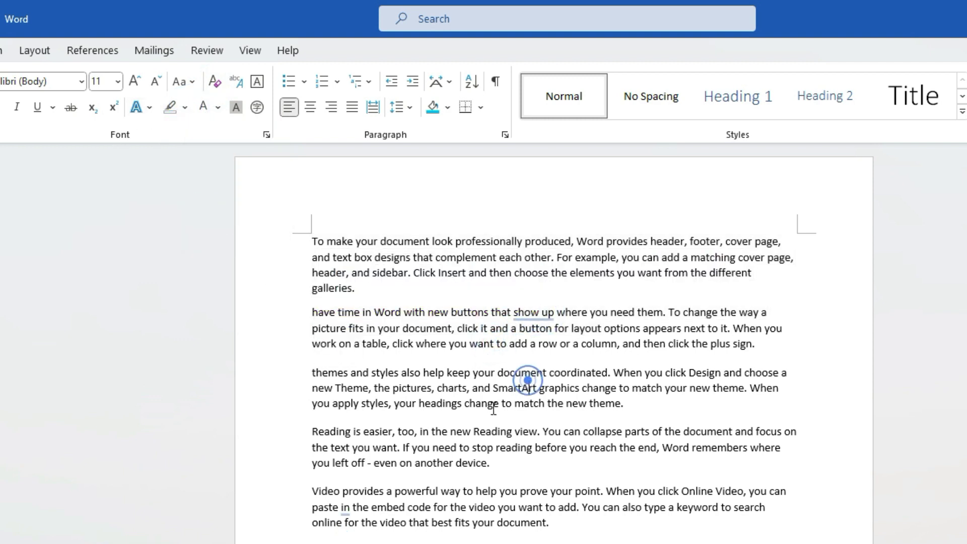
- Apply All Borders to the five sample paragraphs
drag(311, 241, 550, 522)
click(480, 107)
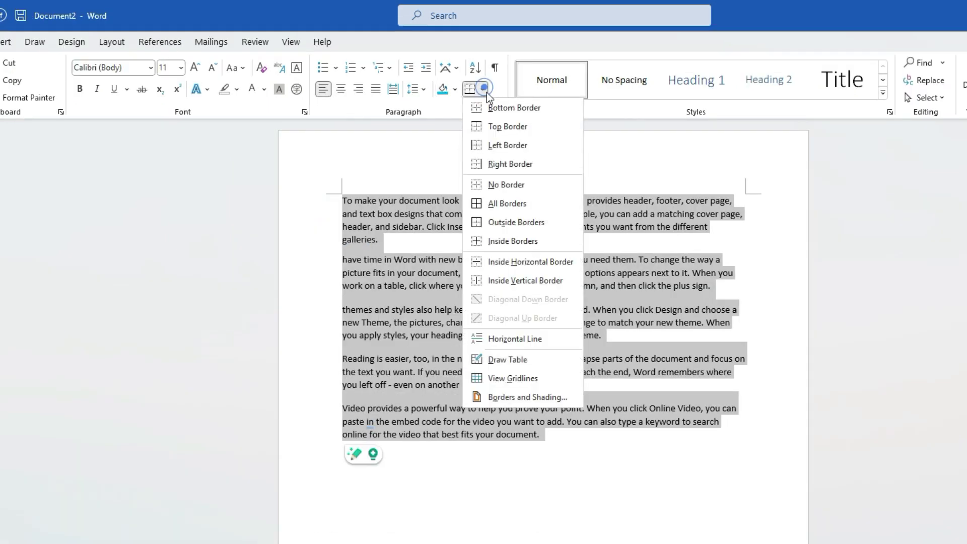
click(507, 203)
click(342, 468)
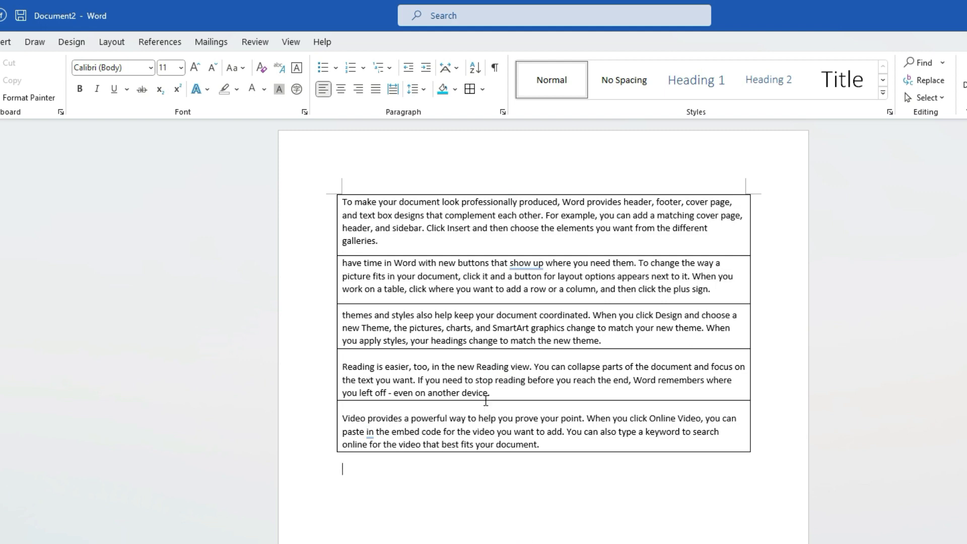
- Turn off the Outside Borders around the five sample paragraphs, keeping only the lines between them
drag(551, 483, 259, 192)
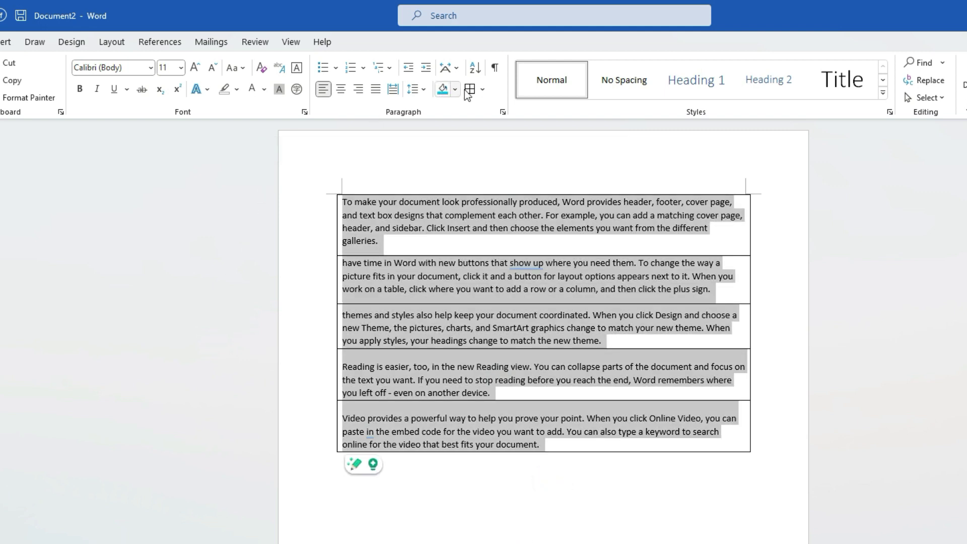
click(483, 90)
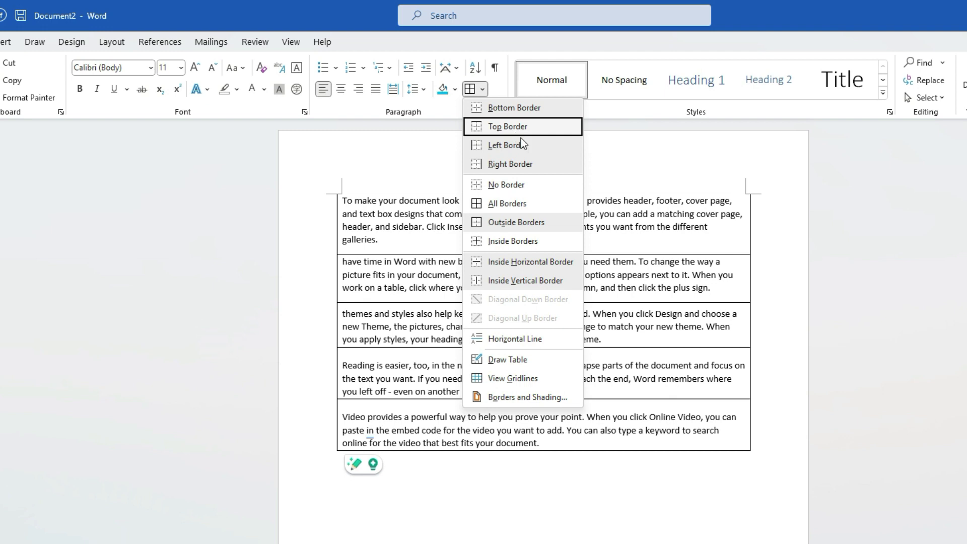
click(525, 225)
click(519, 525)
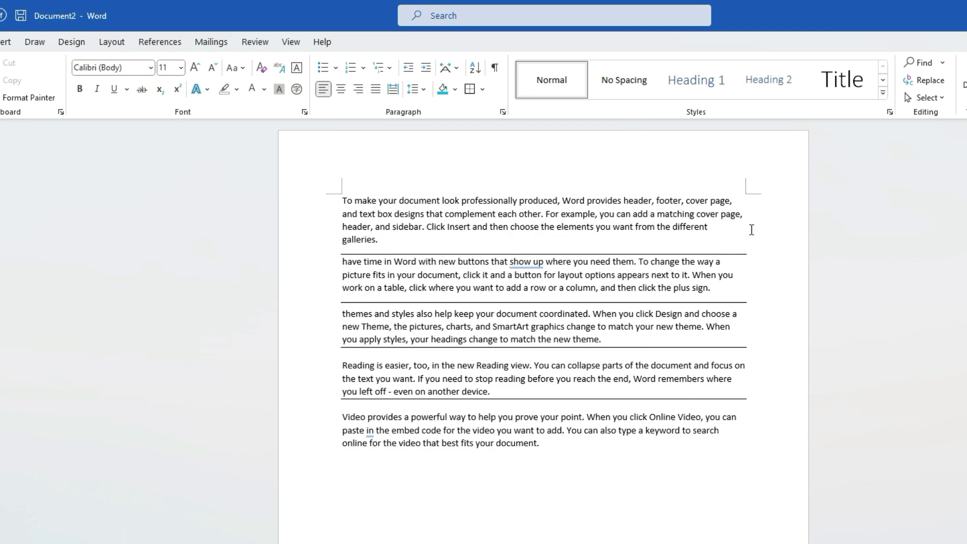
- Try adding a left border to the five sample paragraphs
drag(556, 447, 306, 199)
click(482, 89)
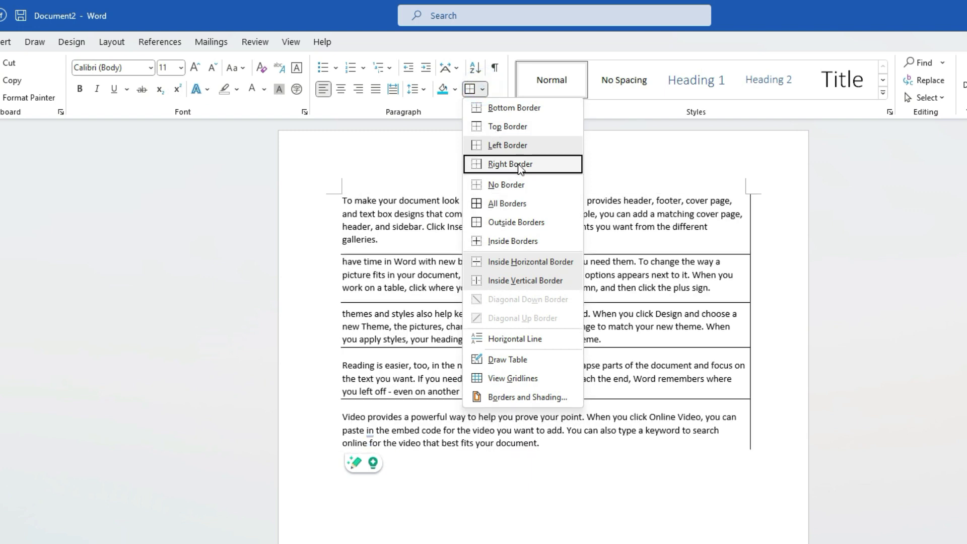
click(517, 147)
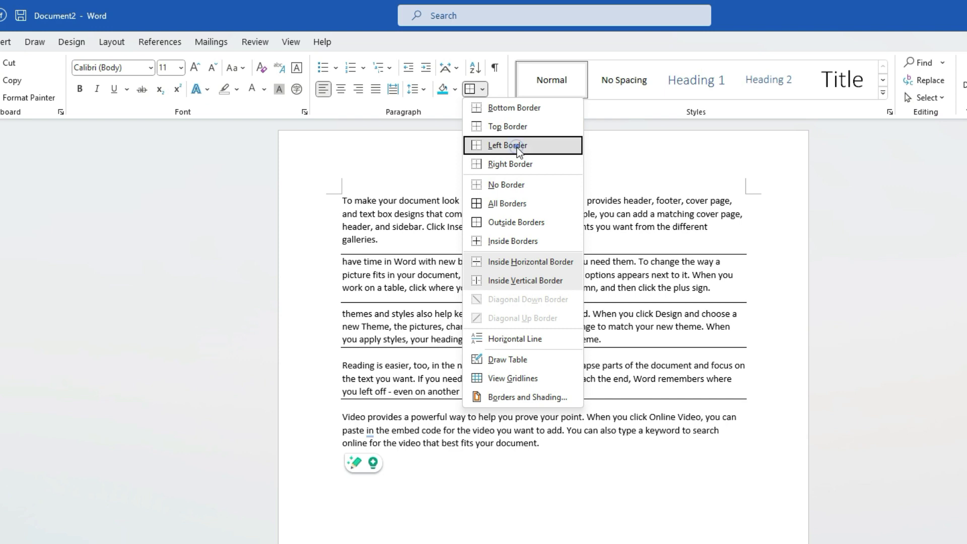
click(475, 266)
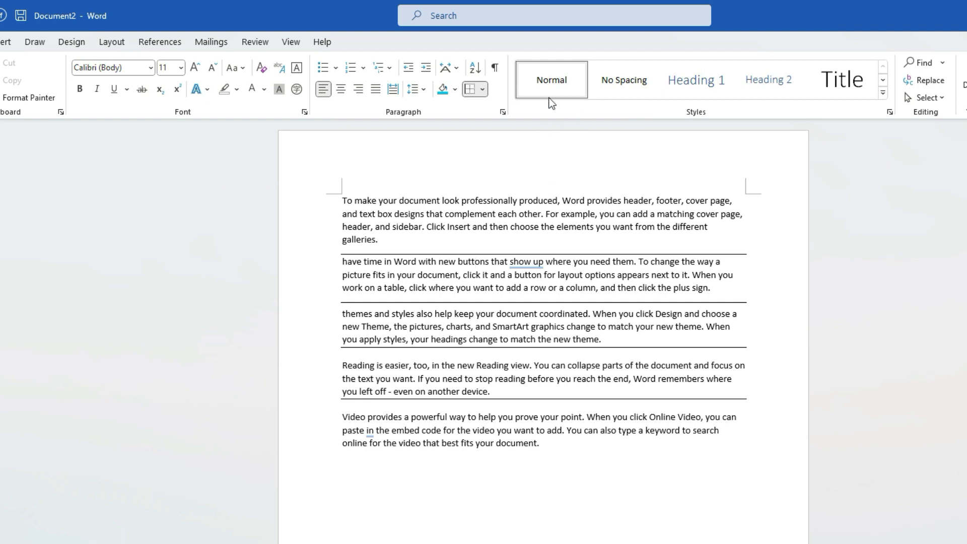
- Remove all borders from the five sample paragraphs by resetting their paragraph formatting
key(ctrl+a)
key(ctrl+q)
click(554, 372)
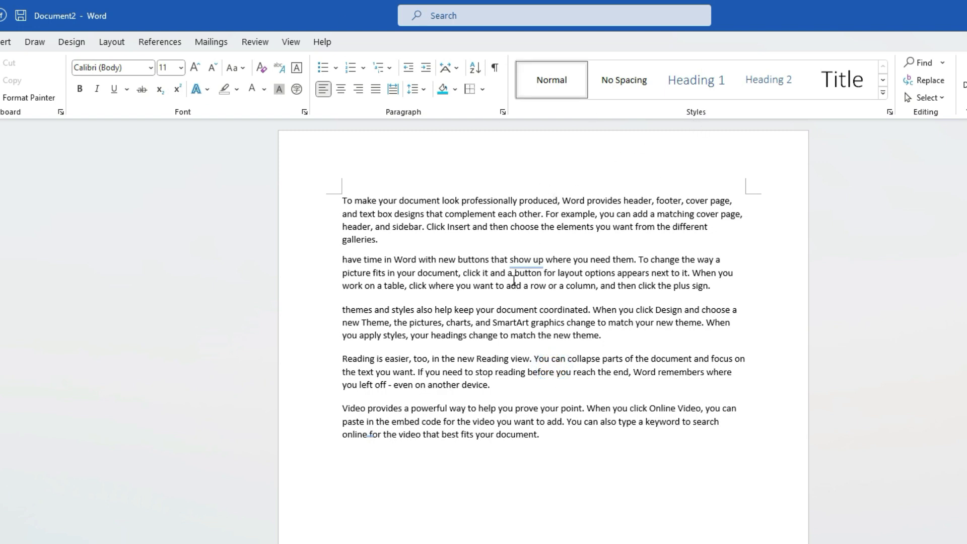
- Try the Intense Quote style on the second paragraph and undo it
drag(378, 263, 710, 286)
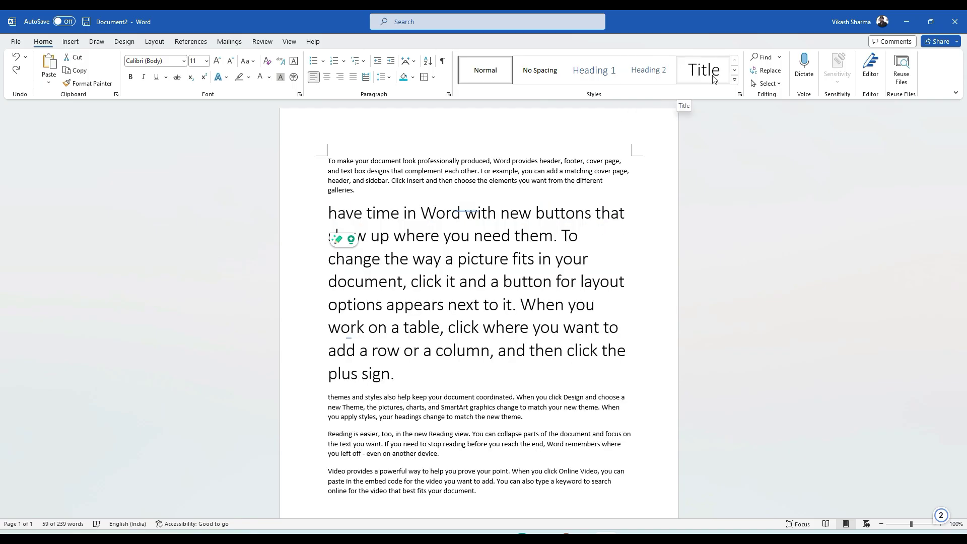
click(734, 80)
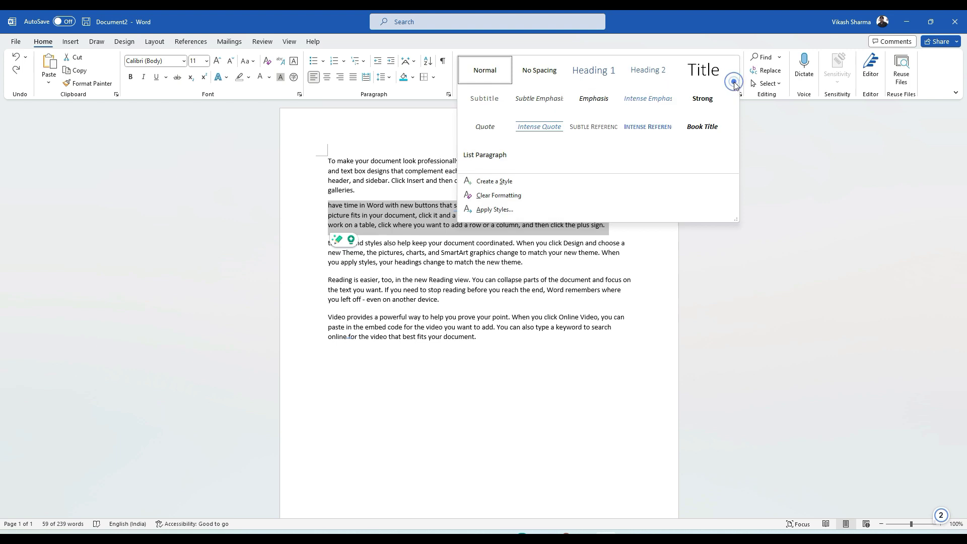
click(553, 132)
click(543, 287)
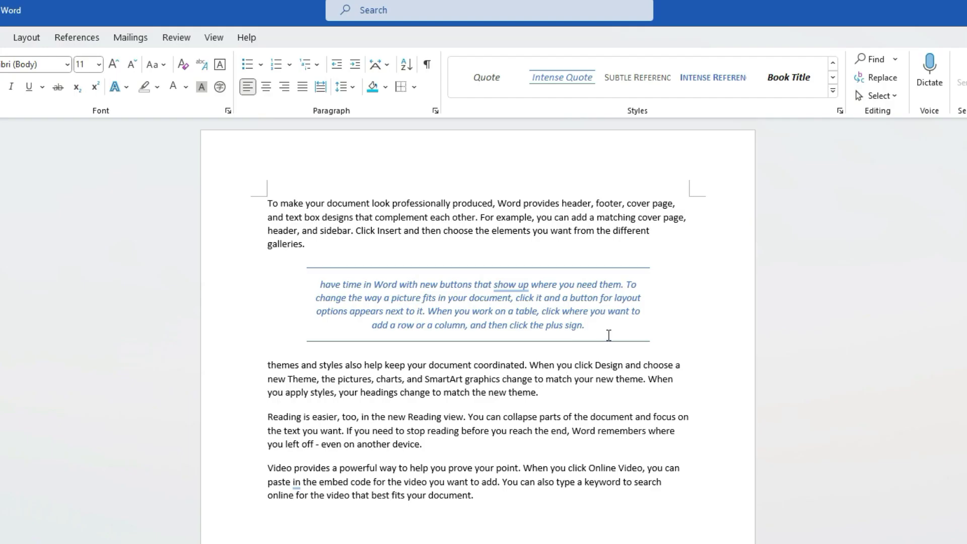
key(ctrl+z)
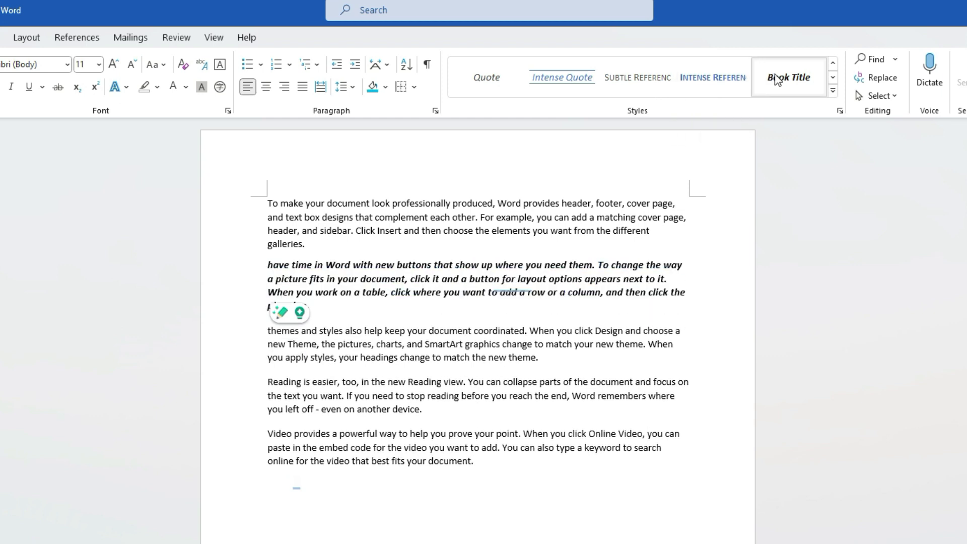
- Preview other gallery styles on the second paragraph, such as Book Title, Intense Reference and Intense Emphasis, leaving it in Normal
click(833, 77)
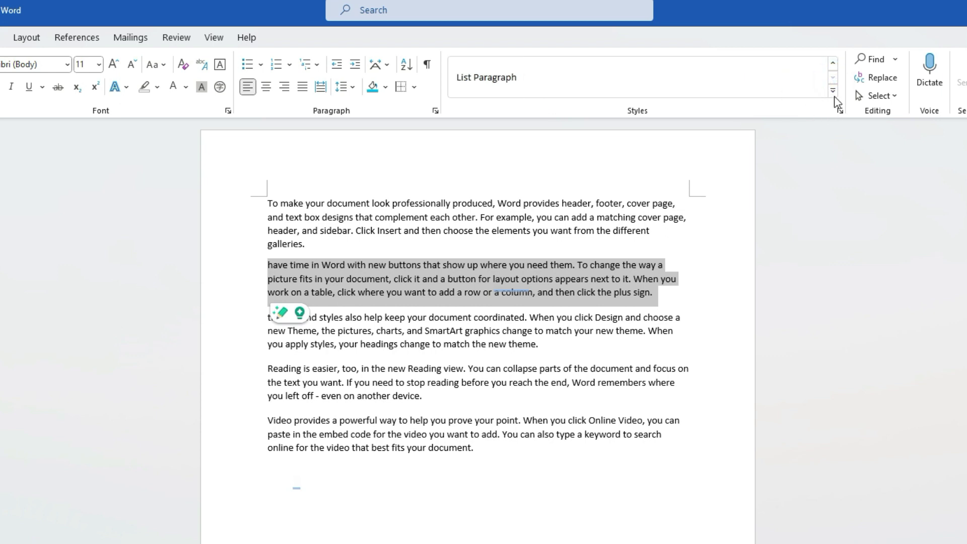
click(833, 92)
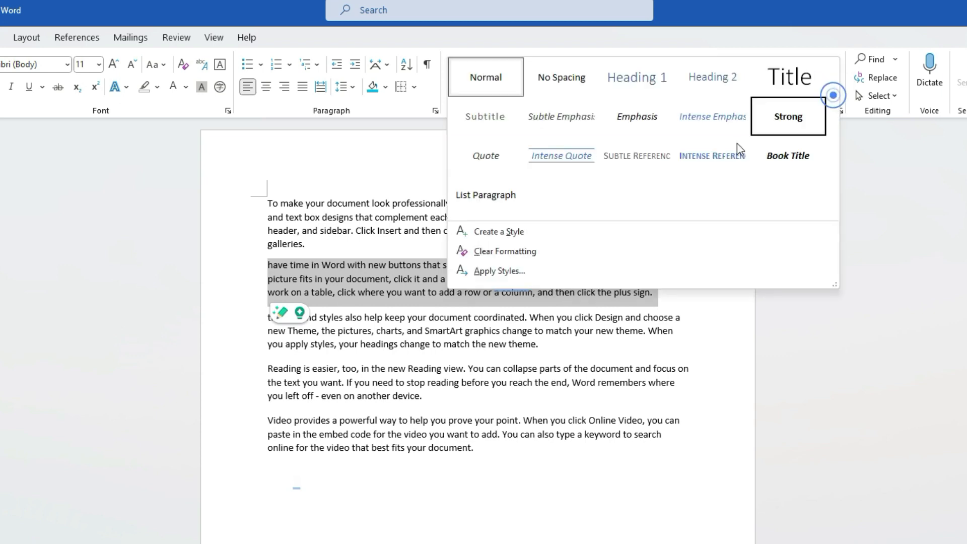
click(814, 43)
click(832, 65)
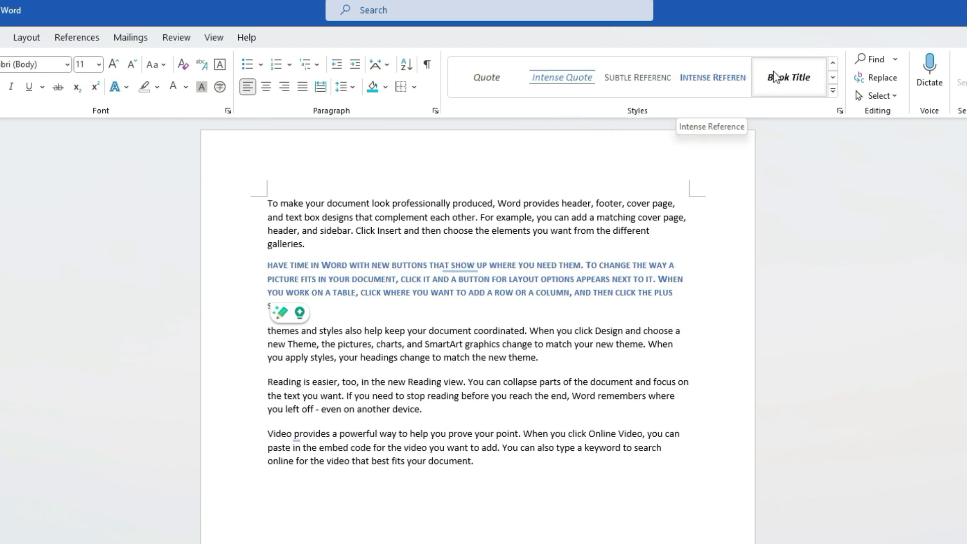
click(832, 64)
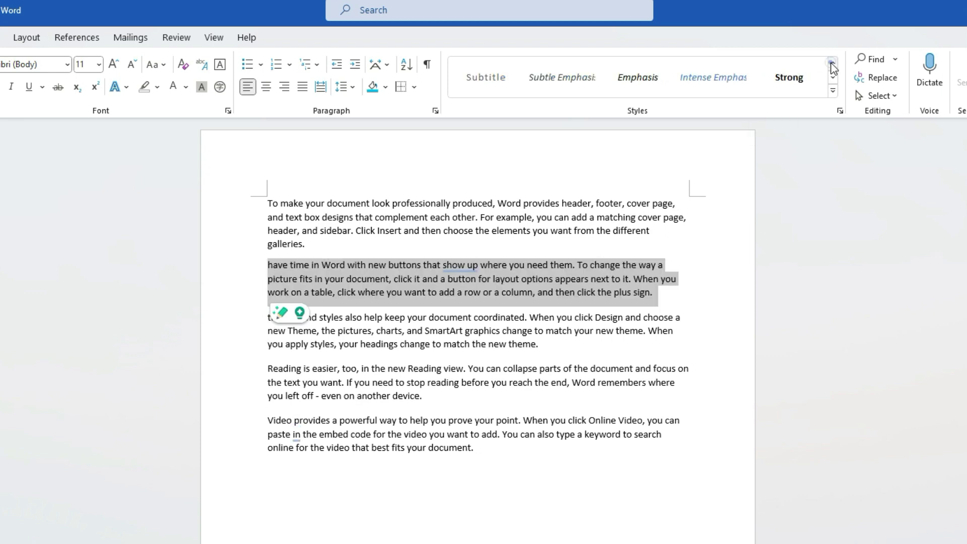
click(719, 88)
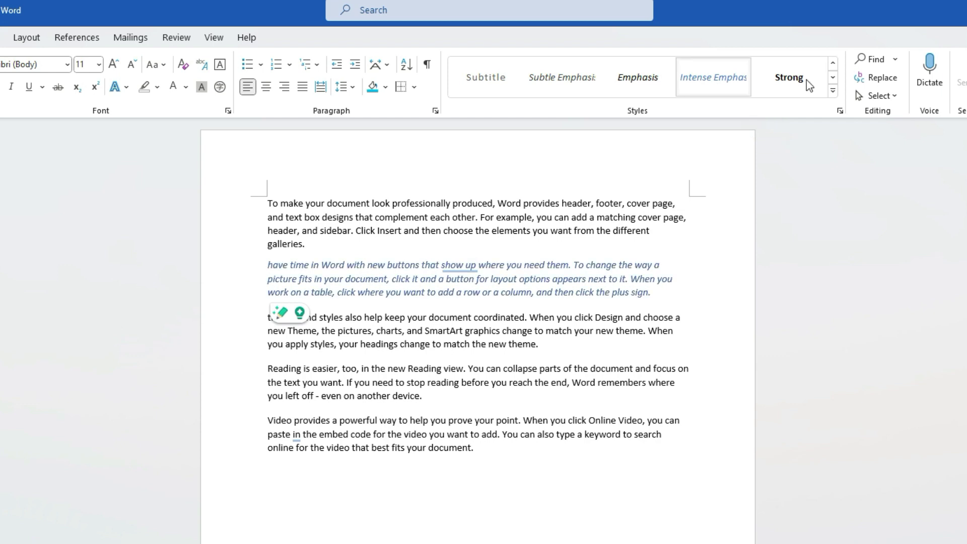
click(832, 63)
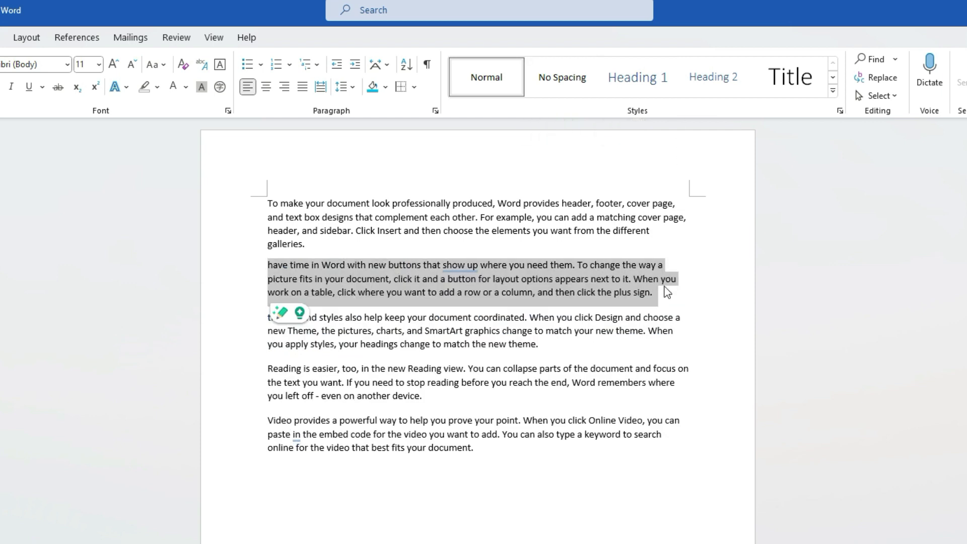
click(664, 286)
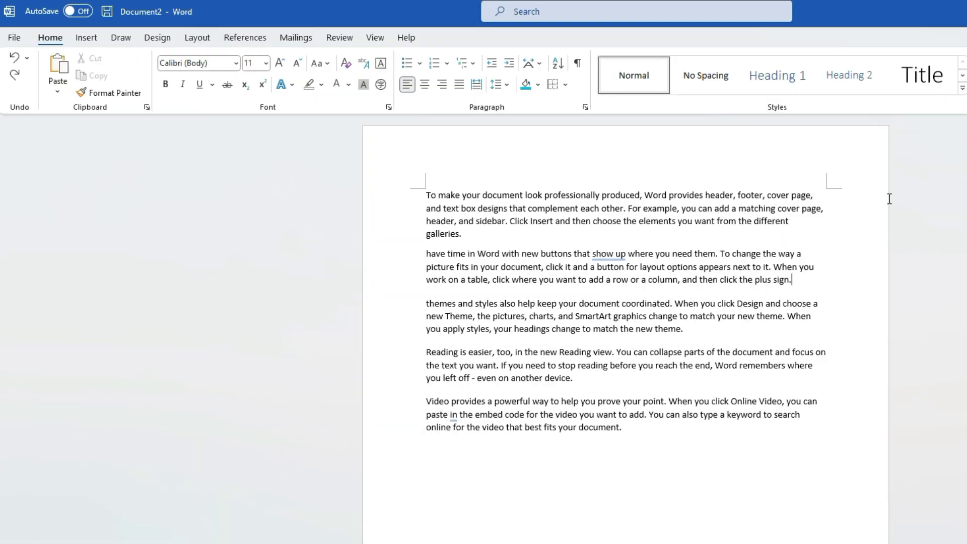
- Search the text for "find" and for "document"
key(ctrl+f)
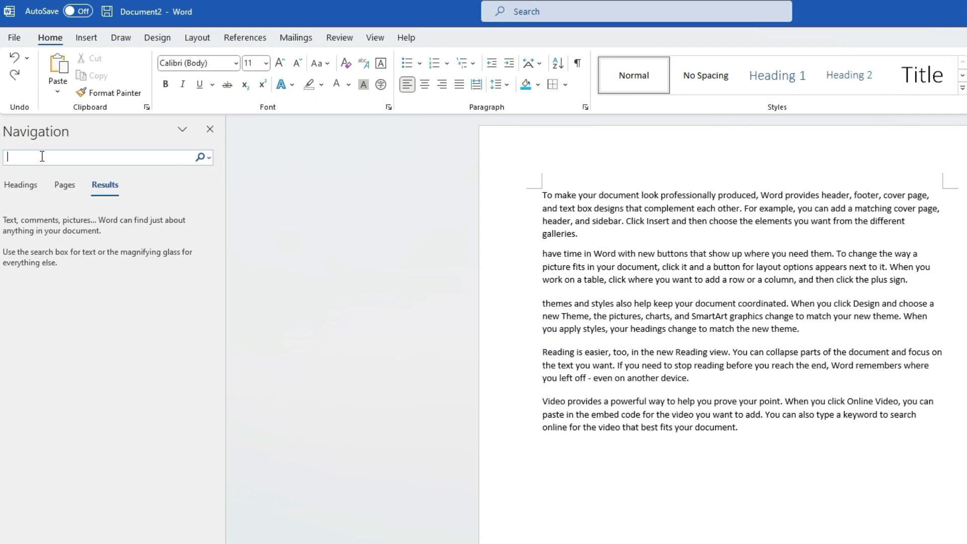
click(14, 157)
text(find)
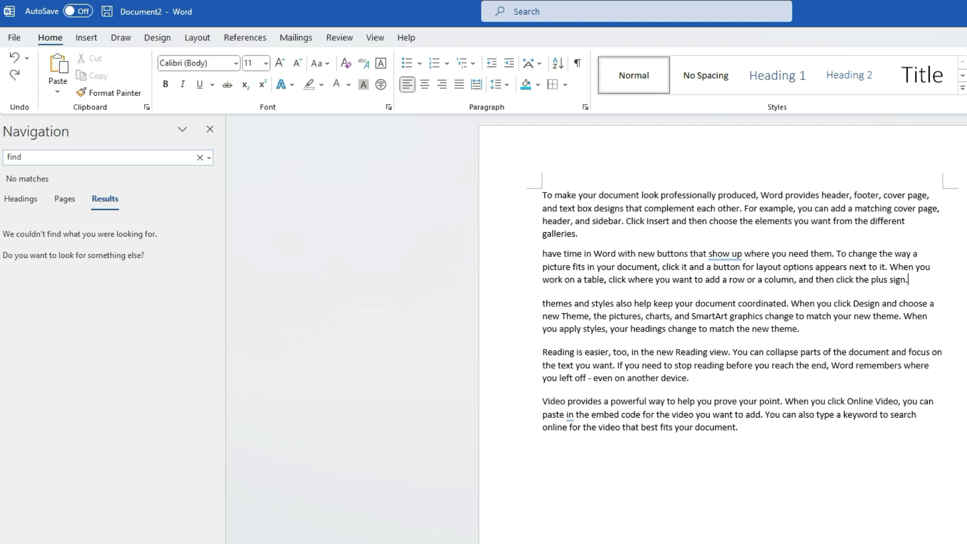
text(ocument)
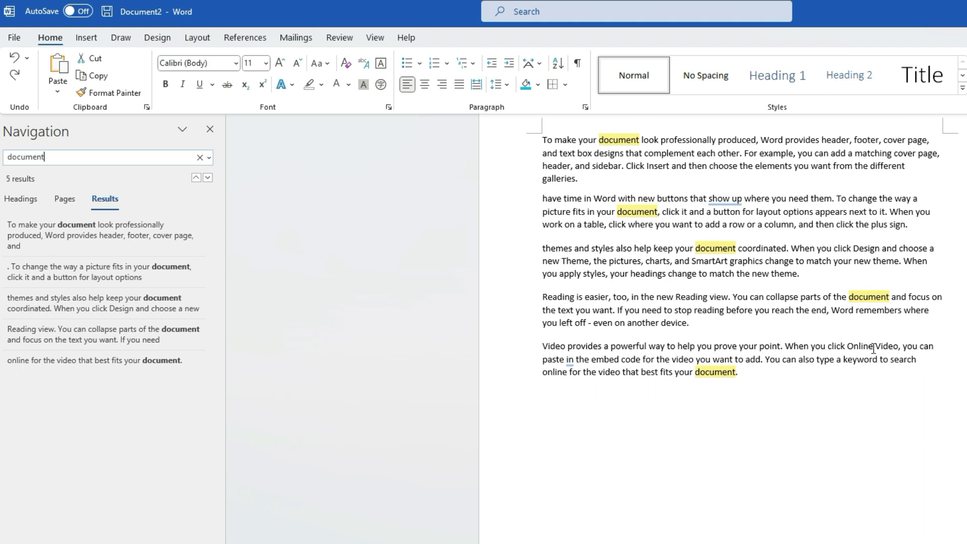
- Insert a person's first name before "match your new theme" in the third paragraph
click(804, 260)
text(vikash)
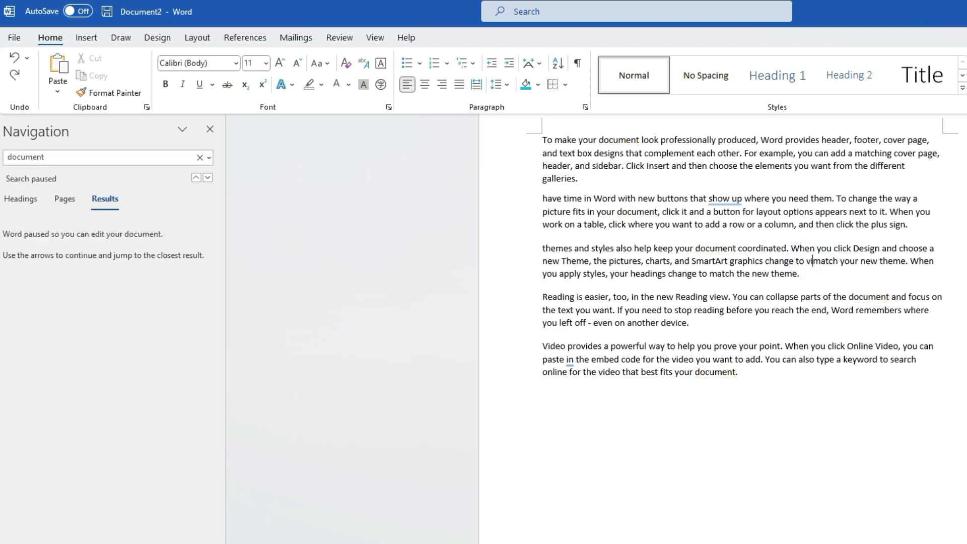
click(753, 290)
- Search the text for the inserted first name and go to its result in the third paragraph
scroll(654, 279, up, 2)
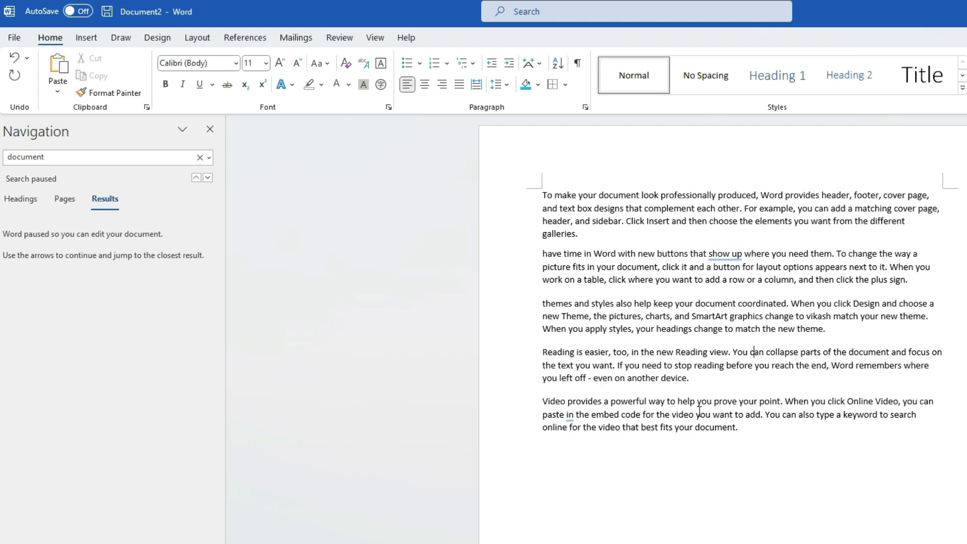
scroll(805, 419, down, 3)
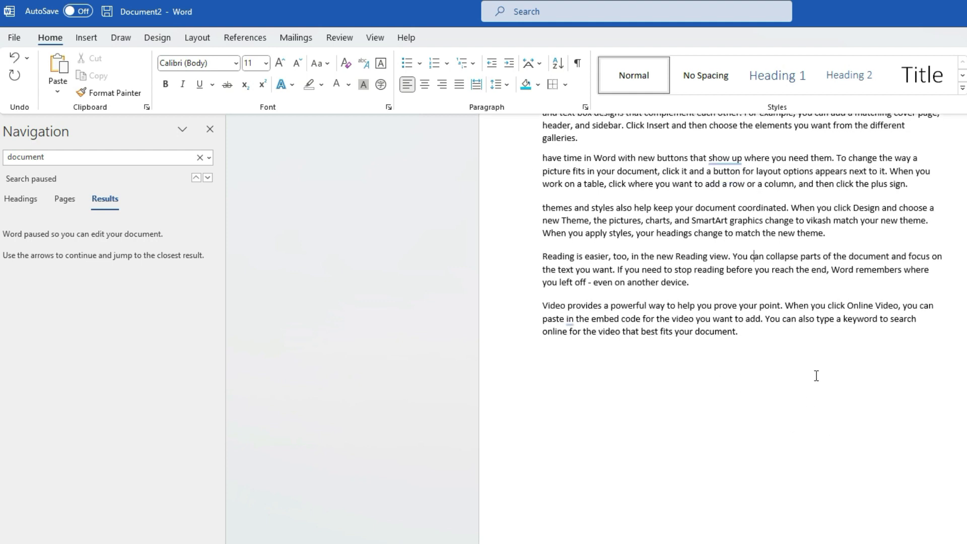
drag(90, 156, 15, 147)
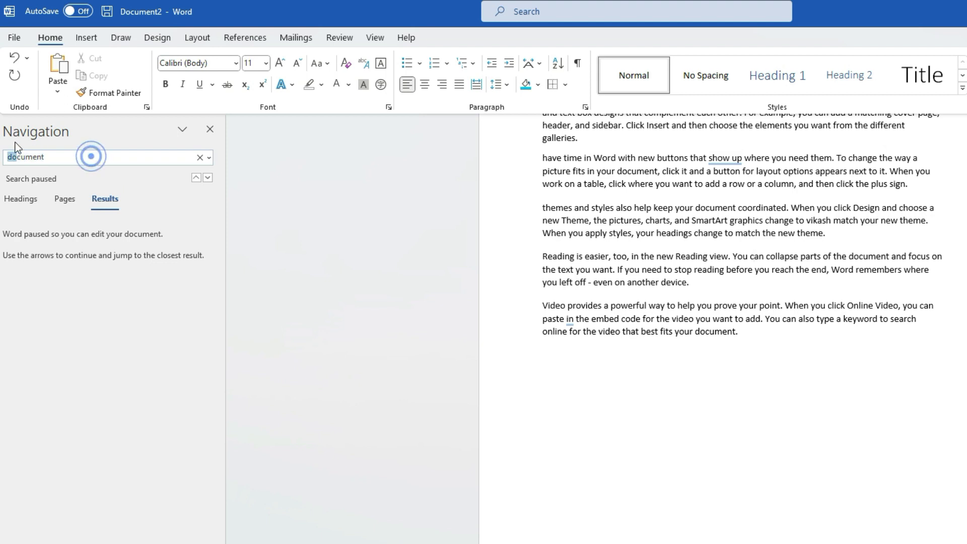
click(58, 157)
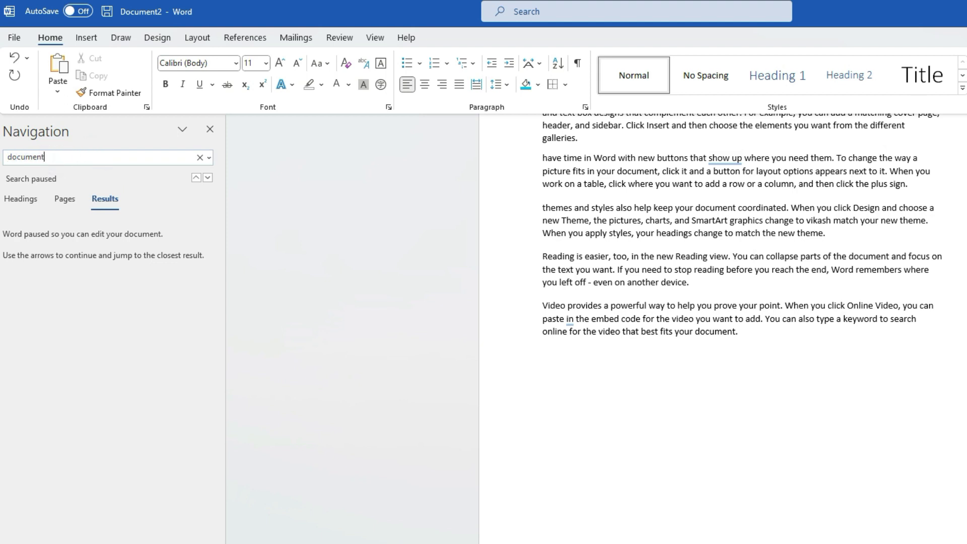
double_click(67, 156)
text(vikash)
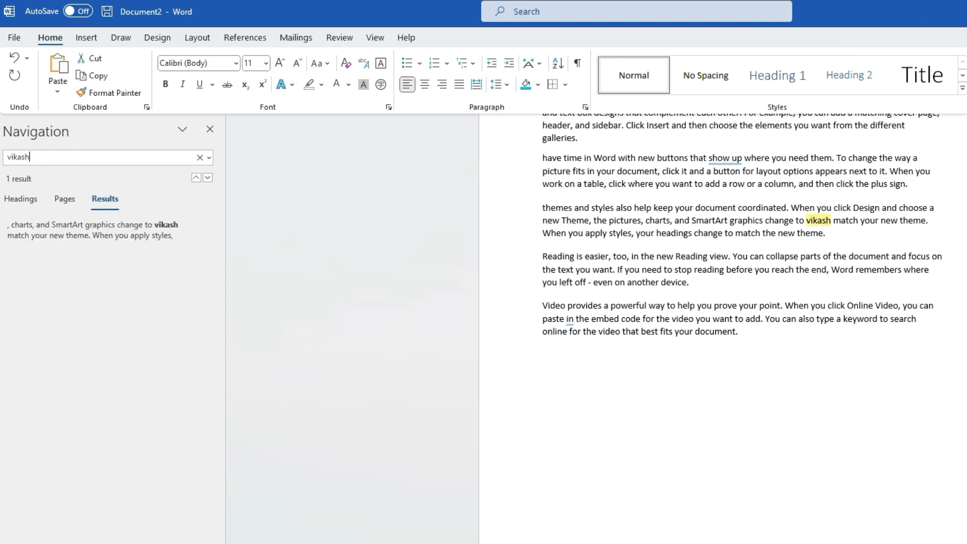
scroll(704, 256, up, 1)
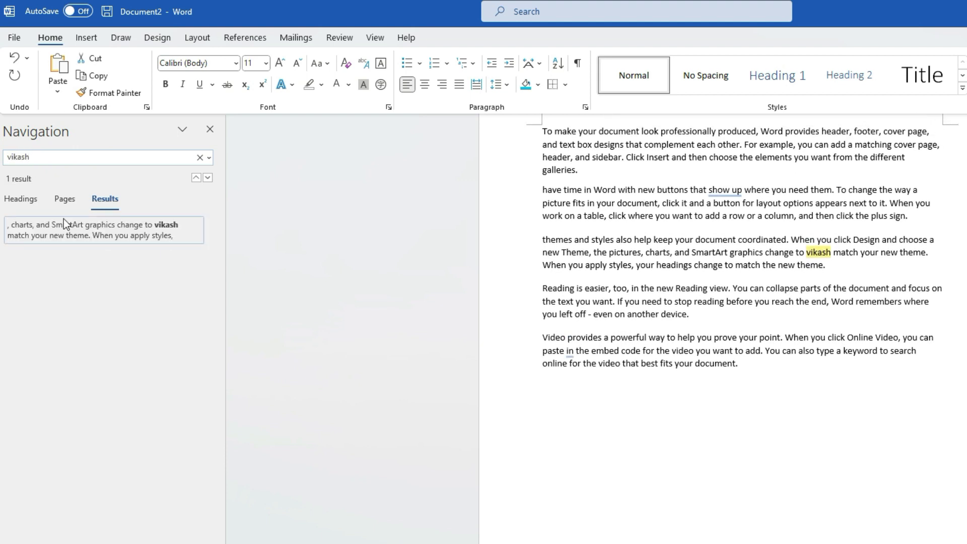
click(97, 234)
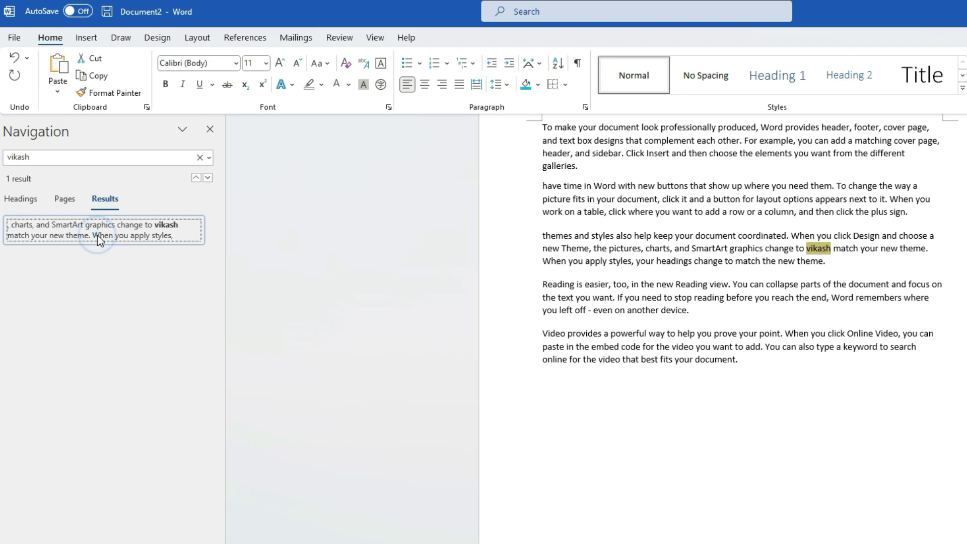
- Copy all five sample paragraphs, insert a blank page and paste the copy as a second block of text
drag(755, 360, 543, 127)
key(ctrl+c)
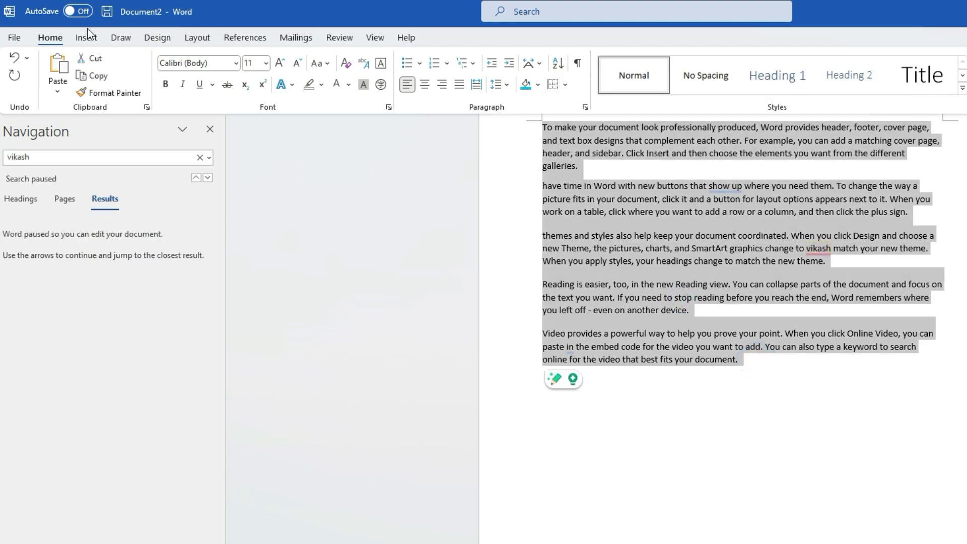
click(86, 37)
click(52, 79)
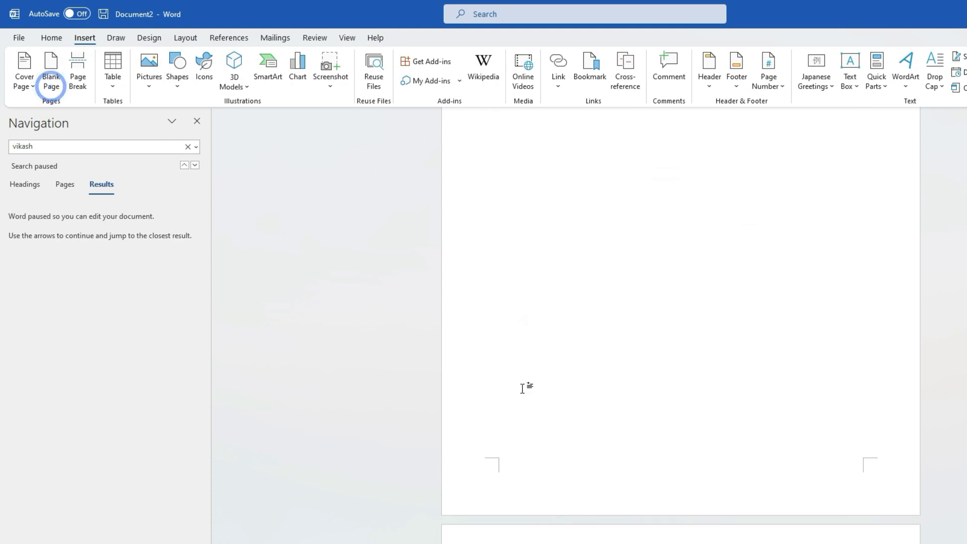
scroll(531, 285, down, 5)
click(515, 195)
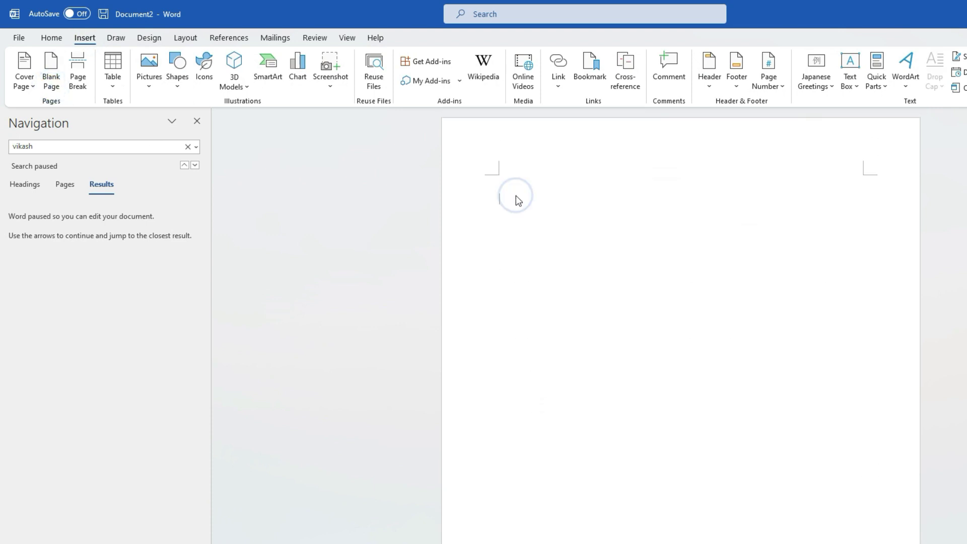
scroll(516, 196, down, 15)
scroll(544, 286, up, 8)
key(ctrl+v)
- Repeat the search for the first name and jump between its occurrences in the original and the pasted text
click(84, 147)
key(Return)
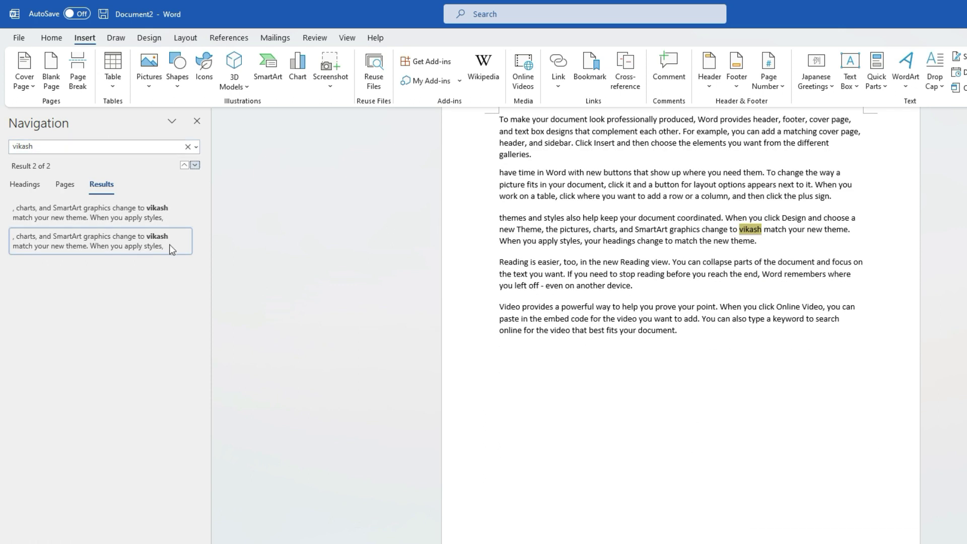
scroll(267, 217, up, 3)
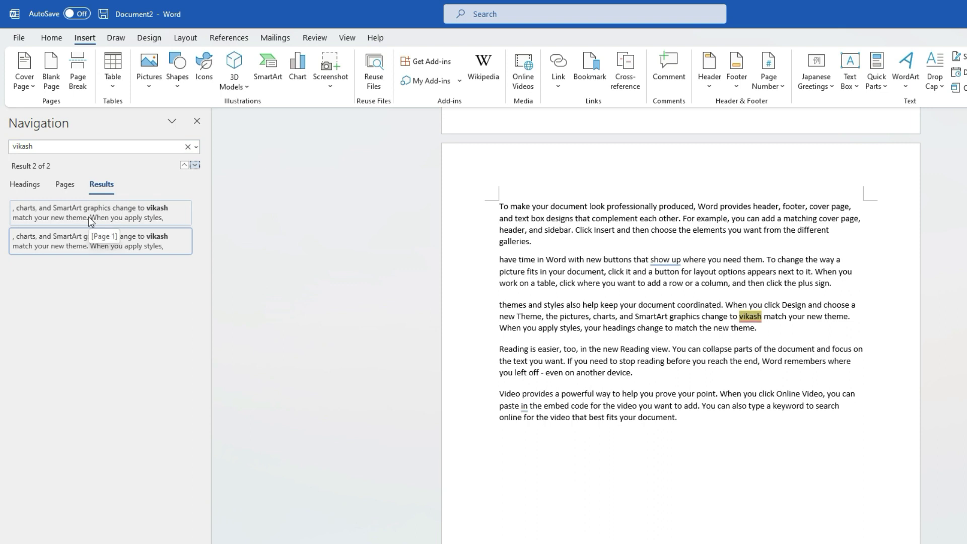
click(130, 215)
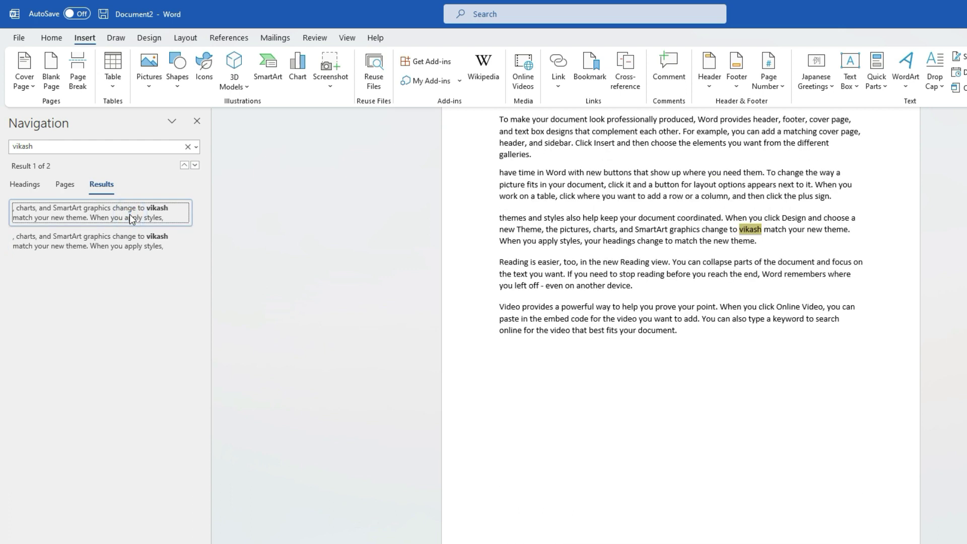
click(112, 244)
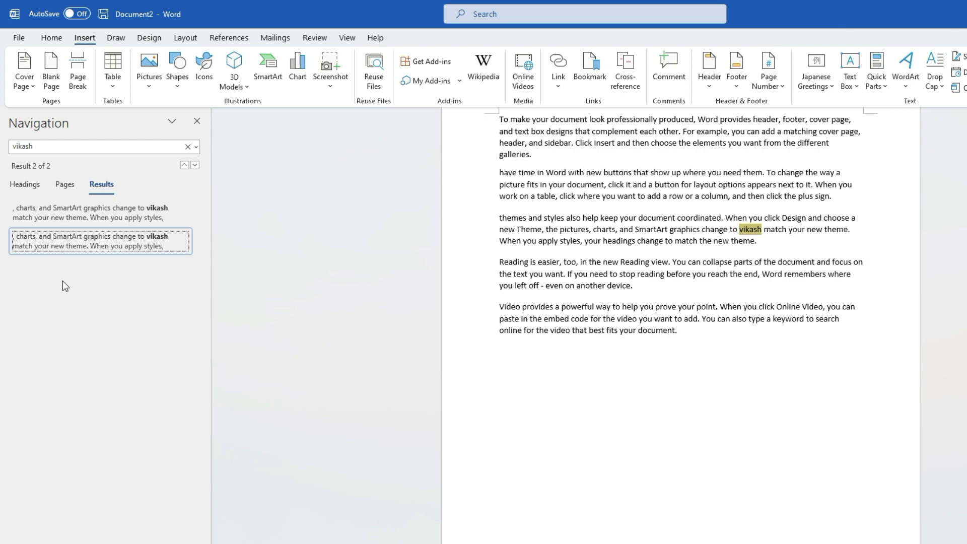
click(147, 216)
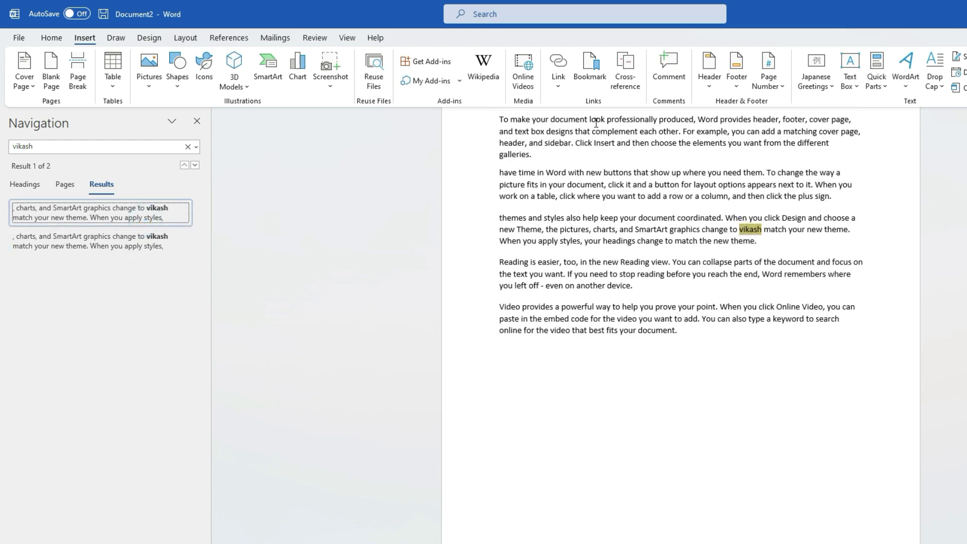
click(47, 38)
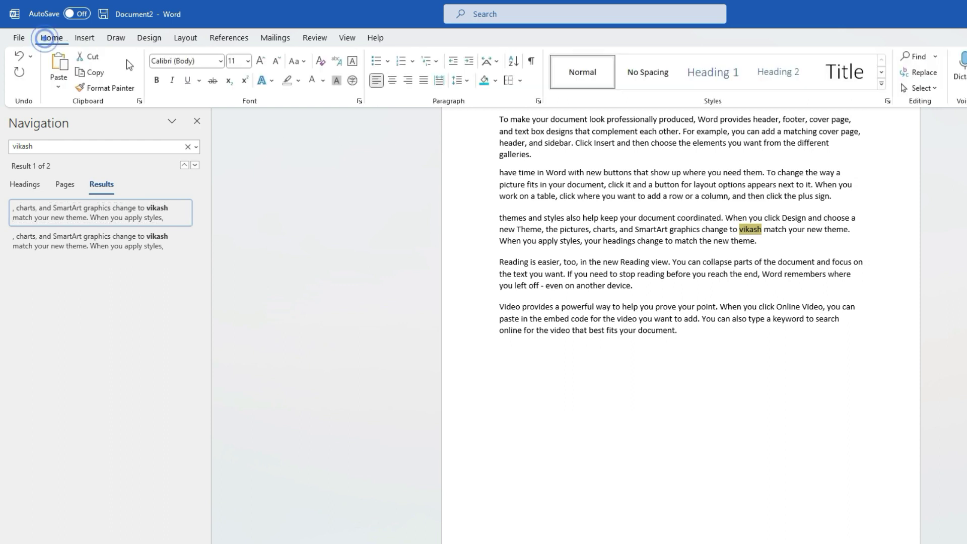
- Set up a replacement of the person's first name with their full name
click(921, 72)
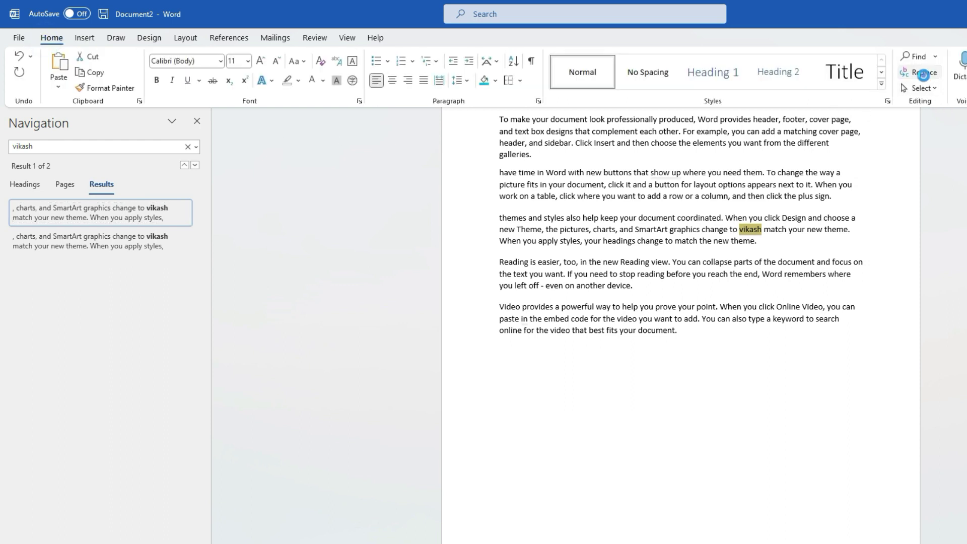
double_click(504, 125)
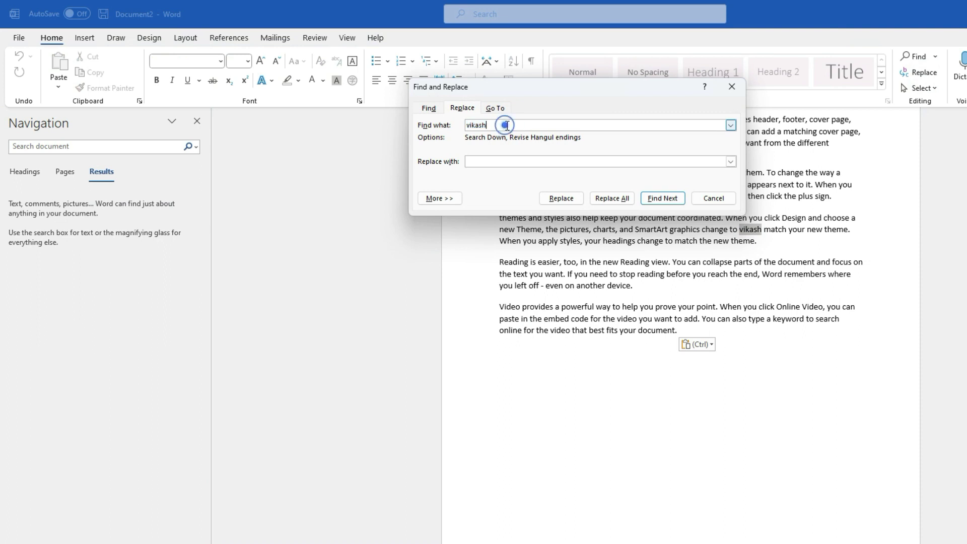
double_click(507, 128)
key(BackSpace)
text(v)
click(523, 160)
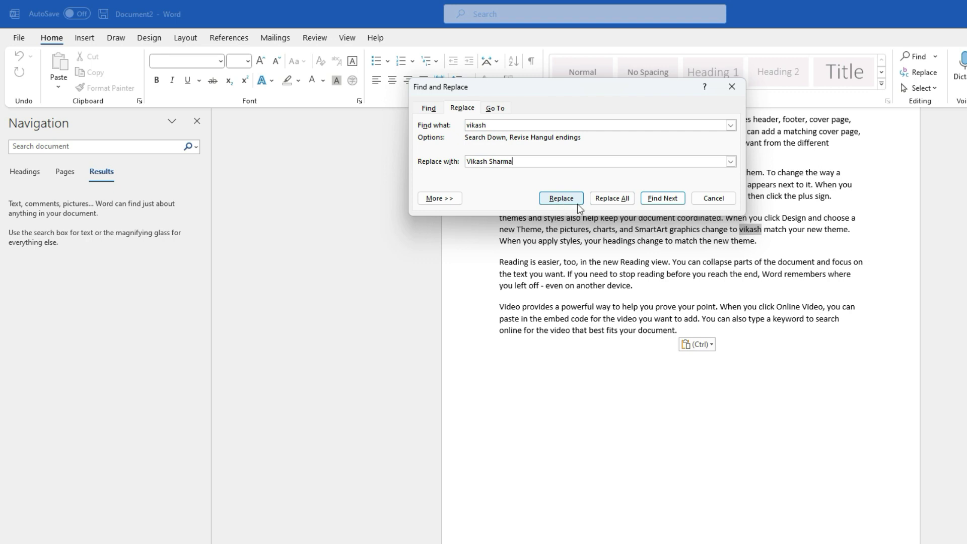
- Replace all occurrences of the first name throughout the document and check the replaced name in the third paragraph
click(612, 198)
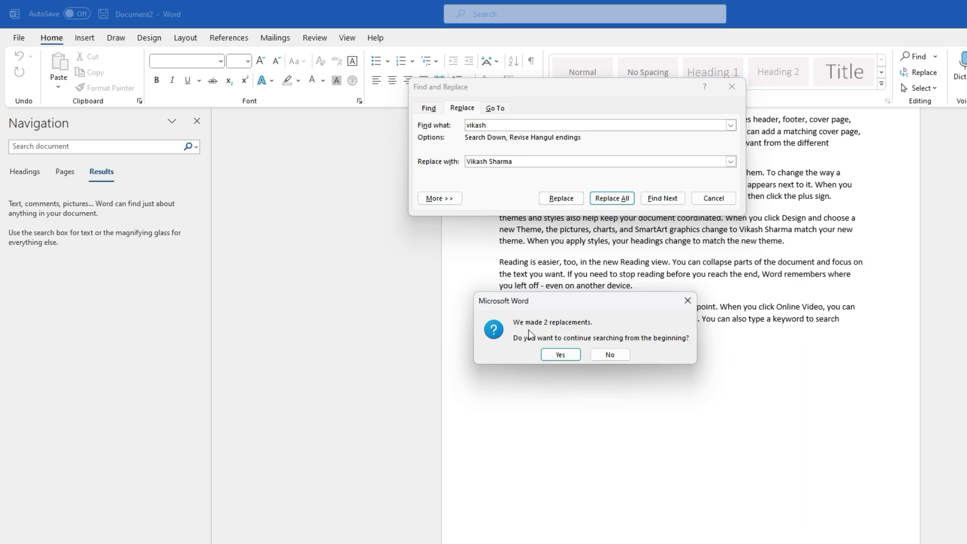
click(559, 355)
click(585, 351)
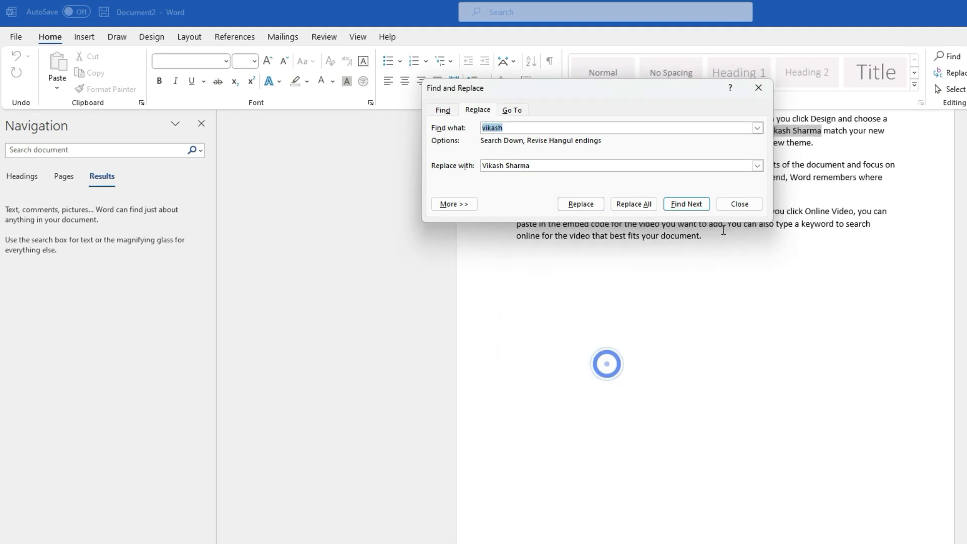
click(738, 205)
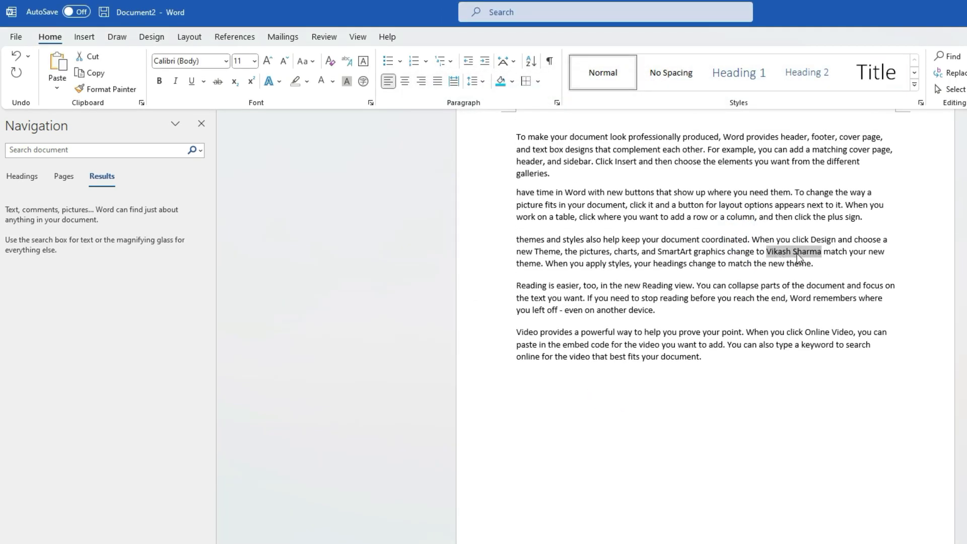
scroll(796, 292, down, 10)
scroll(797, 306, down, 5)
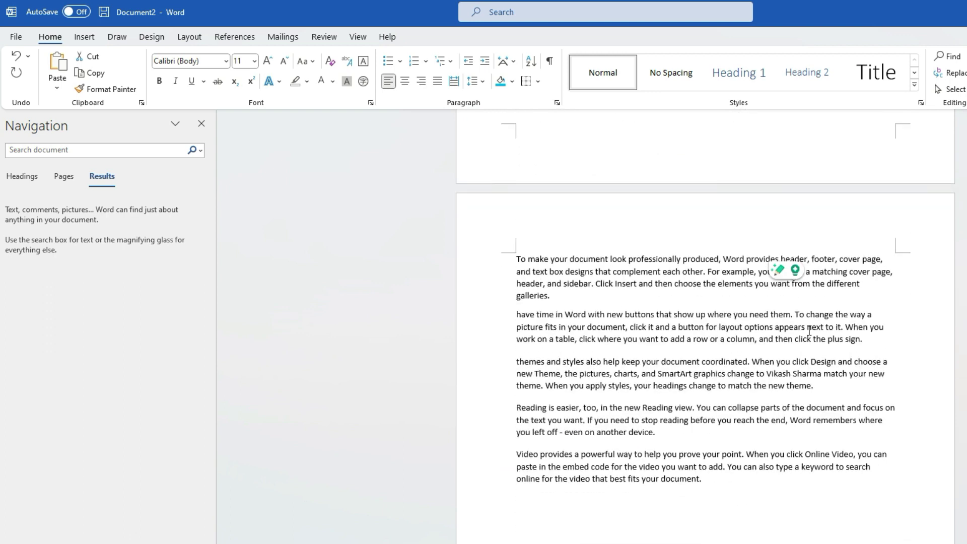
drag(766, 374, 804, 374)
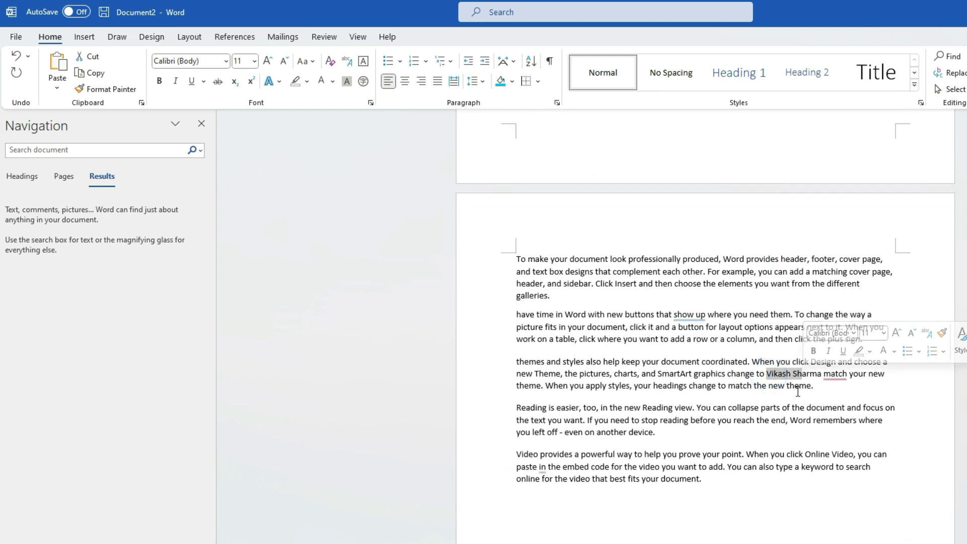
click(798, 392)
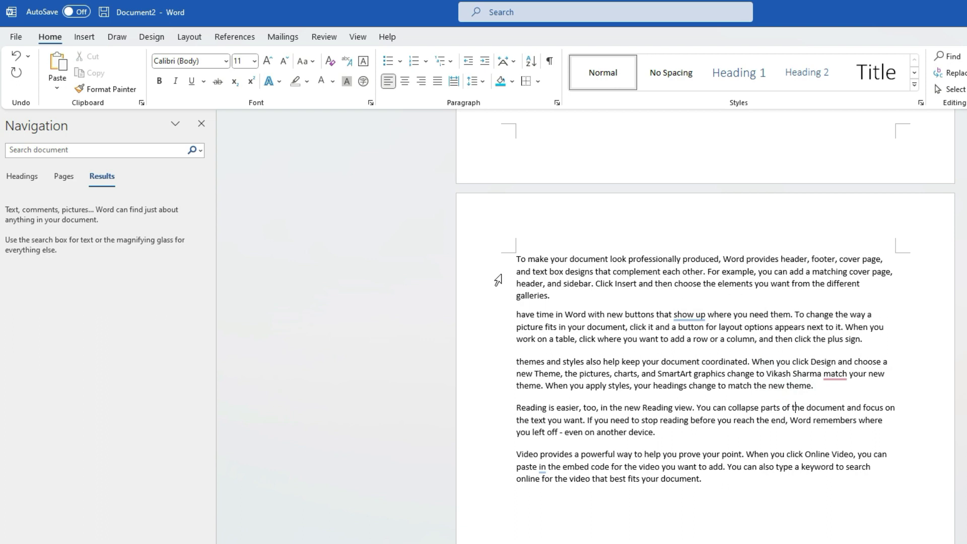
- Copy the phrase "have time in Word" from the start of the second paragraph and close the search results
drag(516, 314, 587, 314)
key(ctrl+c)
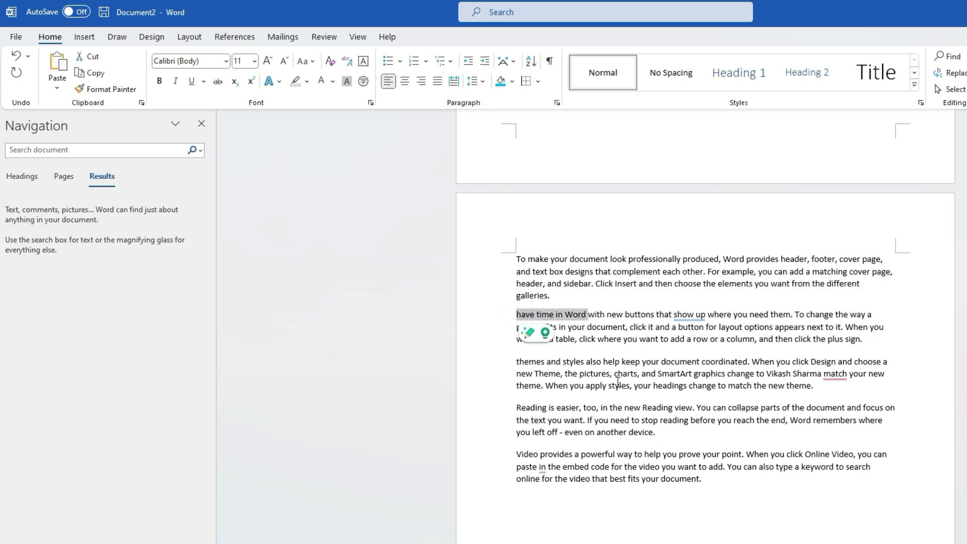
click(518, 250)
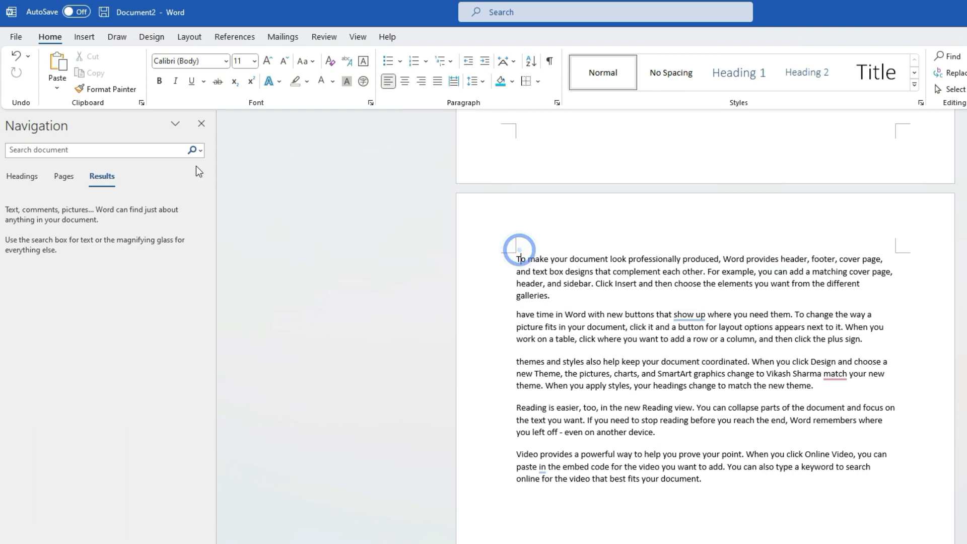
click(202, 124)
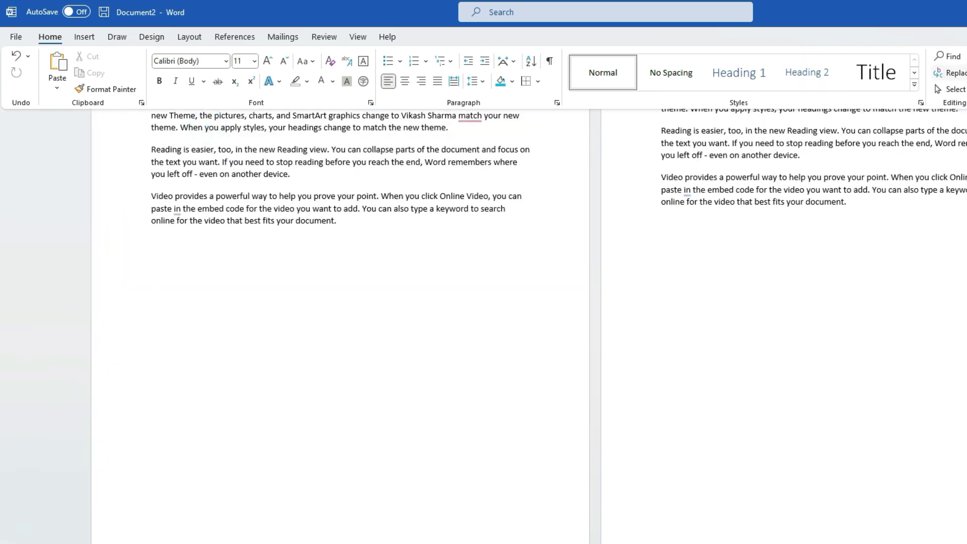
- Search the document for "have time in Word" and go to each of its occurrences
key(ctrl+f)
click(103, 152)
click(104, 152)
key(BackSpace)
key(BackSpace)
key(ctrl+v)
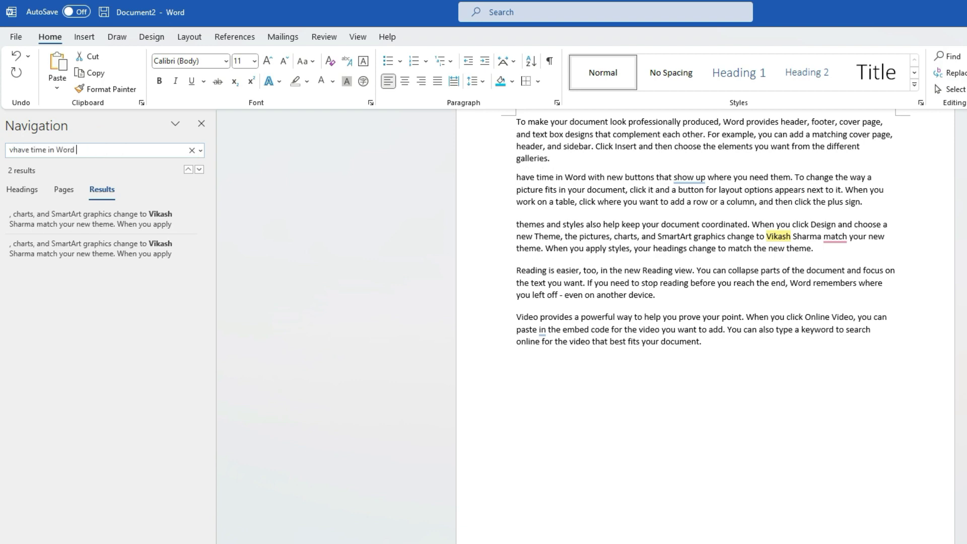
click(13, 150)
key(BackSpace)
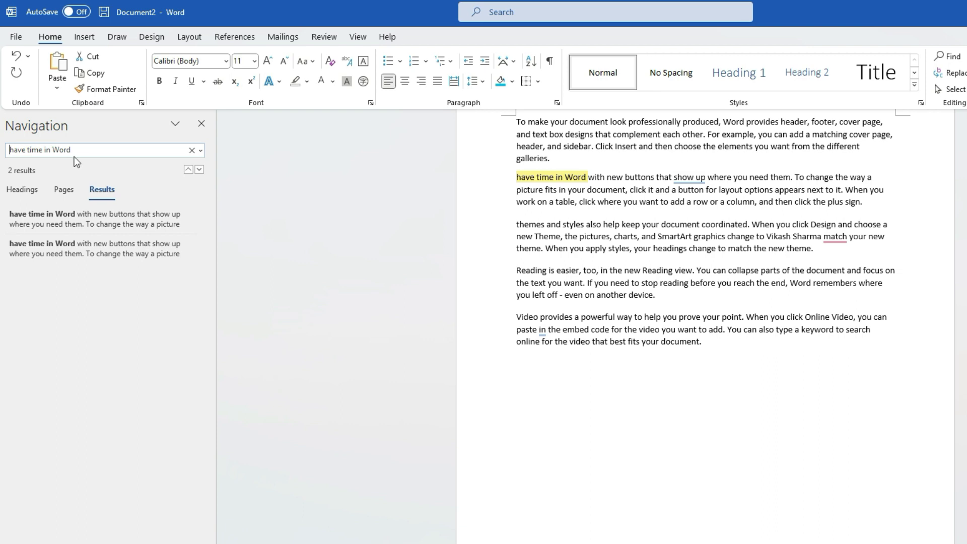
click(80, 151)
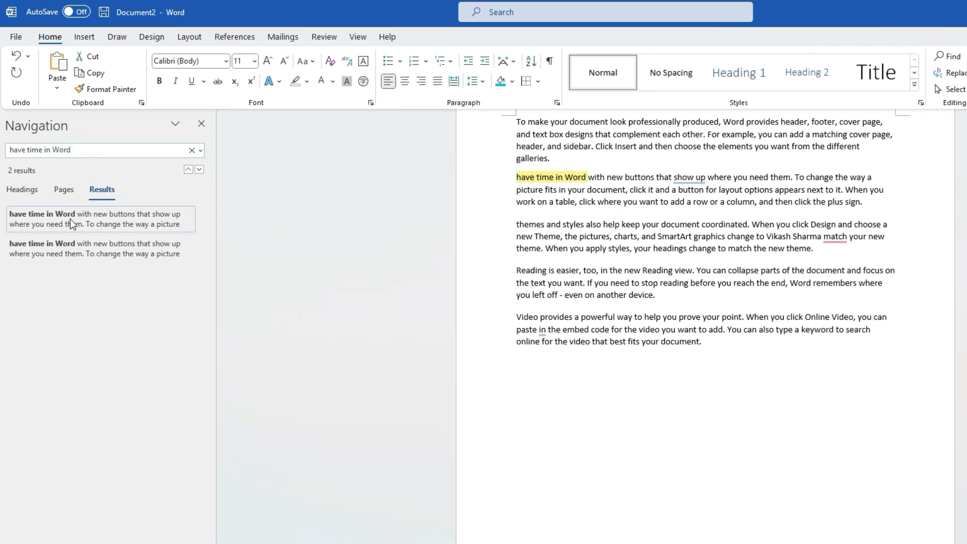
click(129, 213)
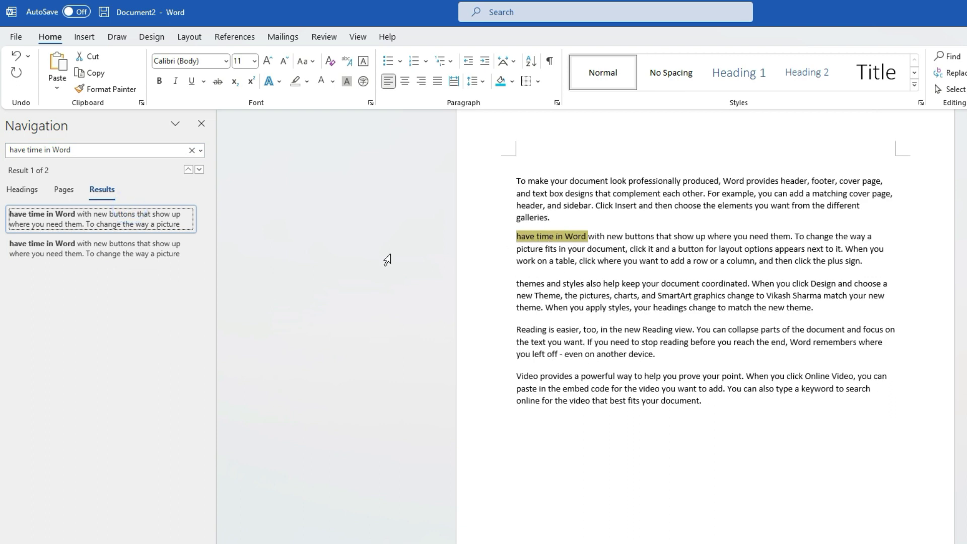
click(144, 246)
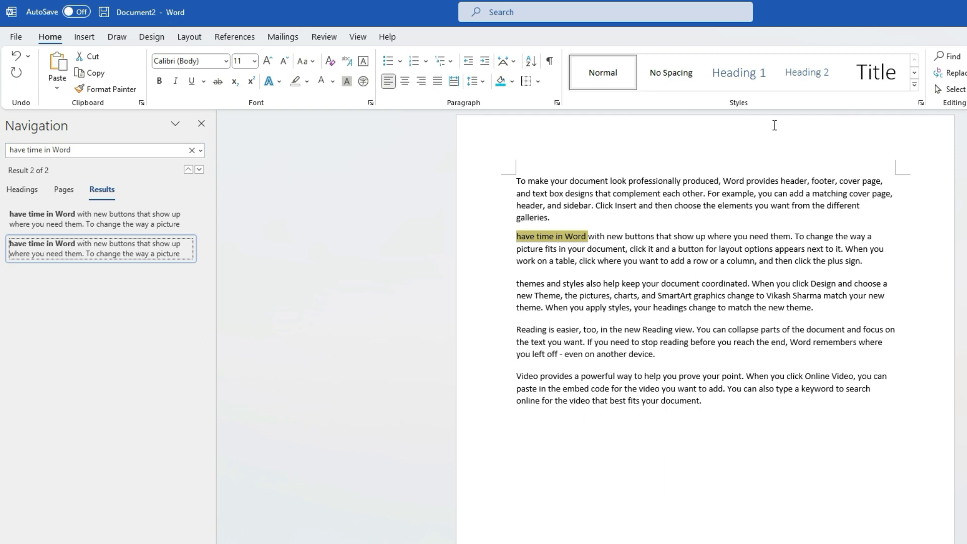
- Replace all occurrences of "have time in Word" with "My Time" throughout the document
click(949, 73)
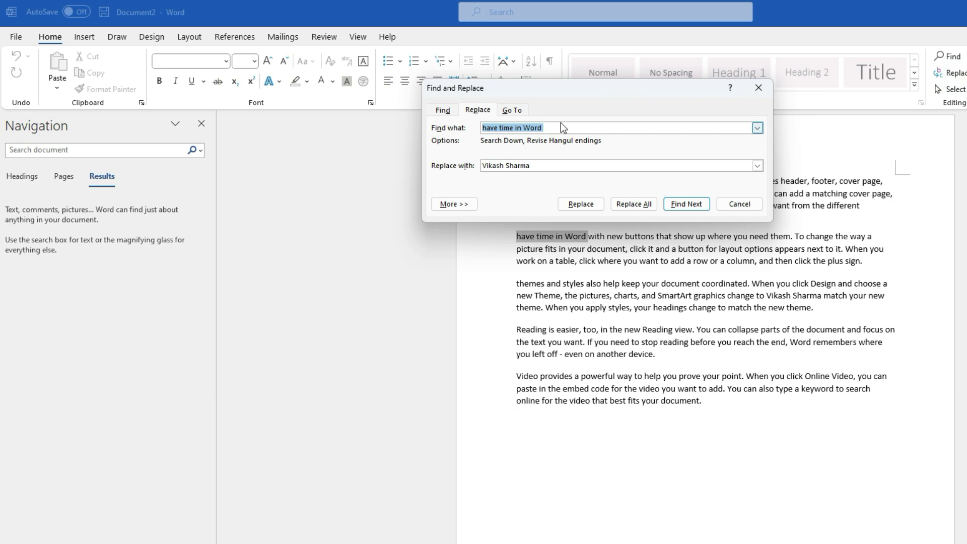
text(m)
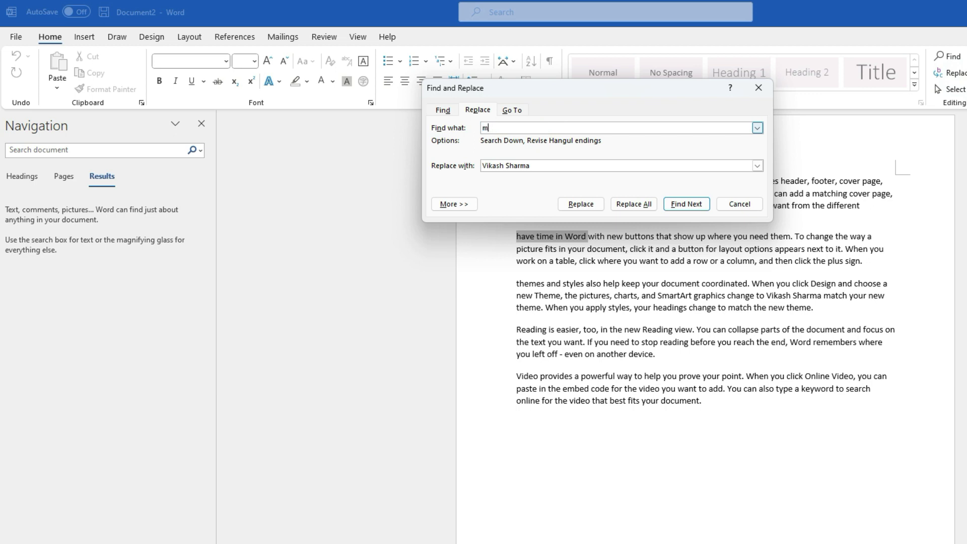
key(ctrl+z)
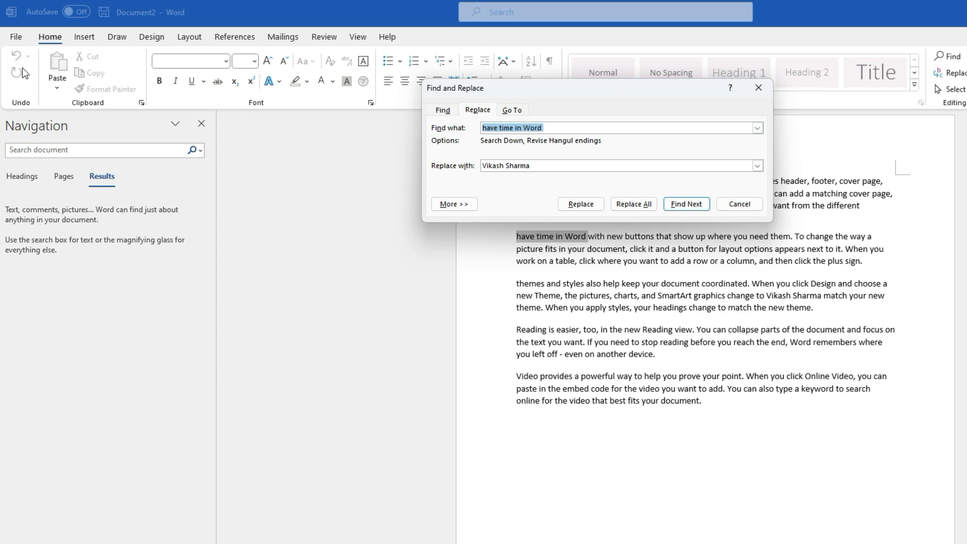
drag(541, 165, 463, 159)
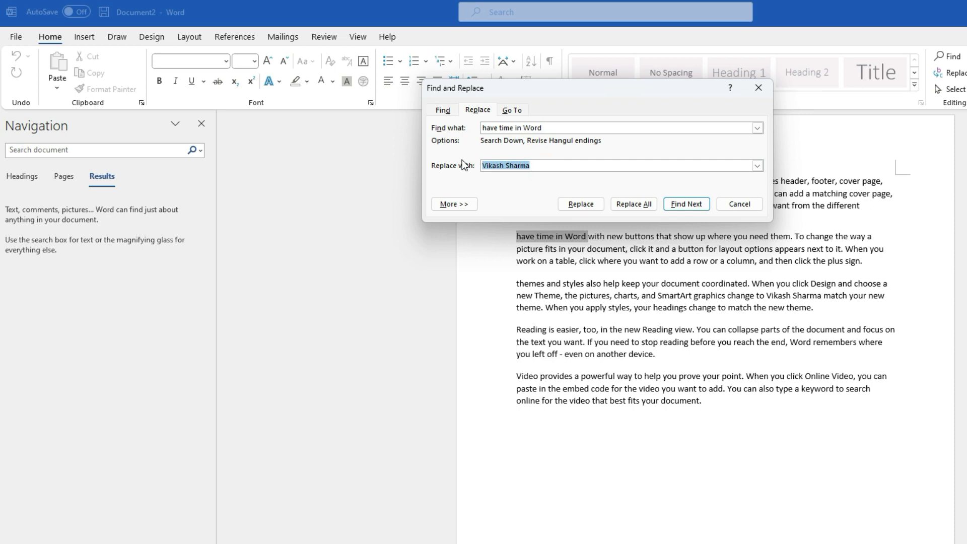
text(My Time)
click(644, 206)
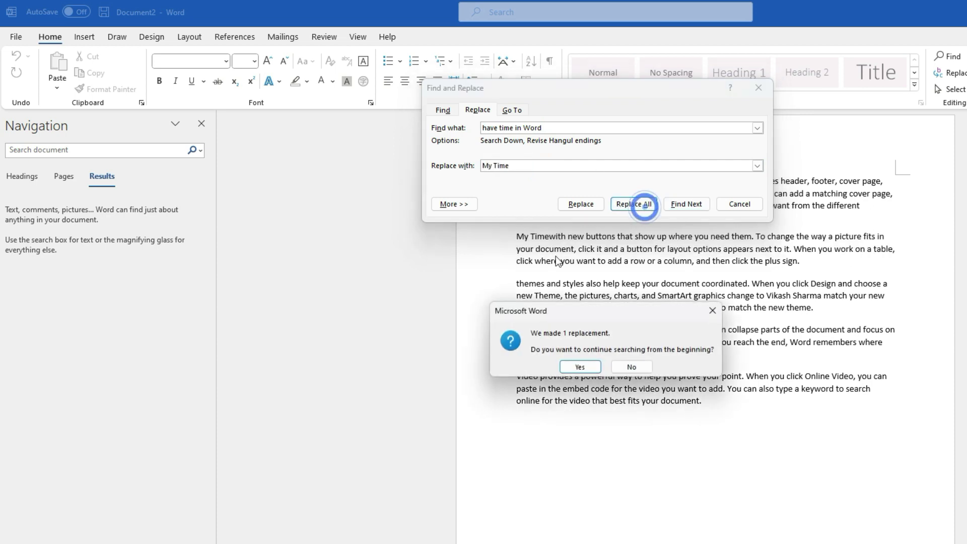
click(587, 366)
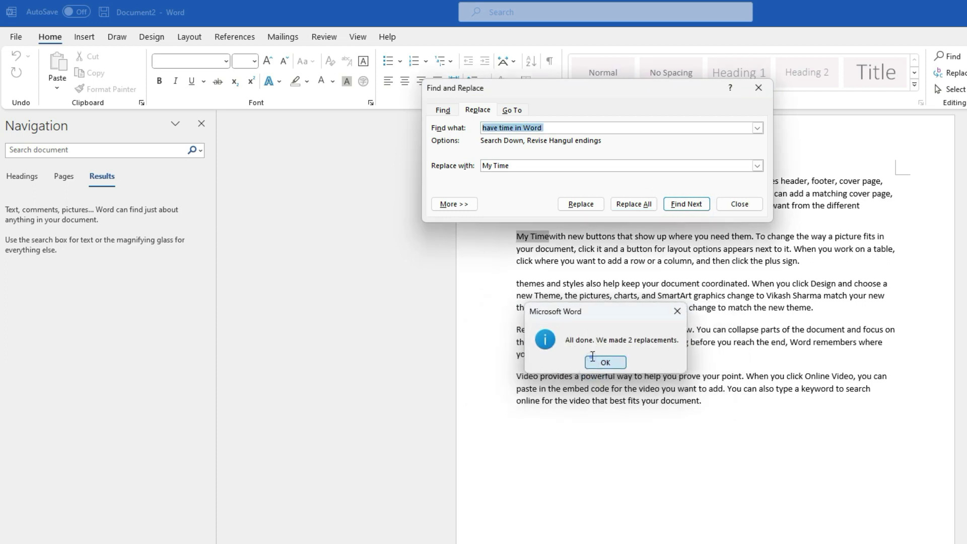
click(599, 362)
click(740, 203)
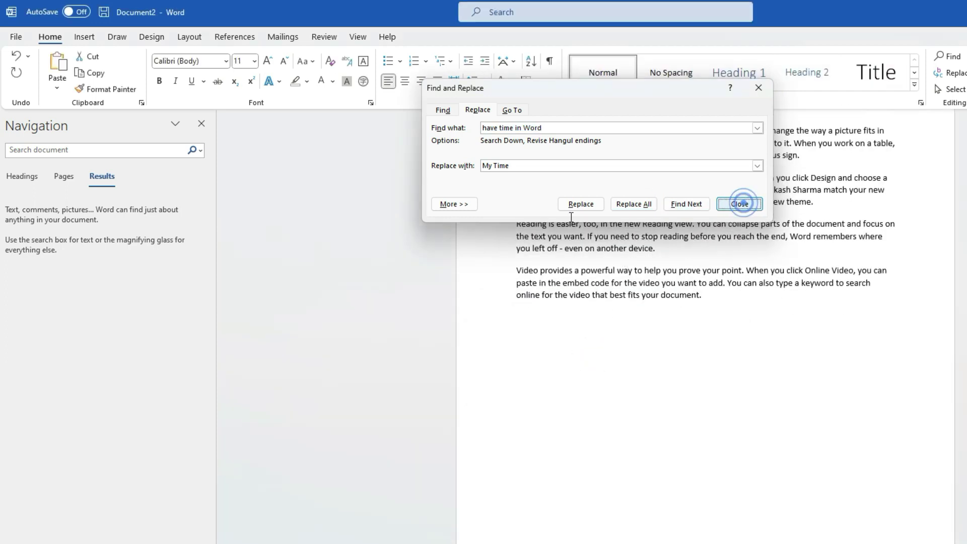
scroll(564, 204, up, 3)
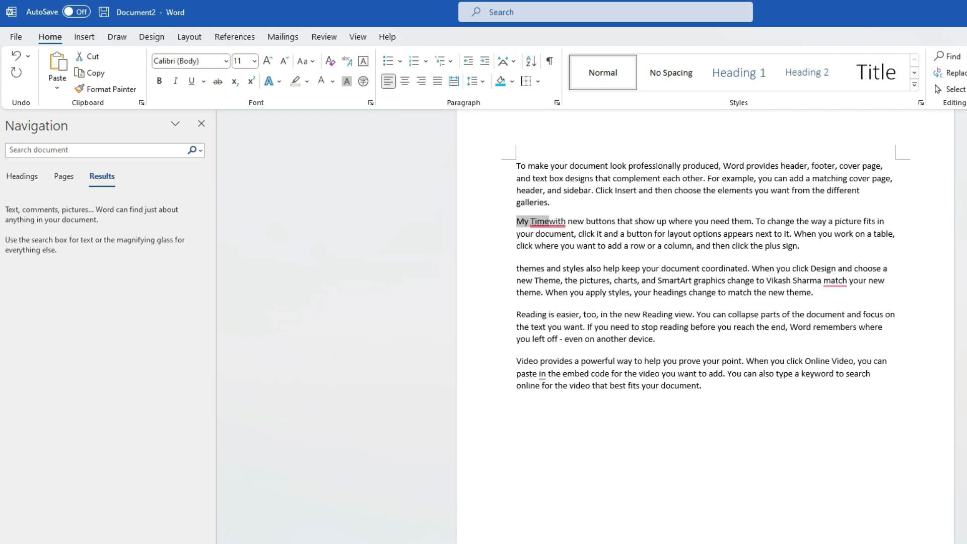
- Try selecting parts of the first paragraph, ending with the sentence that starts with "Click Insert"
click(949, 89)
click(884, 157)
click(627, 260)
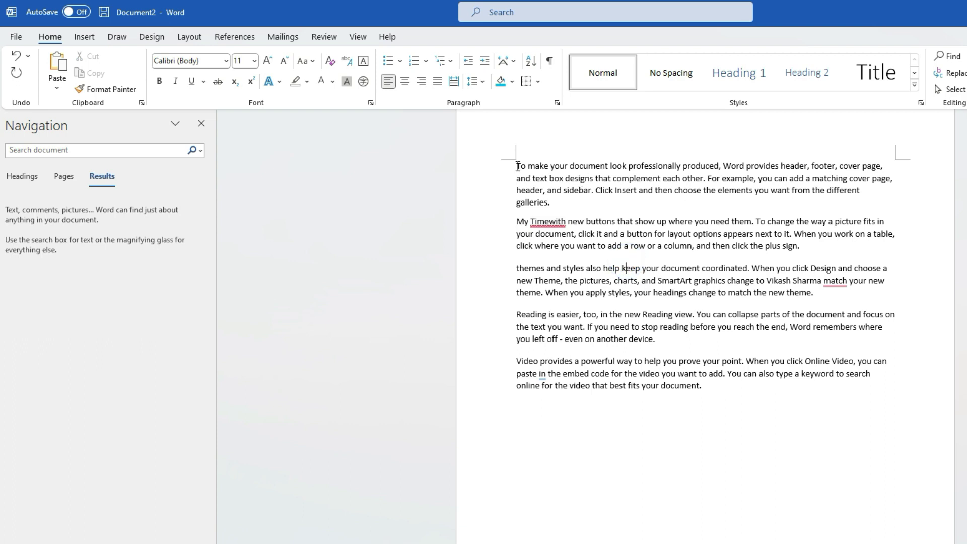
drag(516, 165, 613, 193)
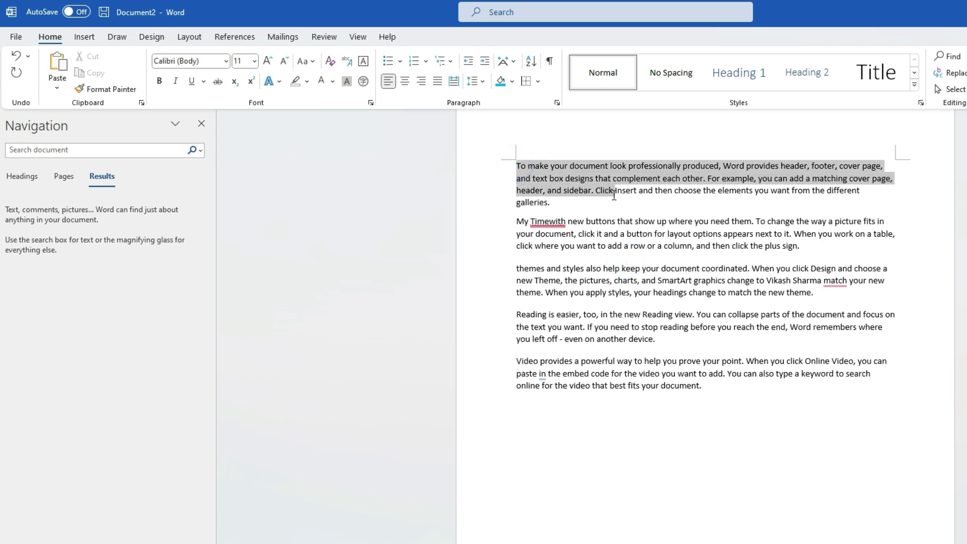
click(578, 183)
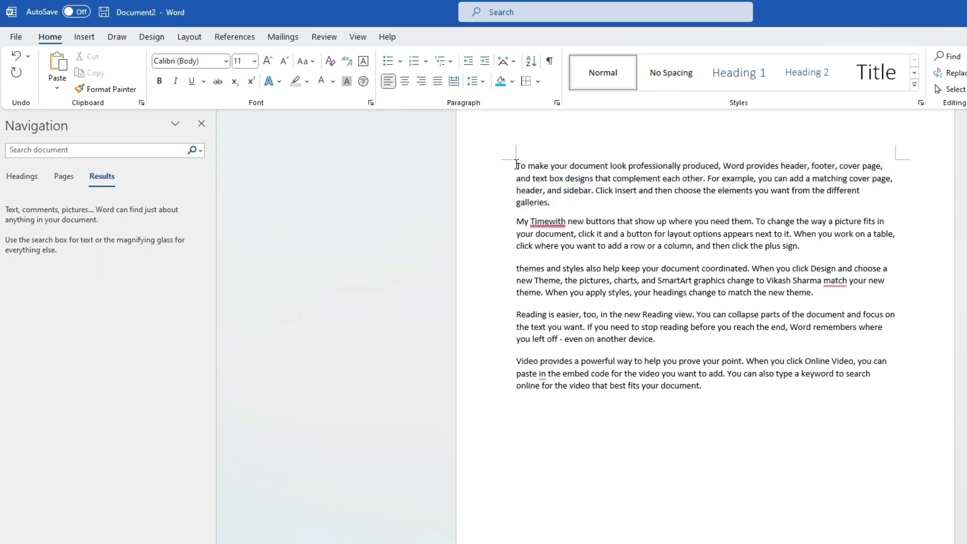
click(516, 165)
click(596, 186)
drag(594, 190, 728, 200)
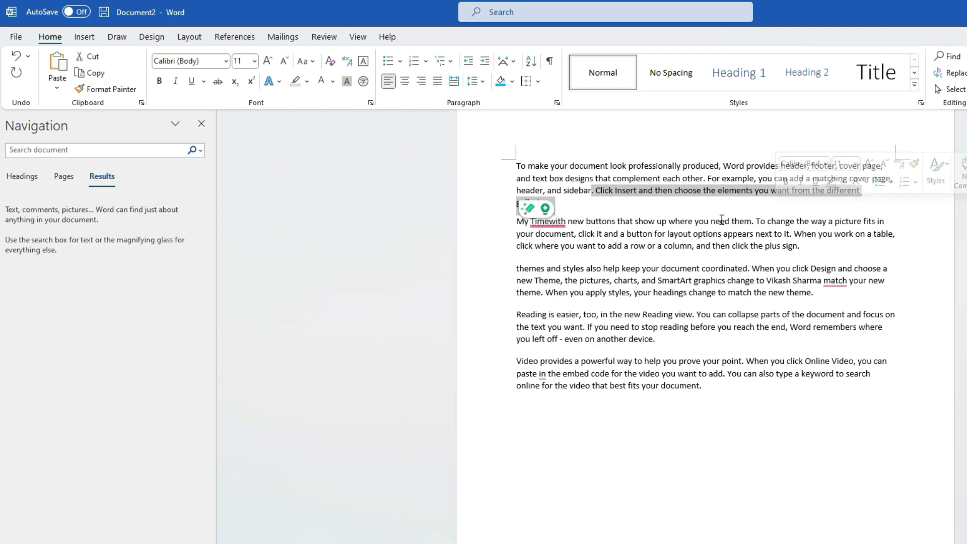
- Dictate a line below the last paragraph introducing the speaker by name as a teacher who is teaching Microsoft Word
key(ctrl+End)
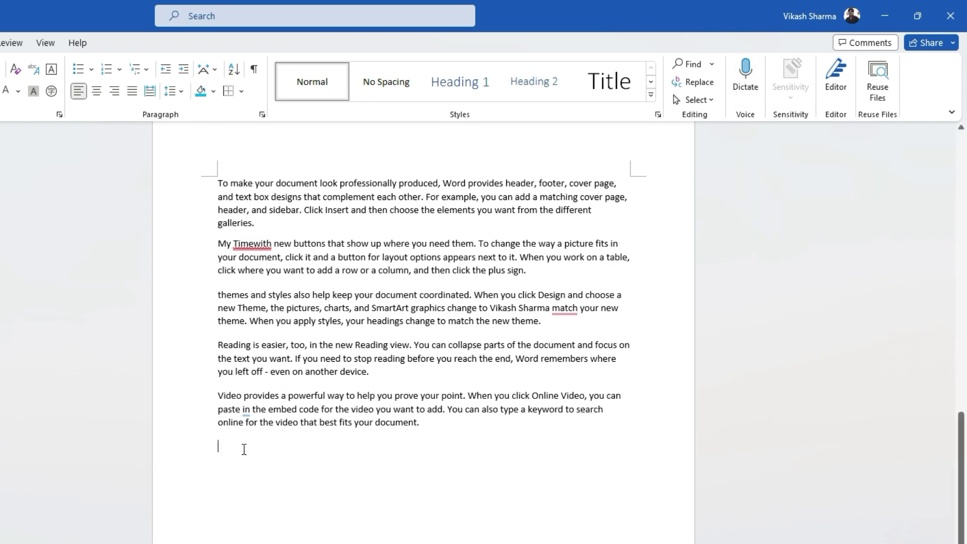
click(741, 94)
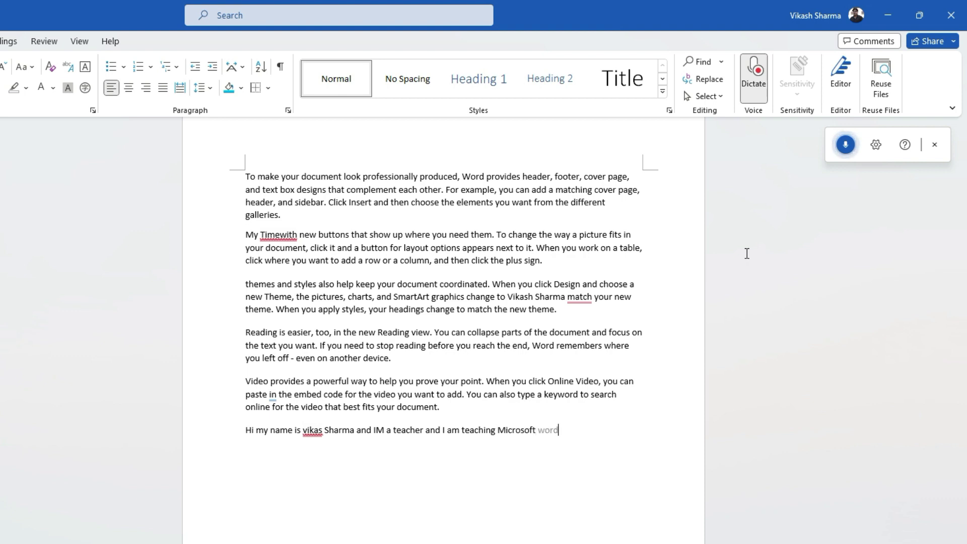
click(845, 145)
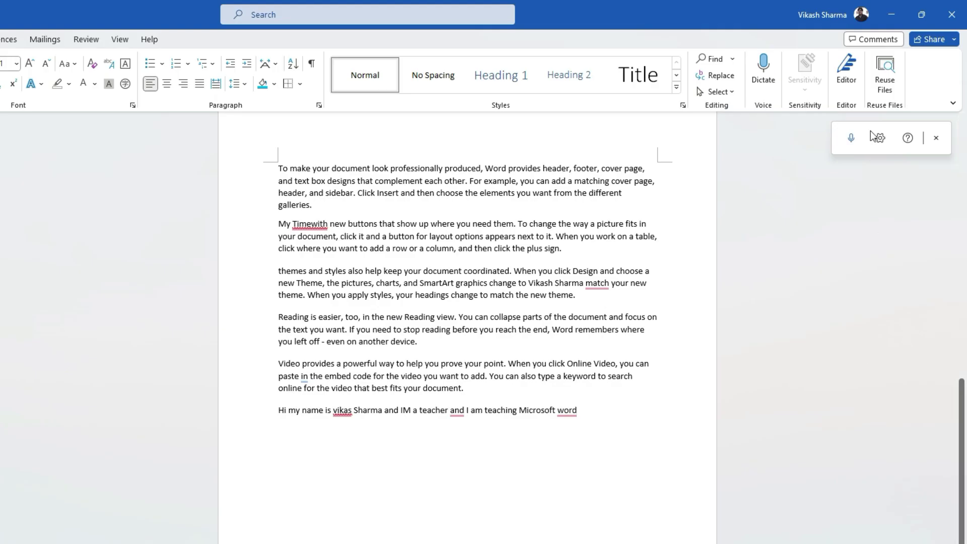
- Reuse the paragraph starting "Employee user names are created" from the first suggested Employment Status Change Form, inserting it below the dictated line
click(900, 73)
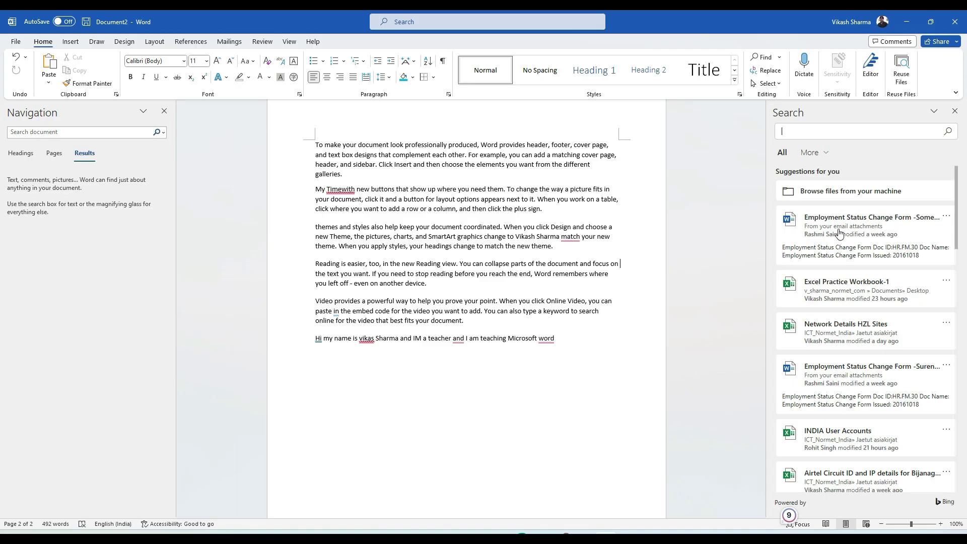
click(814, 242)
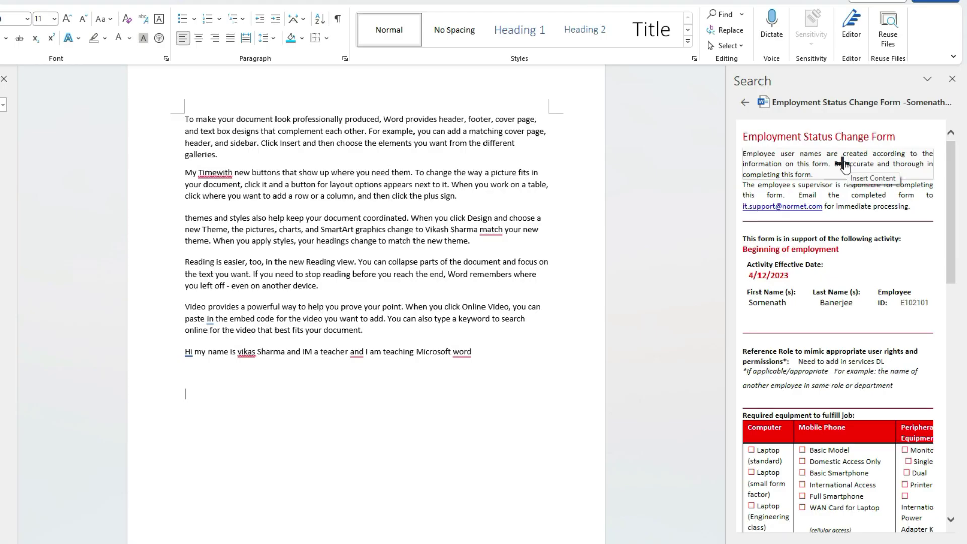
drag(864, 185, 333, 413)
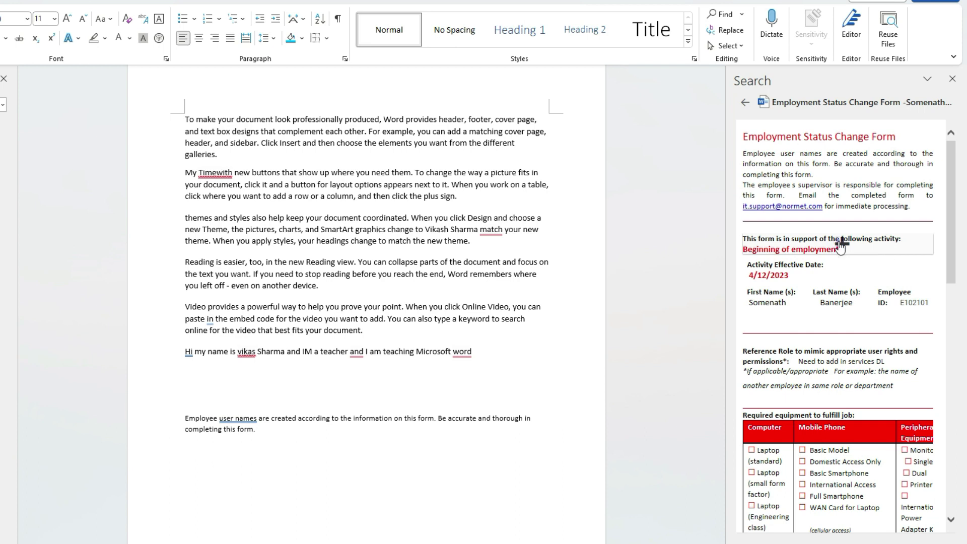
- Reuse the "This form is in support of the following activity" line and the required equipment table from the form, inserting them below the reused paragraph
drag(840, 247, 391, 483)
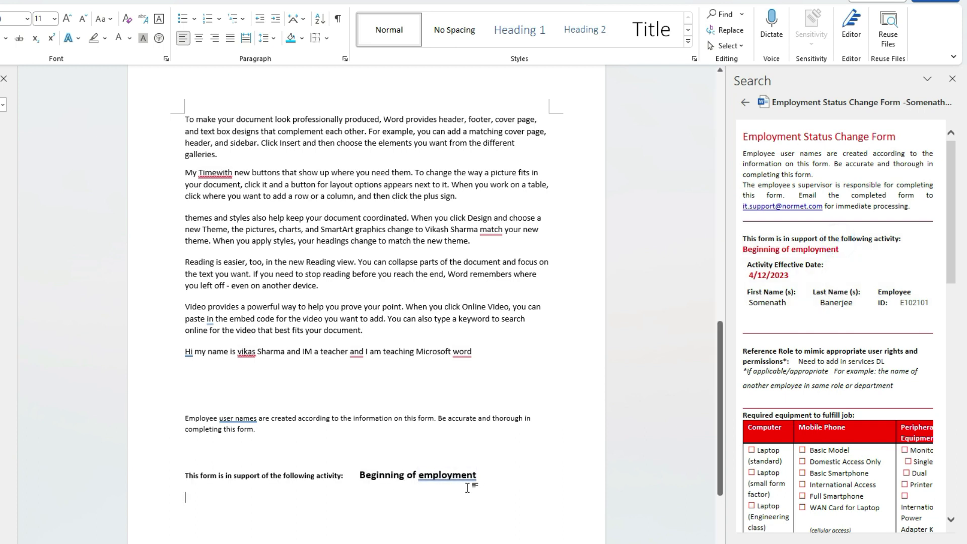
drag(846, 440, 830, 450)
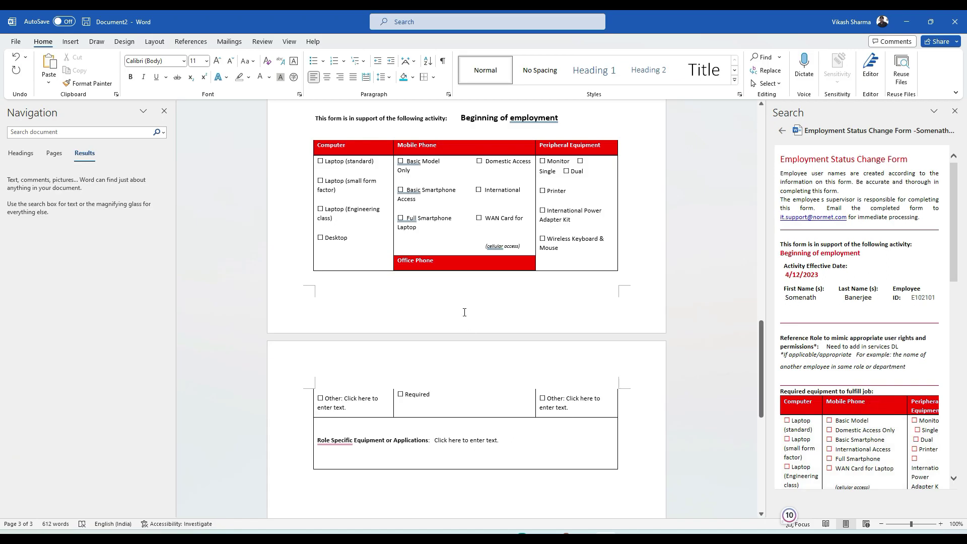
scroll(471, 334, up, 1)
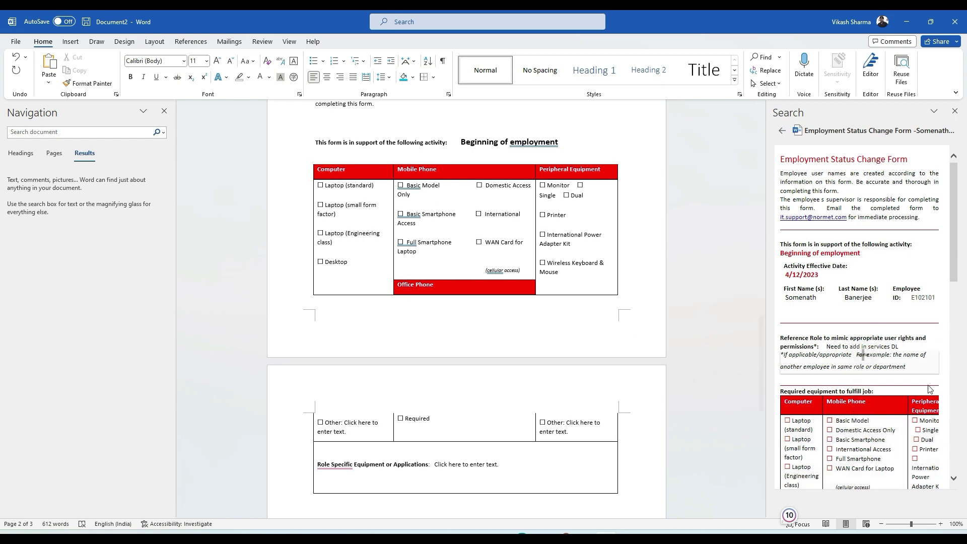
click(359, 208)
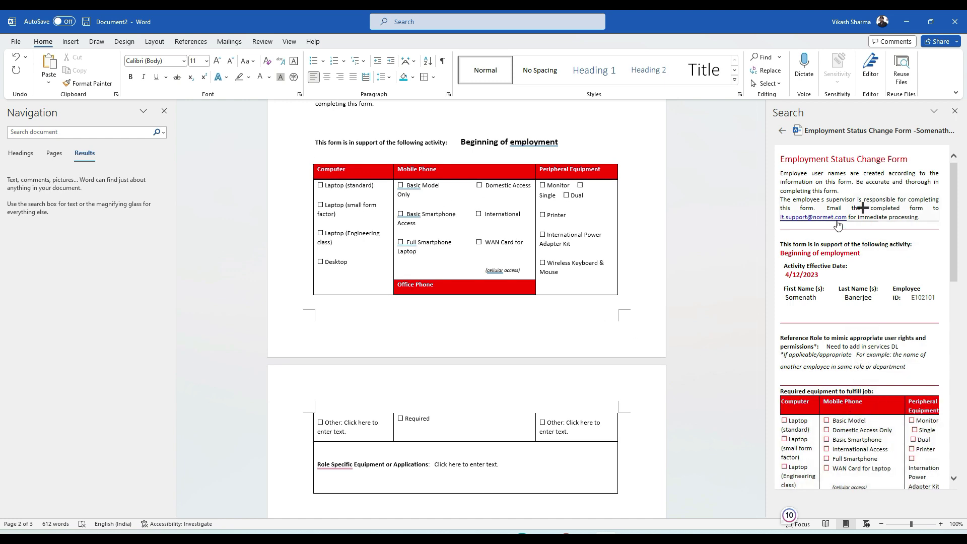
- Close the reused file's preview and undo the insertions of the equipment table, the activity line and the "Employee user names" paragraph
click(954, 111)
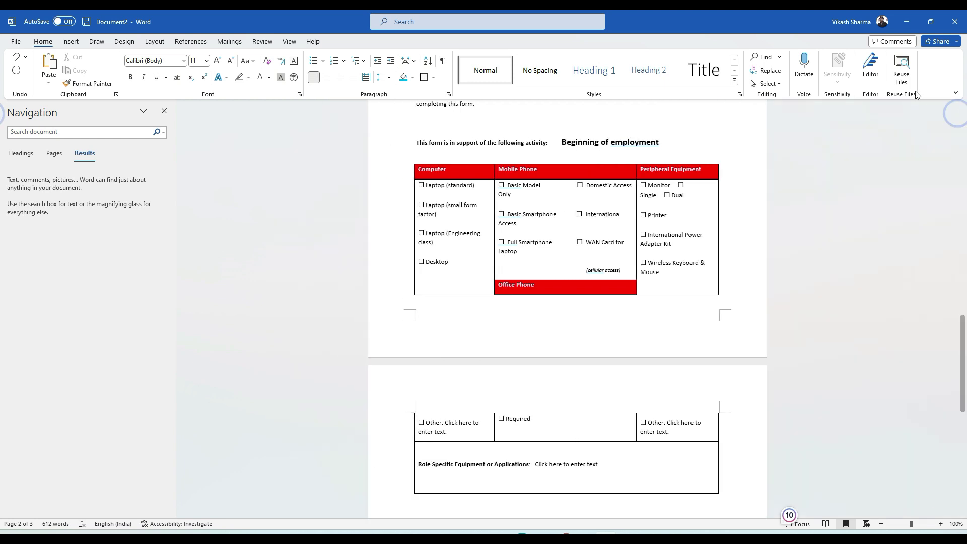
scroll(769, 272, up, 4)
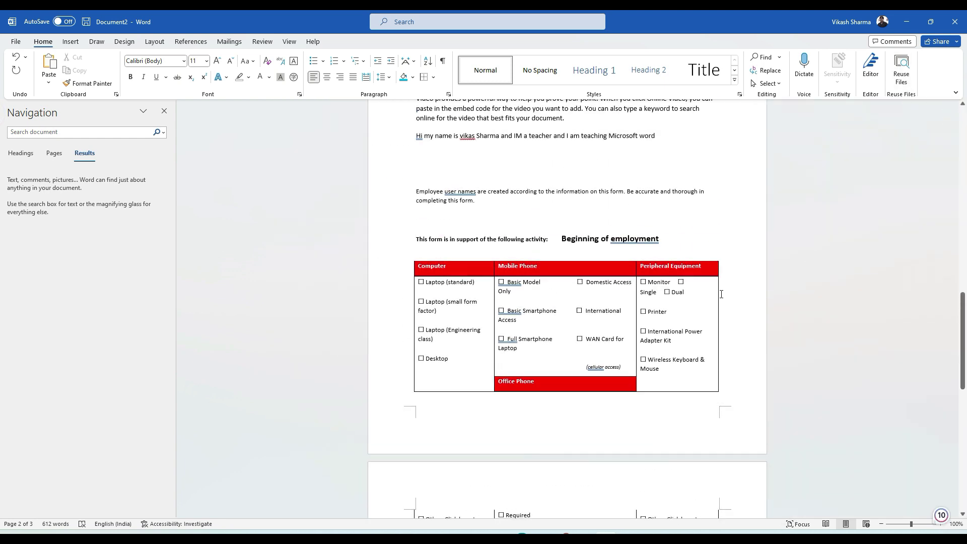
key(ctrl+z)
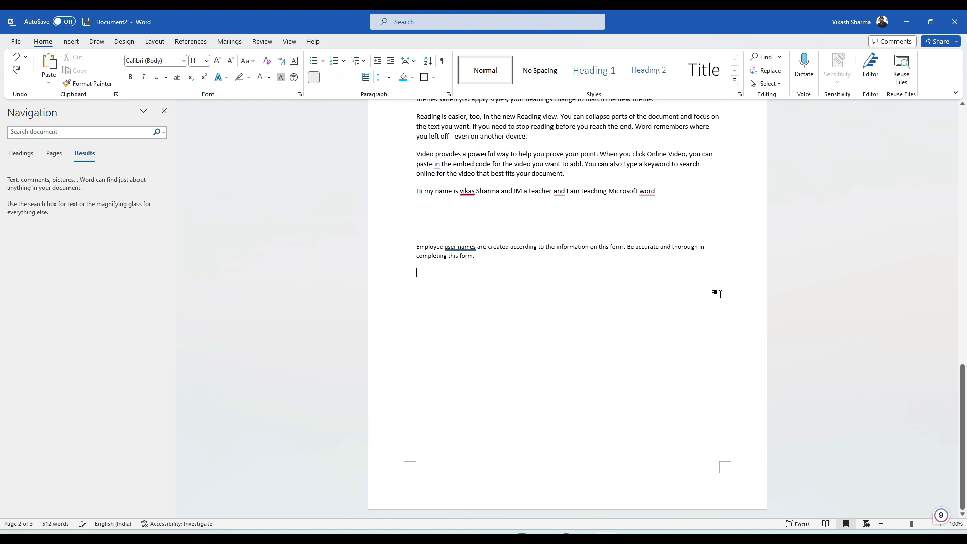
key(ctrl+z)
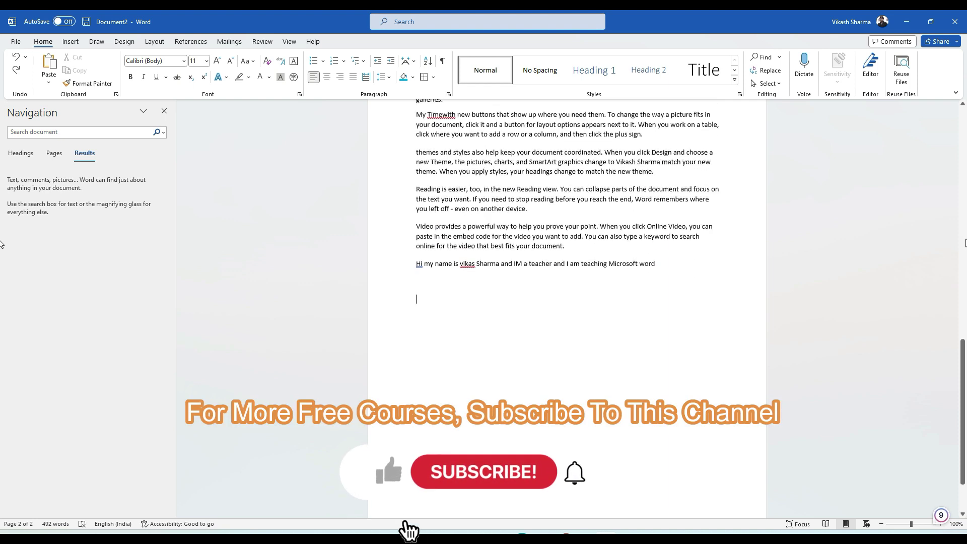